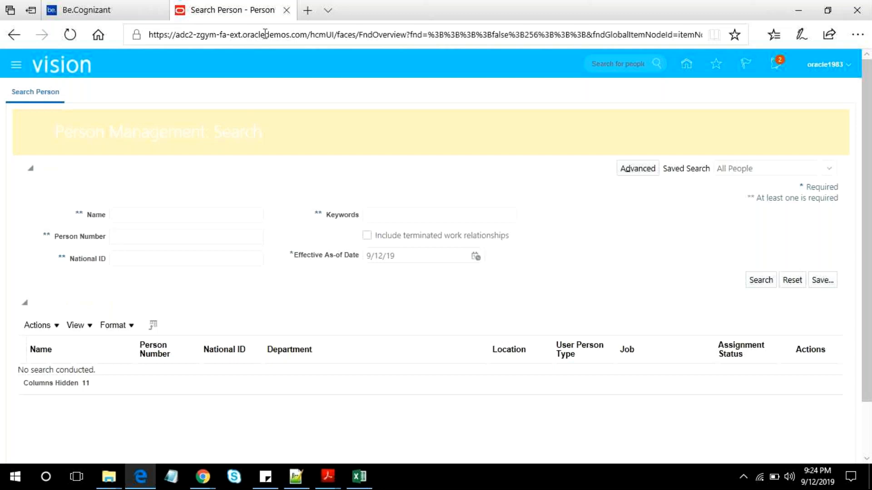
- Go back from the Person Management search page to the Oracle Applications home page
{"action": "left_click", "coordinate": [267, 34]}
{"action": "left_click", "coordinate": [14, 35]}
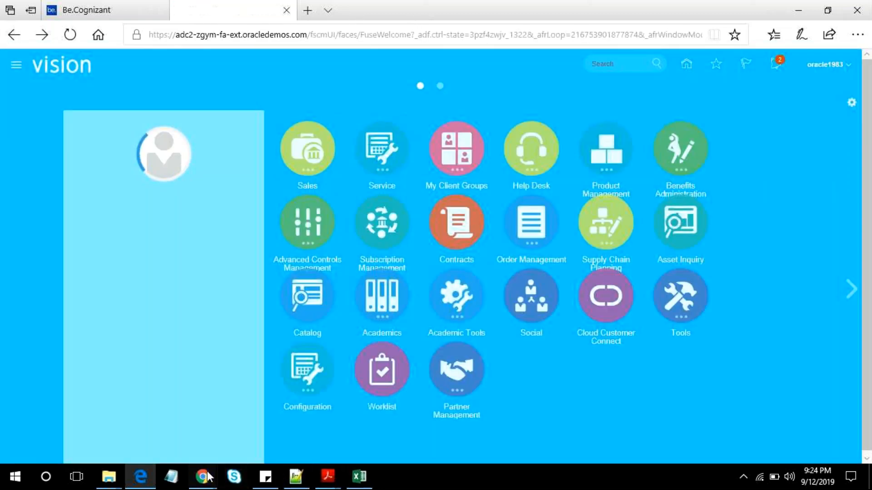
- Switch to the GoToMeeting window to check the participants, and return to the Oracle Applications home page
{"action": "mouse_move", "coordinate": [205, 476]}
{"action": "left_click", "coordinate": [152, 413]}
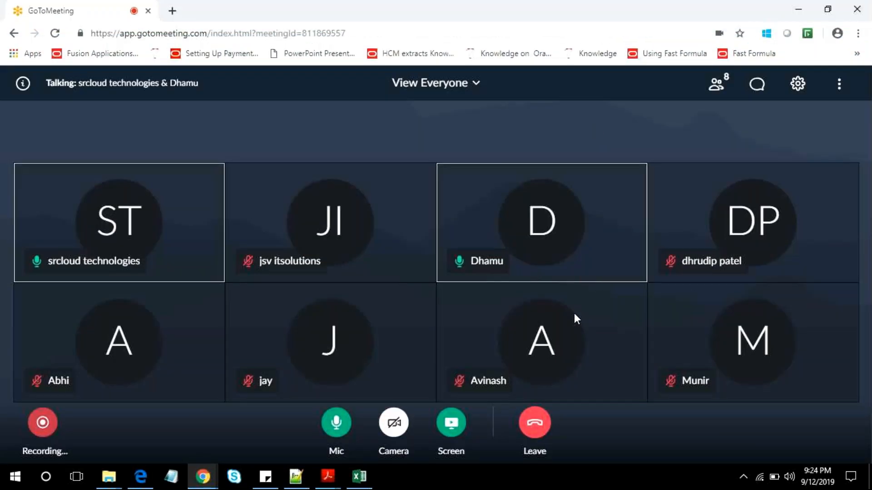
{"action": "left_click", "coordinate": [792, 10]}
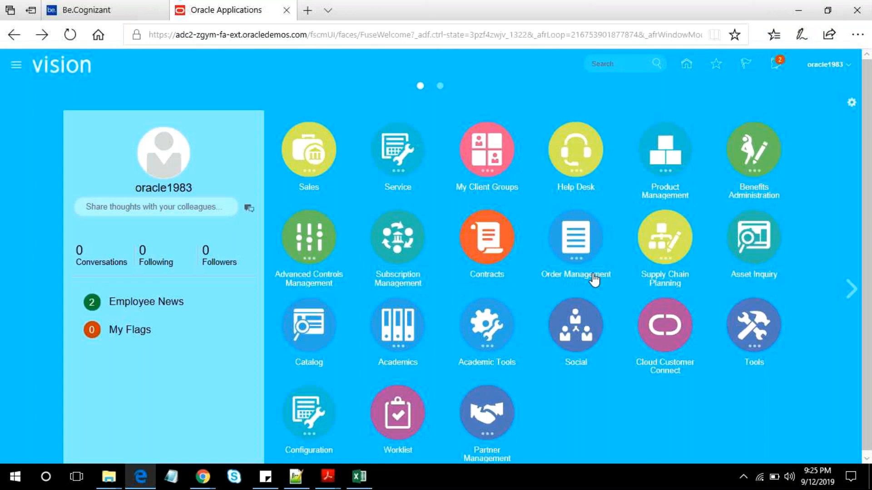
{"action": "mouse_move", "coordinate": [191, 480]}
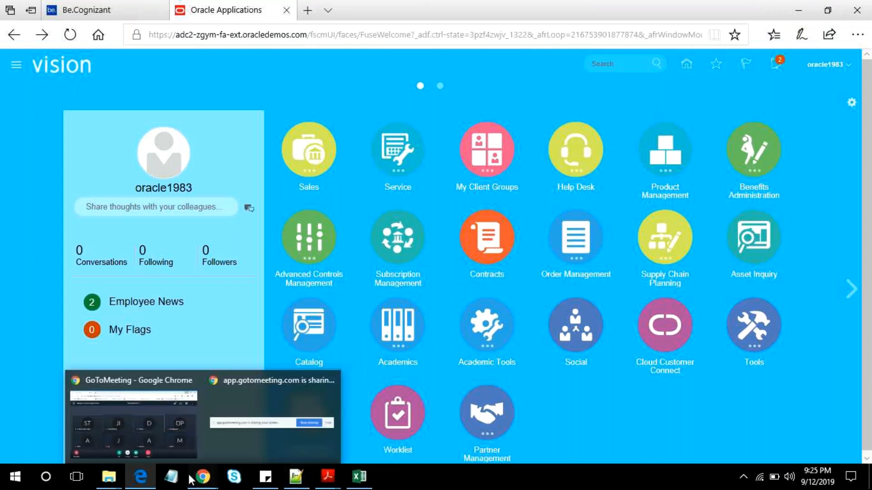
{"action": "left_click", "coordinate": [168, 423]}
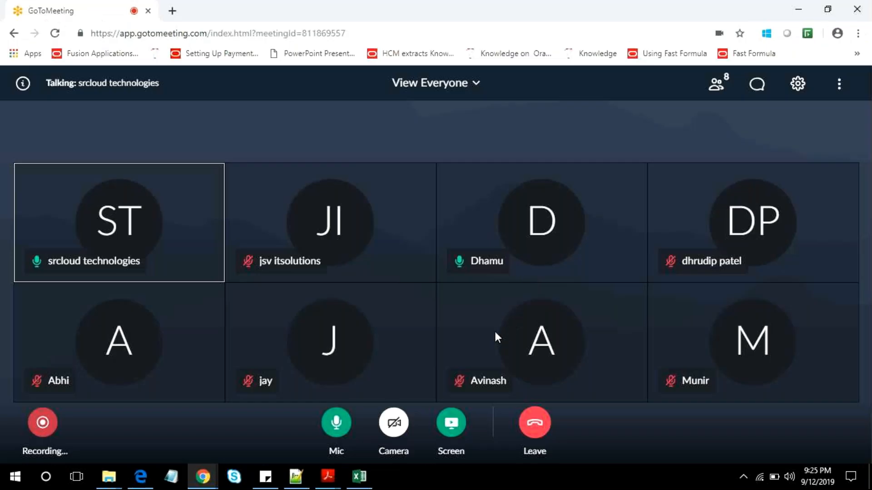
{"action": "left_click", "coordinate": [792, 8]}
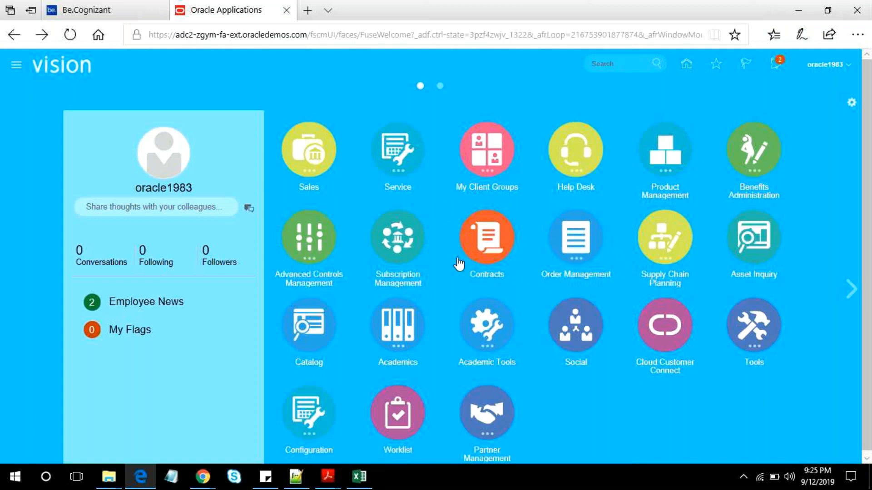
- Examine the Oracle Cloud Application release version in About This Application and close the information window
{"action": "left_click", "coordinate": [847, 64]}
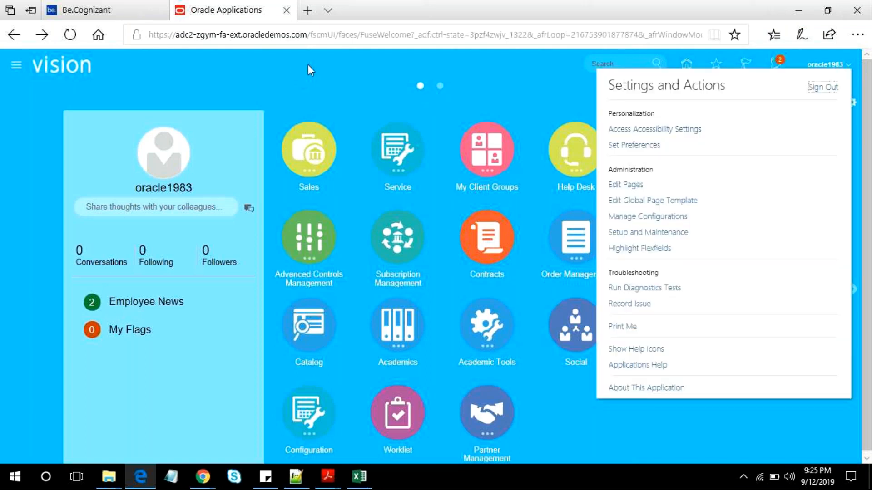
{"action": "left_click", "coordinate": [633, 390]}
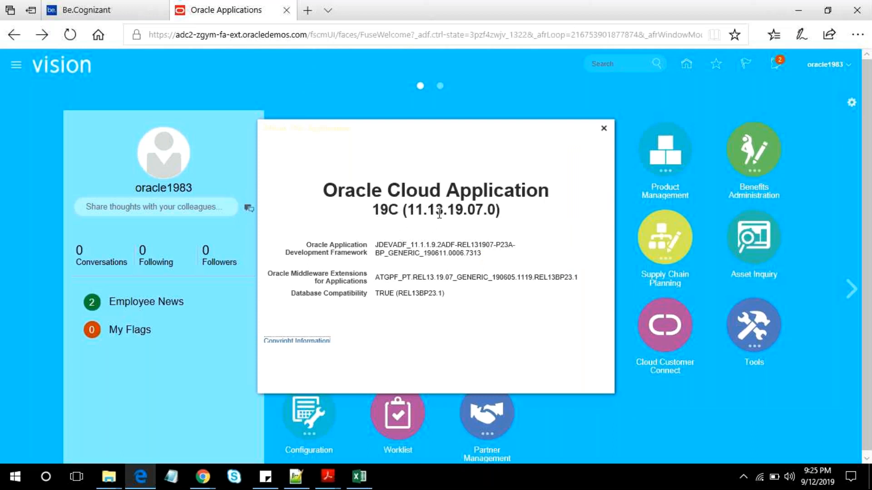
{"action": "double_click", "coordinate": [386, 209]}
{"action": "left_click", "coordinate": [604, 129]}
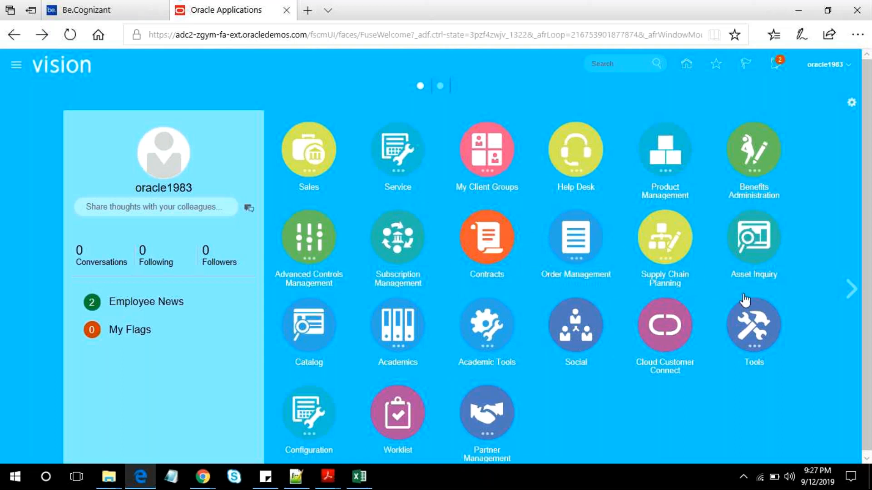
- Expand the Tools group on the home page and look through the tools it contains
{"action": "left_click", "coordinate": [764, 314]}
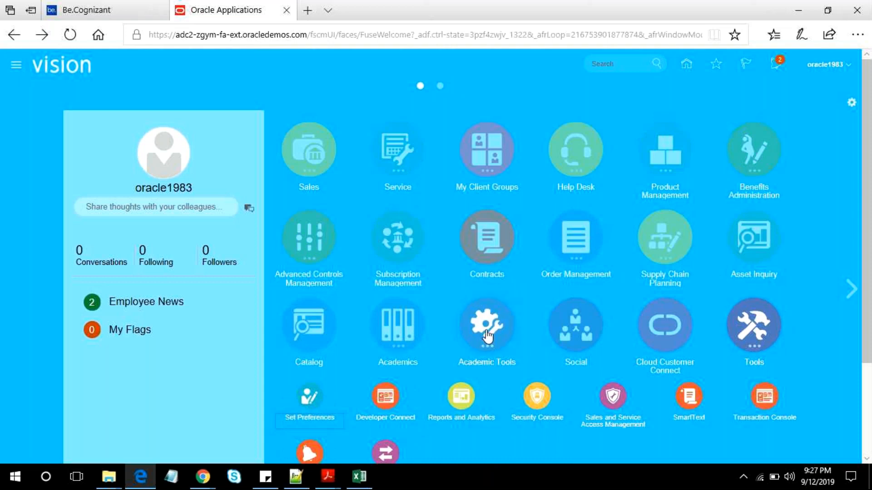
{"action": "scroll", "coordinate": [543, 317], "scroll_direction": "down", "scroll_amount": 3}
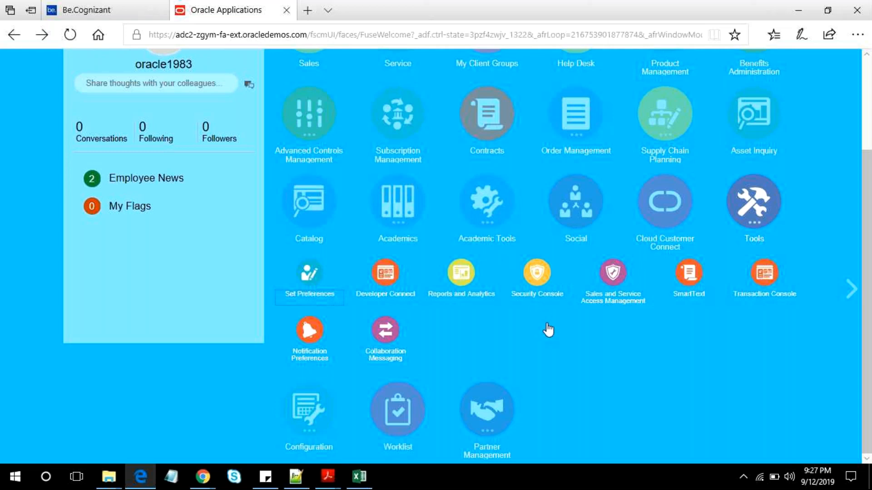
{"action": "scroll", "coordinate": [551, 332], "scroll_direction": "up", "scroll_amount": 3}
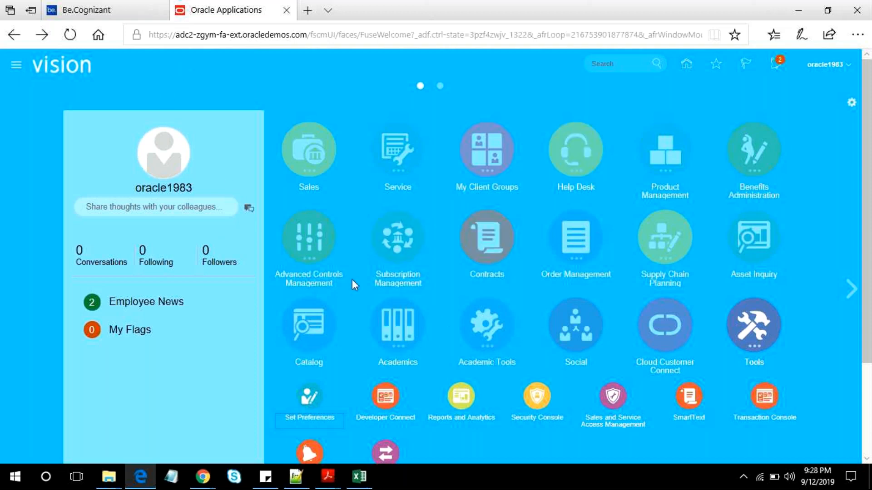
- Switch to Acrobat Reader to view the Common Set slide in the Reference Sets and Business Units PDF, and return to the browser
{"action": "mouse_move", "coordinate": [329, 485]}
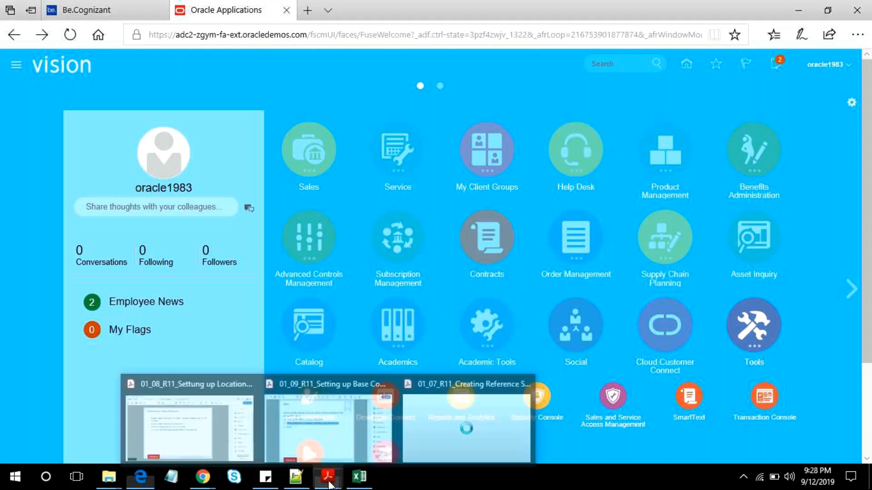
{"action": "left_click", "coordinate": [477, 424]}
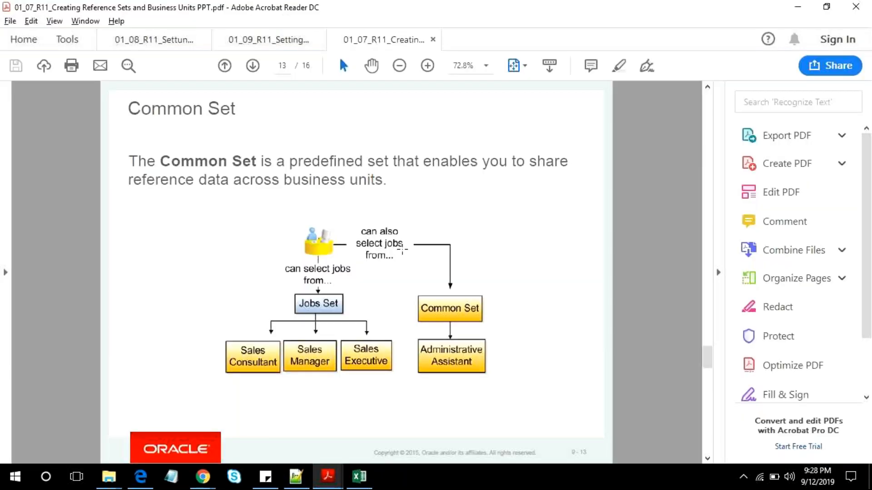
{"action": "key", "text": "alt+Tab"}
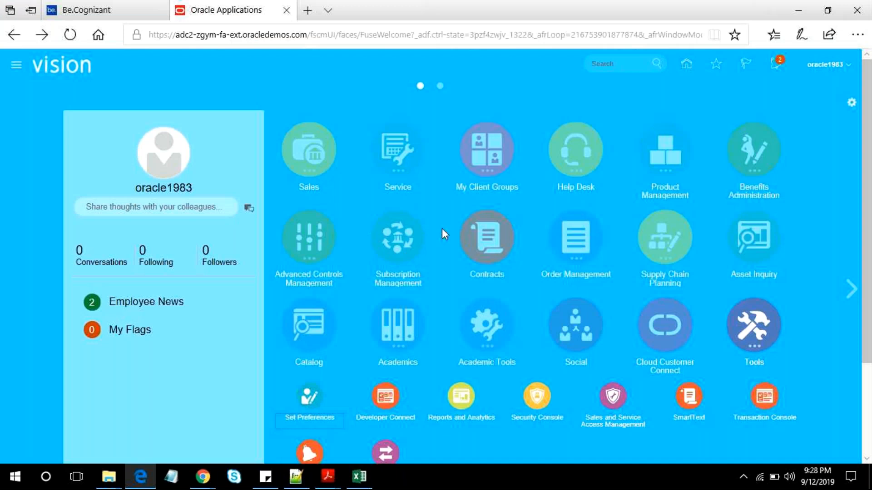
- Open Setup and Maintenance and highlight the Compensation Management setup title
{"action": "left_click", "coordinate": [832, 67]}
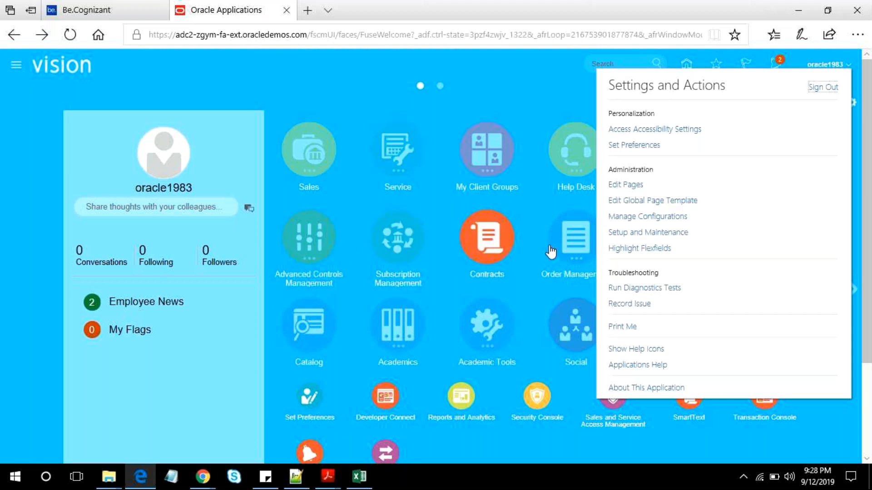
{"action": "left_click", "coordinate": [671, 233]}
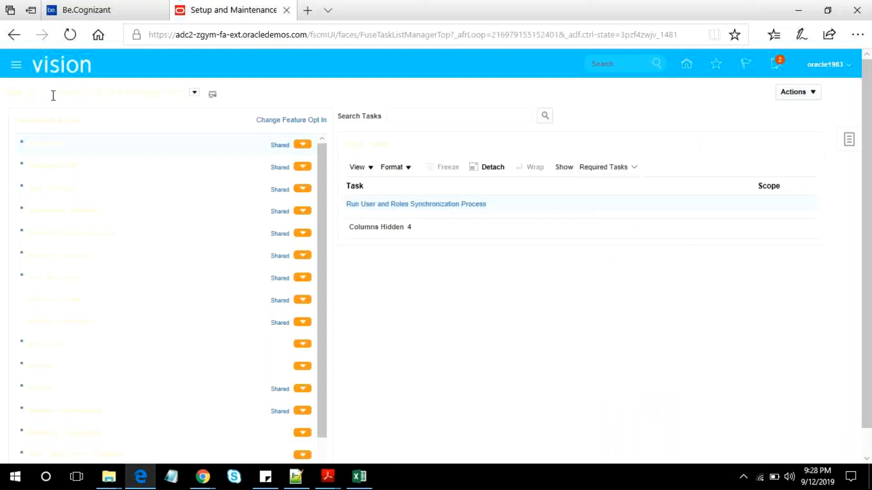
{"action": "left_click_drag", "start_coordinate": [53, 96], "coordinate": [185, 92]}
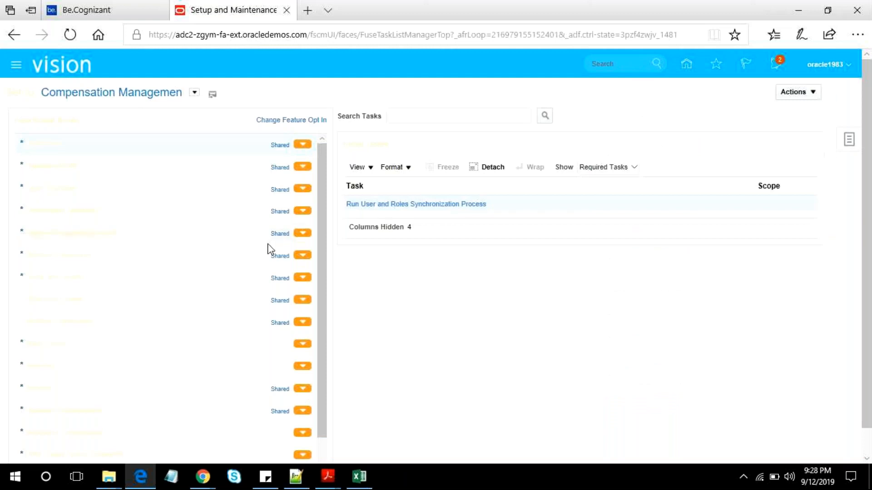
- Search all setup tasks for "Manage Action" and open the Manage Actions task
{"action": "left_click", "coordinate": [848, 139]}
{"action": "left_click", "coordinate": [752, 169]}
{"action": "left_click", "coordinate": [258, 113]}
{"action": "type", "text": "Ma"}
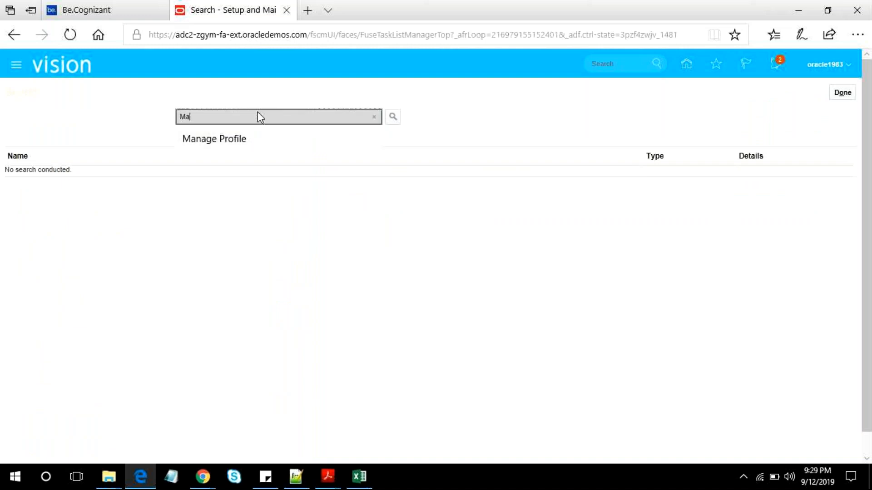
{"action": "type", "text": "nage A"}
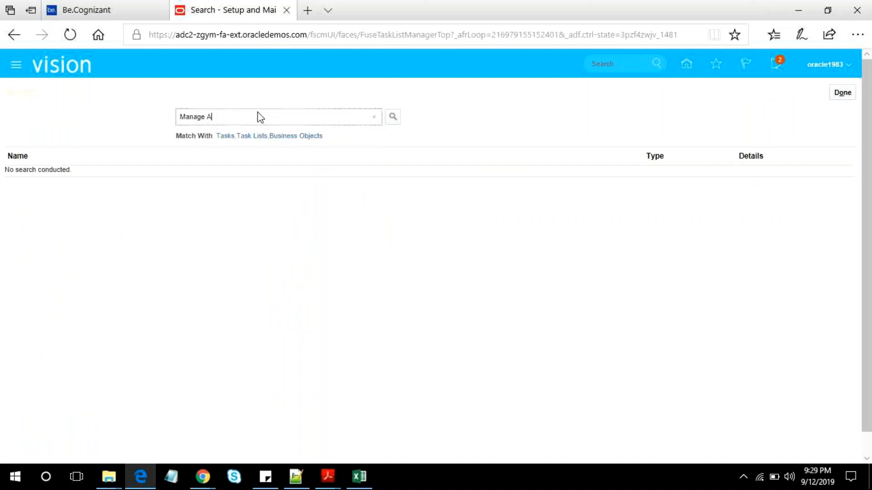
{"action": "type", "text": "ction"}
{"action": "key", "text": "Return"}
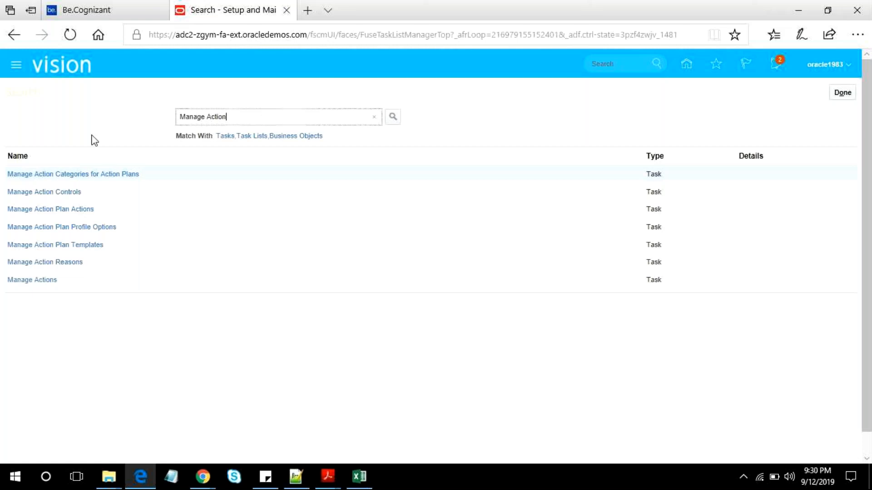
{"action": "left_click", "coordinate": [43, 284]}
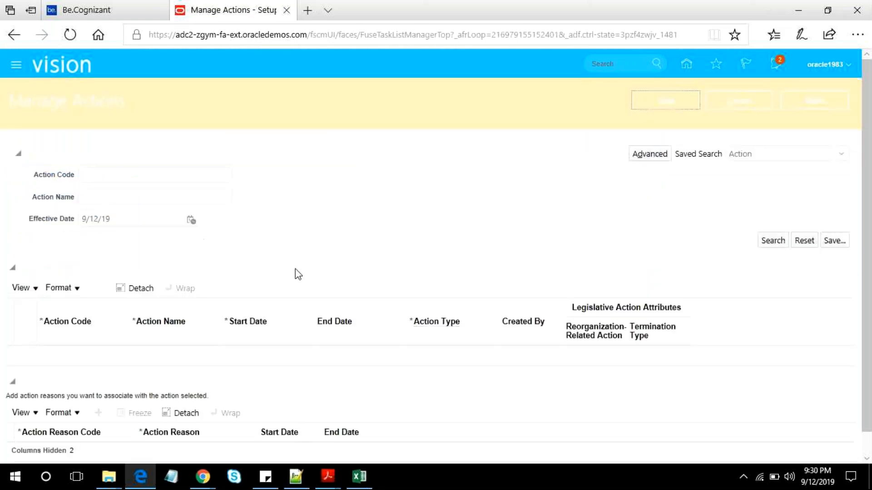
- Add a new action row and enter XXTT1 as its action code
{"action": "left_click", "coordinate": [97, 288]}
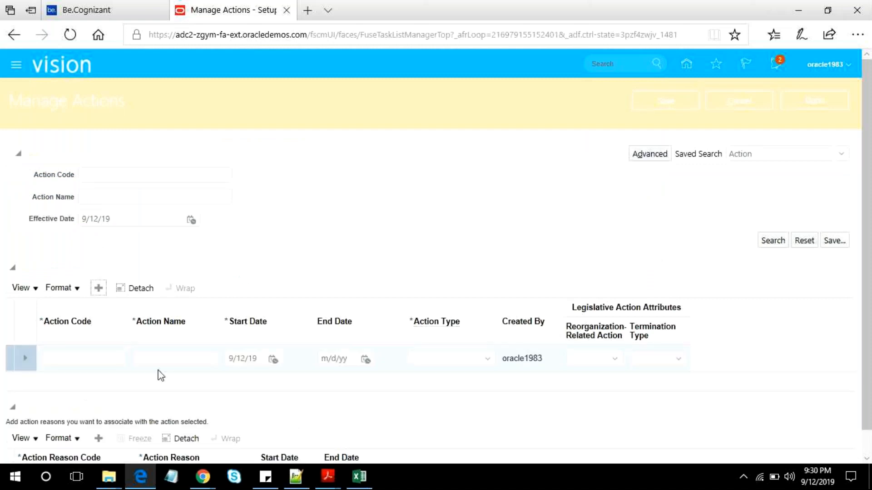
{"action": "left_click", "coordinate": [108, 354]}
{"action": "type", "text": "XX"}
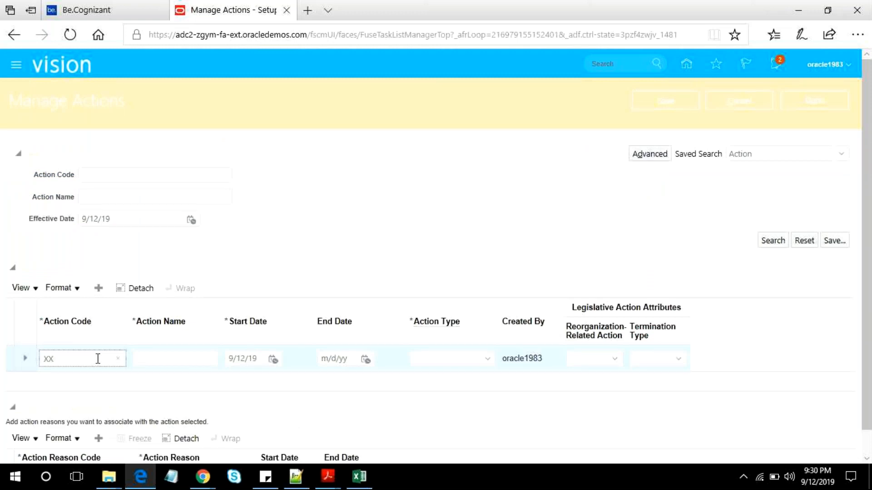
{"action": "type", "text": "T"}
{"action": "type", "text": "T1"}
{"action": "key", "text": "Tab"}
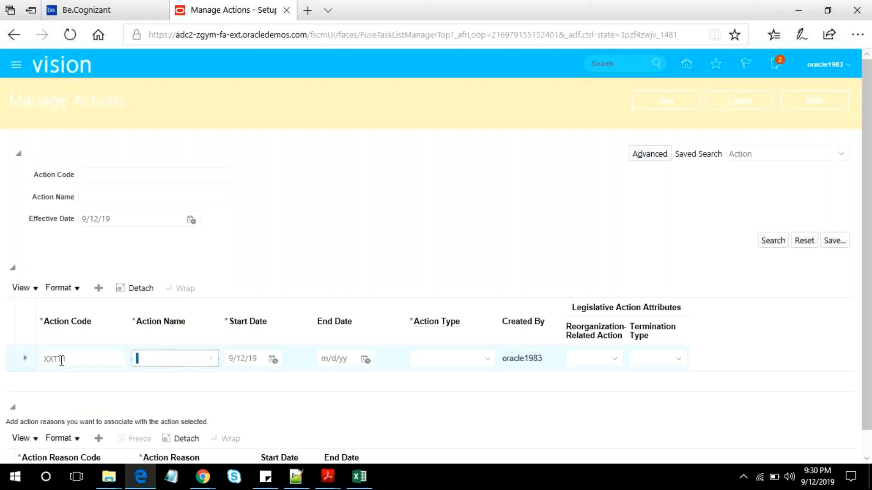
- Copy the action code XXTT1 into the open Notepad++ file and return to Manage Actions
{"action": "key", "text": "shift+Tab"}
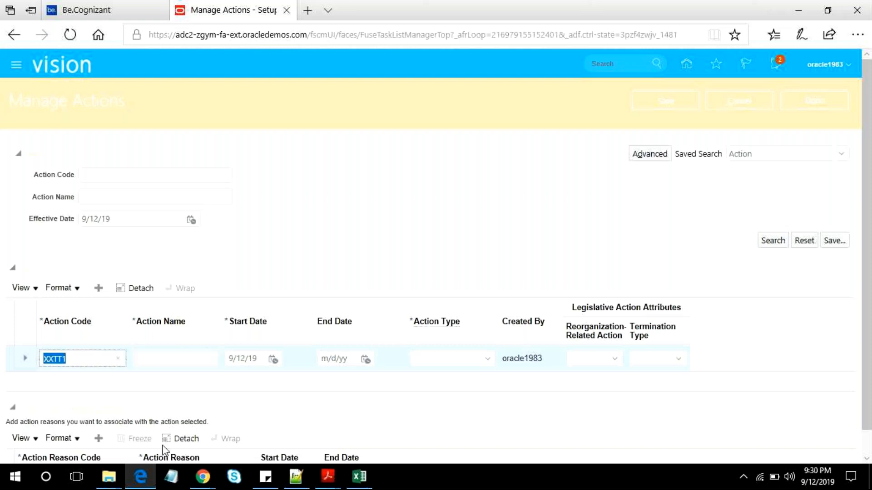
{"action": "key", "text": "alt+Tab"}
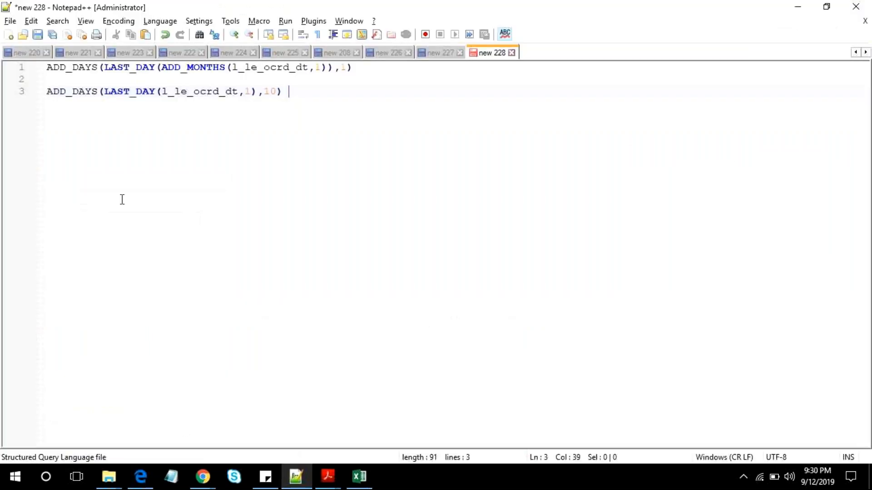
{"action": "key", "text": "alt+Tab"}
- Enter "XX Global Test Transfer" as the action name of the XXTT1 row
{"action": "left_click", "coordinate": [157, 359]}
{"action": "type", "text": "XX"}
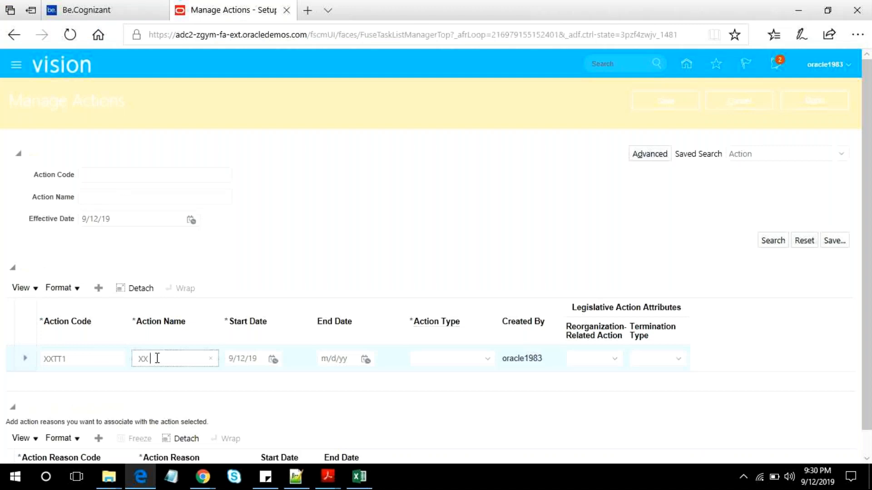
{"action": "type", "text": " Global Transfer"}
{"action": "key", "text": "Tab"}
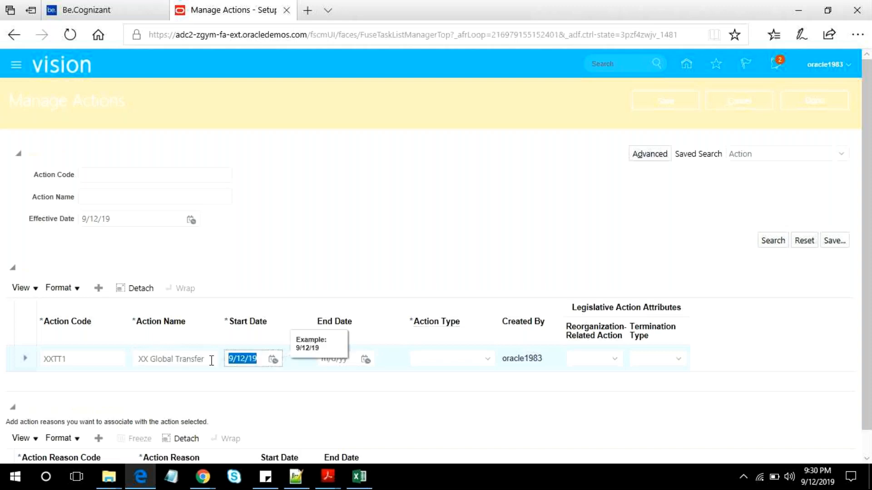
{"action": "left_click", "coordinate": [170, 358]}
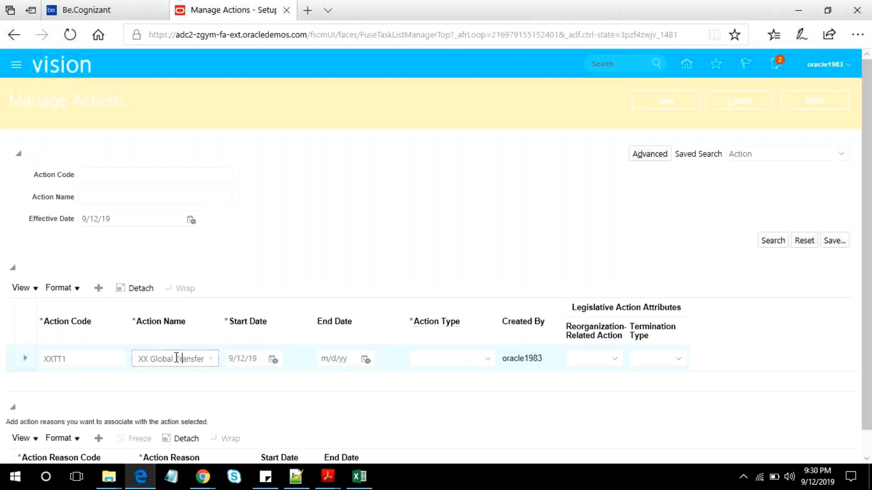
{"action": "type", "text": "Test T"}
- Copy the action name "XX Global Test Transfer" below the code in the Notepad++ file and return to Manage Actions
{"action": "triple_click", "coordinate": [184, 359]}
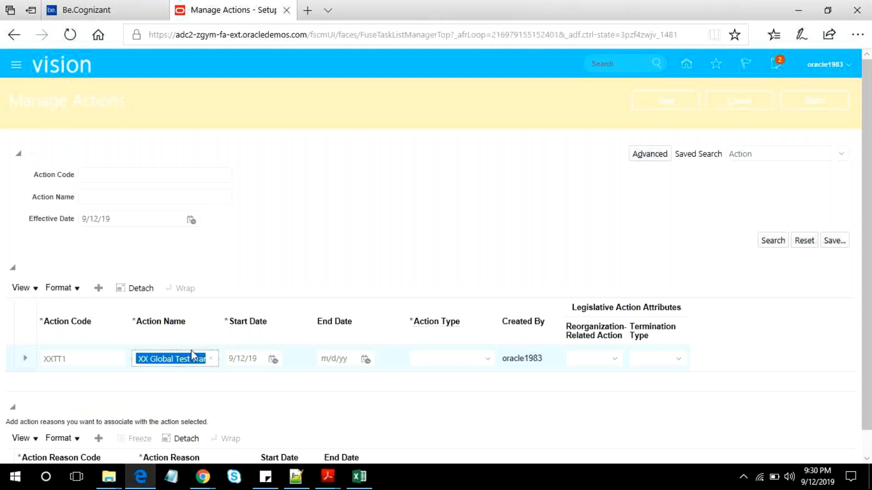
{"action": "key", "text": "alt+Tab"}
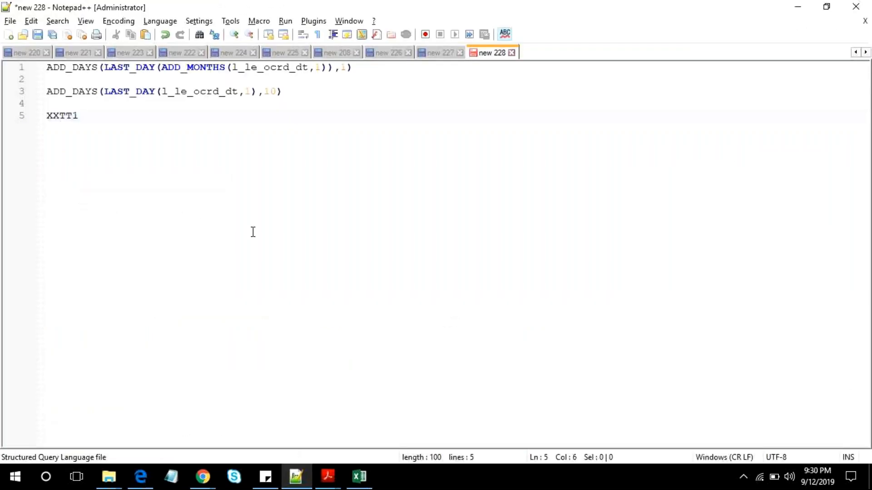
{"action": "key", "text": "alt+Tab"}
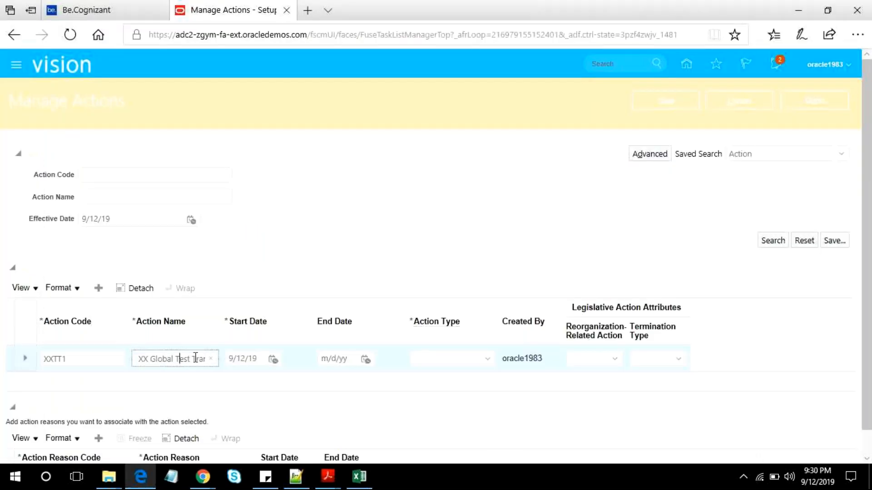
- Append 2 to the end of the XXTT1 action's name and check the notes in Notepad++
{"action": "key", "text": "End"}
{"action": "type", "text": "2"}
{"action": "key", "text": "alt+Tab"}
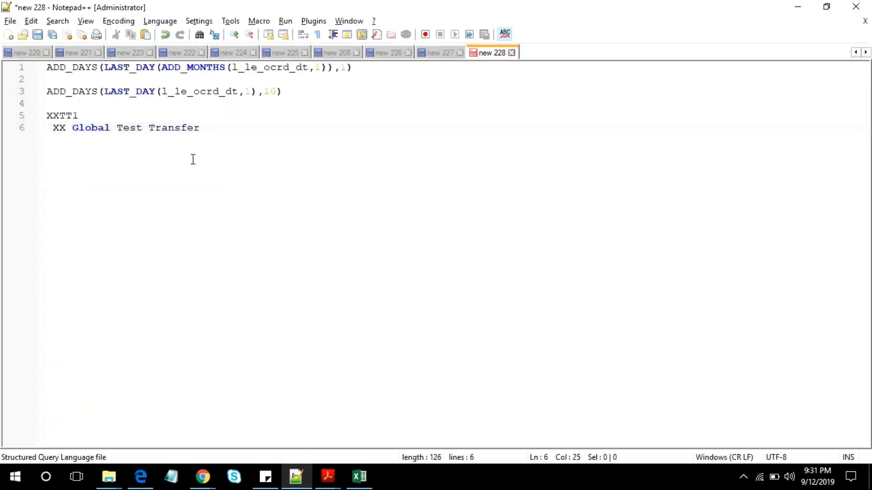
{"action": "key", "text": "alt+Tab"}
- Set the start date of the XXTT1 action to 1/1/15
{"action": "left_click", "coordinate": [273, 359]}
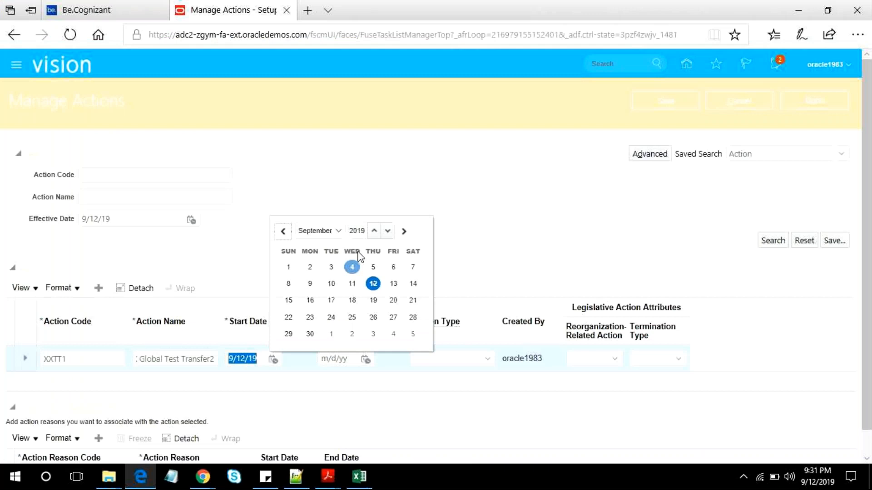
{"action": "left_click", "coordinate": [322, 238]}
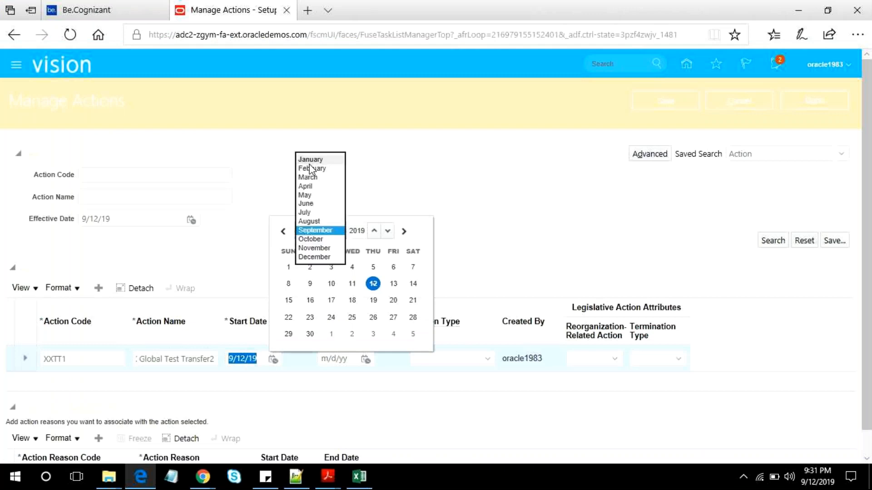
{"action": "left_click", "coordinate": [310, 160]}
{"action": "left_click", "coordinate": [374, 231]}
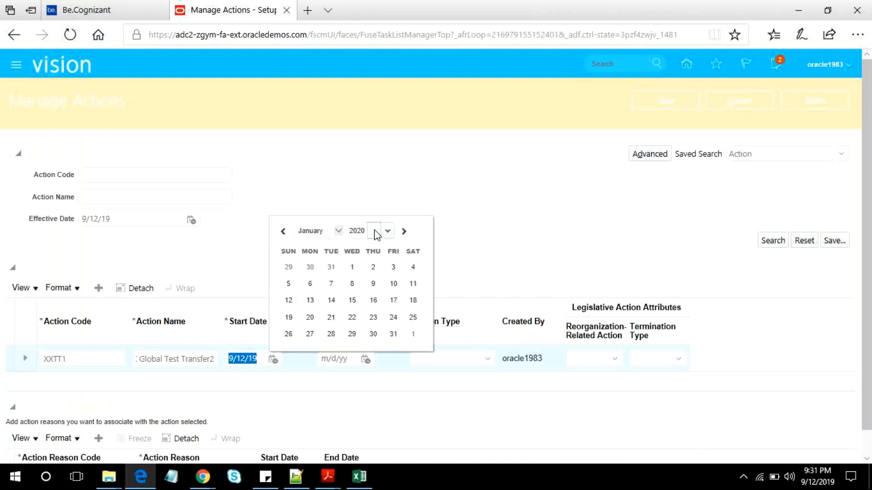
{"action": "left_click", "coordinate": [388, 232]}
{"action": "left_click", "coordinate": [388, 232]}
{"action": "left_click", "coordinate": [388, 231]}
{"action": "left_click", "coordinate": [388, 231]}
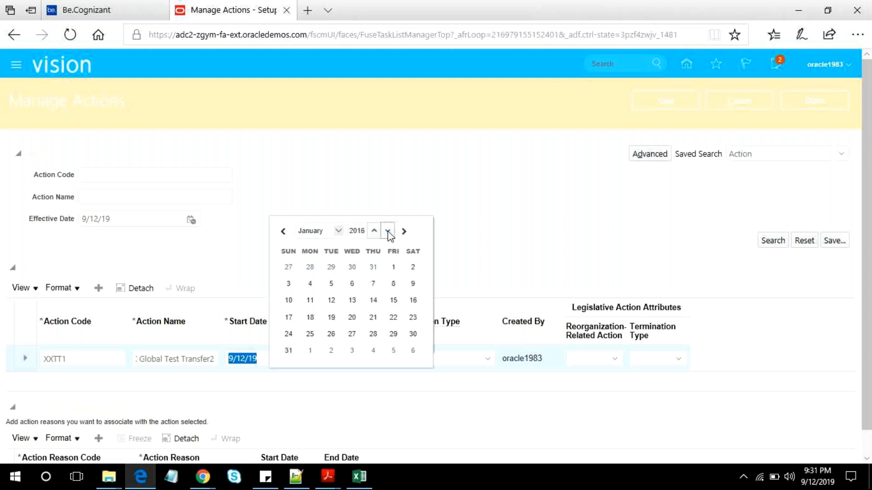
{"action": "left_click", "coordinate": [388, 231]}
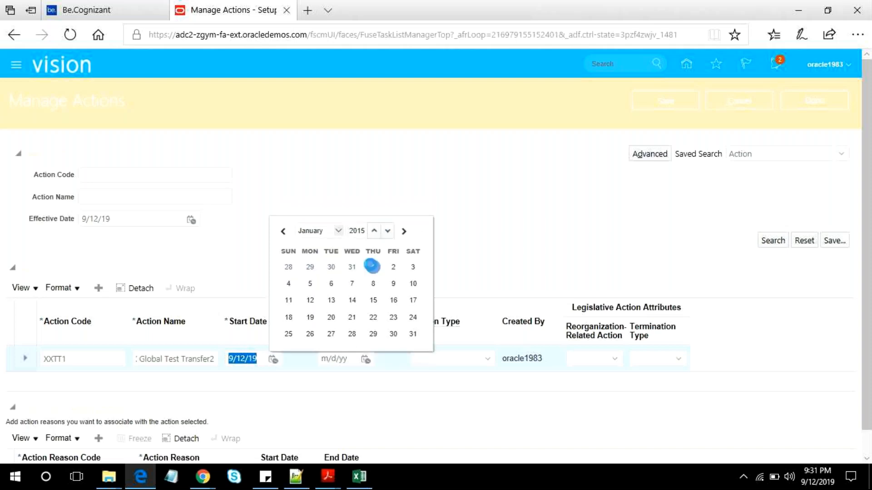
{"action": "left_click", "coordinate": [373, 266]}
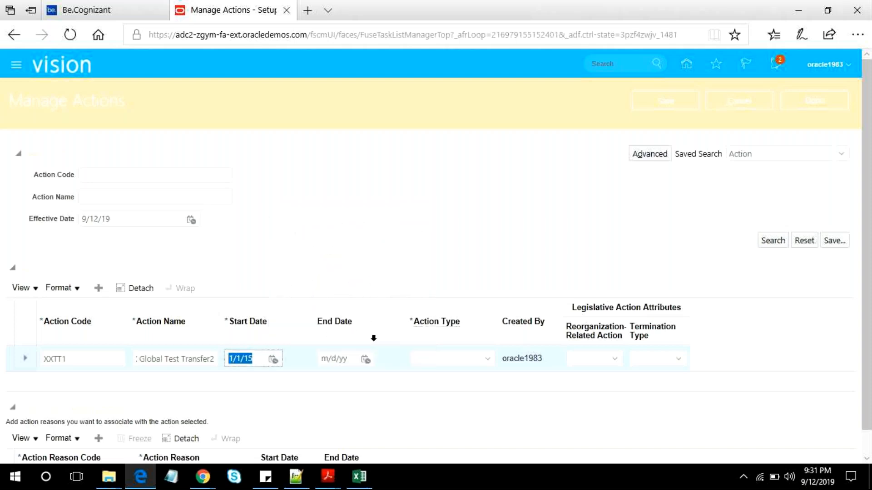
- Set the action type of the XXTT1 action to Global Transfer
{"action": "left_click", "coordinate": [487, 358]}
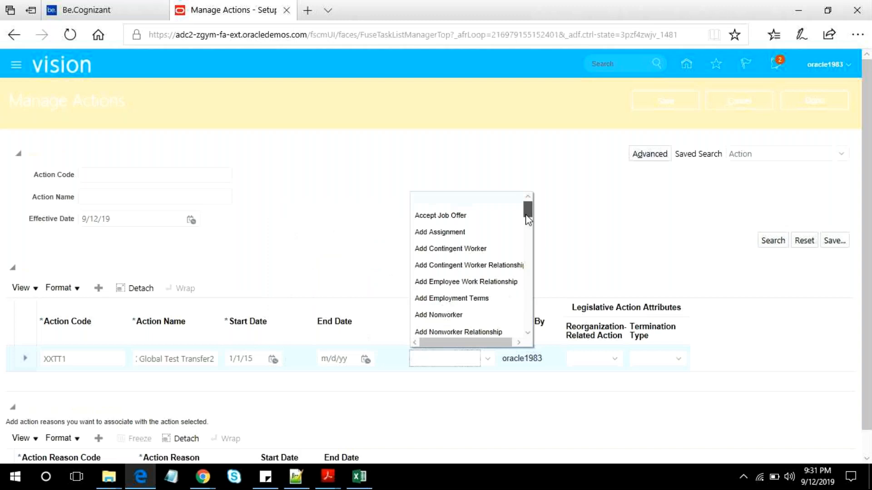
{"action": "left_click_drag", "start_coordinate": [527, 217], "coordinate": [525, 320]}
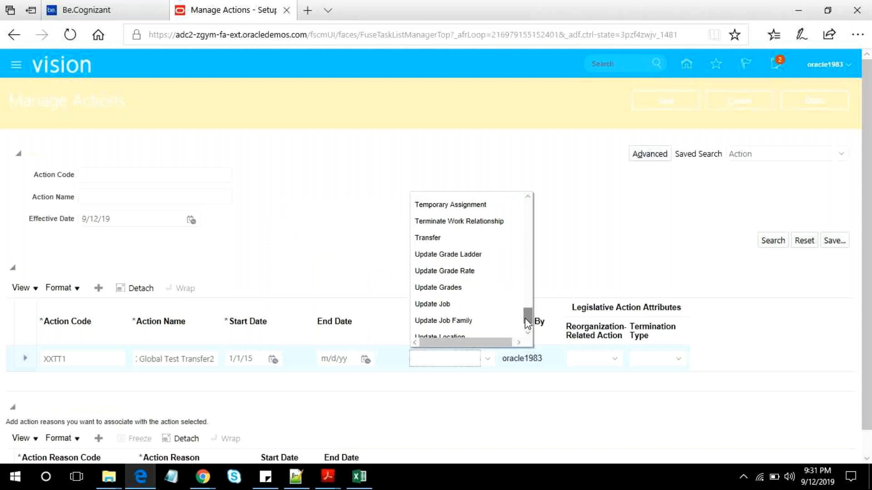
{"action": "left_click_drag", "start_coordinate": [527, 322], "coordinate": [526, 337]}
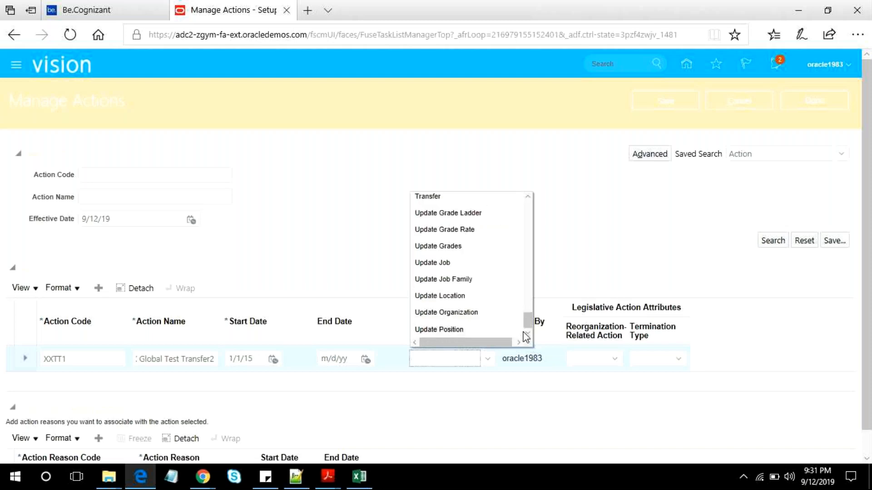
{"action": "key", "text": "g"}
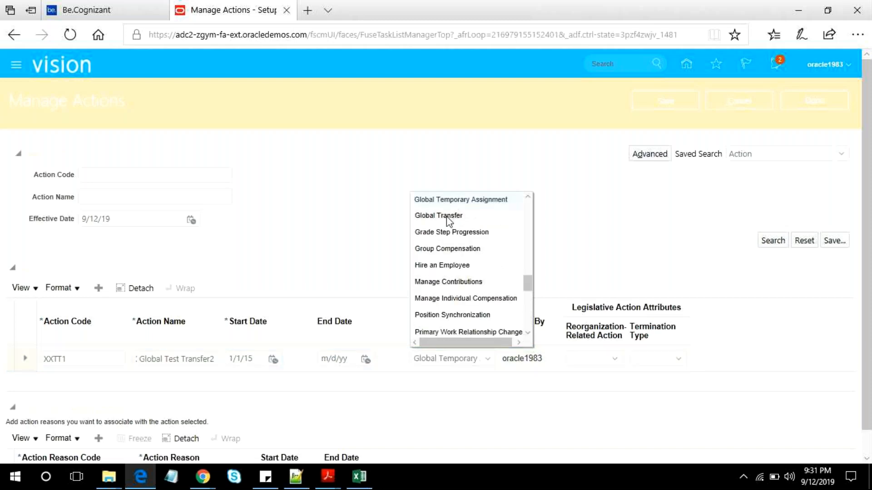
{"action": "left_click", "coordinate": [448, 218]}
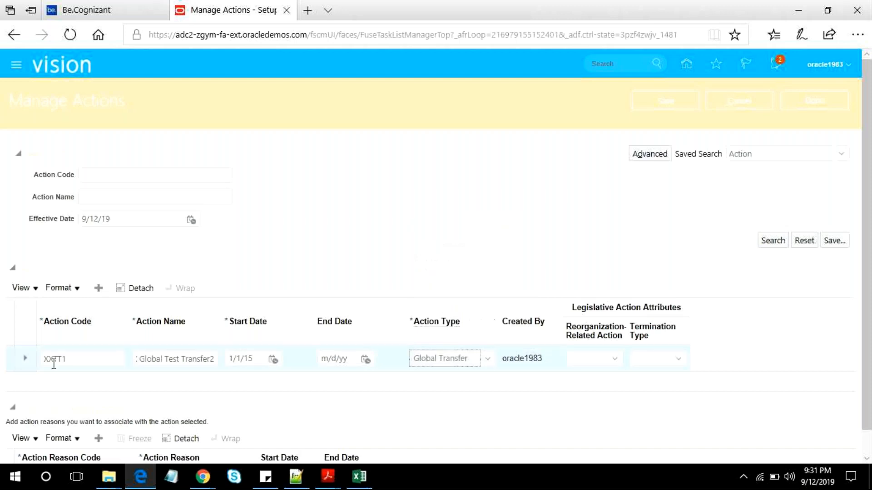
- Select the XXTT1 action's name, compare it with the notes in Notepad++, and return to Manage Actions
{"action": "left_click", "coordinate": [173, 358]}
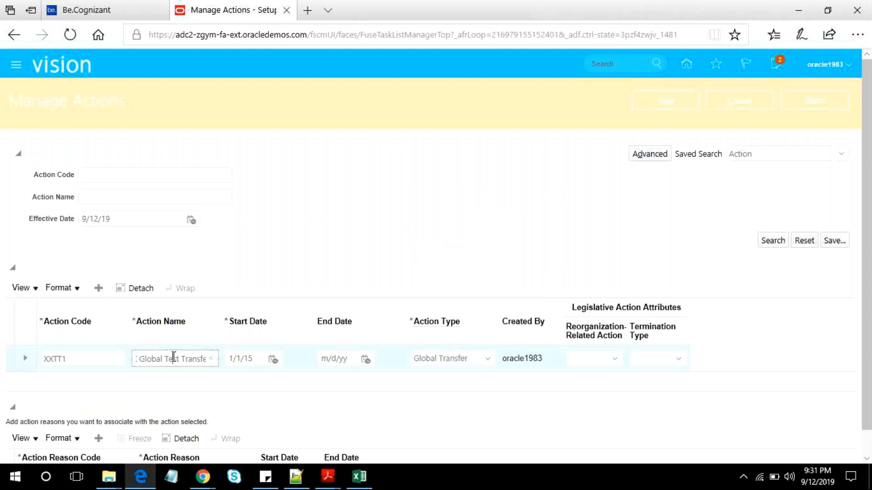
{"action": "triple_click", "coordinate": [173, 358]}
{"action": "key", "text": "alt+Tab"}
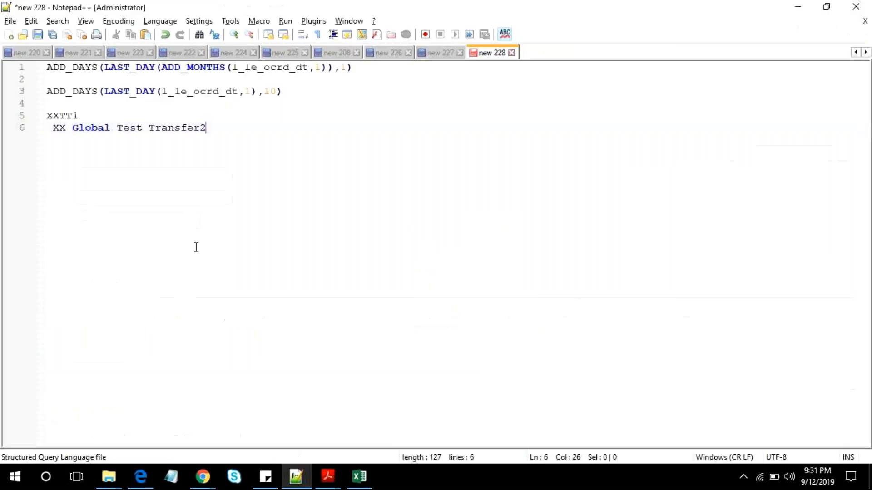
{"action": "key", "text": "alt+Tab"}
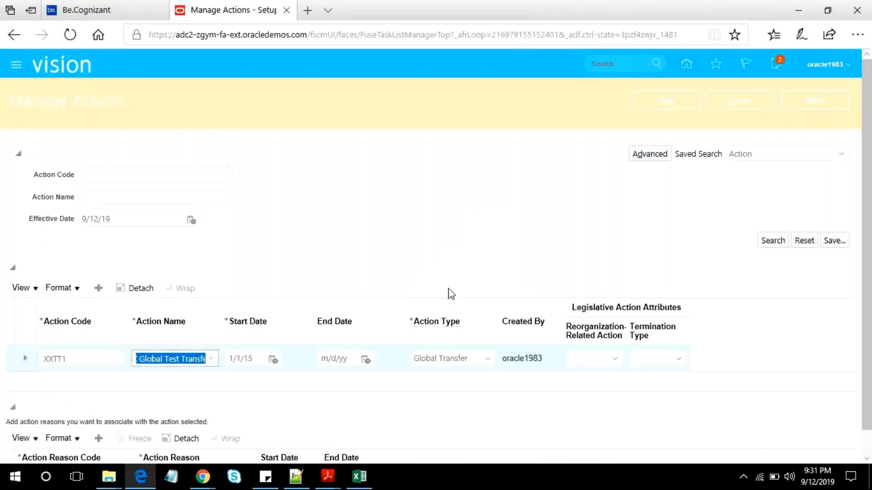
- Add a new action reason to the XXTT1 action with reason code XXGTR2, and check the notes in Notepad++
{"action": "scroll", "coordinate": [371, 311], "scroll_direction": "down", "scroll_amount": 2}
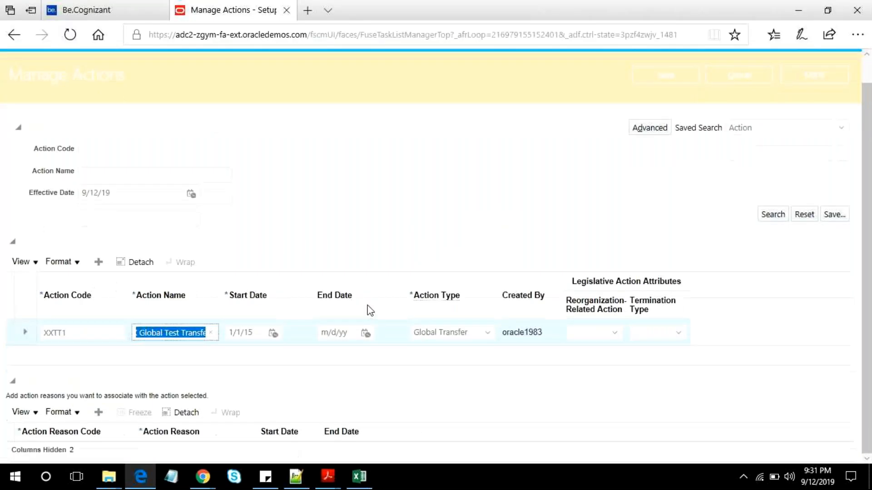
{"action": "left_click", "coordinate": [104, 412]}
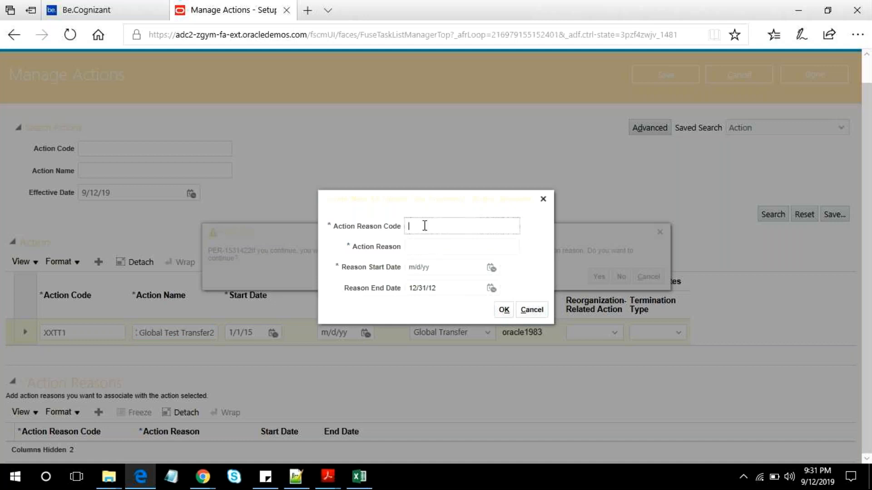
{"action": "type", "text": "XXGTR2"}
{"action": "key", "text": "ctrl+a"}
{"action": "key", "text": "alt+Tab"}
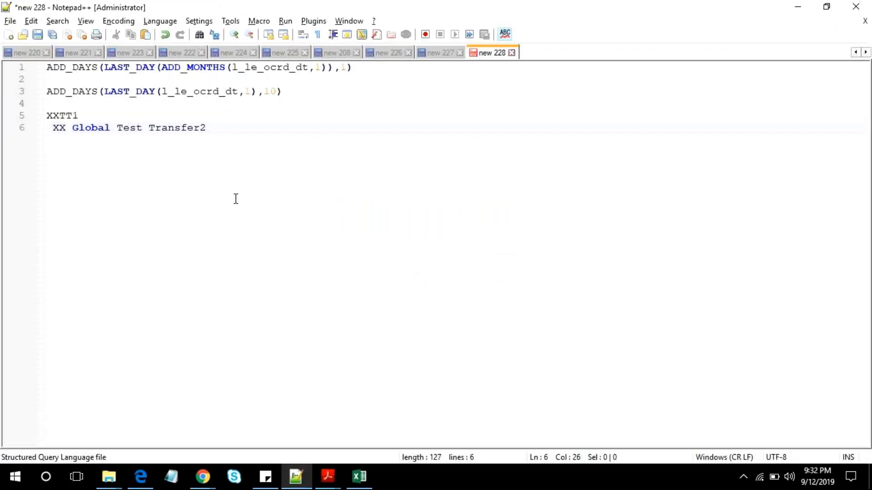
{"action": "key", "text": "alt+Tab"}
{"action": "left_click", "coordinate": [442, 250]}
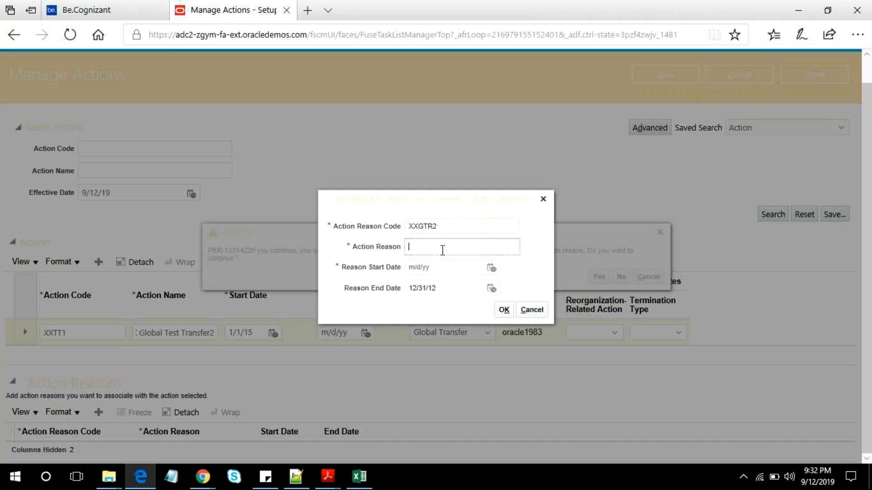
{"action": "type", "text": "XX Global Tran"}
{"action": "key", "text": "ctrl+a"}
{"action": "key", "text": "BackSpace"}
{"action": "type", "text": "Ne"}
{"action": "key", "text": "BackSpace"}
{"action": "key", "text": "BackSpace"}
- Enter "Having Experince more than 10 Years" as the action reason for code XXGTR2
{"action": "type", "text": "Havi"}
{"action": "type", "text": "ng E"}
{"action": "type", "text": "xperi"}
{"action": "type", "text": "nce"}
{"action": "type", "text": " more 1"}
{"action": "type", "text": "t"}
{"action": "type", "text": "ha"}
{"action": "type", "text": "n 10"}
{"action": "type", "text": " Years"}
- Set the reason start date of the XXGTR2 action reason to 1/1/15
{"action": "left_click", "coordinate": [491, 268]}
{"action": "left_click", "coordinate": [532, 289]}
{"action": "left_click", "coordinate": [529, 216]}
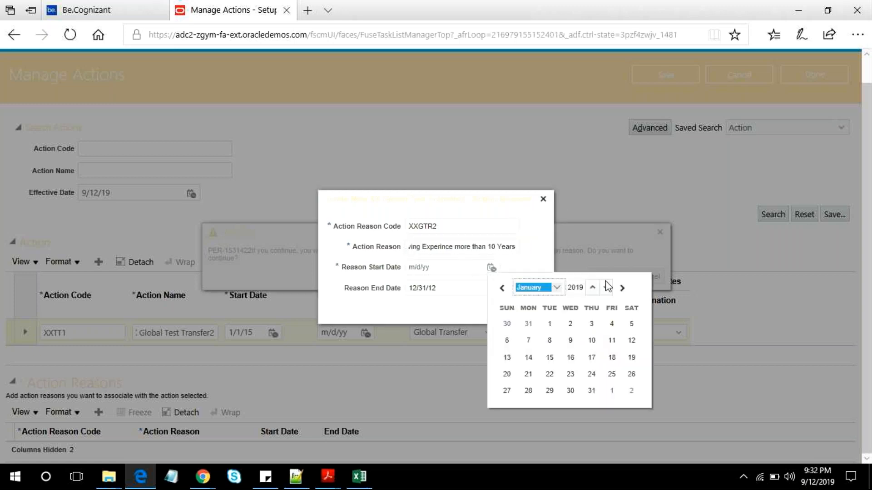
{"action": "left_click", "coordinate": [607, 288]}
{"action": "left_click", "coordinate": [607, 288]}
{"action": "left_click", "coordinate": [606, 288]}
{"action": "left_click", "coordinate": [607, 288]}
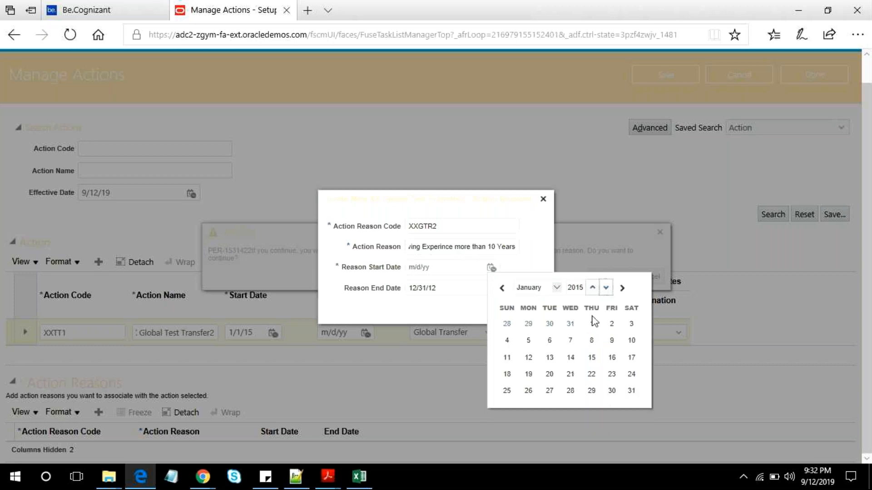
{"action": "left_click", "coordinate": [592, 323]}
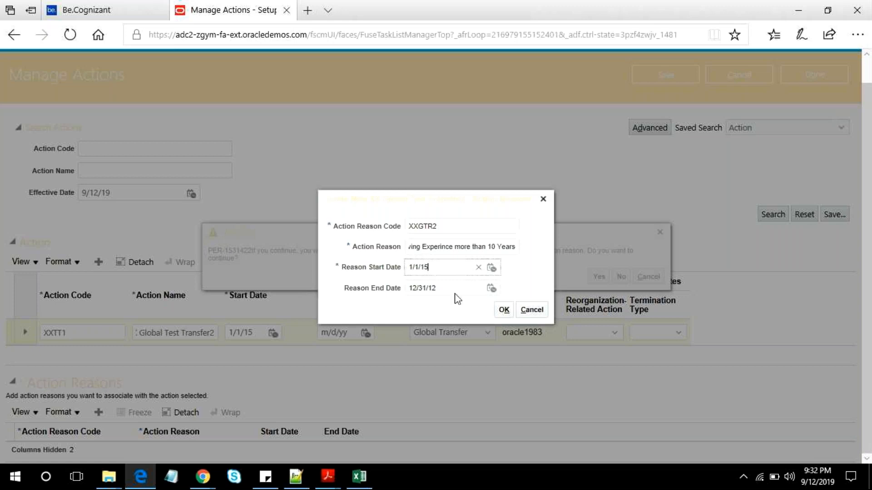
- Confirm the new action reason, submit the changes to the XXTT1 action, and return to the setup task search
{"action": "left_click", "coordinate": [503, 313]}
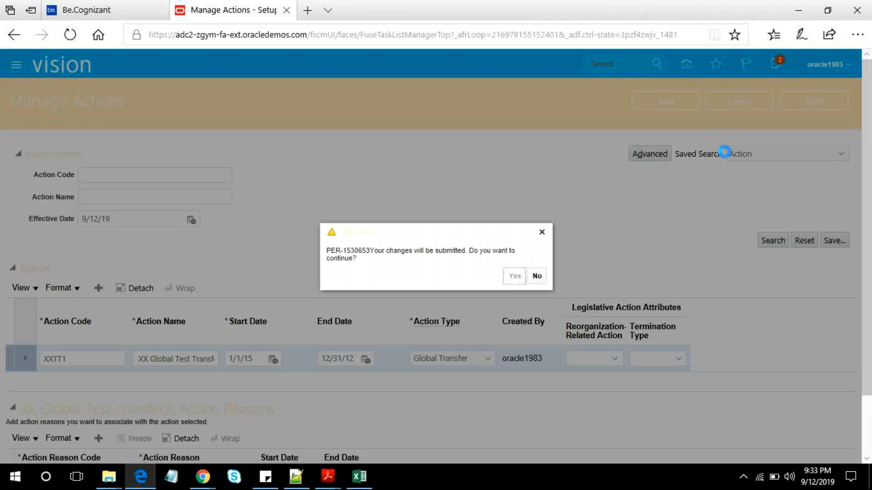
{"action": "key", "text": "Return"}
{"action": "left_click", "coordinate": [813, 109]}
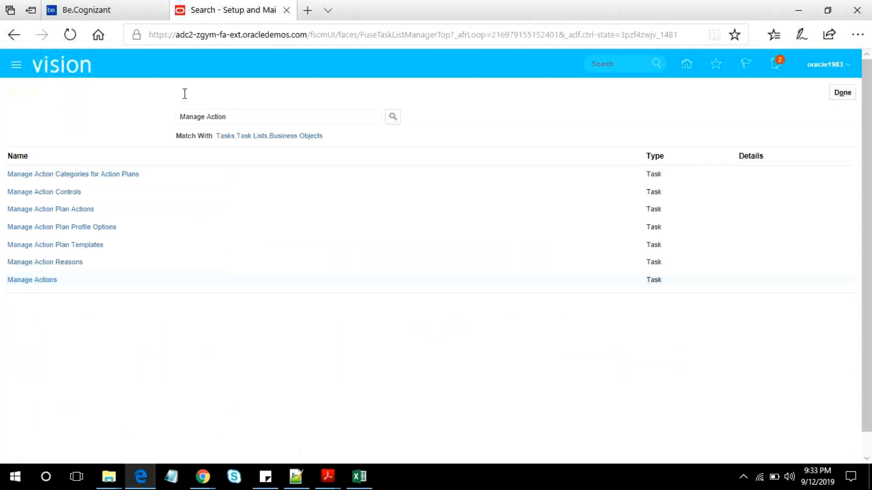
- Duplicate the browser tab and open the Person Management search from My Client Groups in it
{"action": "right_click", "coordinate": [218, 9]}
{"action": "left_click", "coordinate": [245, 121]}
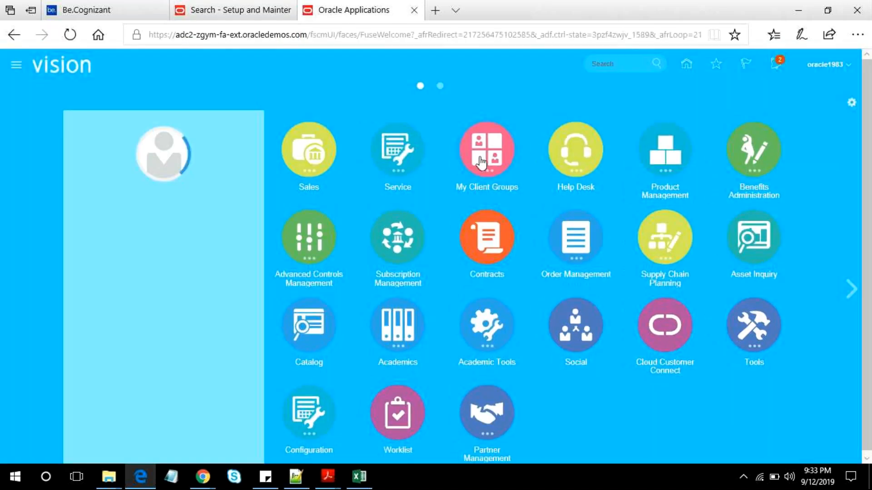
{"action": "left_click", "coordinate": [482, 163]}
{"action": "left_click", "coordinate": [453, 226]}
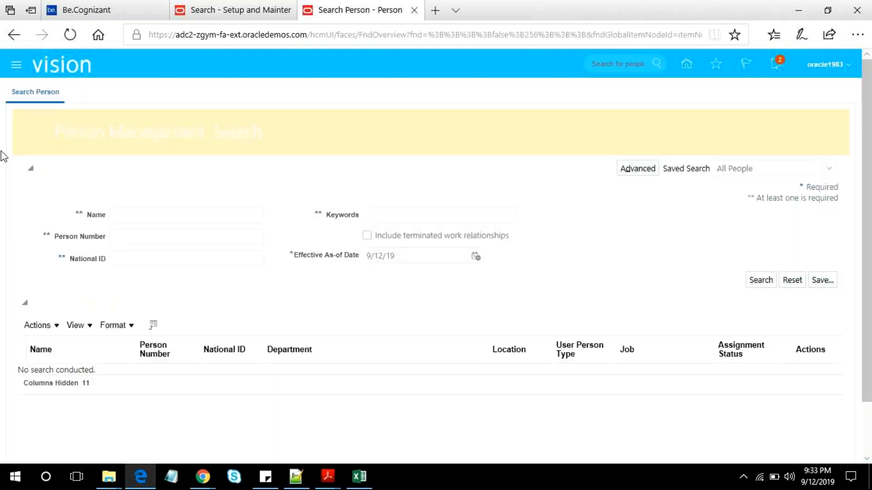
- Search for people whose name matches "Ab%" and open the employment record of the third person listed
{"action": "left_click", "coordinate": [136, 212]}
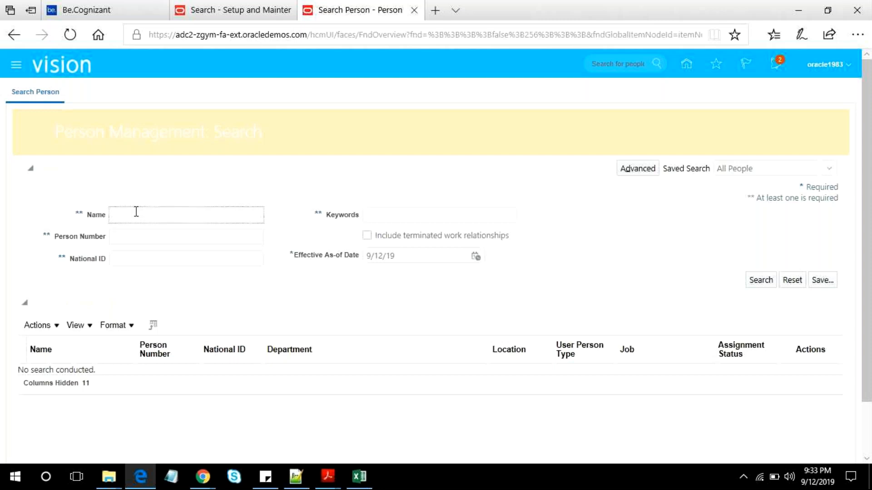
{"action": "type", "text": "Ab%"}
{"action": "key", "text": "Return"}
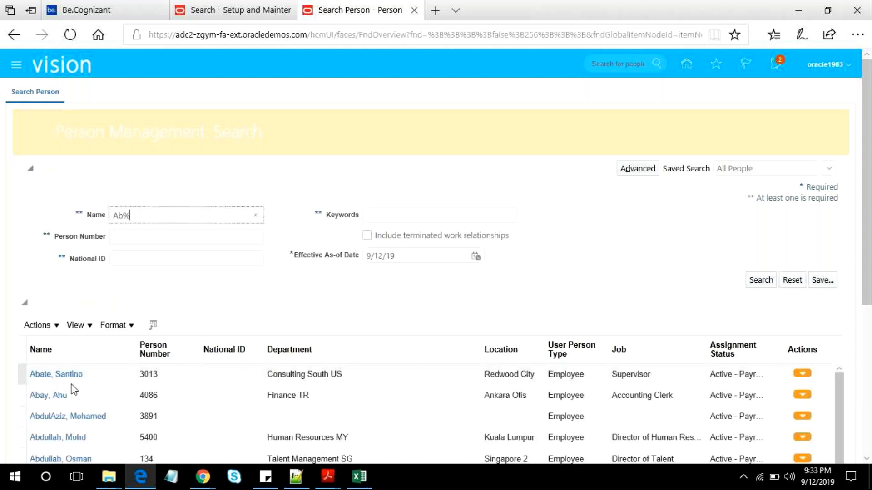
{"action": "left_click", "coordinate": [62, 420]}
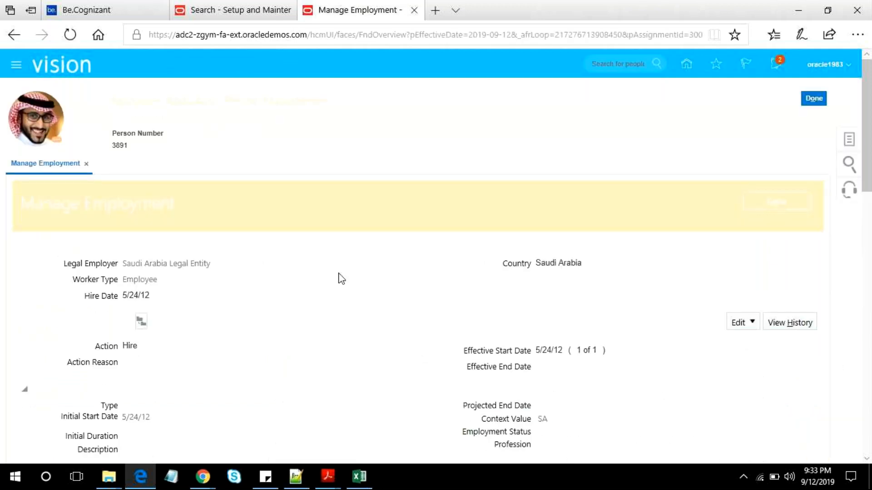
{"action": "scroll", "coordinate": [342, 278], "scroll_direction": "down", "scroll_amount": 5}
{"action": "scroll", "coordinate": [791, 257], "scroll_direction": "up", "scroll_amount": 5}
- Test an employment update with action XX Global Test Transfer2 and reason "Having Experince more than 10 Years", and leave it without saving
{"action": "left_click", "coordinate": [747, 333]}
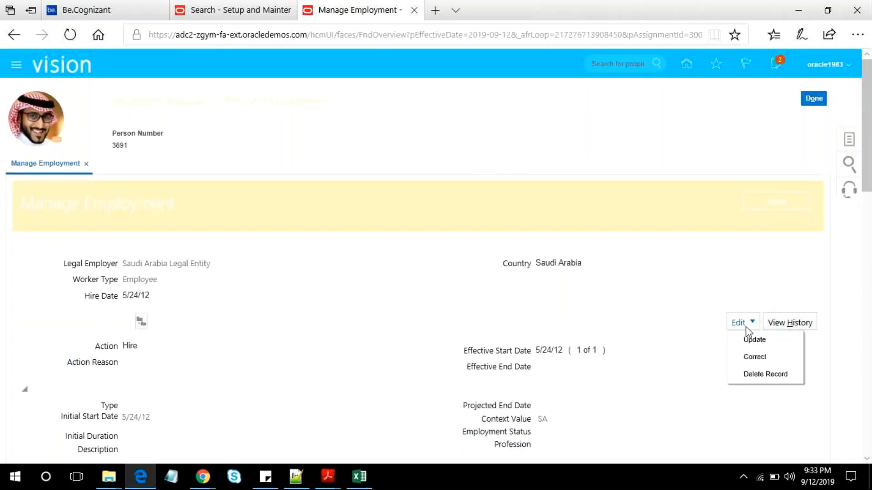
{"action": "left_click", "coordinate": [746, 340]}
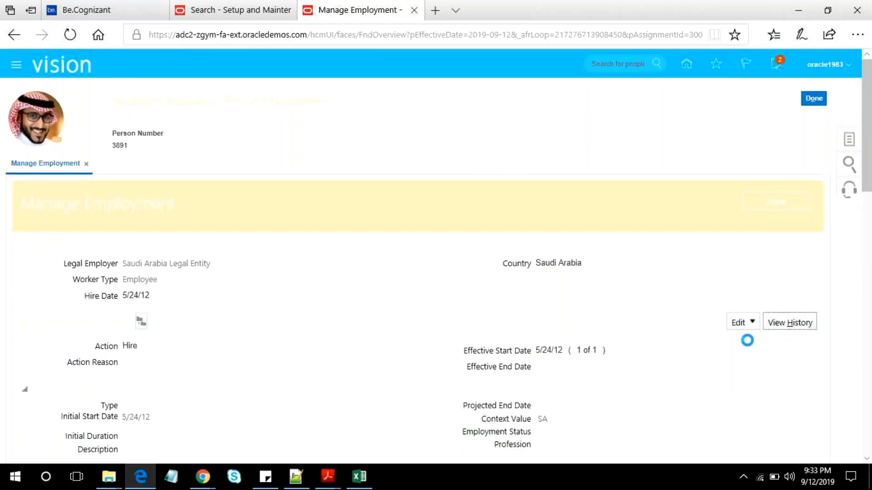
{"action": "left_click", "coordinate": [513, 250]}
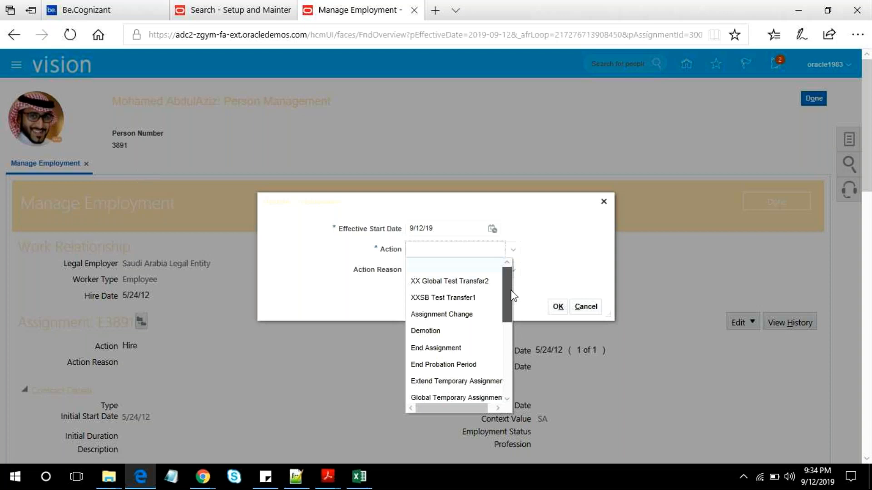
{"action": "left_click", "coordinate": [462, 281]}
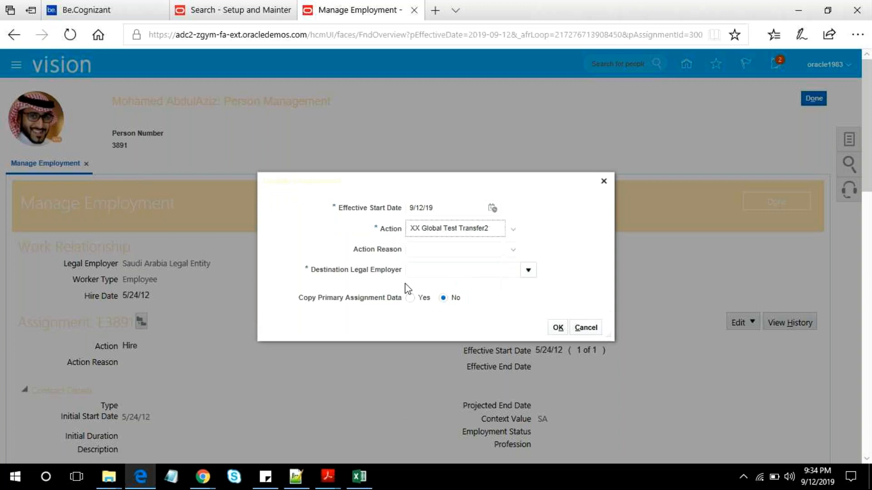
{"action": "left_click", "coordinate": [515, 249]}
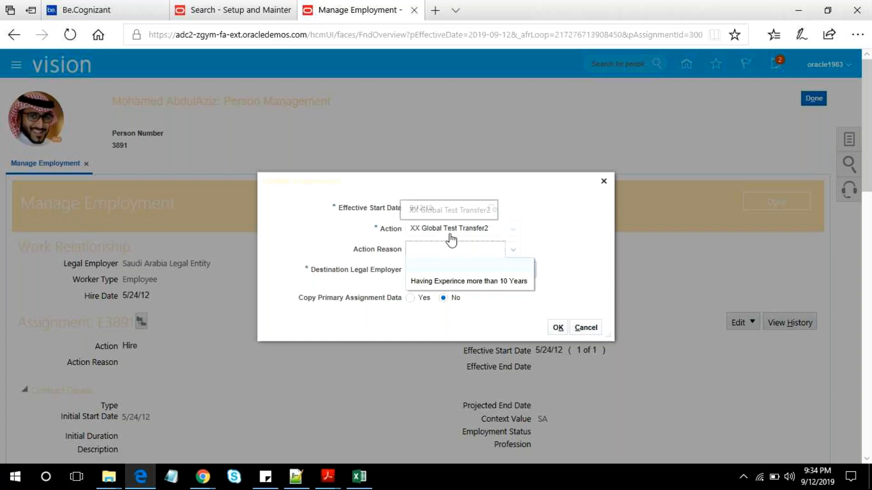
{"action": "left_click", "coordinate": [507, 281]}
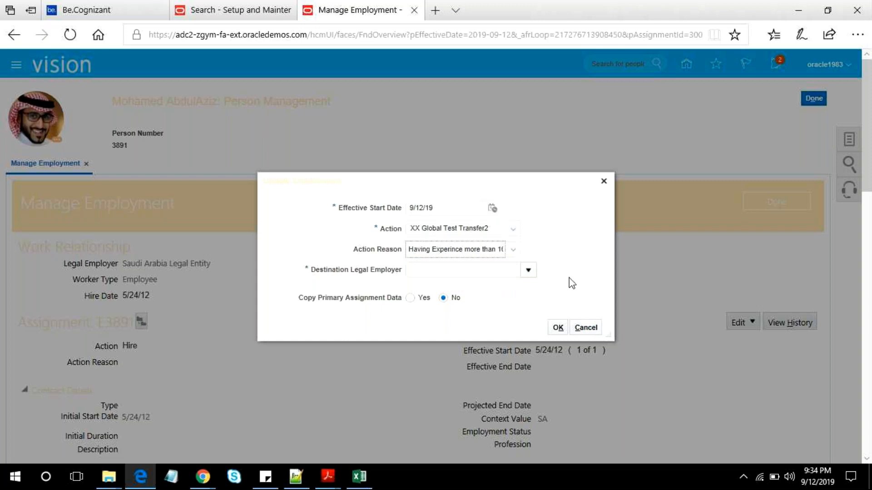
{"action": "left_click", "coordinate": [587, 329]}
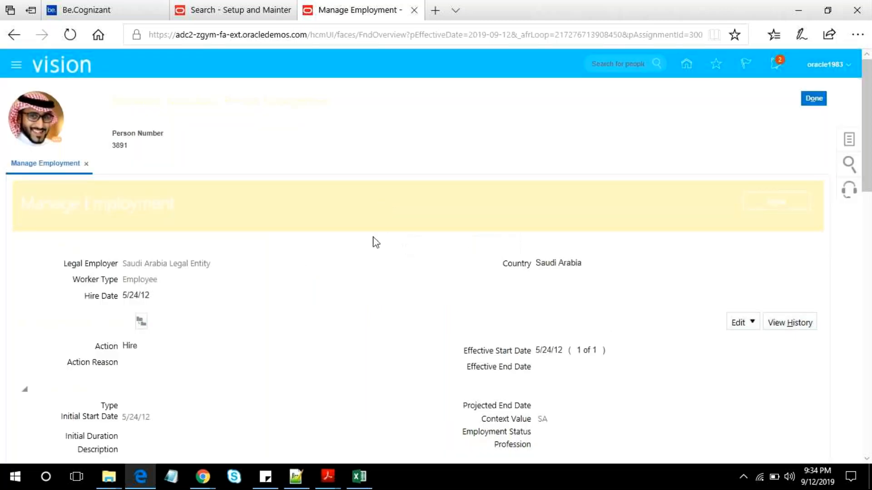
- Close the employee's Manage Employment page and return to the Person Management search
{"action": "left_click", "coordinate": [772, 207]}
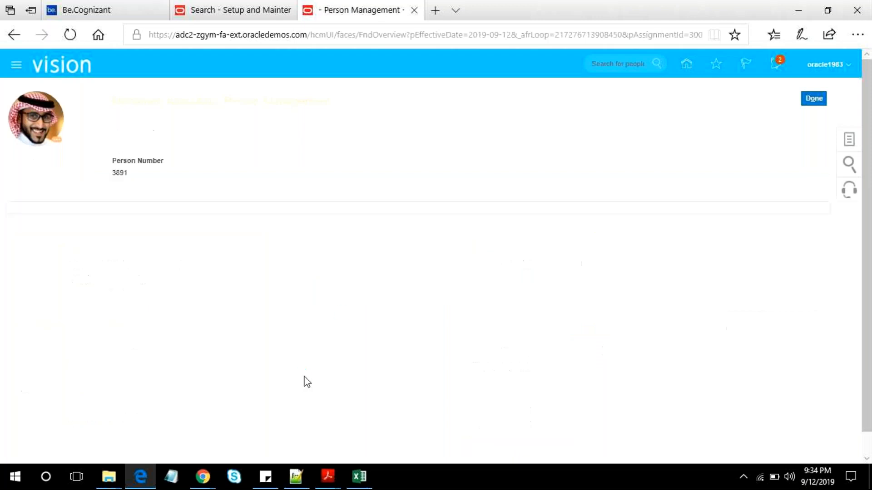
{"action": "left_click", "coordinate": [812, 101]}
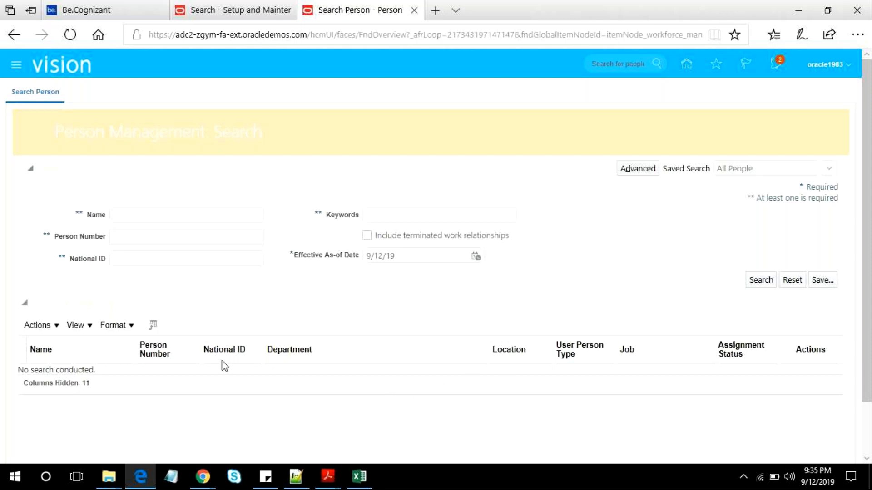
- Switch to Adobe Acrobat Reader and close the 01_07 Creating Reference Sets and Business Units PDF
{"action": "left_click", "coordinate": [327, 476]}
{"action": "left_click", "coordinate": [328, 424]}
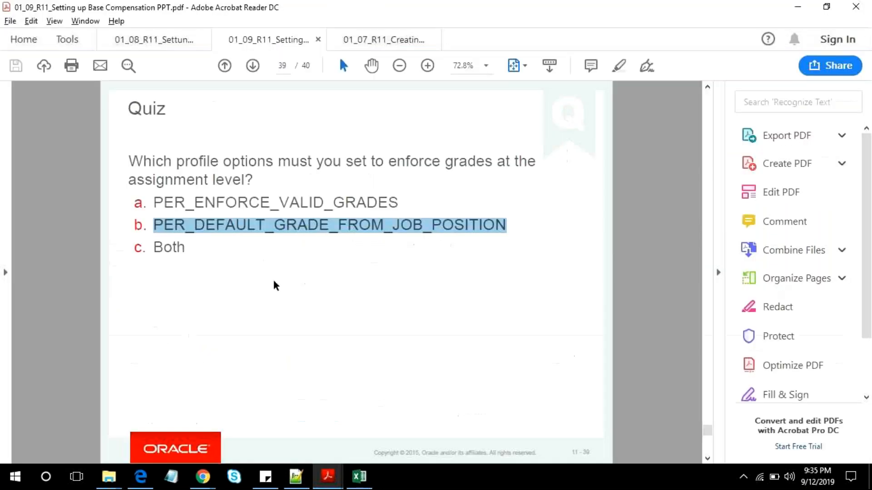
{"action": "left_click", "coordinate": [391, 39]}
{"action": "scroll", "coordinate": [320, 307], "scroll_direction": "down", "scroll_amount": 3}
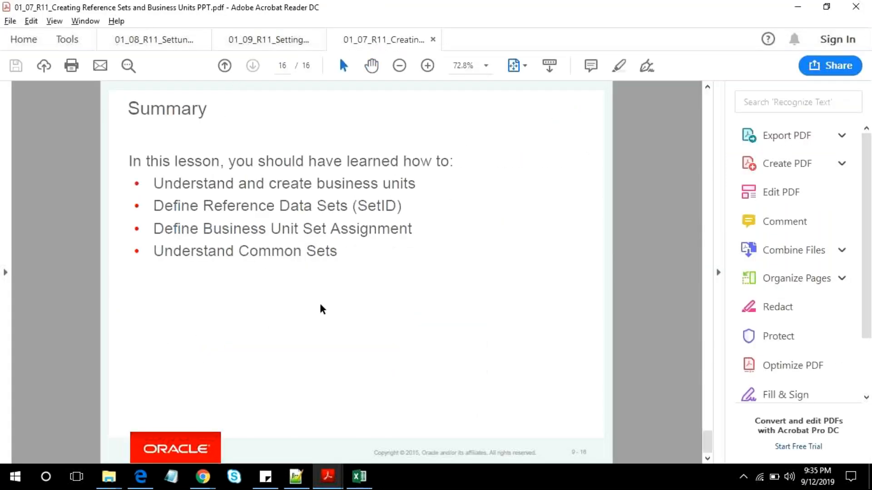
{"action": "left_click", "coordinate": [433, 40]}
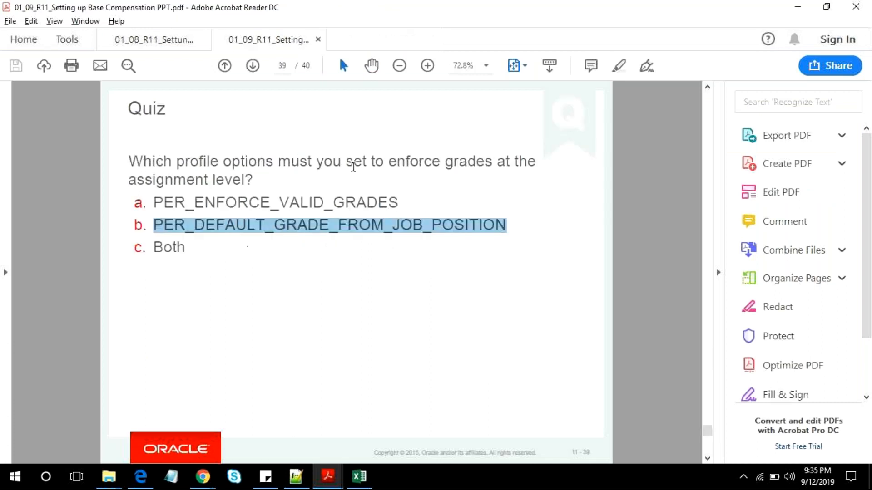
- Review the Actions and Action Reasons slide in the 01_08 Locations, Organizations and Actions PDF, selecting the line "Actions determine the business flow"
{"action": "left_click", "coordinate": [154, 40]}
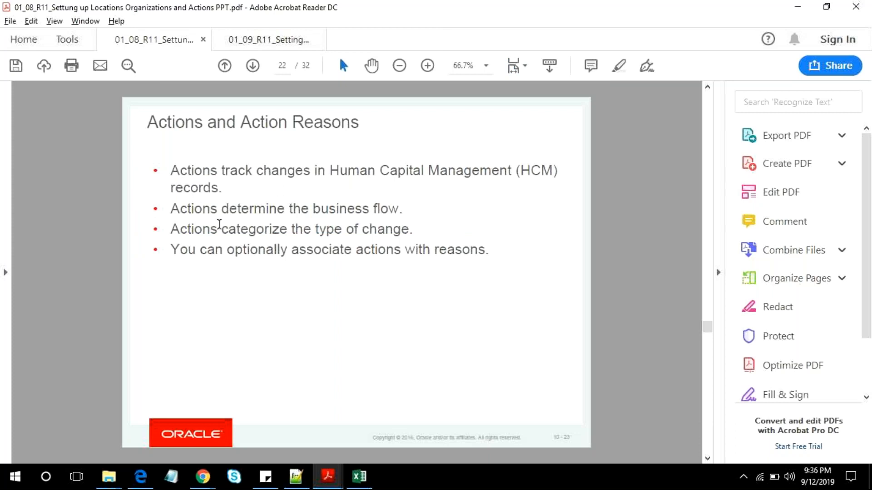
{"action": "left_click_drag", "start_coordinate": [171, 210], "coordinate": [401, 210]}
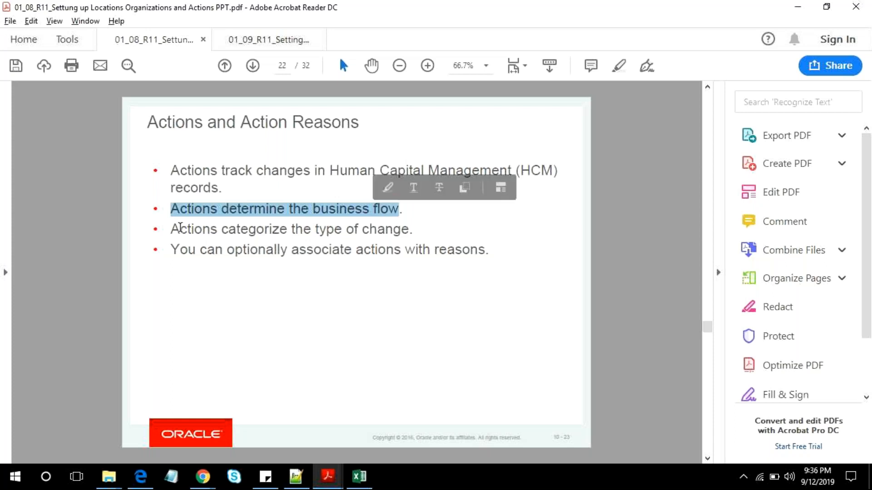
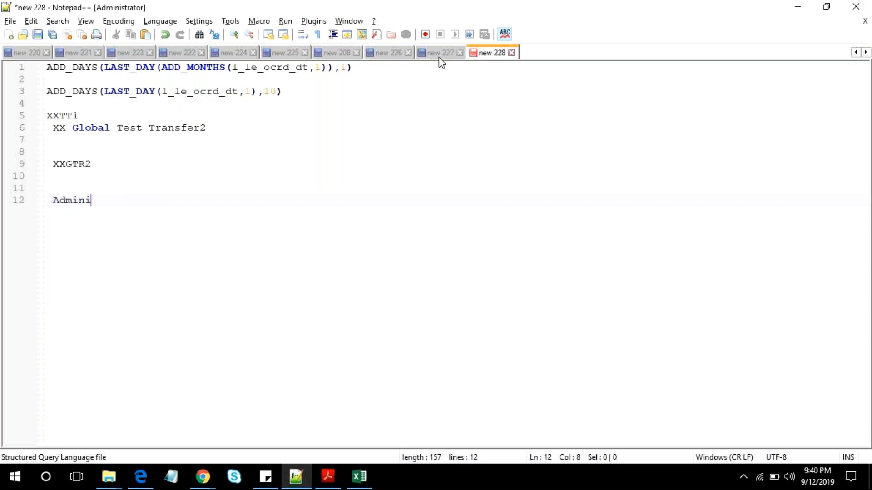
- Switch to Notepad++ and review the list of grades, from Associate to Senior Manager, in the new 226 notes
{"action": "left_click", "coordinate": [439, 53]}
{"action": "left_click", "coordinate": [388, 52]}
{"action": "left_click", "coordinate": [61, 102]}
{"action": "double_click", "coordinate": [61, 101]}
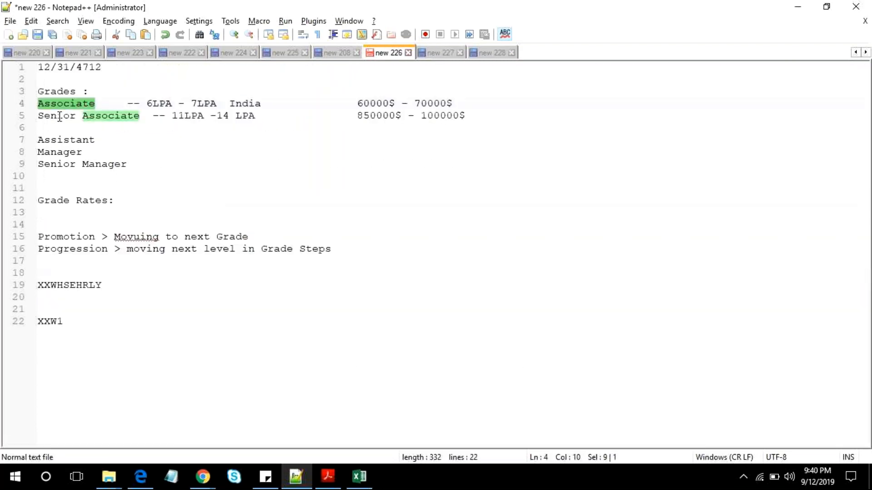
{"action": "left_click", "coordinate": [146, 116]}
{"action": "left_click", "coordinate": [57, 152]}
{"action": "left_click", "coordinate": [45, 162]}
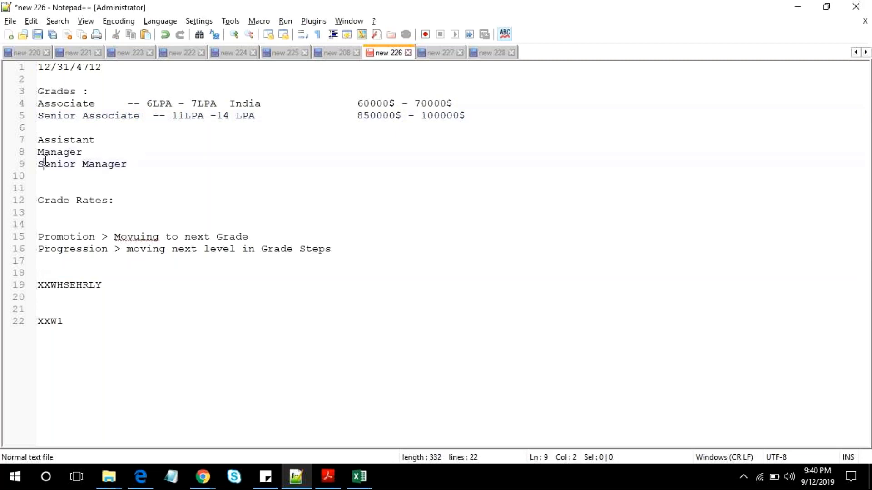
{"action": "left_click", "coordinate": [161, 162]}
{"action": "left_click_drag", "start_coordinate": [133, 164], "coordinate": [37, 91]}
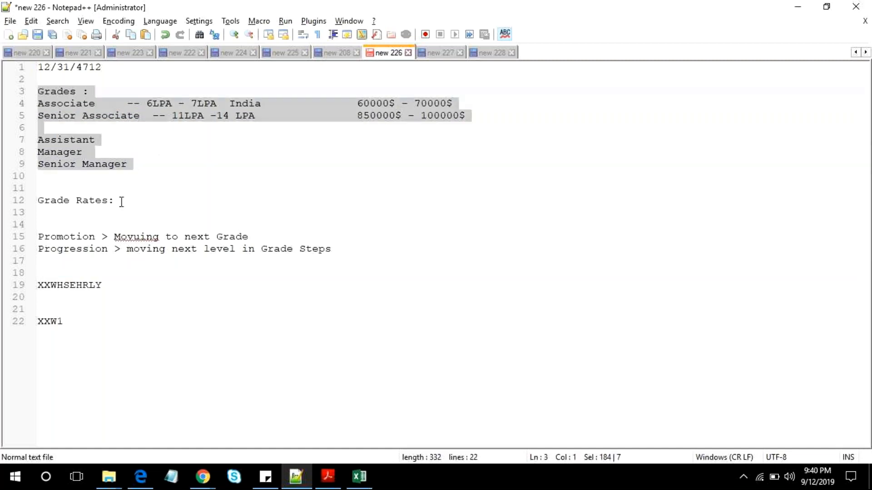
{"action": "left_click_drag", "start_coordinate": [121, 202], "coordinate": [38, 188]}
- Compare the Associate grade and its dollar salary range with the Grade Rates heading in the notes
{"action": "double_click", "coordinate": [47, 107]}
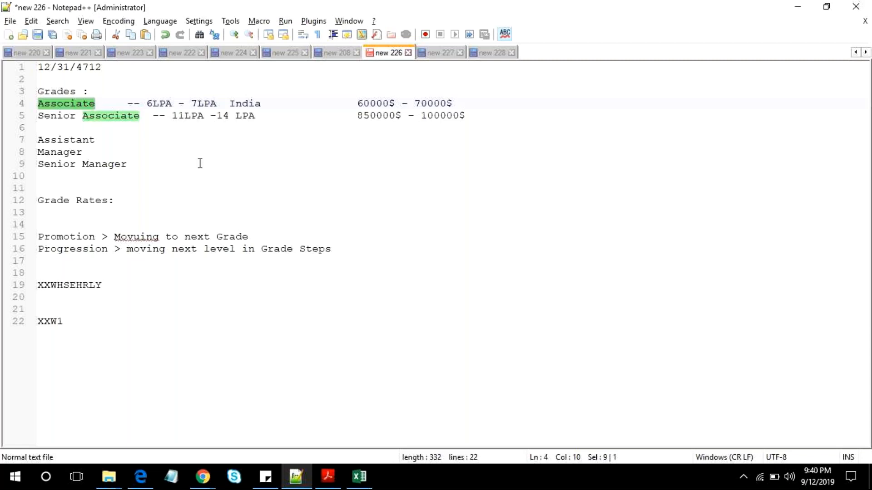
{"action": "left_click", "coordinate": [124, 195]}
{"action": "left_click_drag", "start_coordinate": [124, 195], "coordinate": [109, 176]}
{"action": "double_click", "coordinate": [69, 107]}
{"action": "left_click", "coordinate": [357, 104]}
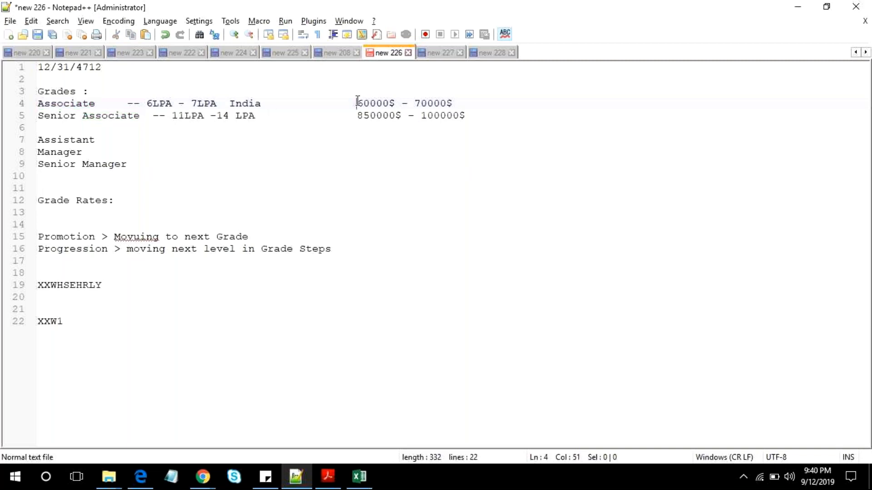
{"action": "key", "text": "shift+End"}
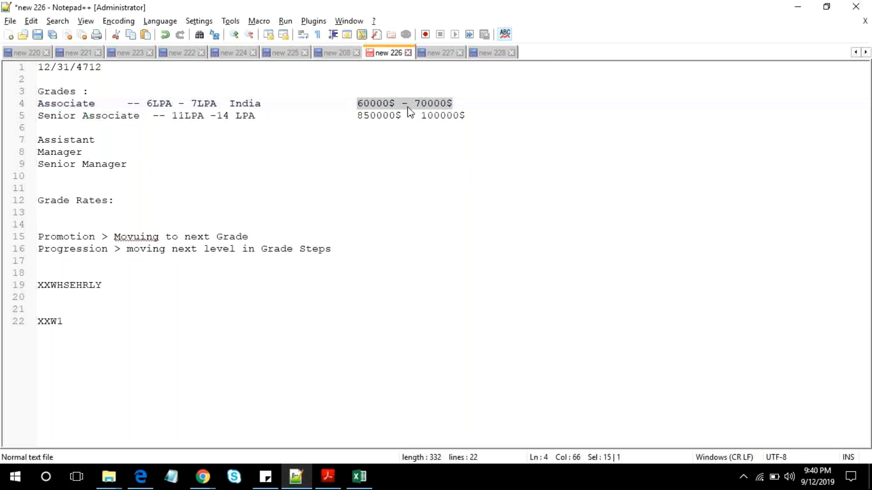
{"action": "left_click_drag", "start_coordinate": [121, 201], "coordinate": [40, 196]}
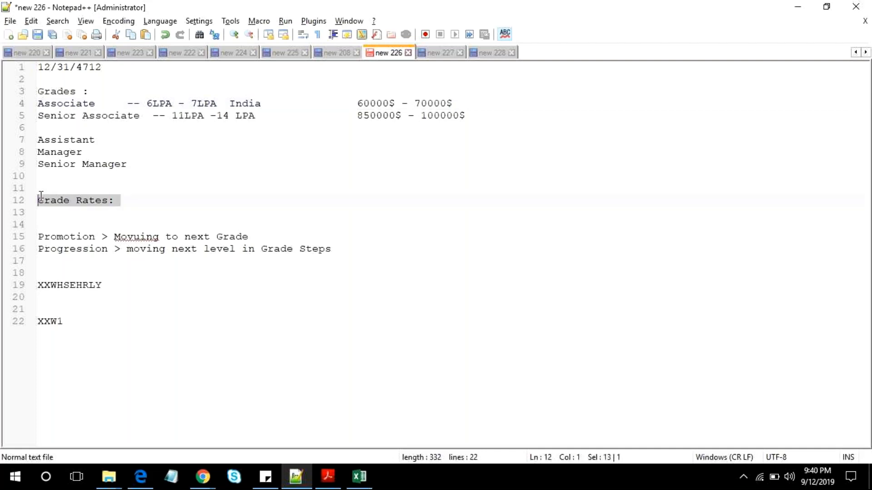
- Append "LDG --" to the Grade Rates line and highlight the Associate grade's dollar salary range
{"action": "left_click", "coordinate": [165, 201]}
{"action": "type", "text": "Le"}
{"action": "key", "text": "BackSpace"}
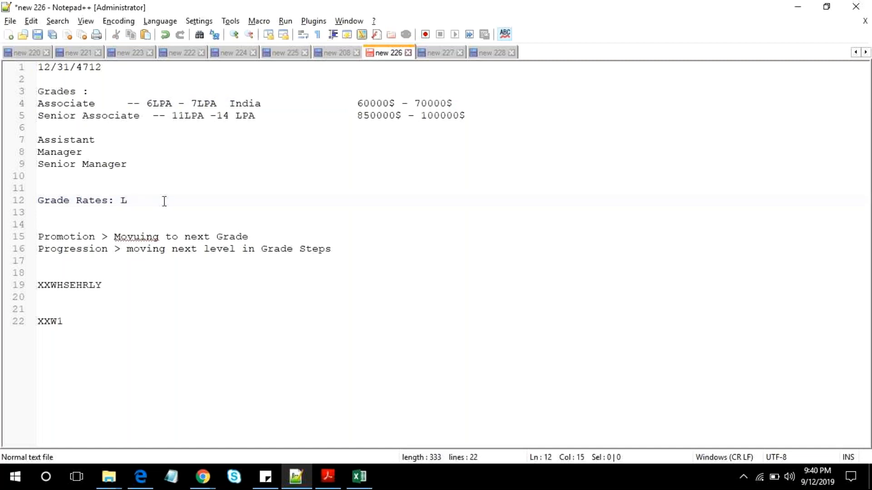
{"action": "type", "text": "e"}
{"action": "key", "text": "BackSpace"}
{"action": "type", "text": "DG --"}
{"action": "left_click_drag", "start_coordinate": [350, 103], "coordinate": [454, 104]}
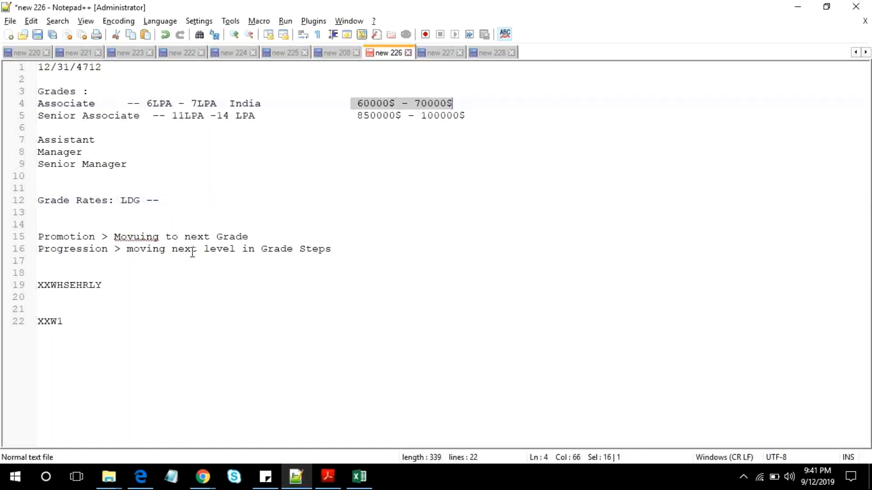
{"action": "left_click", "coordinate": [208, 476]}
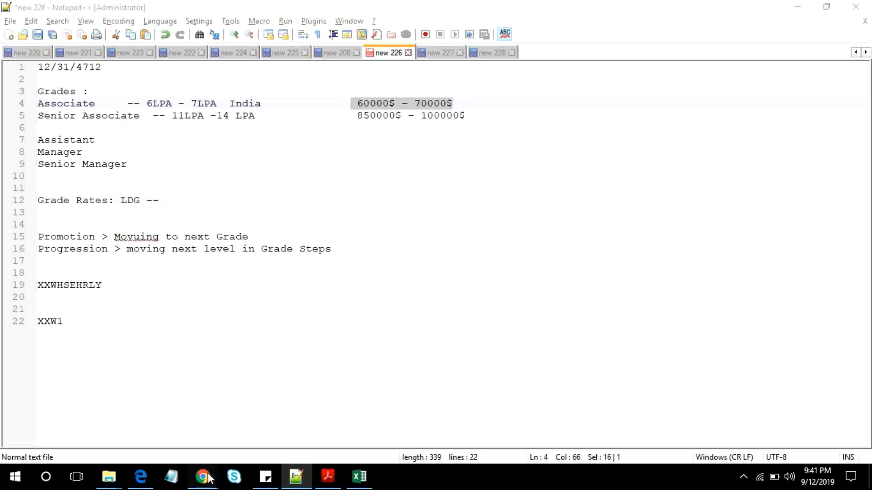
{"action": "left_click", "coordinate": [204, 480]}
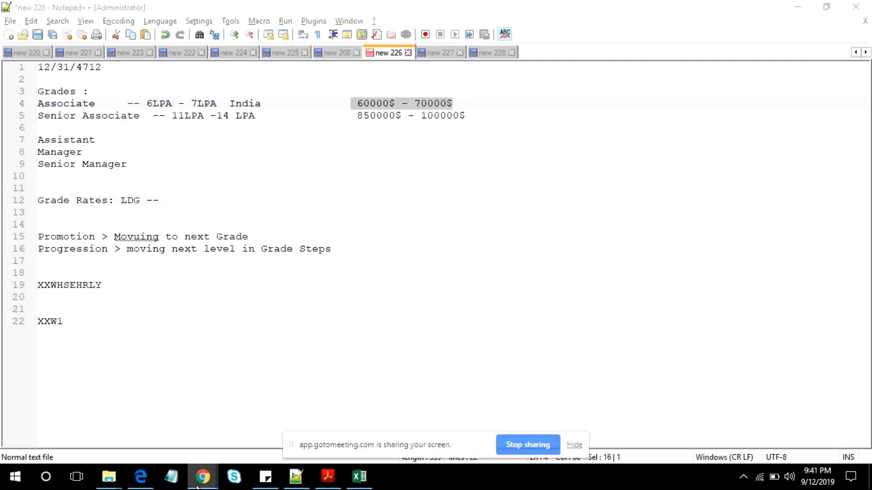
{"action": "mouse_move", "coordinate": [197, 487]}
{"action": "left_click", "coordinate": [168, 406]}
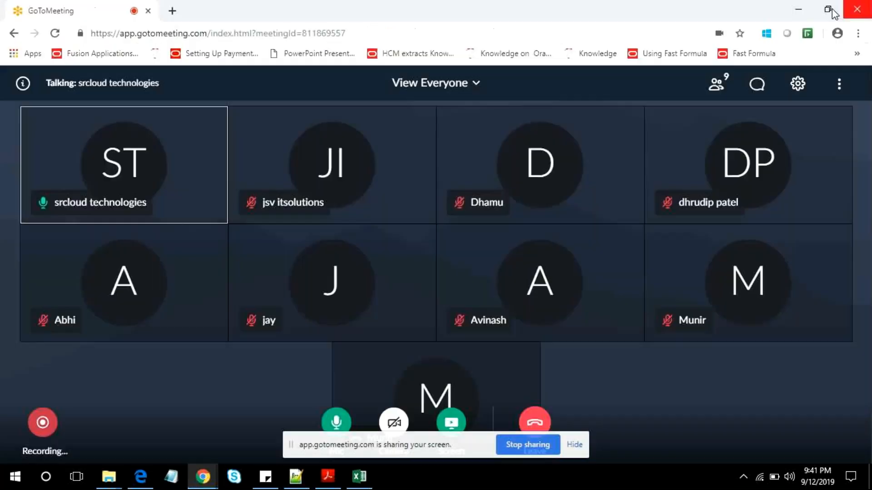
{"action": "left_click", "coordinate": [803, 9]}
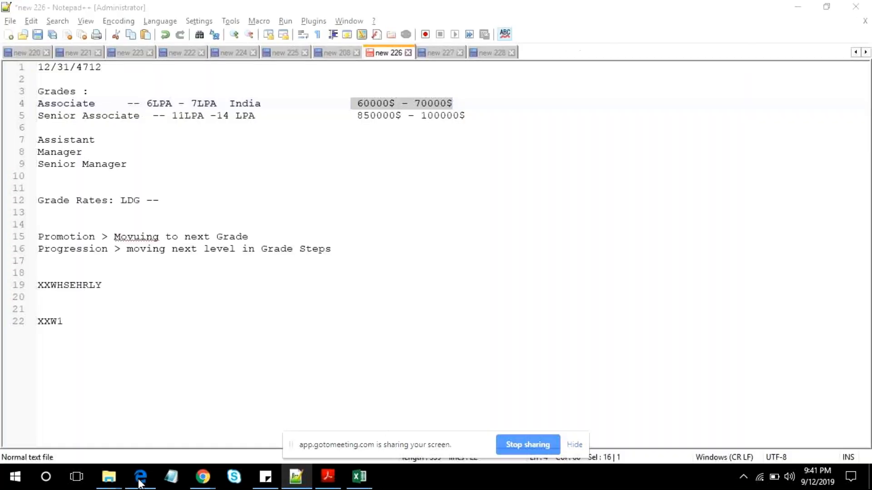
- Switch to Oracle HCM Cloud in Microsoft Edge and open the Manage Grades task under Workforce Structures
{"action": "left_click", "coordinate": [139, 479]}
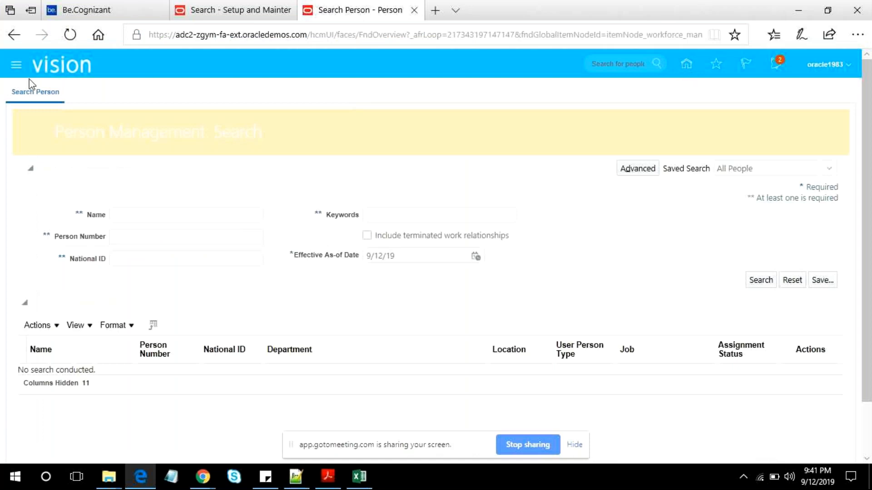
{"action": "left_click", "coordinate": [16, 64]}
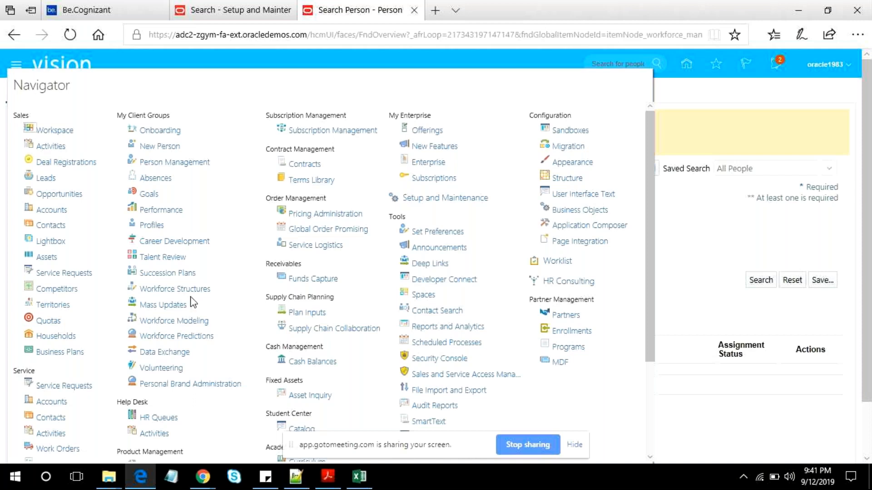
{"action": "left_click", "coordinate": [175, 289]}
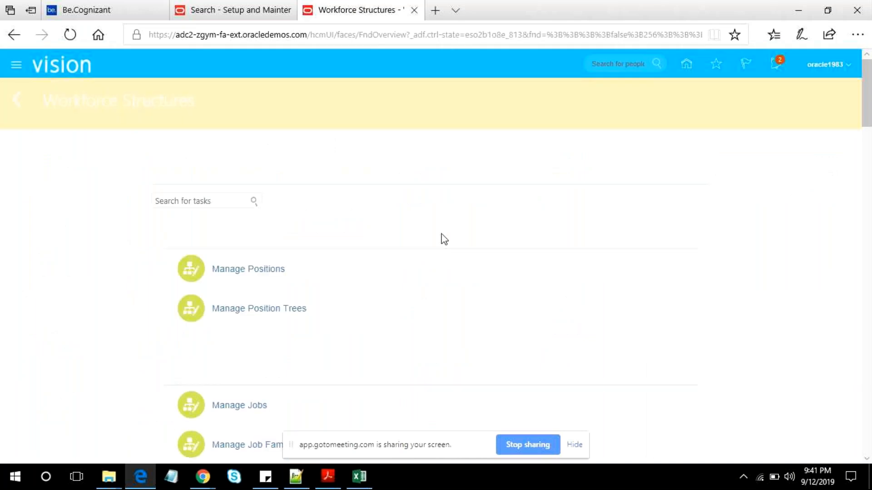
{"action": "scroll", "coordinate": [444, 239], "scroll_direction": "down", "scroll_amount": 12}
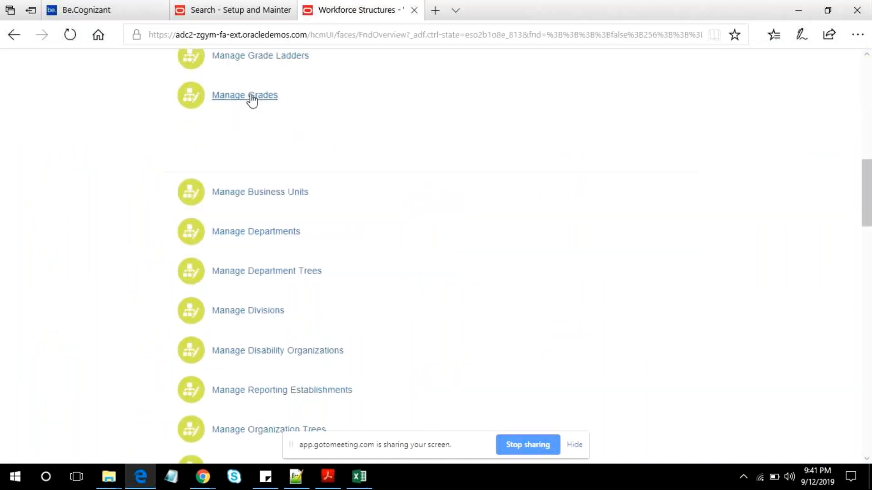
{"action": "left_click", "coordinate": [251, 96]}
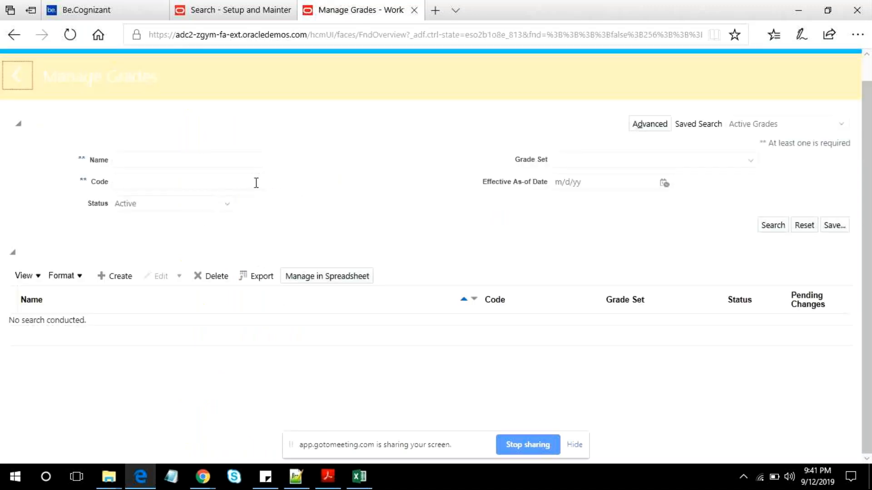
{"action": "left_click", "coordinate": [190, 163]}
{"action": "type", "text": "A"}
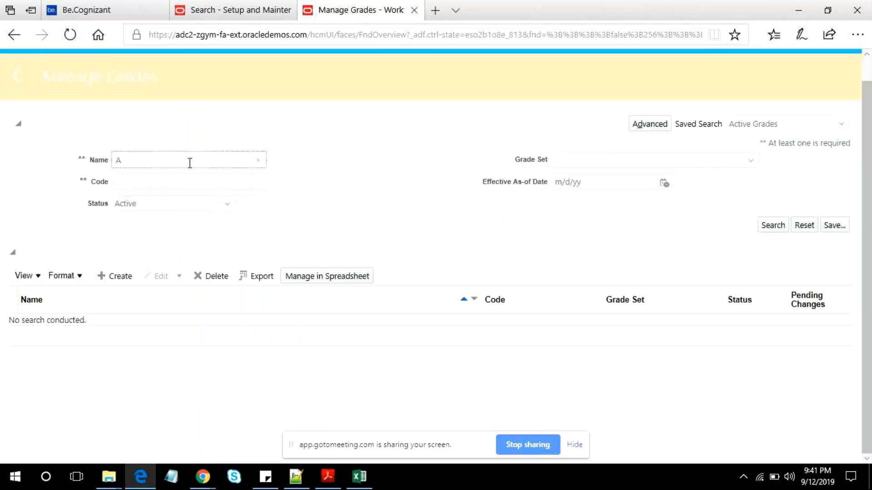
{"action": "key", "text": "BackSpace"}
- Run an advanced search for active grades whose name contains "A"
{"action": "left_click", "coordinate": [651, 124]}
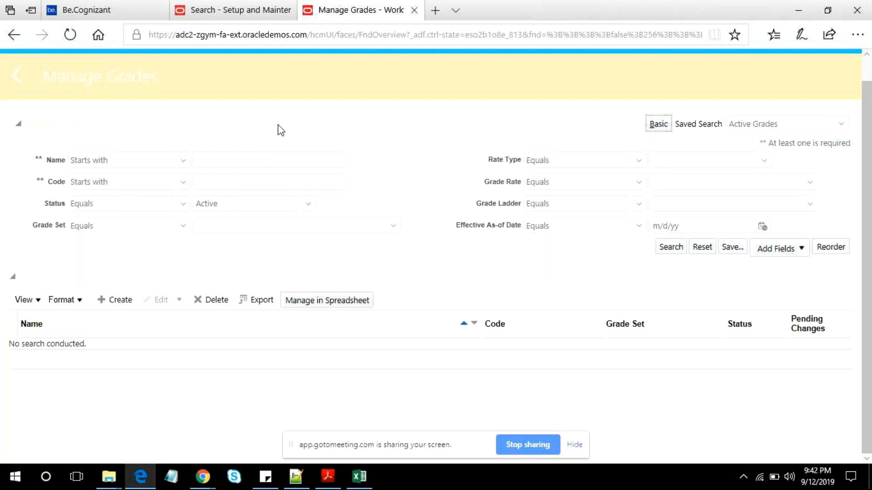
{"action": "left_click", "coordinate": [169, 163]}
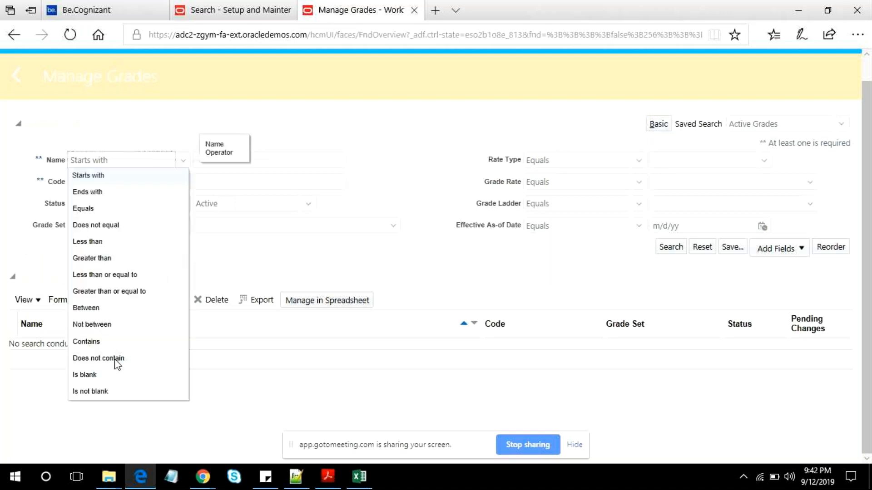
{"action": "left_click", "coordinate": [88, 342]}
{"action": "left_click", "coordinate": [268, 157]}
{"action": "type", "text": "A"}
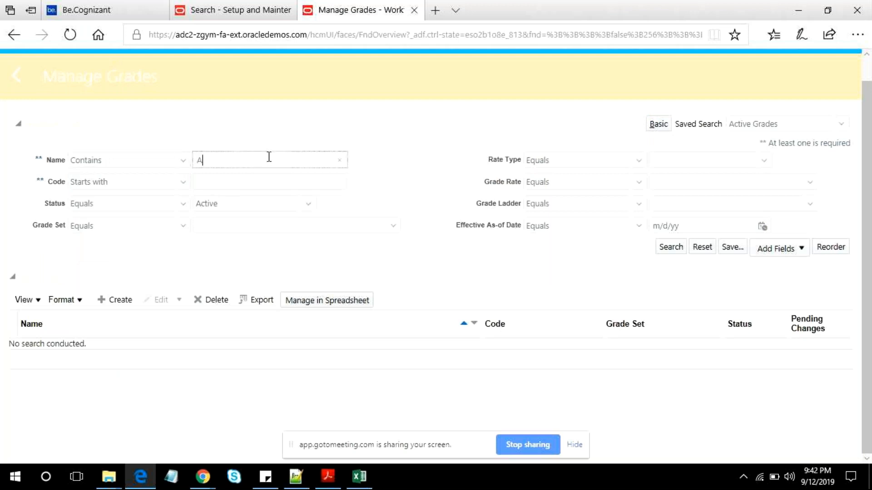
{"action": "key", "text": "Return"}
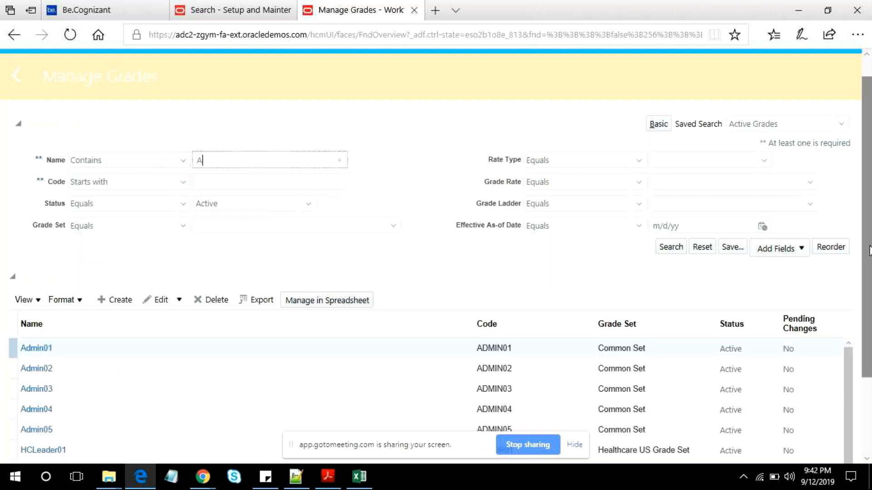
- Open the Admin01 grade from the search results and highlight its name and code in the page heading
{"action": "scroll", "coordinate": [870, 251], "scroll_direction": "down", "scroll_amount": 2}
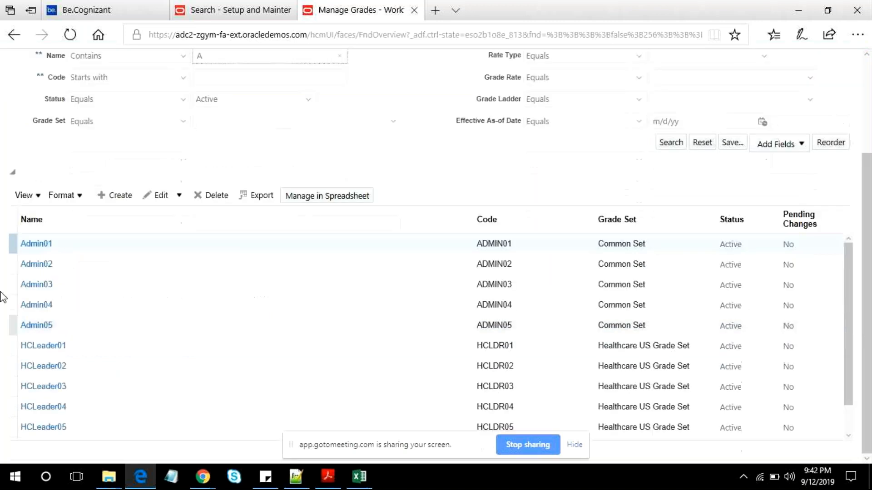
{"action": "left_click", "coordinate": [37, 247]}
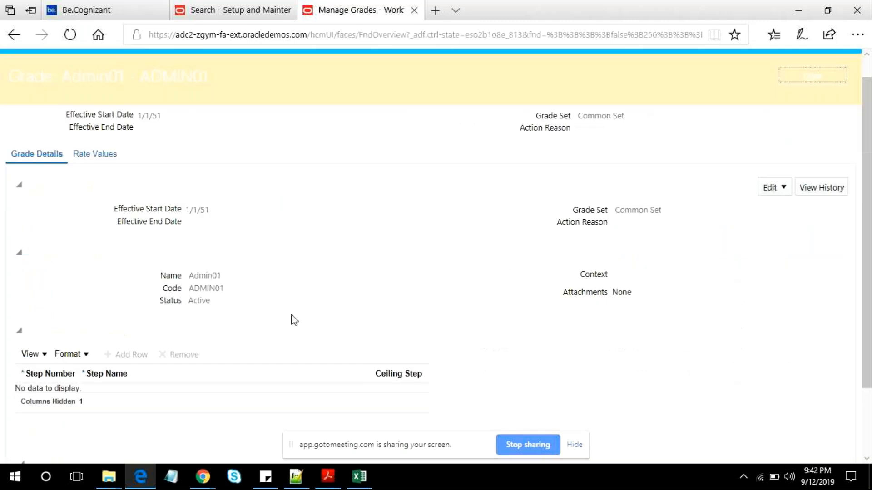
{"action": "scroll", "coordinate": [220, 276], "scroll_direction": "up", "scroll_amount": 1}
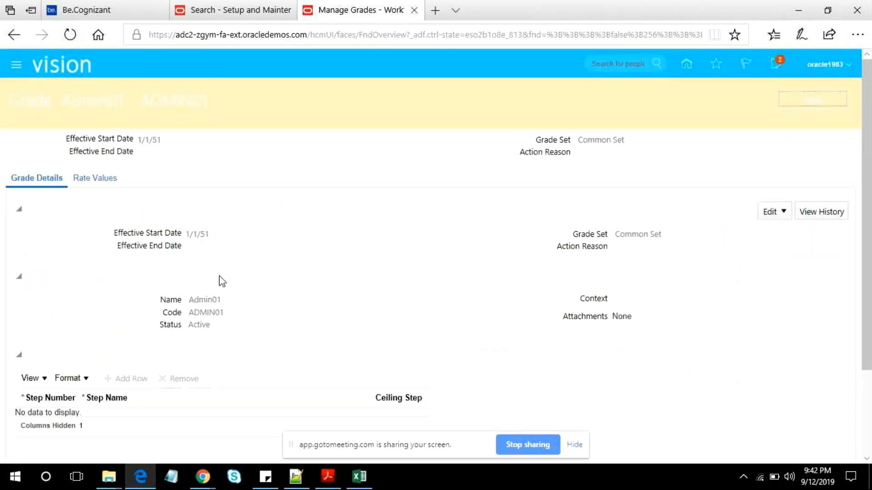
{"action": "left_click_drag", "start_coordinate": [62, 99], "coordinate": [208, 104]}
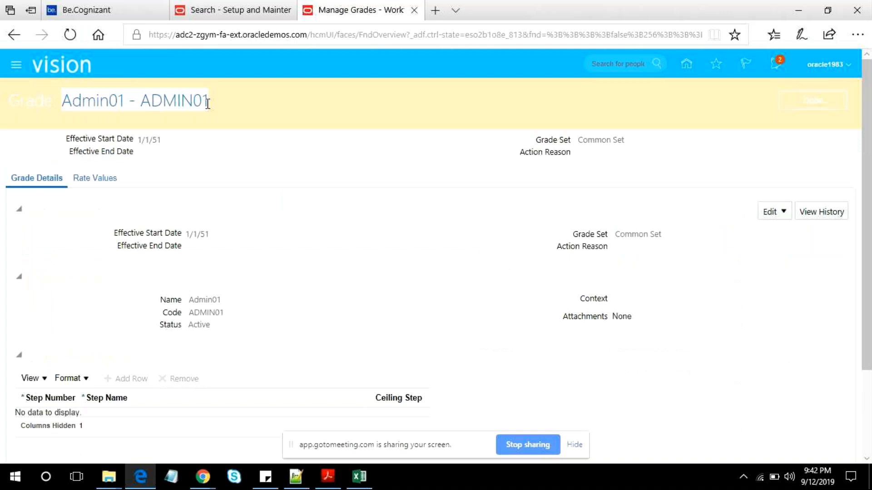
- Examine the Admin01 grade's rate values, checking the minimum, maximum and currency of the FR Annual Salary Grade Rate
{"action": "left_click", "coordinate": [95, 180]}
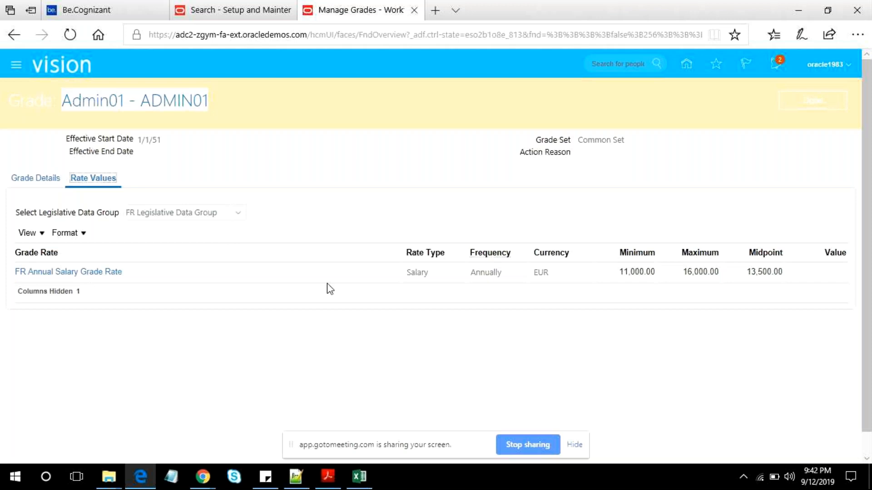
{"action": "left_click", "coordinate": [633, 272]}
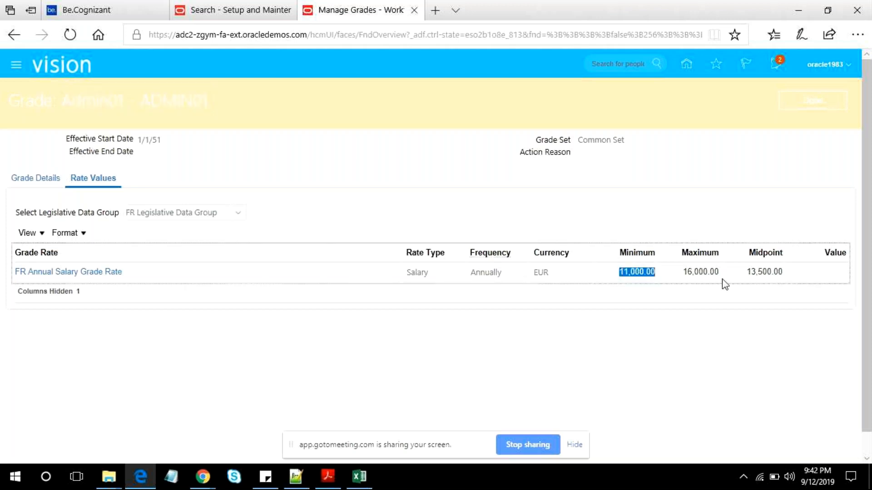
{"action": "left_click", "coordinate": [709, 273]}
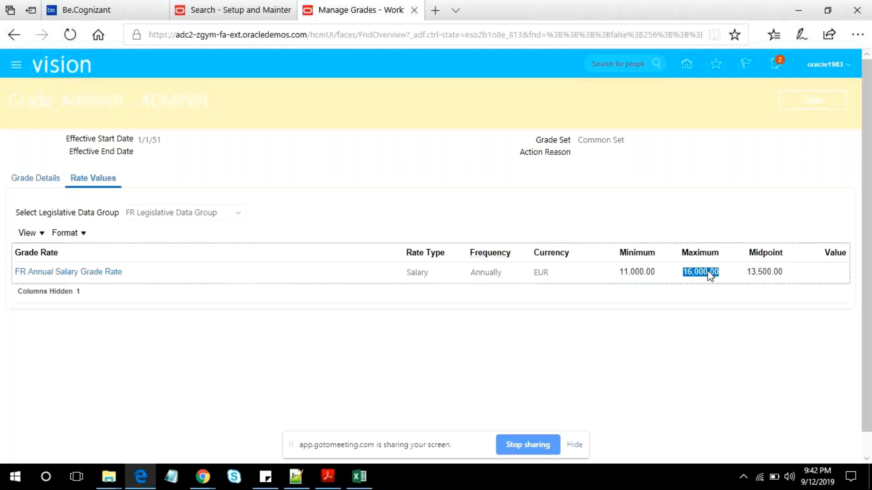
{"action": "left_click", "coordinate": [535, 274]}
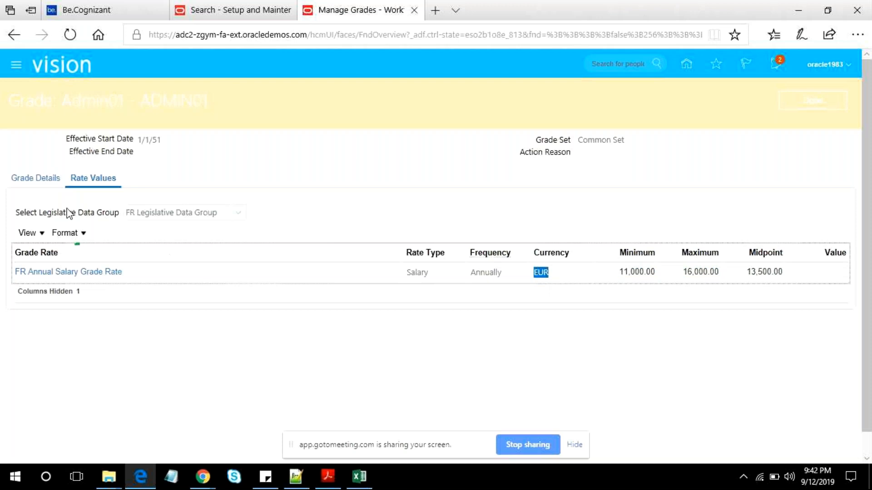
- Show the Admin01 grade's rate values for the US Legislative Data Group
{"action": "left_click", "coordinate": [177, 212]}
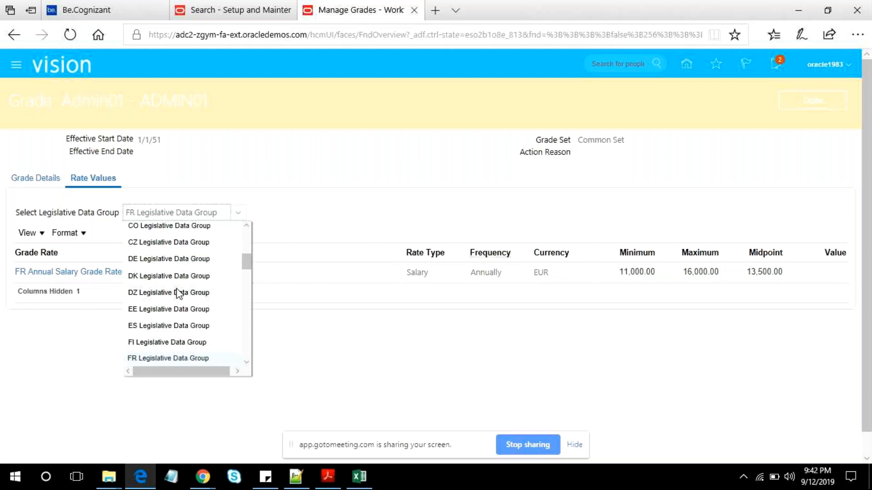
{"action": "key", "text": "u"}
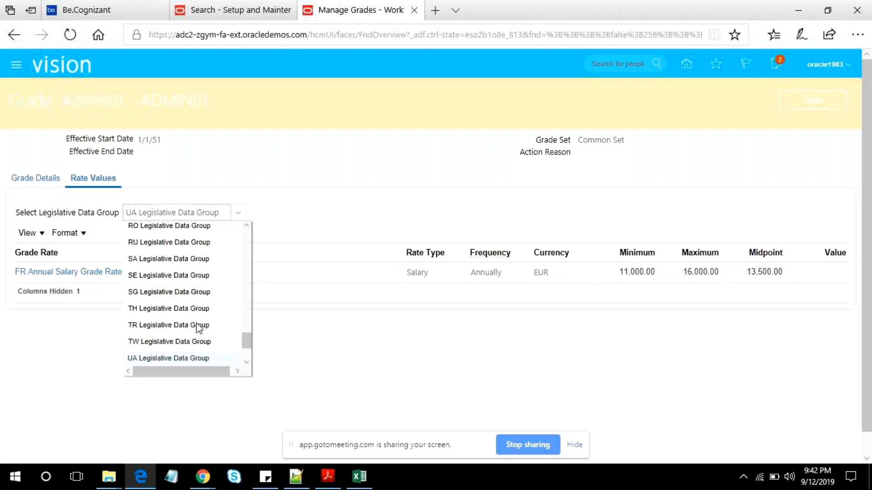
{"action": "scroll", "coordinate": [193, 342], "scroll_direction": "down", "scroll_amount": 2}
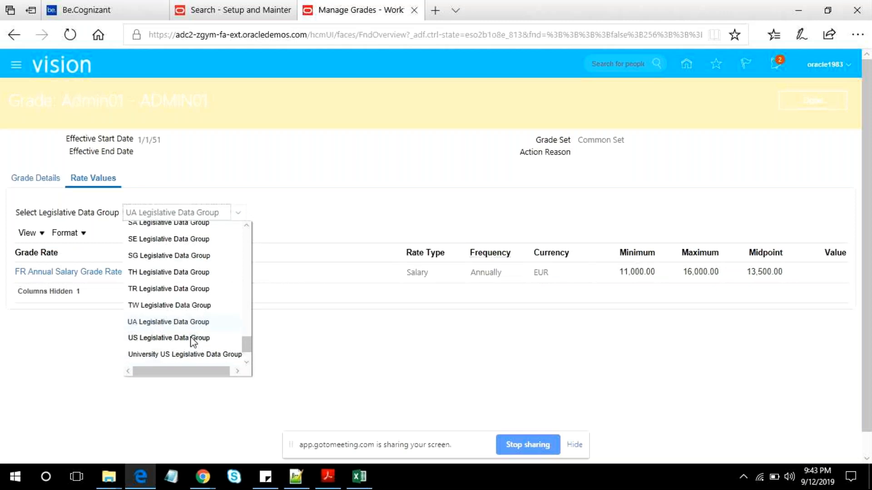
{"action": "left_click", "coordinate": [192, 338]}
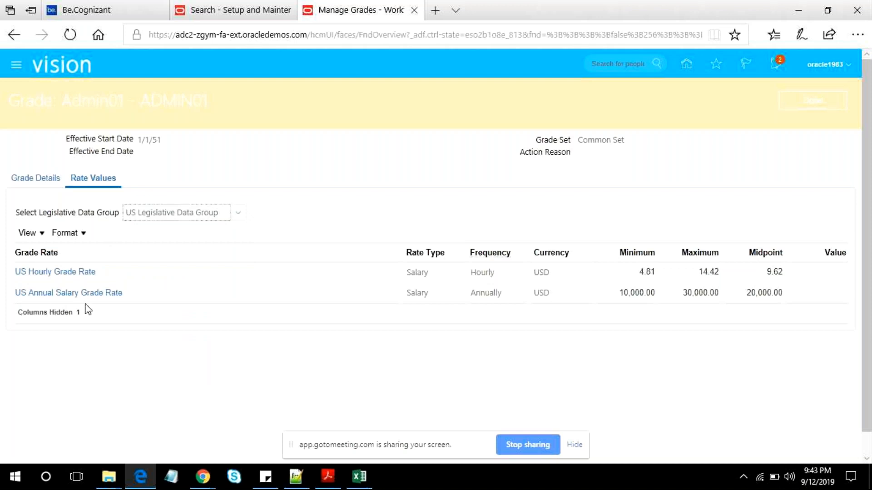
- Switch the Admin01 rate values to the FR Legislative Data Group and check the annual salary grade rate's minimum and maximum
{"action": "left_click", "coordinate": [628, 292]}
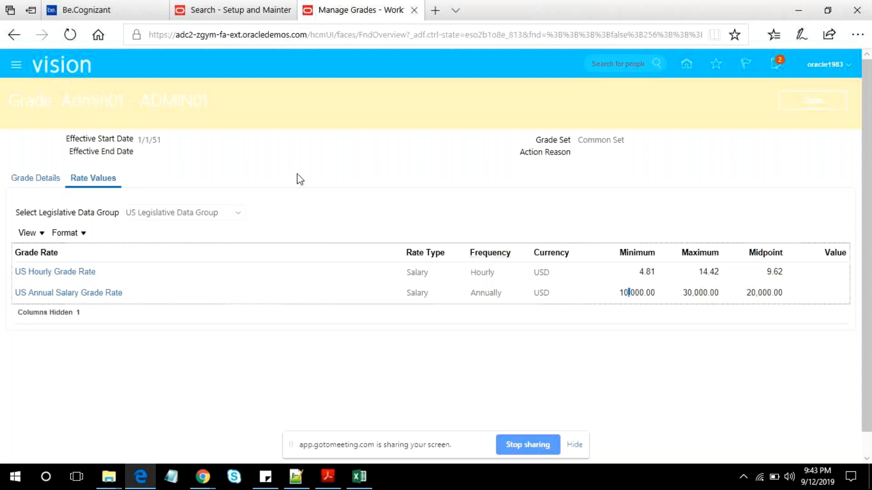
{"action": "left_click", "coordinate": [238, 213]}
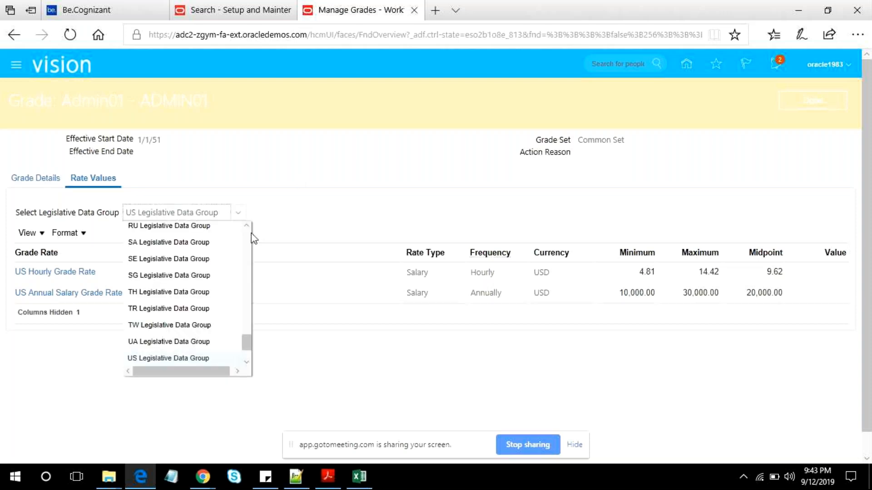
{"action": "scroll", "coordinate": [251, 251], "scroll_direction": "up", "scroll_amount": 3}
{"action": "scroll", "coordinate": [251, 251], "scroll_direction": "up", "scroll_amount": 2}
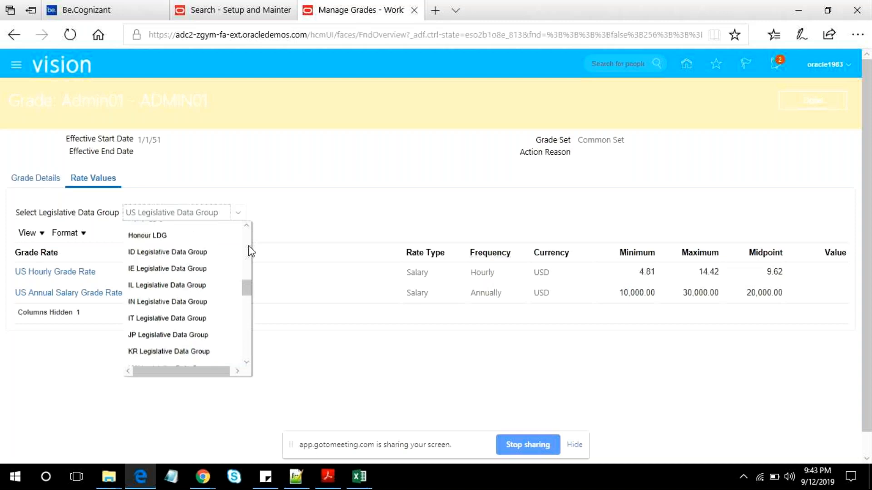
{"action": "scroll", "coordinate": [251, 251], "scroll_direction": "up", "scroll_amount": 1}
{"action": "left_click", "coordinate": [239, 252]}
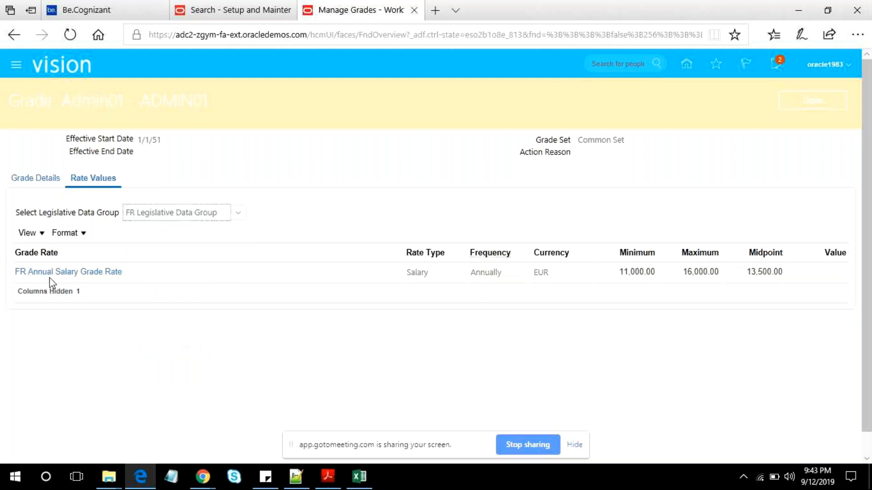
{"action": "double_click", "coordinate": [638, 272]}
{"action": "left_click", "coordinate": [690, 271]}
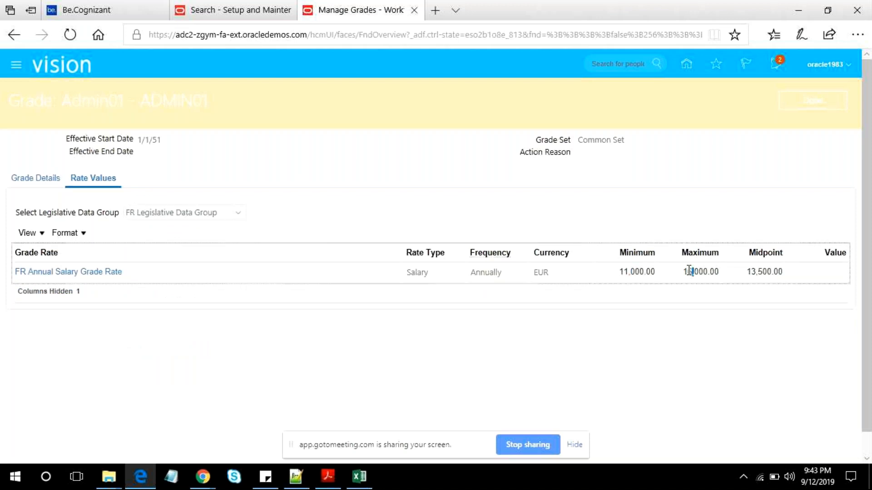
- Return the rate values to the US Legislative Data Group and highlight the grade's name and code in the page heading
{"action": "left_click", "coordinate": [238, 212]}
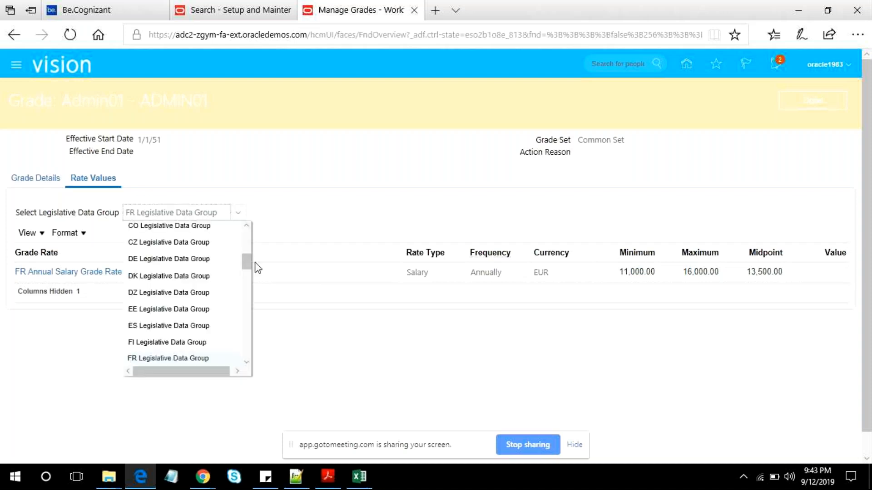
{"action": "left_click_drag", "start_coordinate": [248, 264], "coordinate": [250, 336]}
{"action": "scroll", "coordinate": [240, 357], "scroll_direction": "down", "scroll_amount": 3}
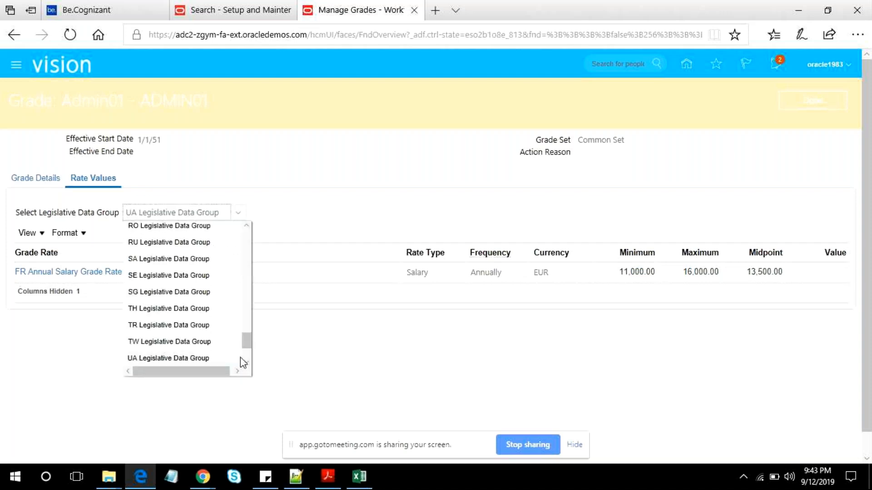
{"action": "scroll", "coordinate": [241, 358], "scroll_direction": "down", "scroll_amount": 1}
{"action": "left_click", "coordinate": [168, 338]}
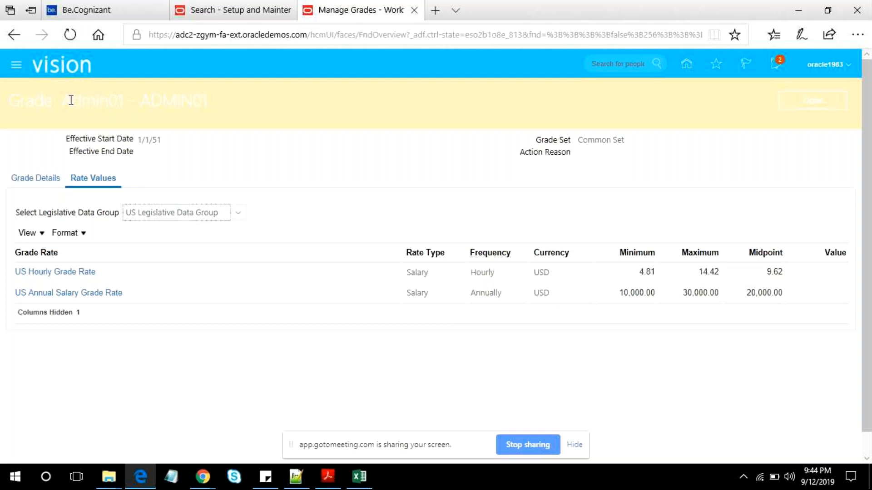
{"action": "left_click_drag", "start_coordinate": [71, 99], "coordinate": [238, 110]}
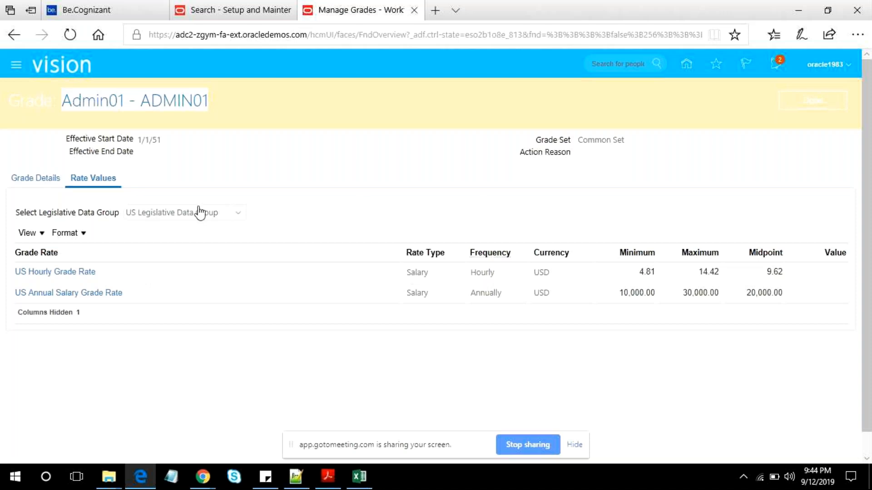
- Review the Admin01 grade's details, including its grade steps section and legislative information
{"action": "left_click", "coordinate": [47, 182]}
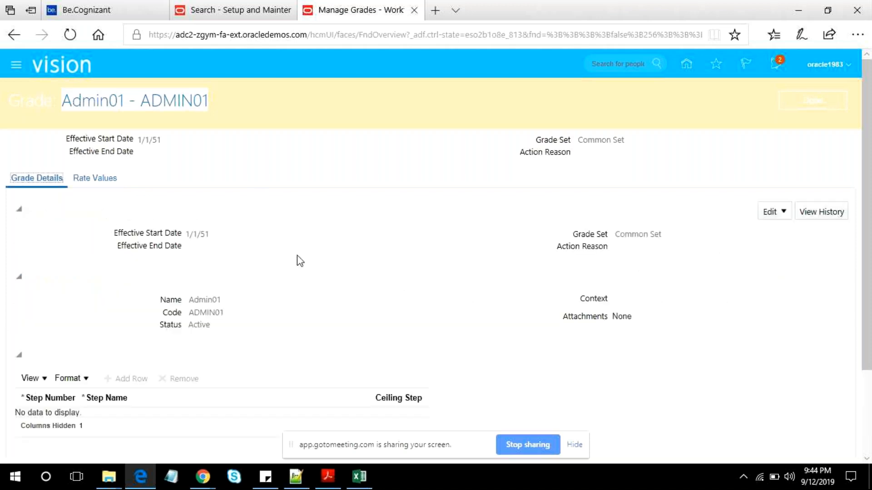
{"action": "scroll", "coordinate": [403, 255], "scroll_direction": "down", "scroll_amount": 3}
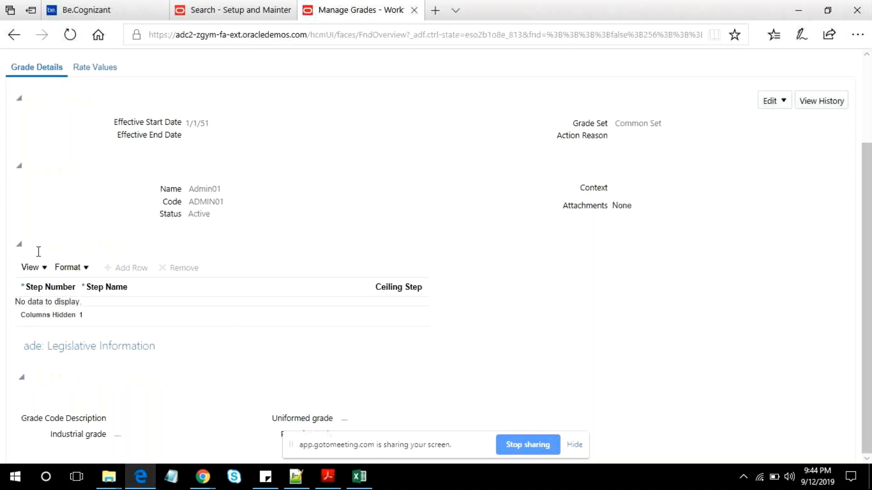
{"action": "left_click", "coordinate": [82, 250]}
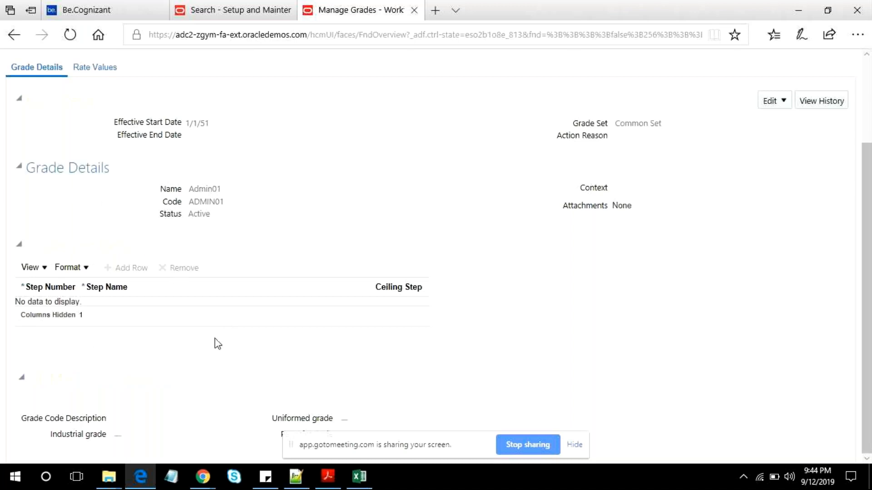
{"action": "scroll", "coordinate": [204, 330], "scroll_direction": "up", "scroll_amount": 3}
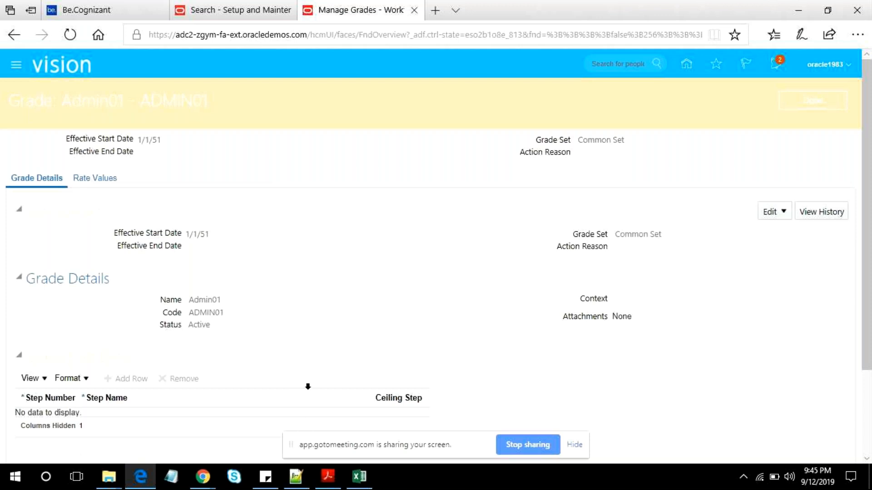
- Switch to Notepad++, add the line "Sandbox >" below XXW1 in the notes, and return to the browser
{"action": "left_click", "coordinate": [296, 476]}
{"action": "left_click", "coordinate": [243, 346]}
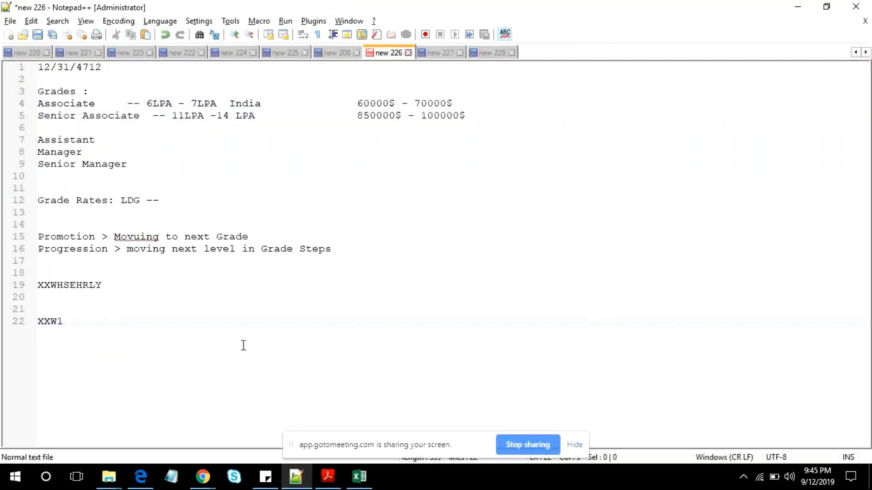
{"action": "key", "text": "Return"}
{"action": "key", "text": "Return"}
{"action": "key", "text": "Return"}
{"action": "type", "text": "S"}
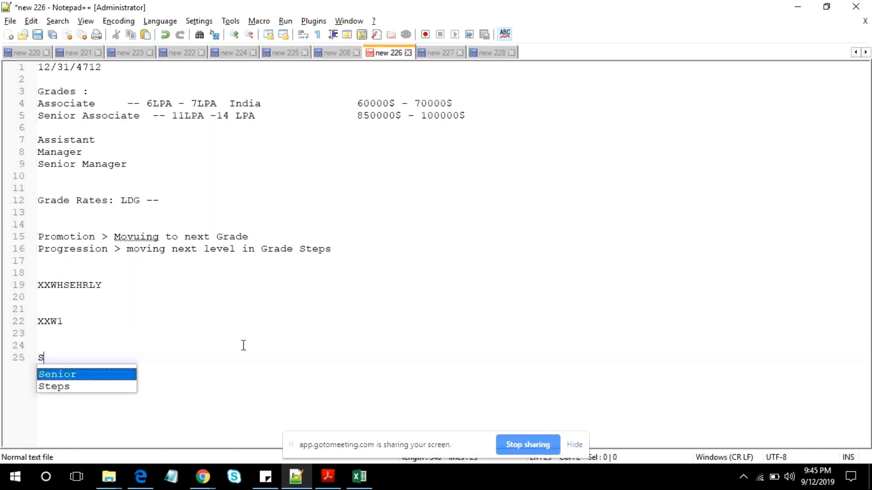
{"action": "type", "text": "and"}
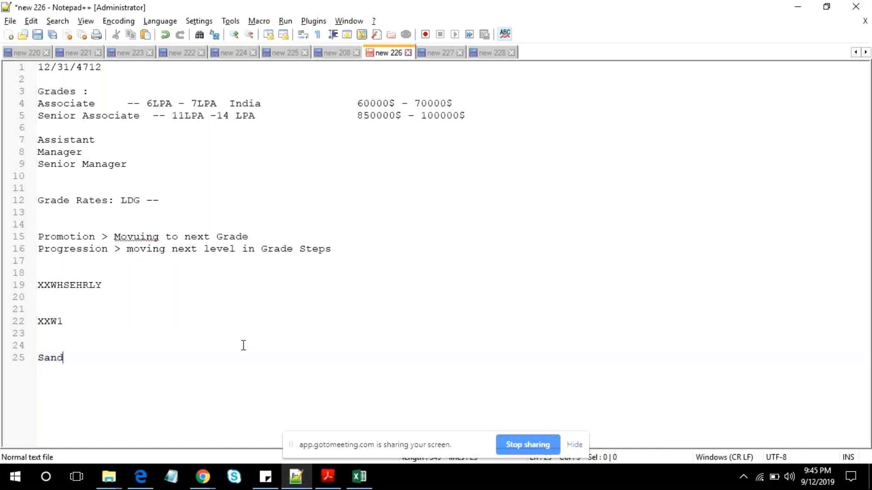
{"action": "type", "text": "box  >"}
{"action": "key", "text": "Return"}
{"action": "key", "text": "Return"}
{"action": "key", "text": "alt+Tab"}
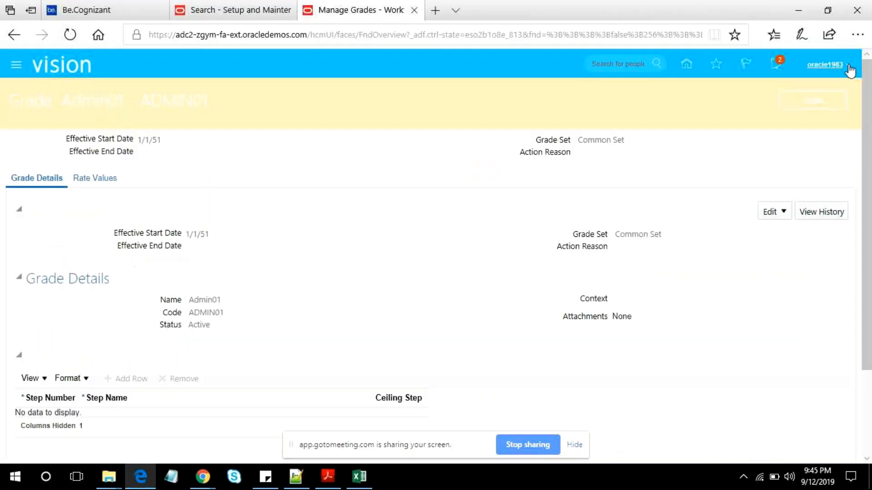
- Leave the grade page for the home page and open the Sandboxes configuration page
{"action": "left_click", "coordinate": [849, 68]}
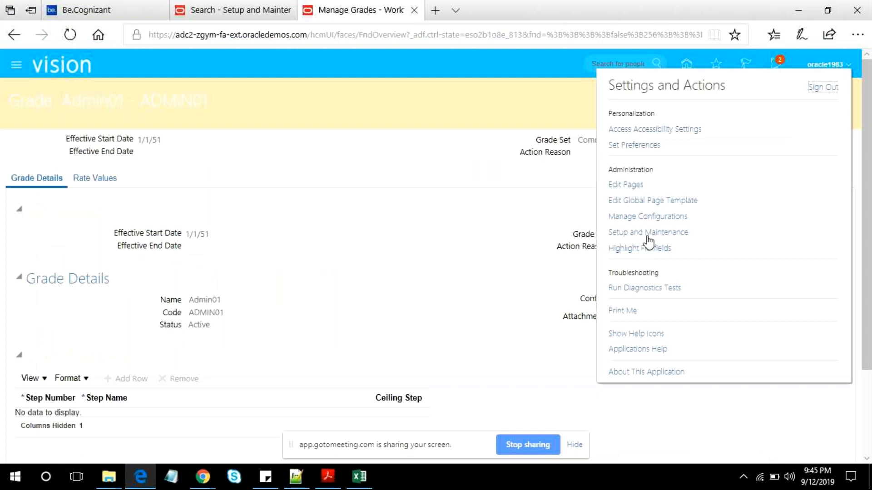
{"action": "left_click", "coordinate": [16, 66]}
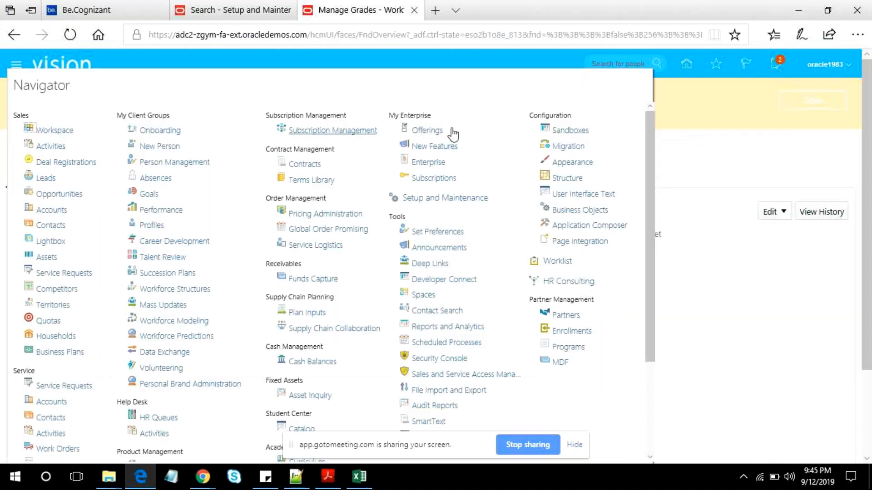
{"action": "left_click", "coordinate": [88, 69]}
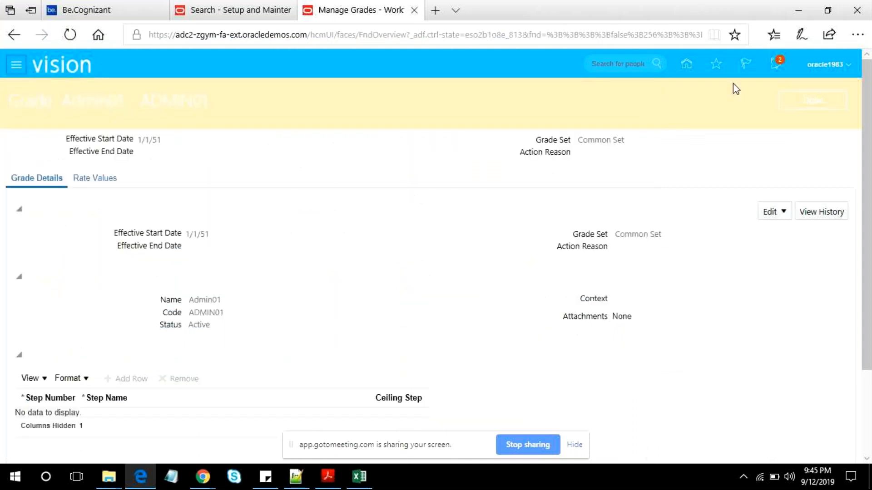
{"action": "left_click", "coordinate": [686, 63]}
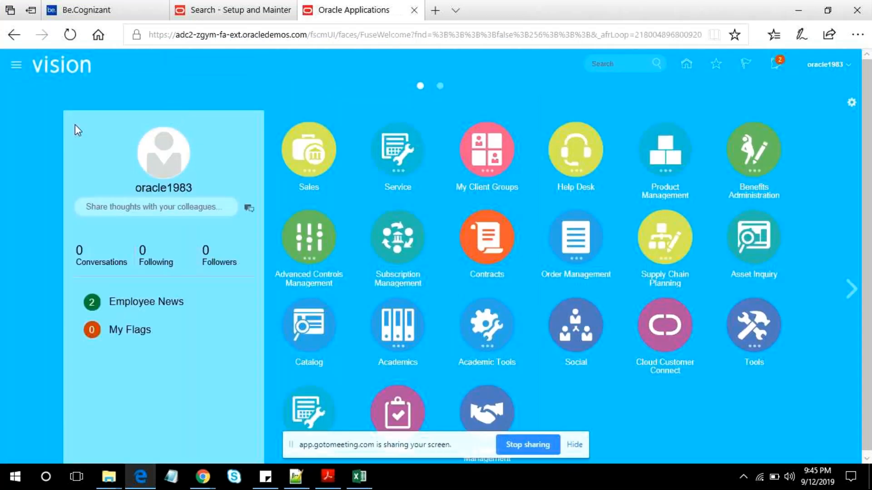
{"action": "left_click", "coordinate": [16, 68]}
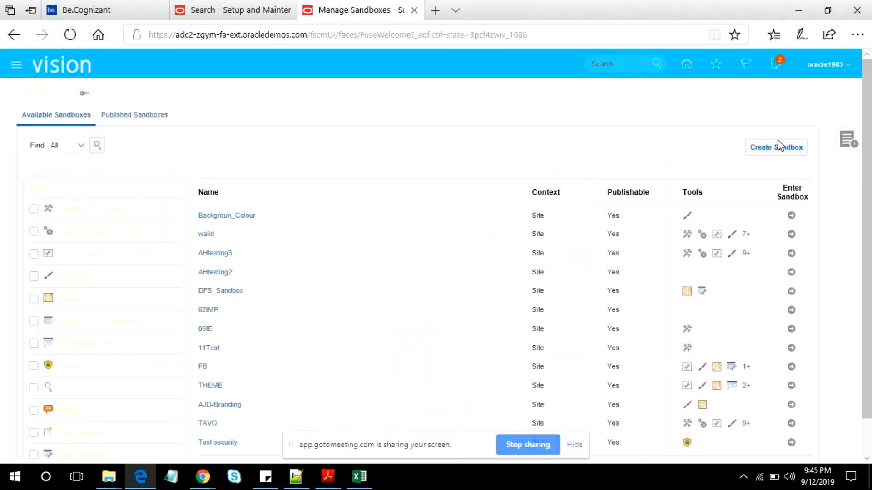
- Start a new sandbox, try to create it without a name, and dismiss the message
{"action": "left_click", "coordinate": [779, 148]}
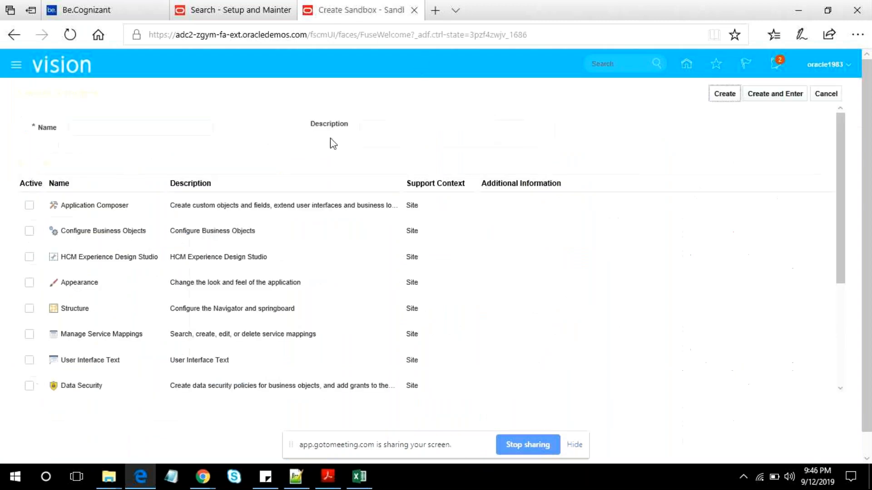
{"action": "left_click", "coordinate": [724, 94]}
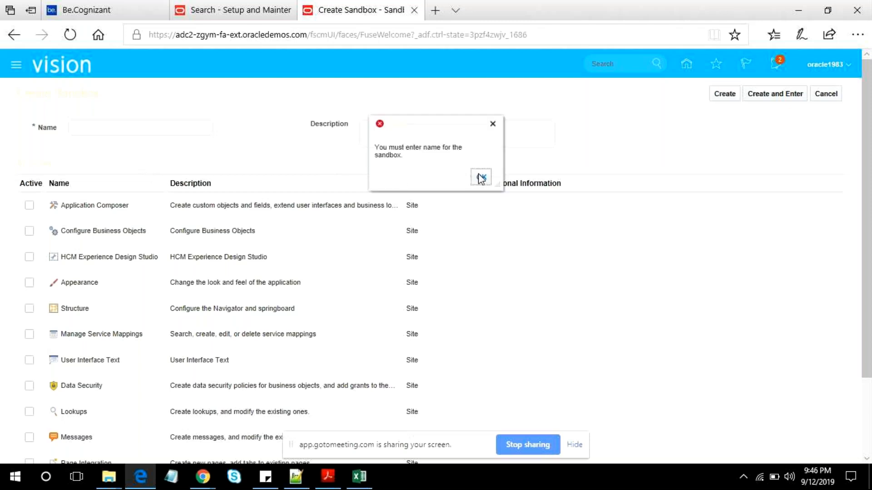
{"action": "left_click", "coordinate": [481, 178]}
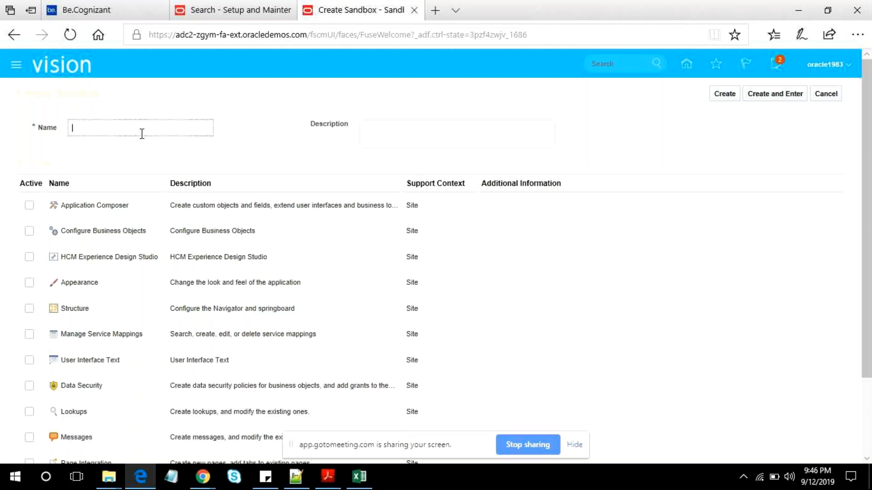
- Name the new sandbox Change_The_Theme
{"action": "type", "text": "Change_The_t"}
{"action": "key", "text": "BackSpace"}
{"action": "type", "text": "Theme"}
- Activate the Appearance tool for the Change_The_Theme sandbox, then create and enter it
{"action": "scroll", "coordinate": [133, 280], "scroll_direction": "down", "scroll_amount": 2}
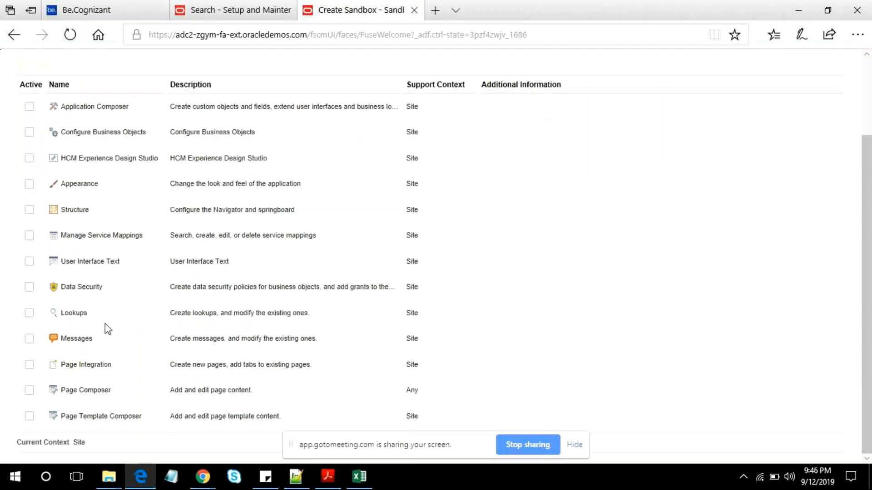
{"action": "scroll", "coordinate": [108, 424], "scroll_direction": "up", "scroll_amount": 2}
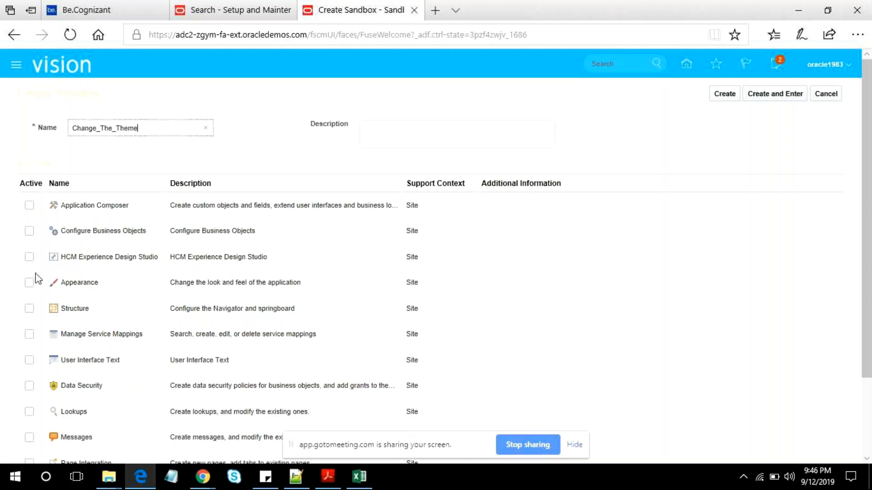
{"action": "left_click_drag", "start_coordinate": [49, 163], "coordinate": [22, 163]}
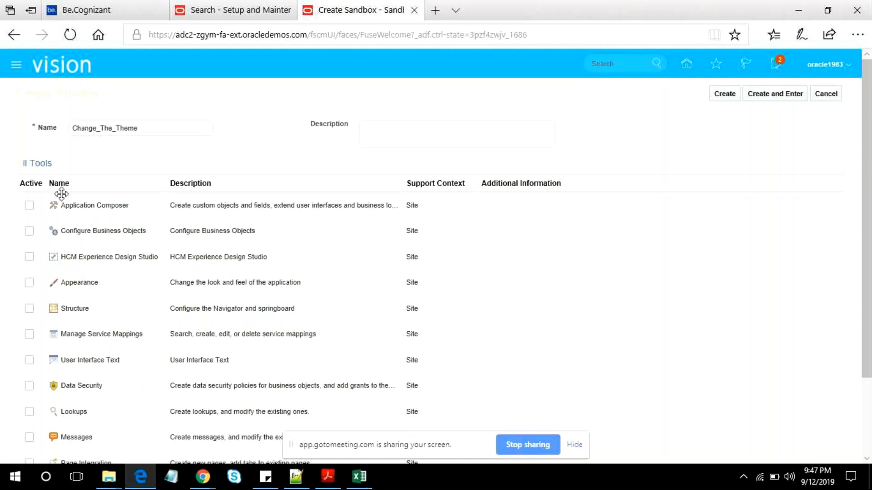
{"action": "left_click", "coordinate": [29, 283]}
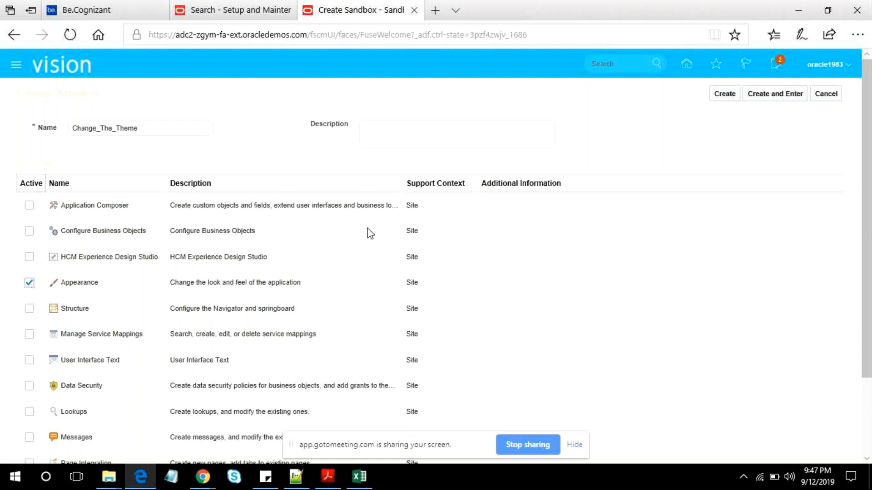
{"action": "left_click", "coordinate": [772, 94]}
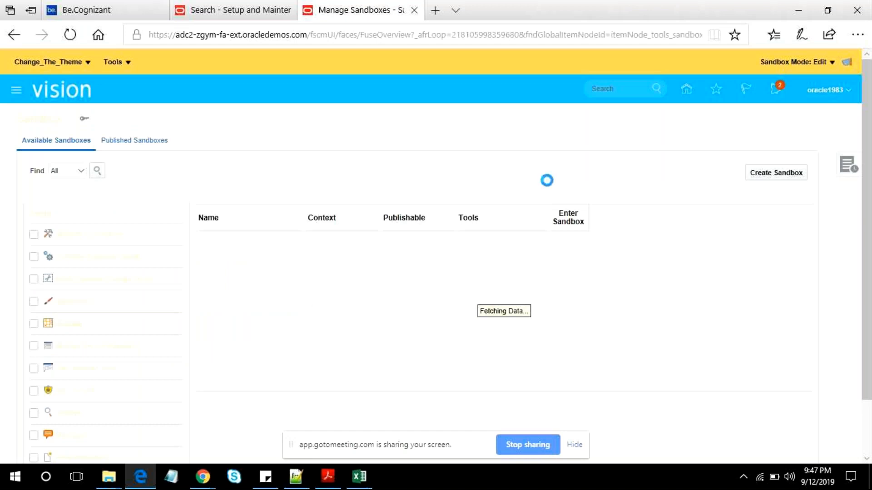
- Examine the Change_The_Theme sandbox's available actions, its active tools, and its edit and preview modes
{"action": "left_click", "coordinate": [87, 63]}
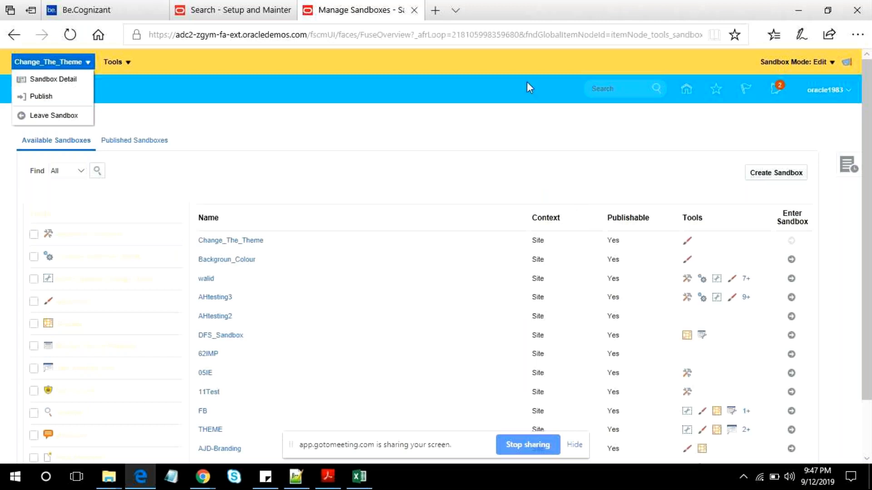
{"action": "left_click", "coordinate": [122, 64]}
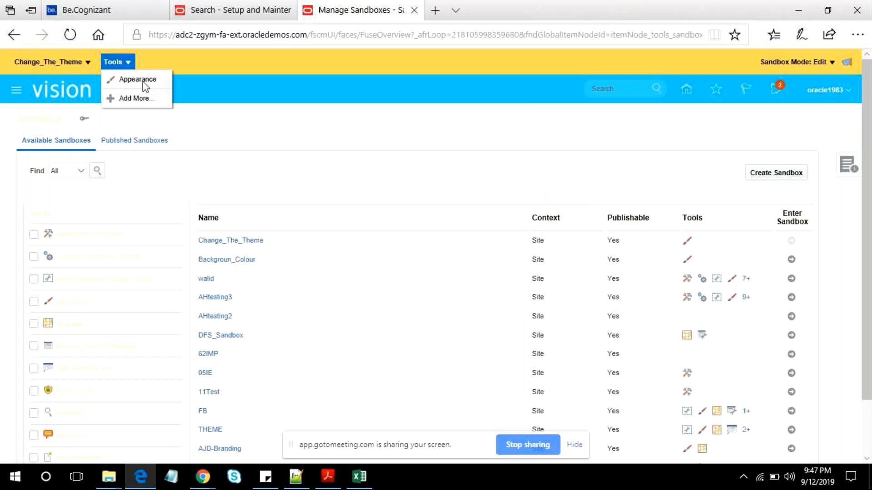
{"action": "left_click", "coordinate": [830, 63]}
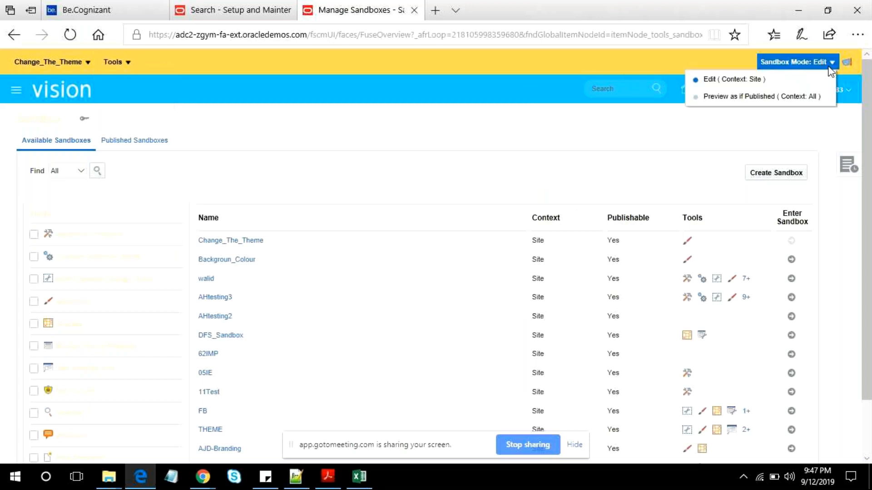
{"action": "left_click", "coordinate": [753, 132]}
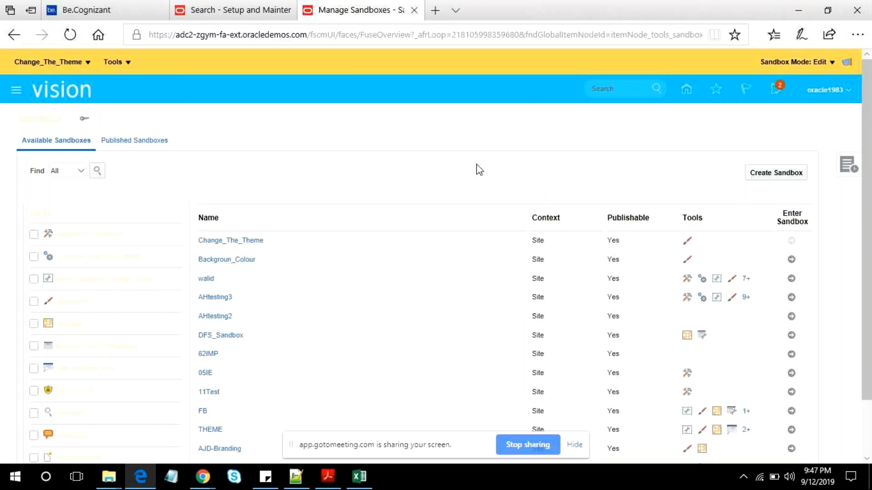
{"action": "scroll", "coordinate": [343, 308], "scroll_direction": "down", "scroll_amount": 1}
{"action": "scroll", "coordinate": [342, 307], "scroll_direction": "up", "scroll_amount": 1}
{"action": "left_click", "coordinate": [87, 62]}
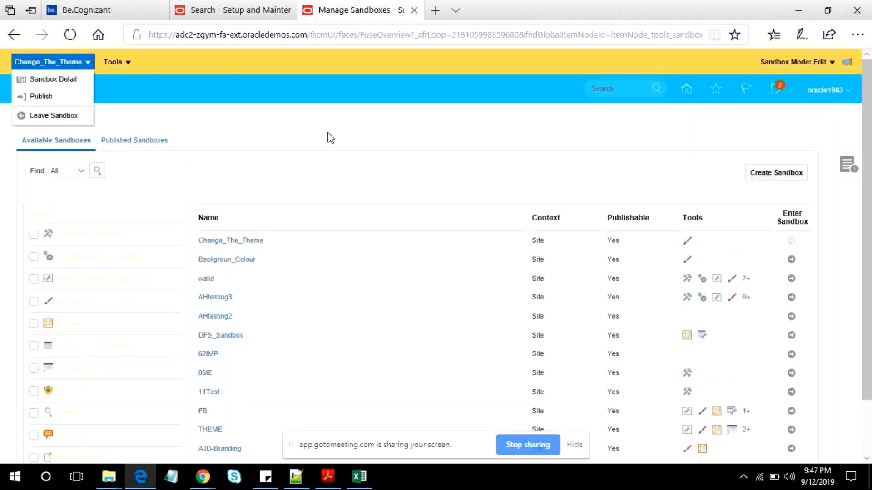
{"action": "left_click", "coordinate": [61, 63]}
{"action": "left_click", "coordinate": [61, 64]}
{"action": "left_click", "coordinate": [127, 61]}
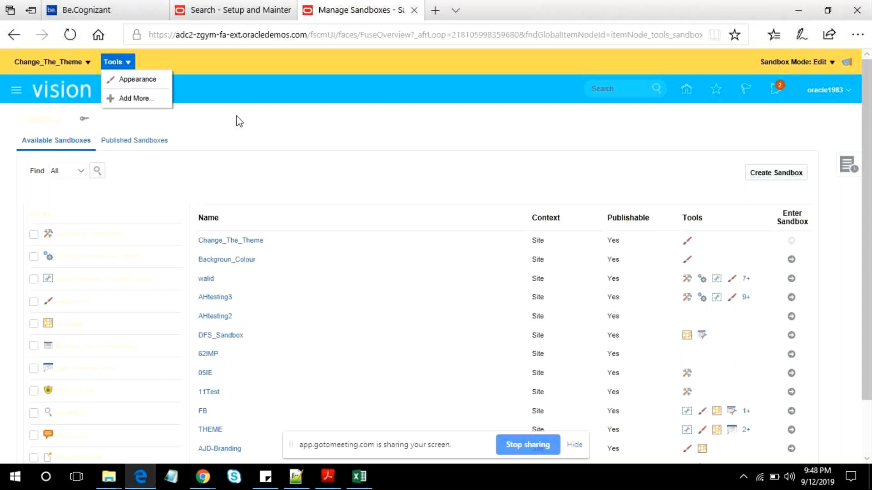
- Check the sandbox mode options, then open the Appearance themes page inside the Change_The_Theme sandbox
{"action": "left_click", "coordinate": [833, 64]}
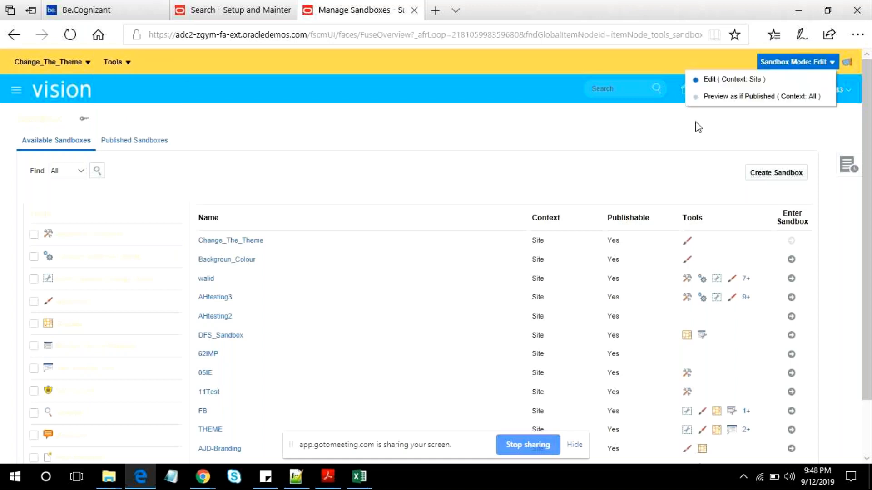
{"action": "left_click", "coordinate": [670, 136]}
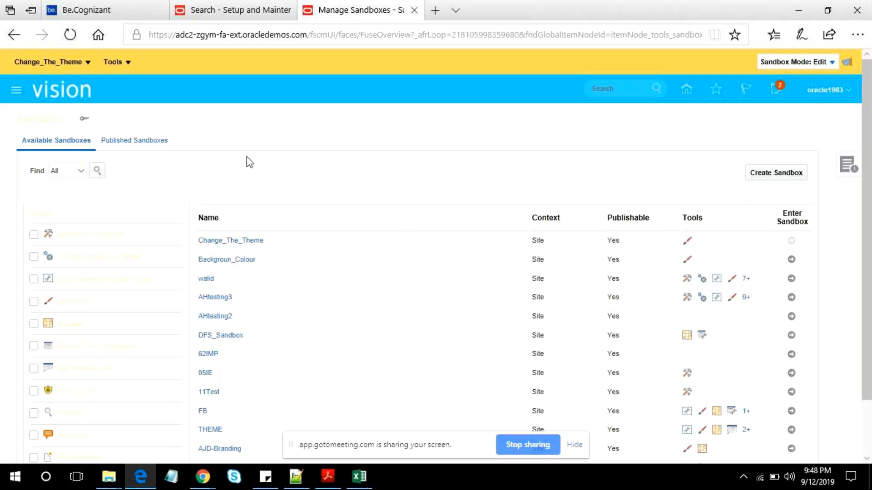
{"action": "left_click", "coordinate": [15, 90]}
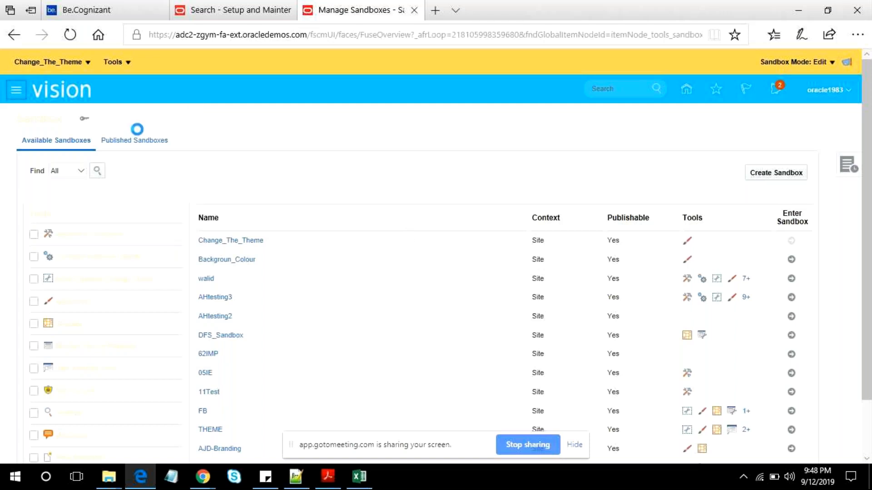
{"action": "left_click", "coordinate": [17, 93]}
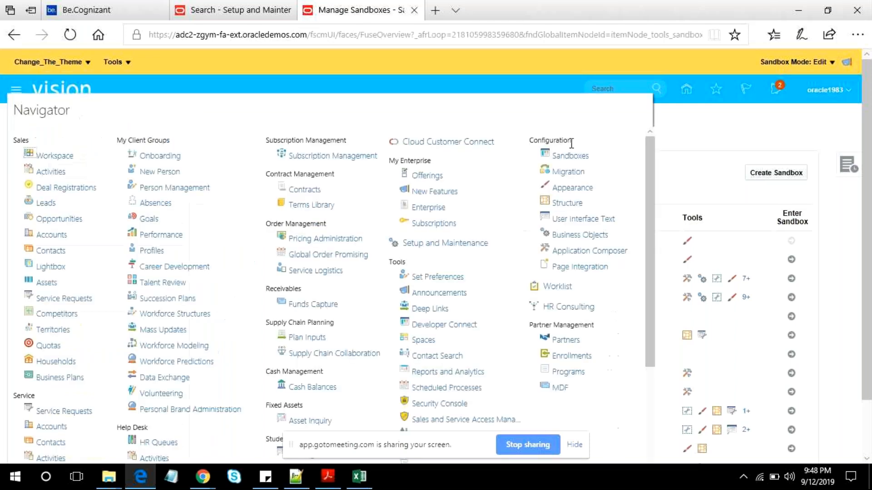
{"action": "left_click", "coordinate": [569, 191]}
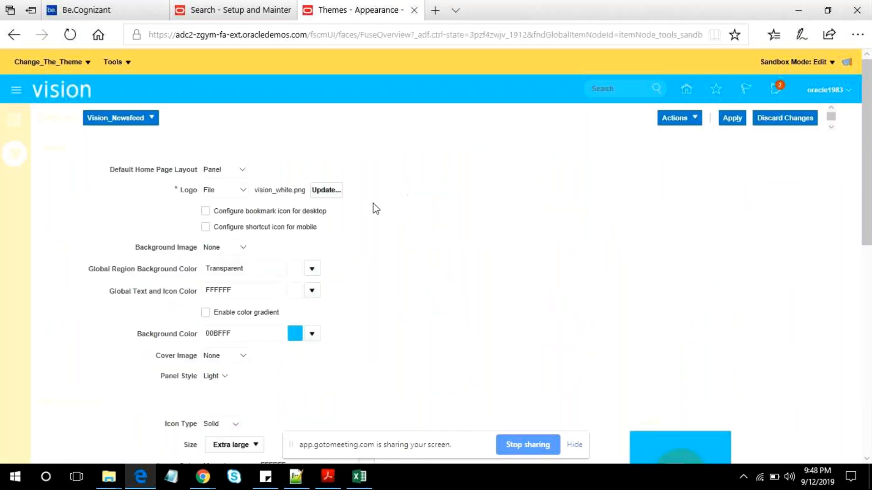
- Review the active tools of the Change_The_Theme sandbox, then leave the sandbox and return to the home page
{"action": "left_click", "coordinate": [120, 59]}
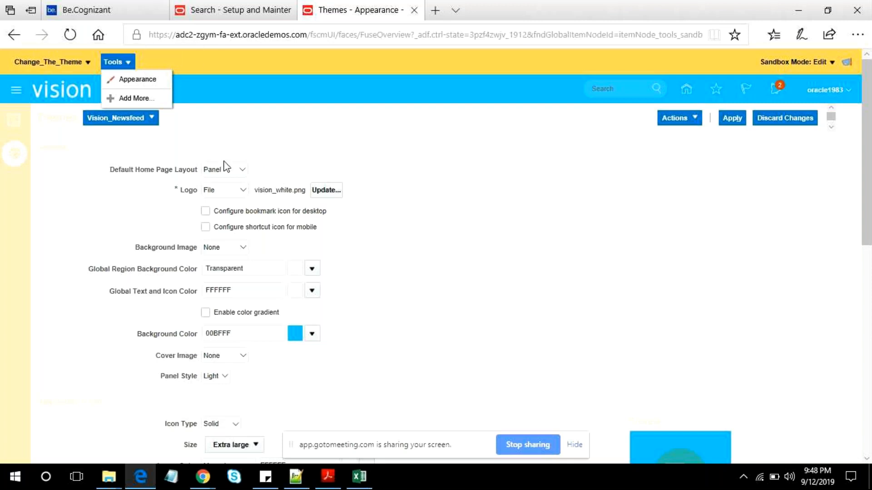
{"action": "left_click", "coordinate": [105, 181]}
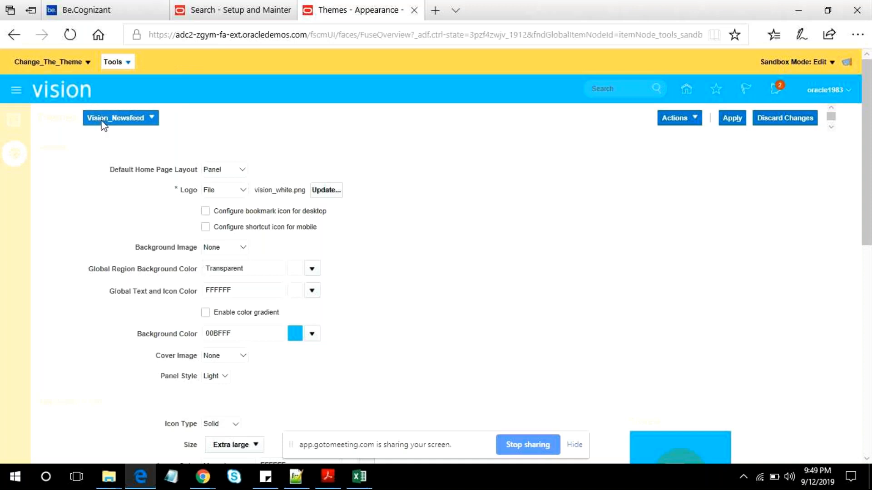
{"action": "left_click", "coordinate": [117, 62]}
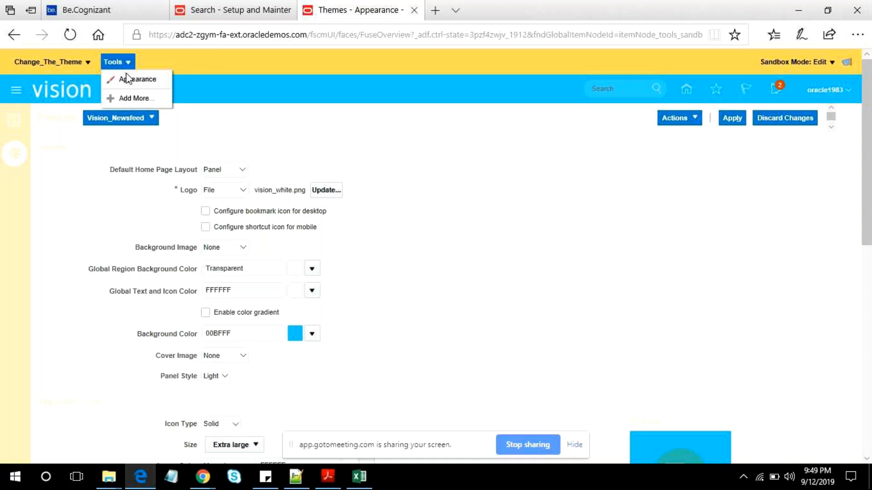
{"action": "left_click", "coordinate": [521, 138]}
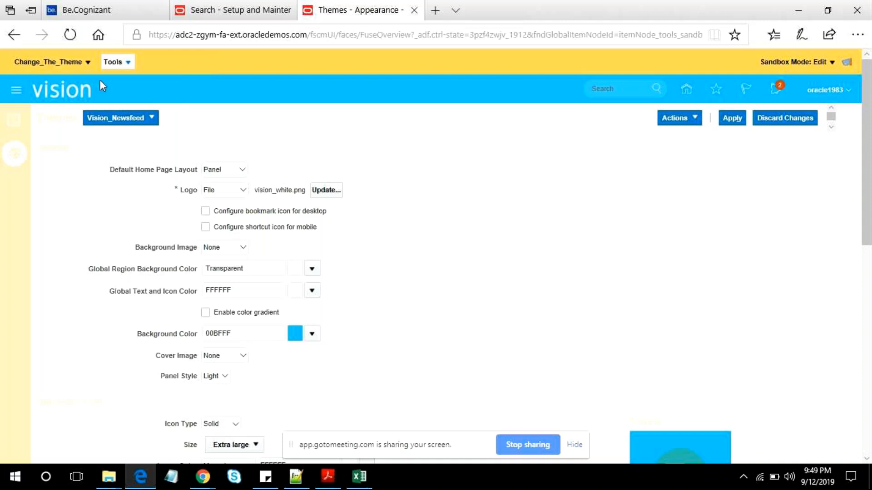
{"action": "left_click", "coordinate": [70, 66]}
{"action": "left_click", "coordinate": [64, 82]}
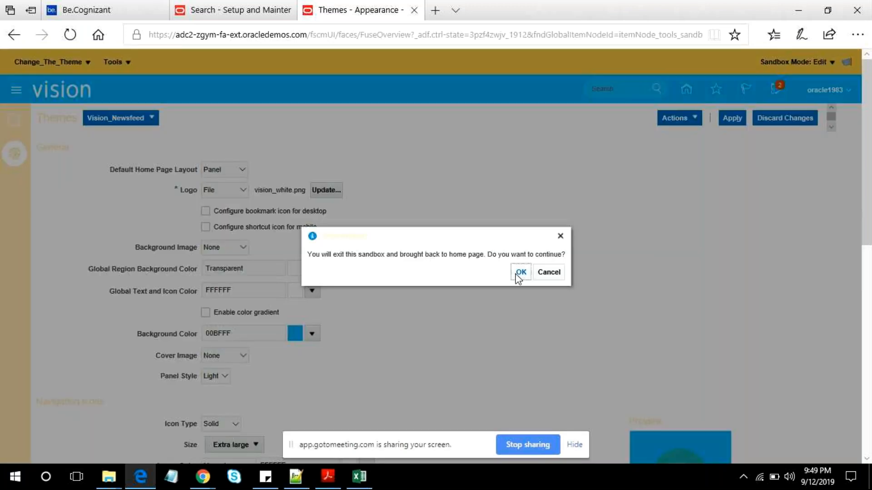
{"action": "left_click", "coordinate": [520, 274]}
- Switch to Notepad++ and rewrite line 25 of the notes as "Tools > Sandbox"
{"action": "left_click", "coordinate": [297, 478]}
{"action": "left_click", "coordinate": [154, 361]}
{"action": "key", "text": "Return"}
{"action": "key", "text": "BackSpace"}
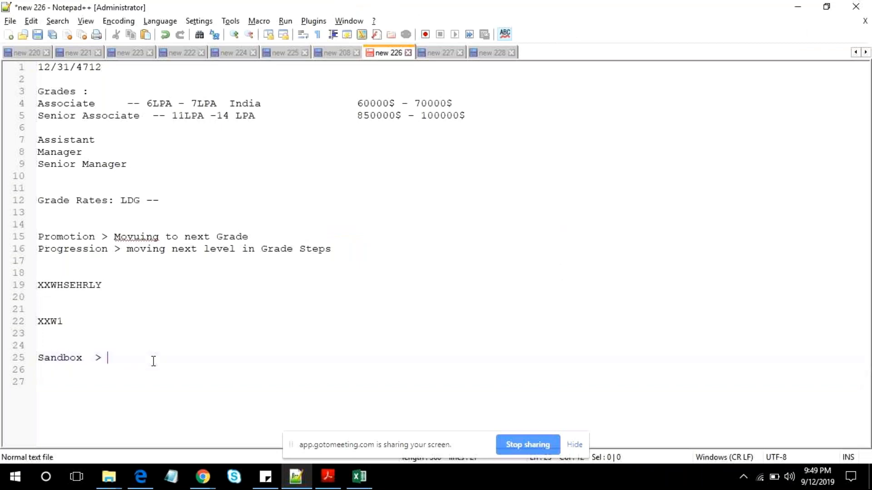
{"action": "key", "text": "BackSpace"}
{"action": "key", "text": "BackSpace"}
{"action": "key", "text": "BackSpace"}
{"action": "key", "text": "BackSpace"}
{"action": "key", "text": "BackSpace"}
{"action": "key", "text": "BackSpace"}
{"action": "key", "text": "BackSpace"}
{"action": "key", "text": "BackSpace"}
{"action": "key", "text": "BackSpace"}
{"action": "key", "text": "BackSpace"}
{"action": "key", "text": "BackSpace"}
{"action": "type", "text": "Tools"}
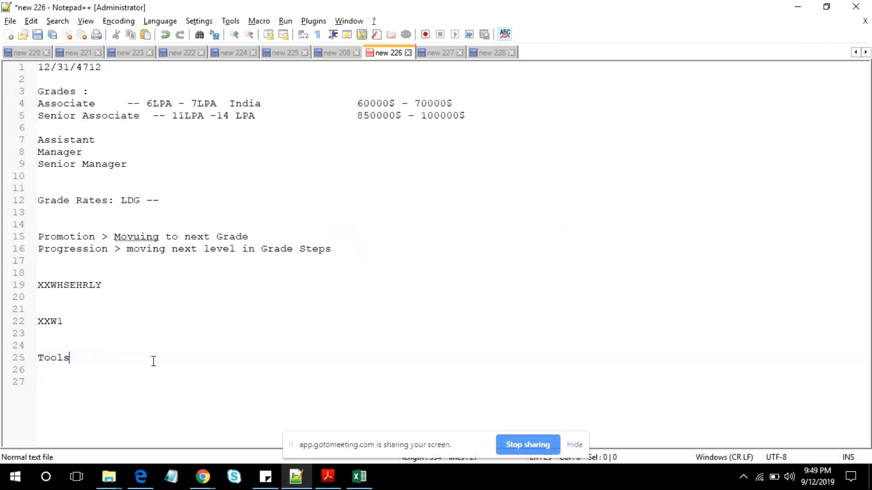
{"action": "type", "text": " > Sand"}
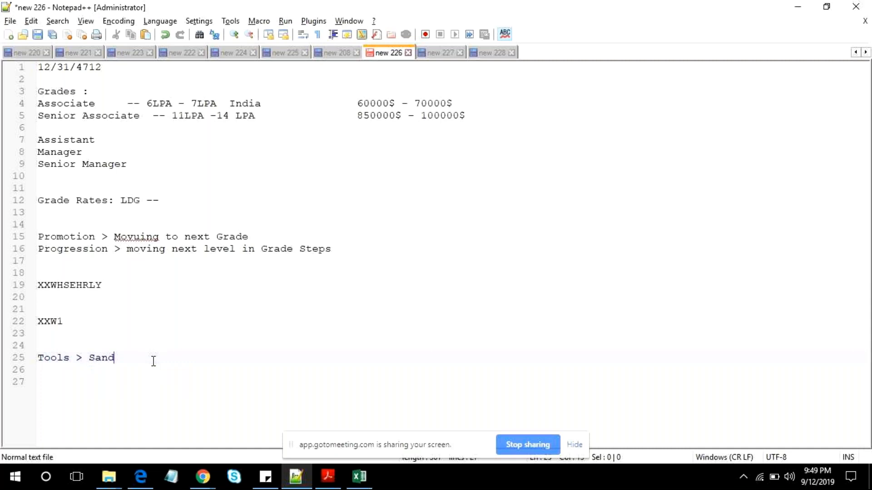
{"action": "type", "text": "bo"}
- Check the Navigator in the browser for the sandbox category, then change the first word of line 25 in Notepad++ to "Configuration"
{"action": "key", "text": "alt+Tab"}
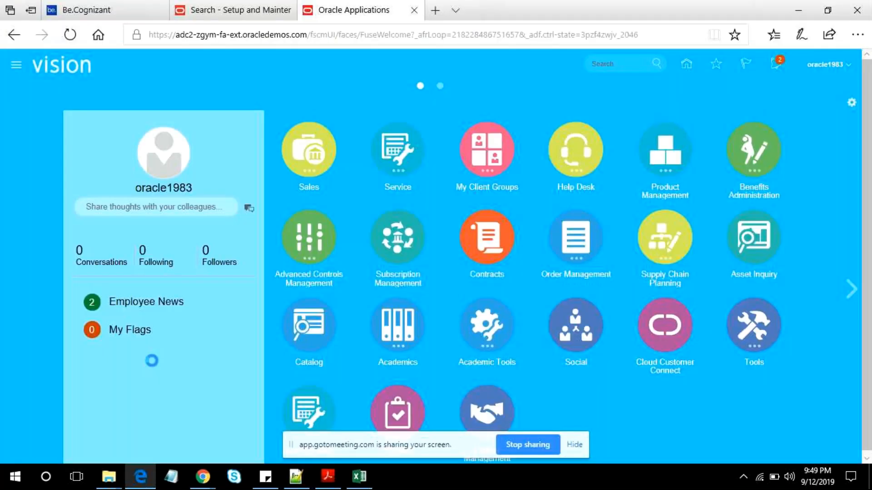
{"action": "left_click", "coordinate": [16, 65]}
{"action": "key", "text": "alt+Tab"}
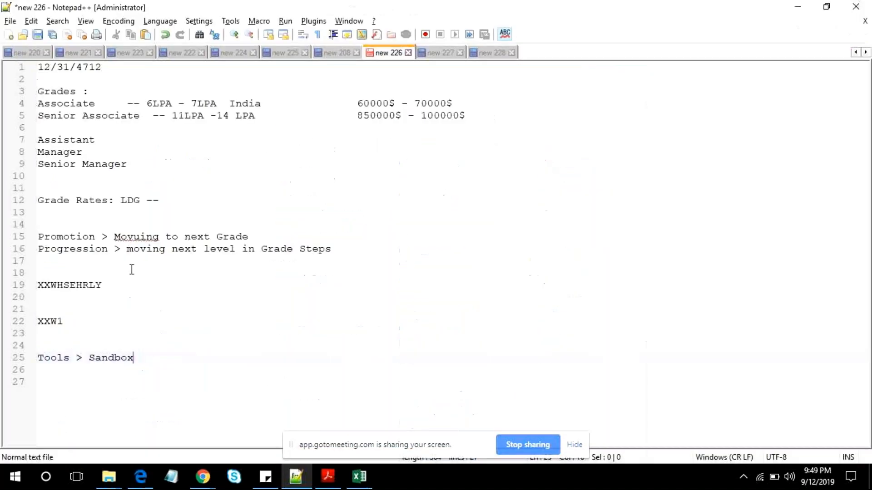
{"action": "double_click", "coordinate": [59, 359]}
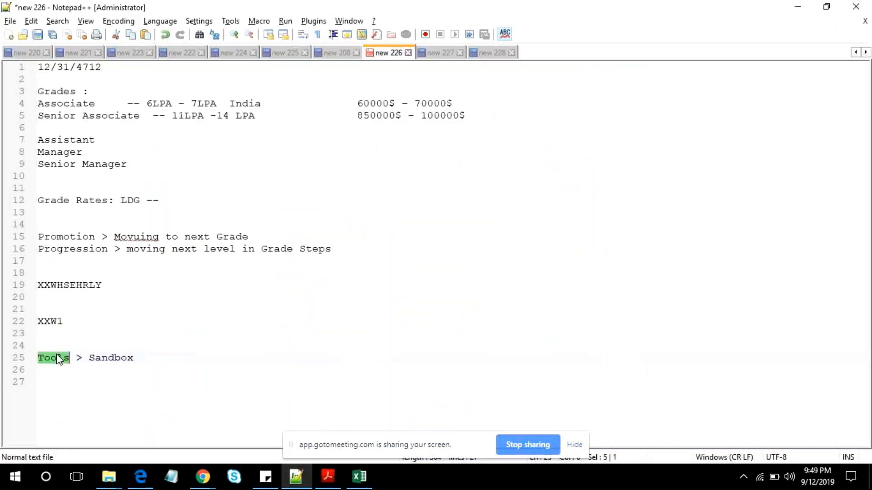
{"action": "type", "text": "Config"}
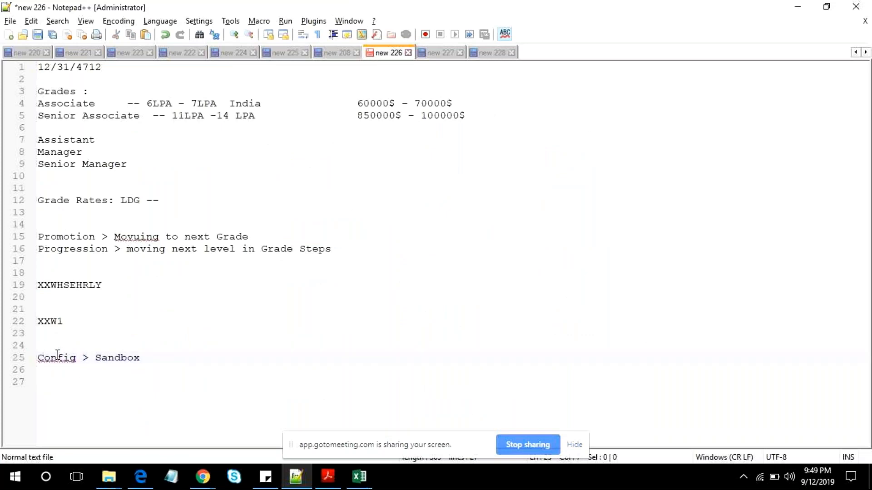
{"action": "type", "text": "iration"}
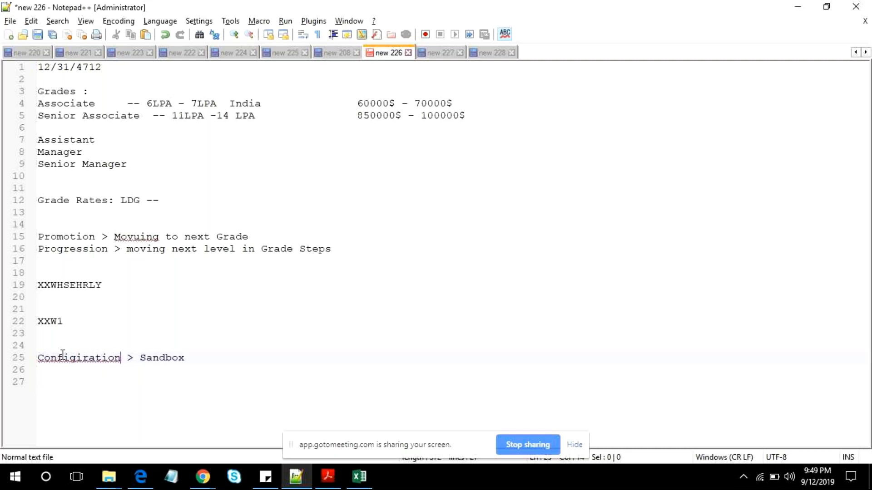
{"action": "right_click", "coordinate": [63, 356]}
{"action": "left_click", "coordinate": [102, 96]}
{"action": "left_click", "coordinate": [204, 356]}
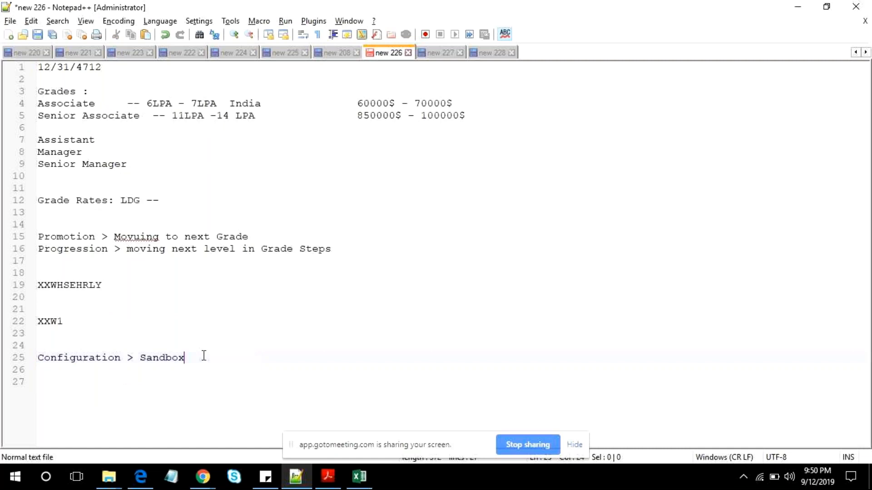
- Switch back to the browser, open the Sandboxes page and start a new sandbox
{"action": "key", "text": "alt+Tab"}
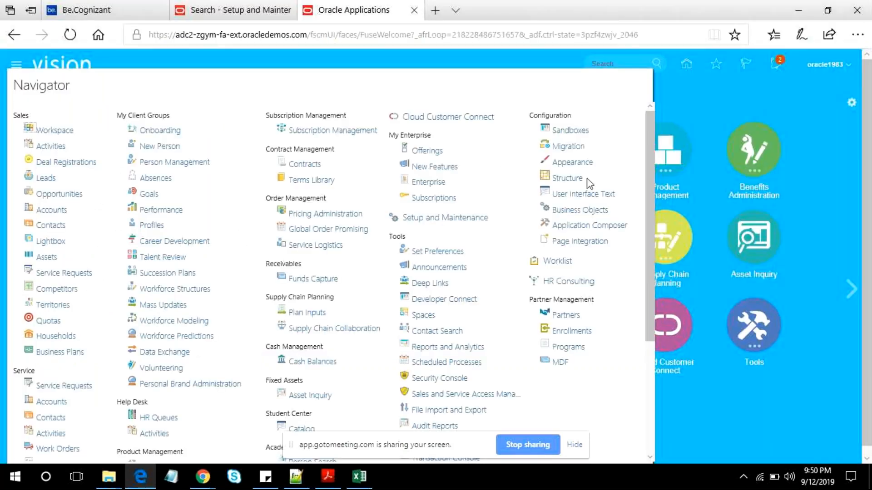
{"action": "left_click", "coordinate": [488, 226]}
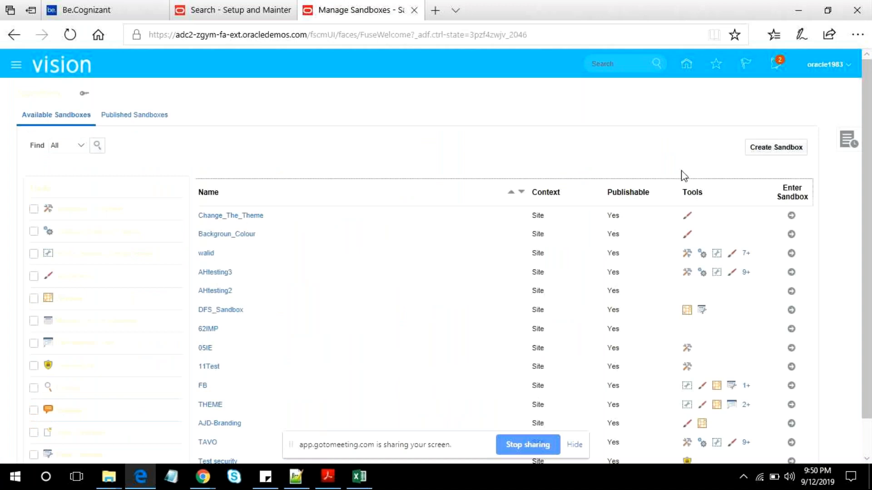
{"action": "left_click", "coordinate": [779, 148]}
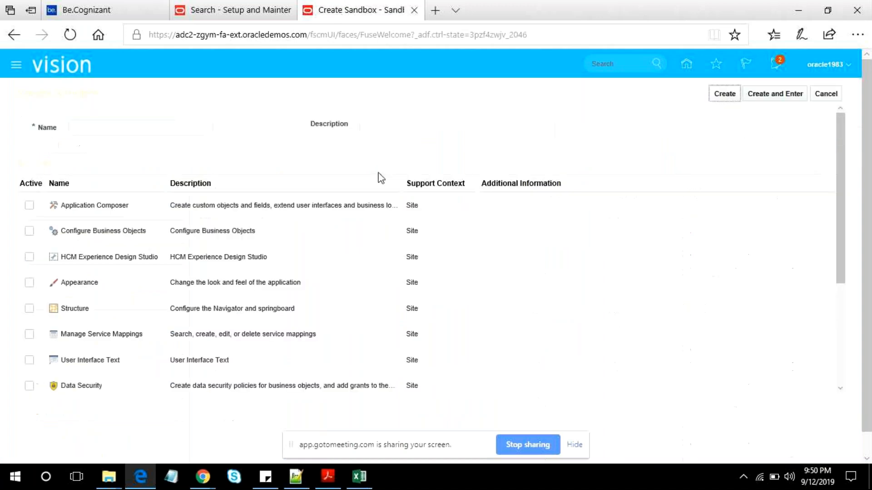
- Name the new sandbox Change_the_Colour, then create and enter it without activating any tools
{"action": "left_click", "coordinate": [121, 135]}
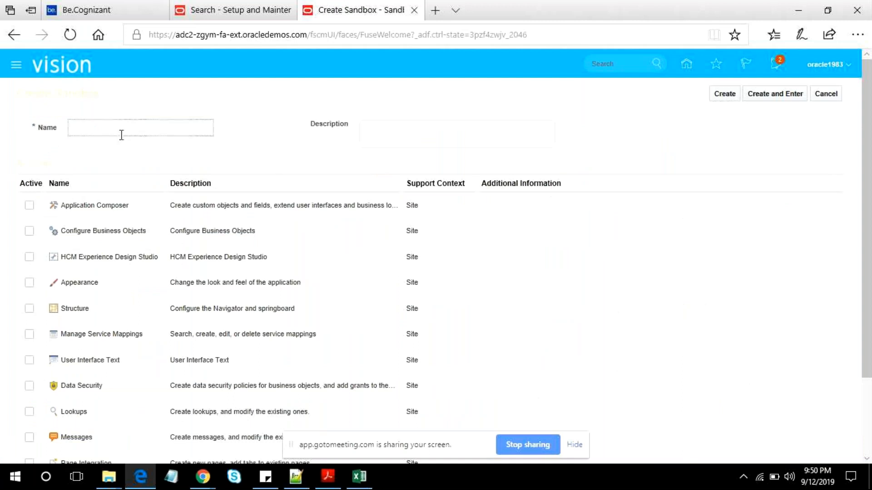
{"action": "type", "text": "CH"}
{"action": "key", "text": "BackSpace"}
{"action": "type", "text": "hnag"}
{"action": "key", "text": "BackSpace"}
{"action": "key", "text": "BackSpace"}
{"action": "key", "text": "BackSpace"}
{"action": "type", "text": "nge "}
{"action": "type", "text": "the_Colour"}
{"action": "left_click", "coordinate": [395, 134]}
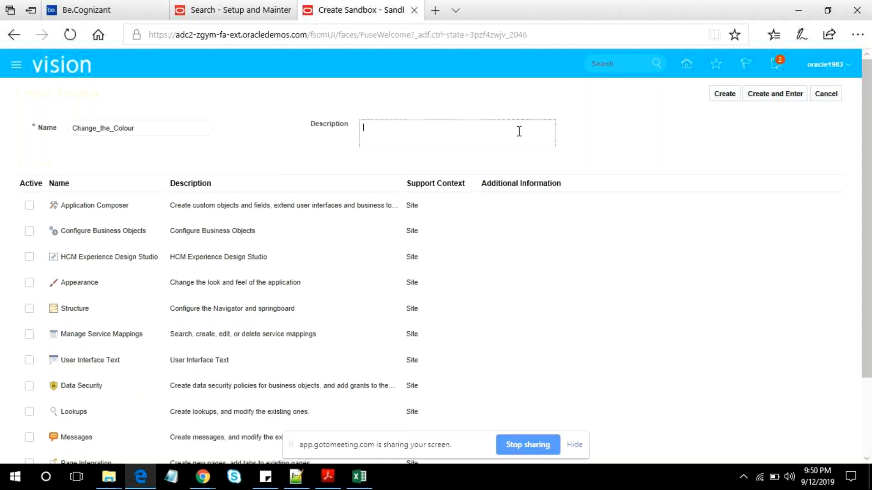
{"action": "left_click", "coordinate": [776, 94]}
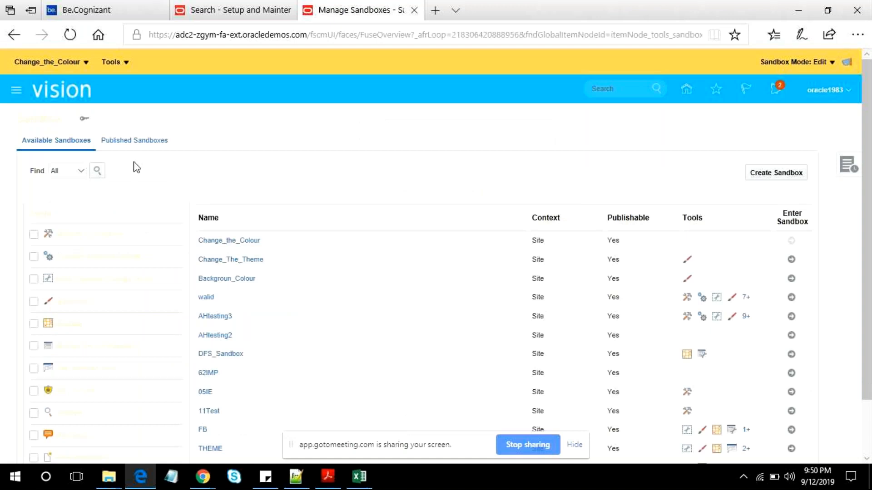
- Open the Appearance page in the Change_the_Colour sandbox and highlight the notice above the theme settings
{"action": "left_click", "coordinate": [15, 93]}
{"action": "left_click", "coordinate": [568, 189]}
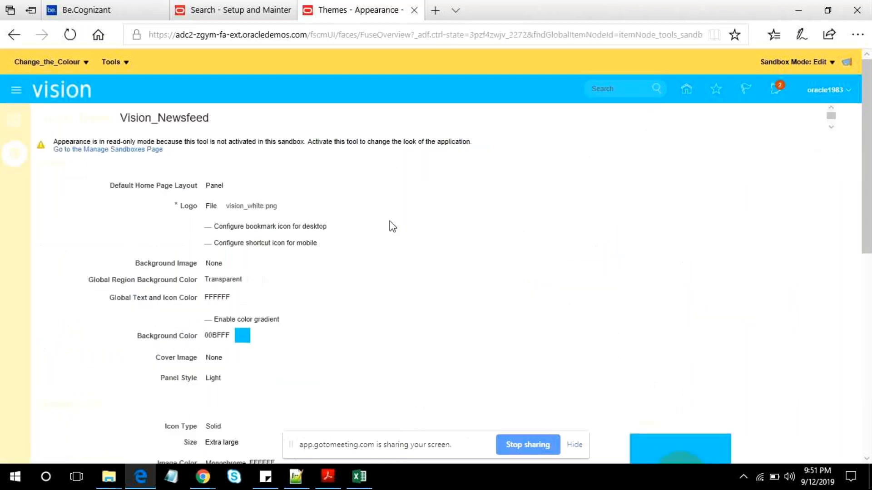
{"action": "double_click", "coordinate": [215, 186]}
{"action": "left_click_drag", "start_coordinate": [53, 142], "coordinate": [484, 140]}
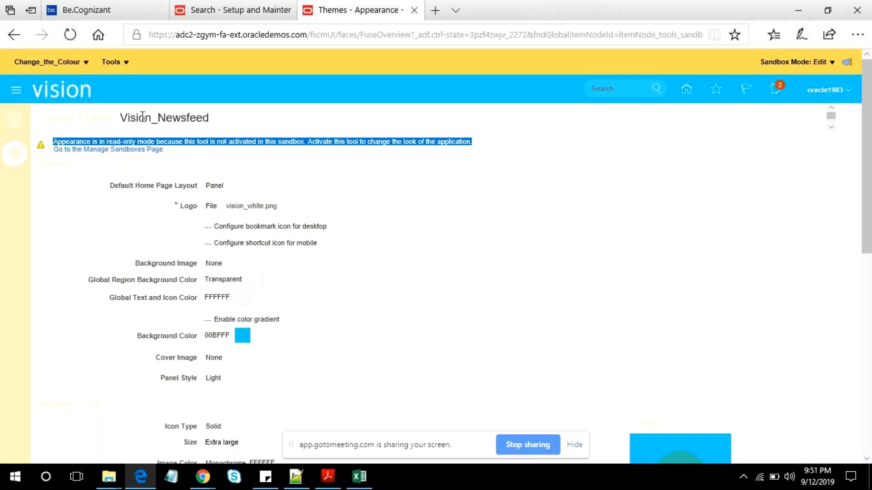
- Add the Appearance tool to the Change_the_Colour sandbox and reopen the Appearance themes page
{"action": "left_click", "coordinate": [126, 63]}
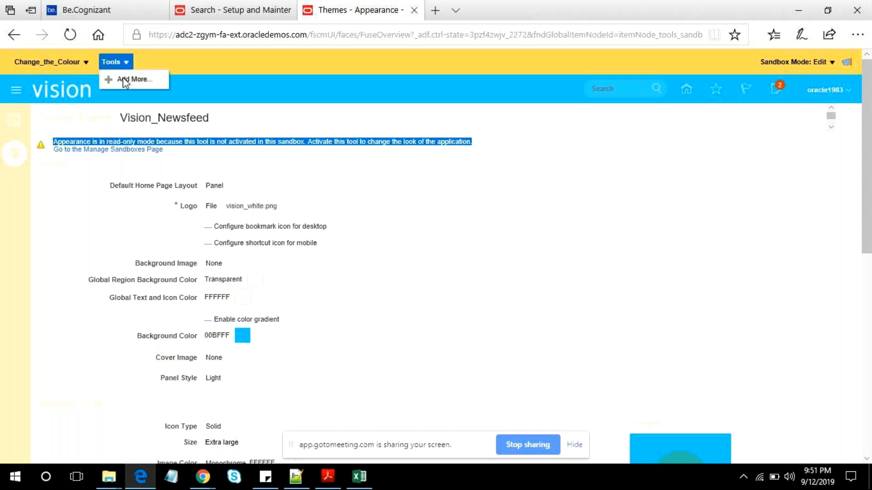
{"action": "left_click", "coordinate": [123, 79]}
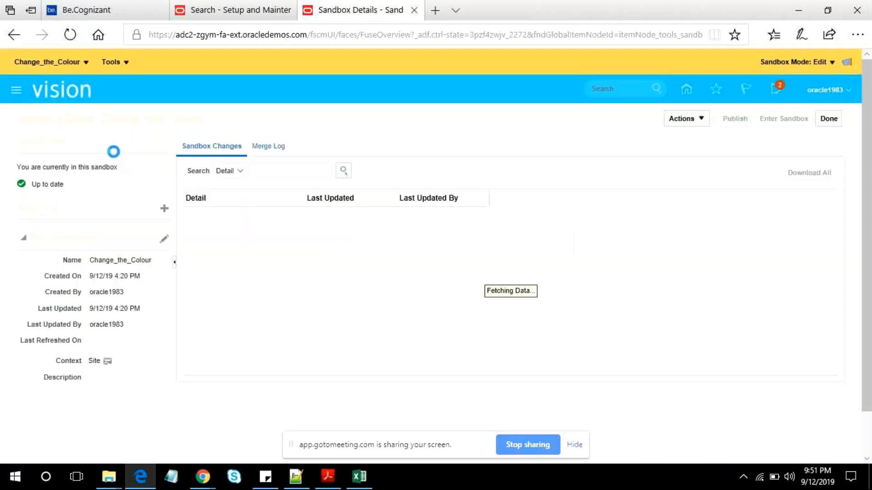
{"action": "left_click", "coordinate": [165, 209]}
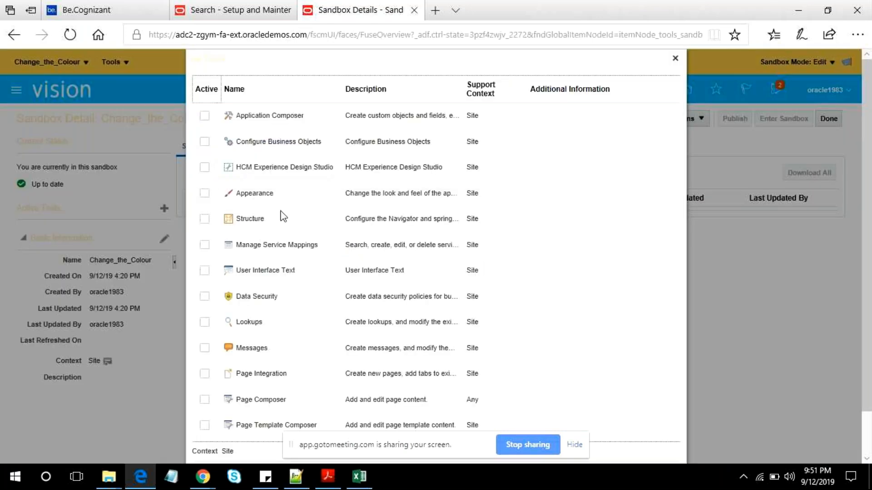
{"action": "left_click", "coordinate": [205, 195]}
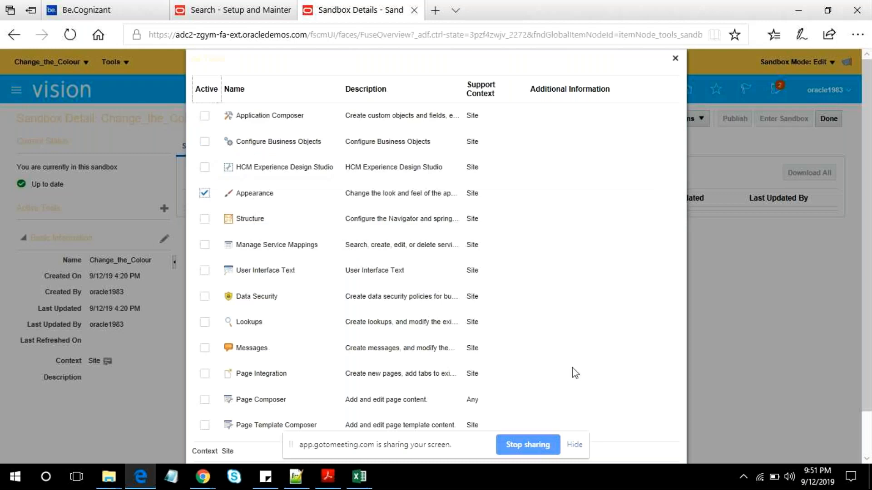
{"action": "scroll", "coordinate": [575, 373], "scroll_direction": "down", "scroll_amount": 1}
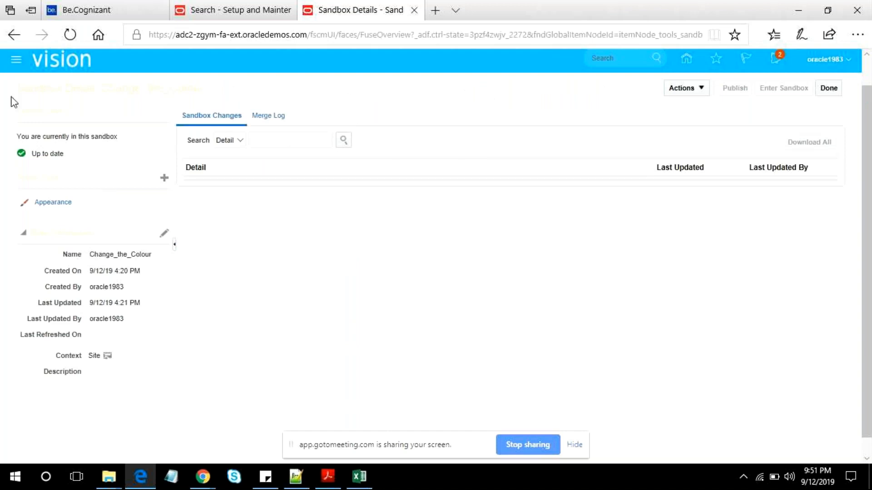
{"action": "left_click", "coordinate": [16, 60]}
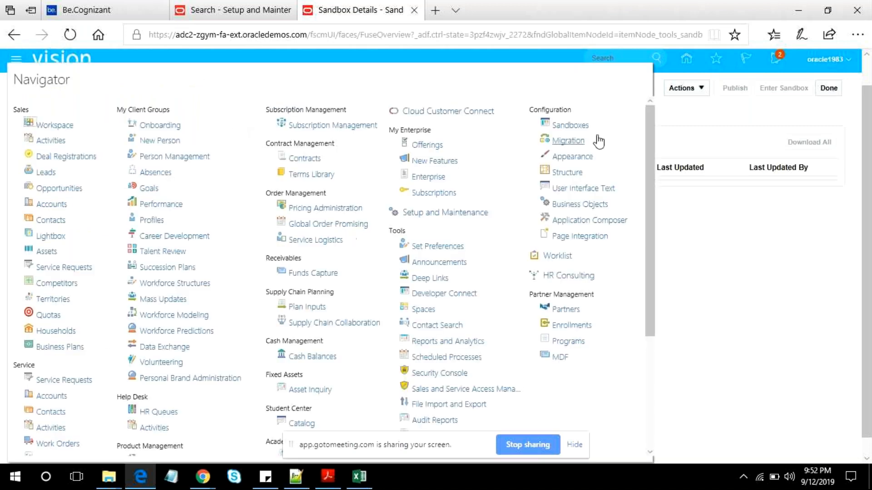
{"action": "left_click", "coordinate": [577, 155]}
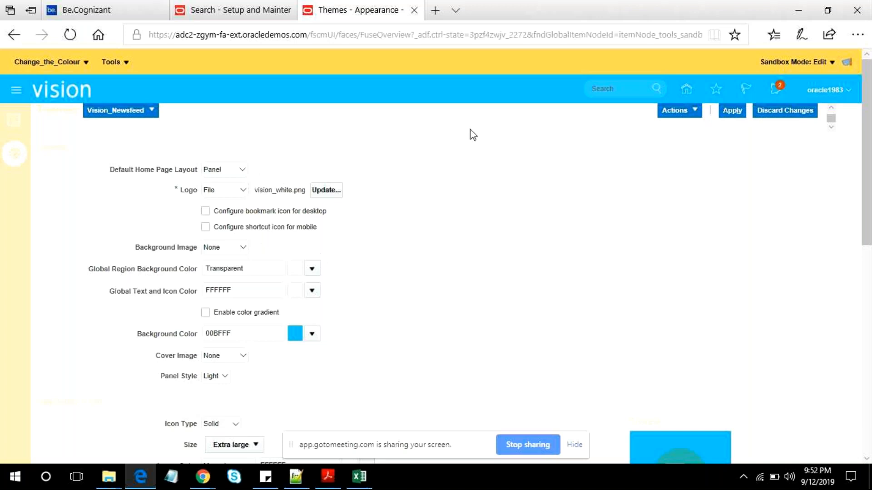
- Choose the Leather_Newsfeed theme, review its settings and apply it in the Change_the_Colour sandbox
{"action": "left_click", "coordinate": [136, 113]}
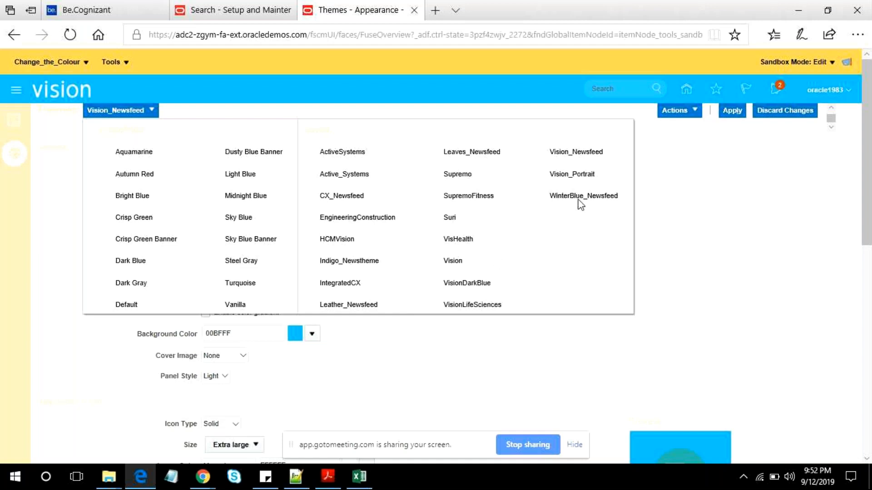
{"action": "left_click", "coordinate": [353, 306]}
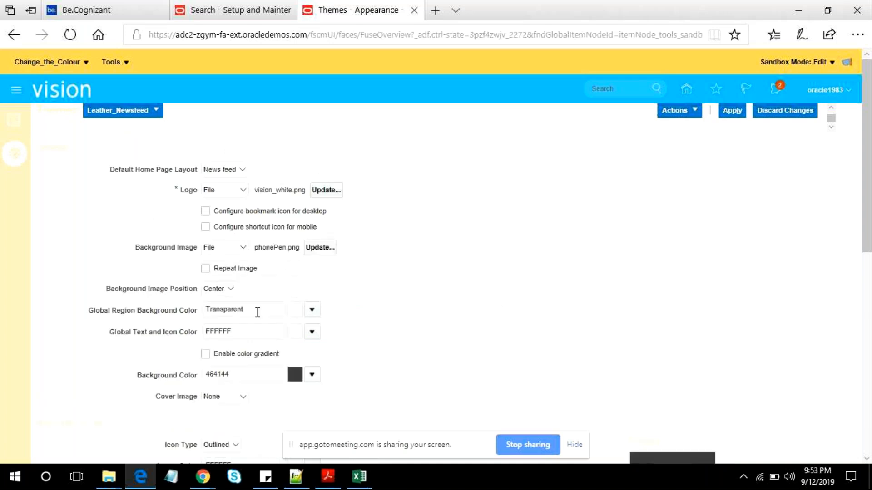
{"action": "scroll", "coordinate": [396, 264], "scroll_direction": "down", "scroll_amount": 1}
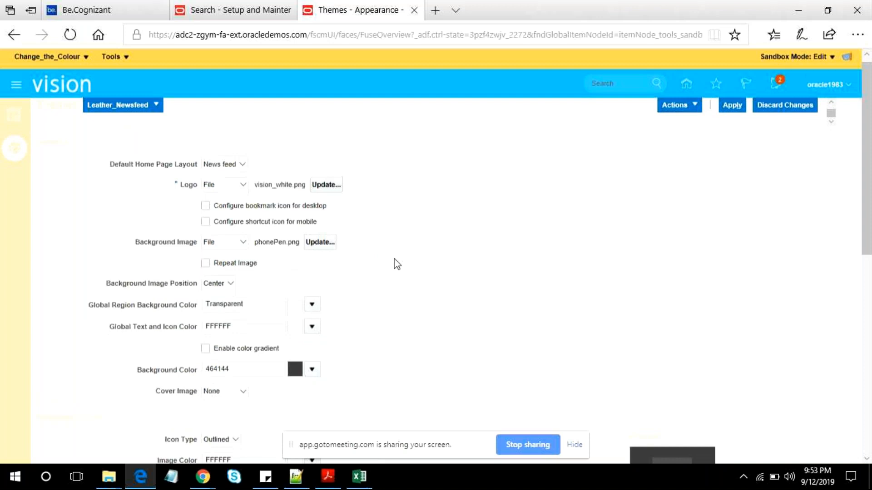
{"action": "scroll", "coordinate": [397, 264], "scroll_direction": "down", "scroll_amount": 6}
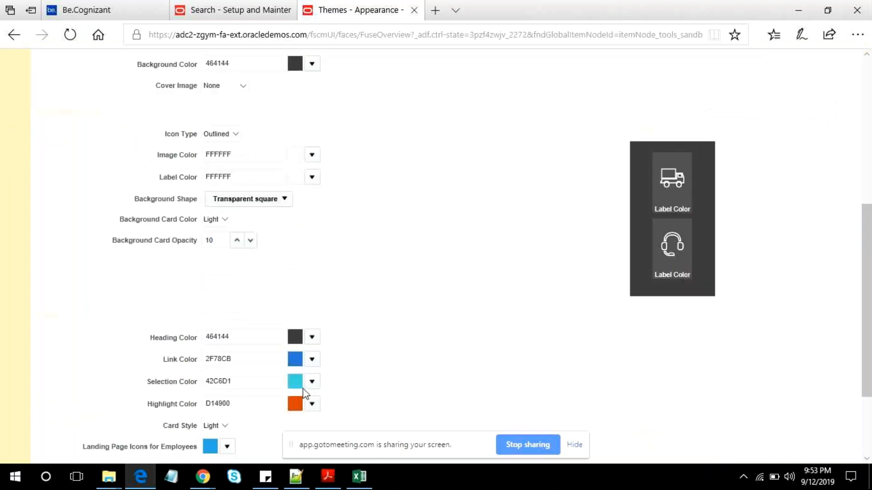
{"action": "scroll", "coordinate": [356, 370], "scroll_direction": "up", "scroll_amount": 6}
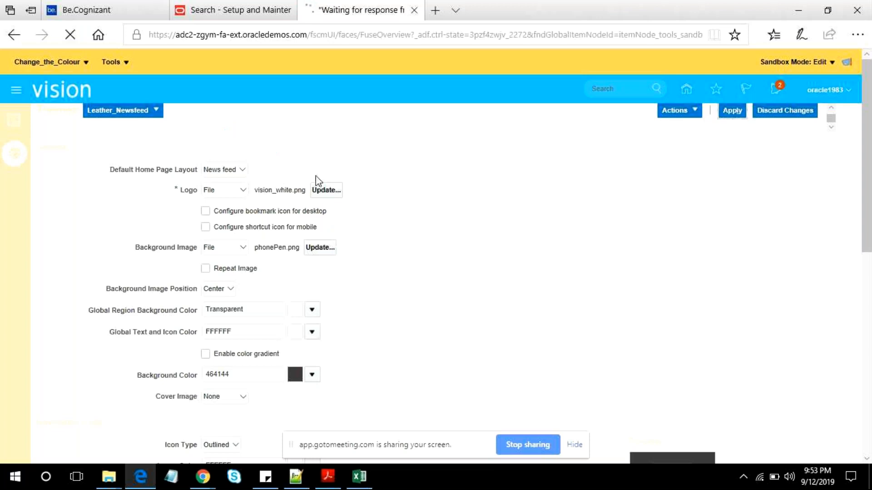
{"action": "scroll", "coordinate": [417, 240], "scroll_direction": "down", "scroll_amount": 5}
{"action": "scroll", "coordinate": [417, 245], "scroll_direction": "down", "scroll_amount": 3}
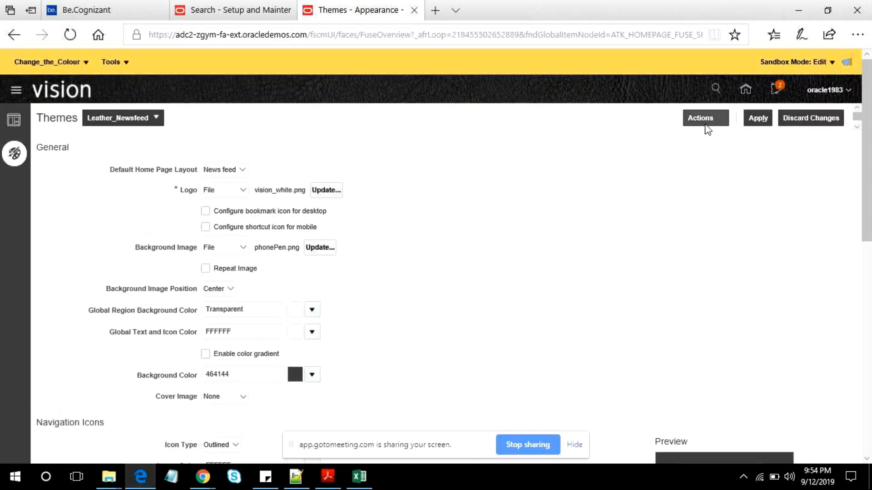
{"action": "left_click", "coordinate": [707, 129]}
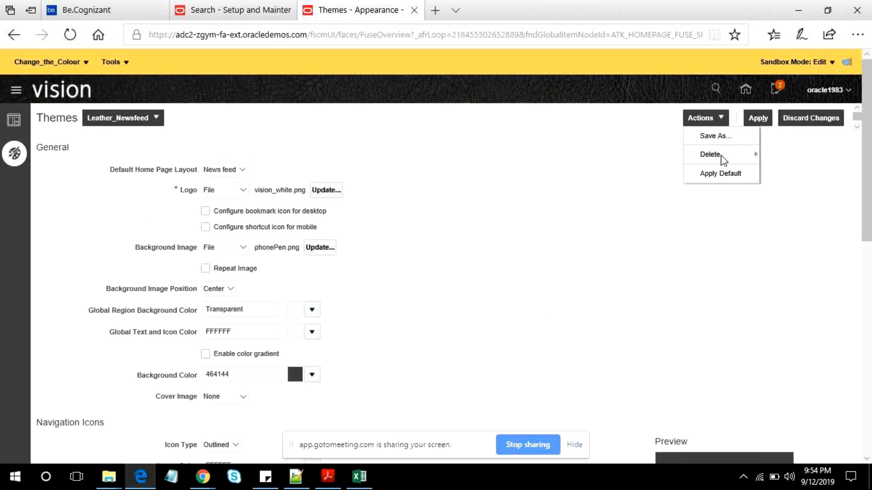
{"action": "left_click", "coordinate": [710, 155]}
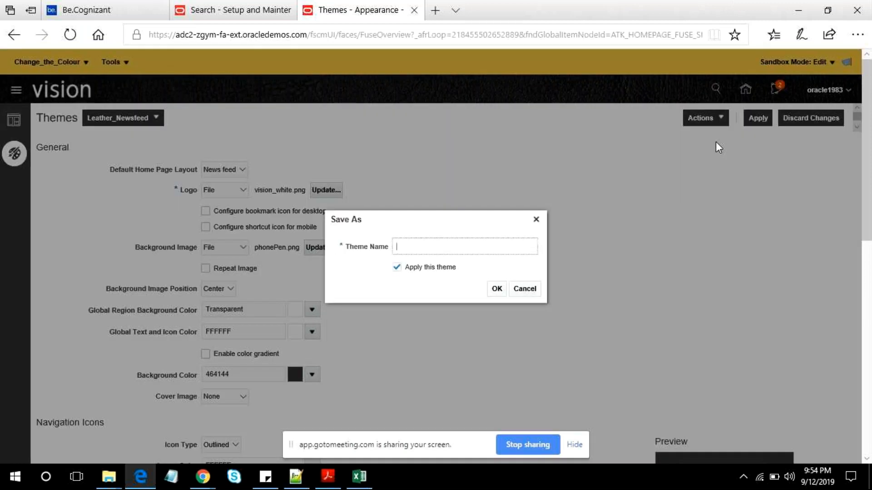
{"action": "left_click", "coordinate": [518, 290]}
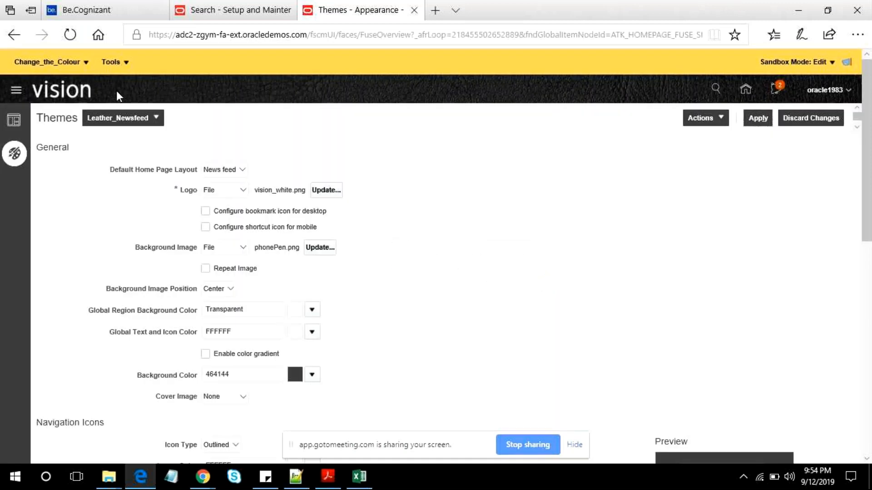
- Open the details of the Change_the_Colour sandbox, publish it and return to the sandboxes list
{"action": "left_click", "coordinate": [89, 59]}
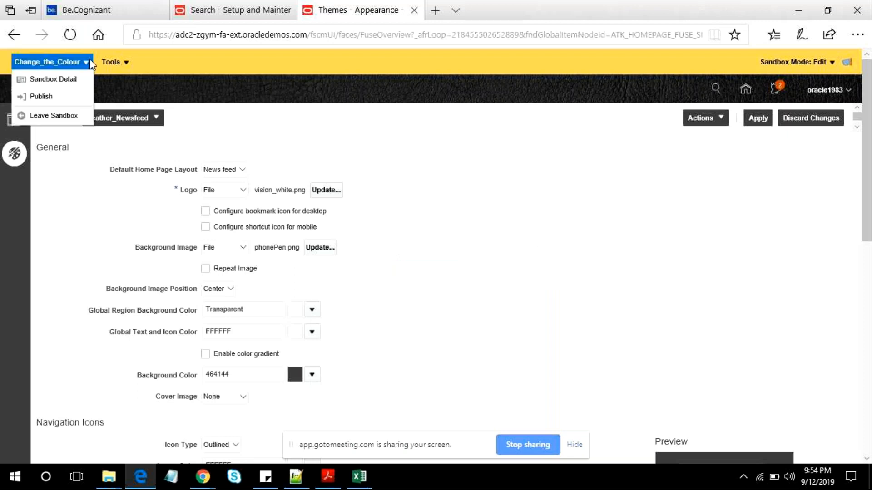
{"action": "left_click", "coordinate": [76, 80]}
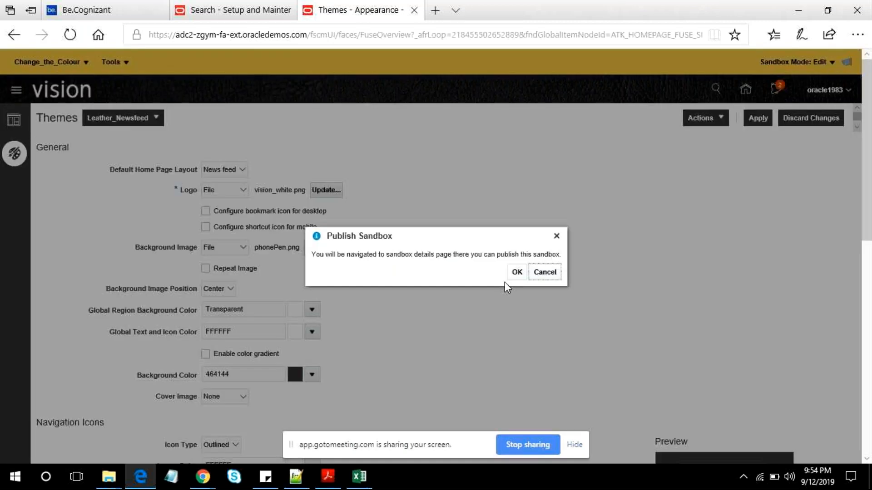
{"action": "left_click", "coordinate": [515, 275]}
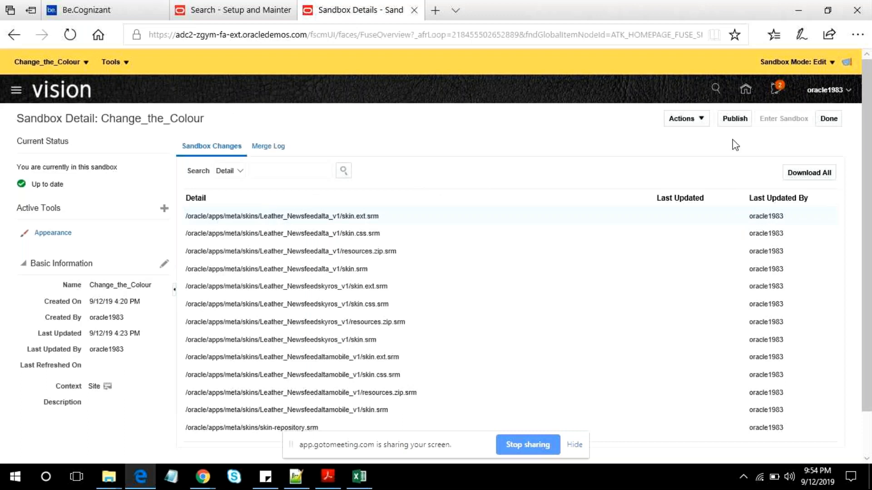
{"action": "left_click", "coordinate": [735, 118]}
{"action": "left_click", "coordinate": [576, 272]}
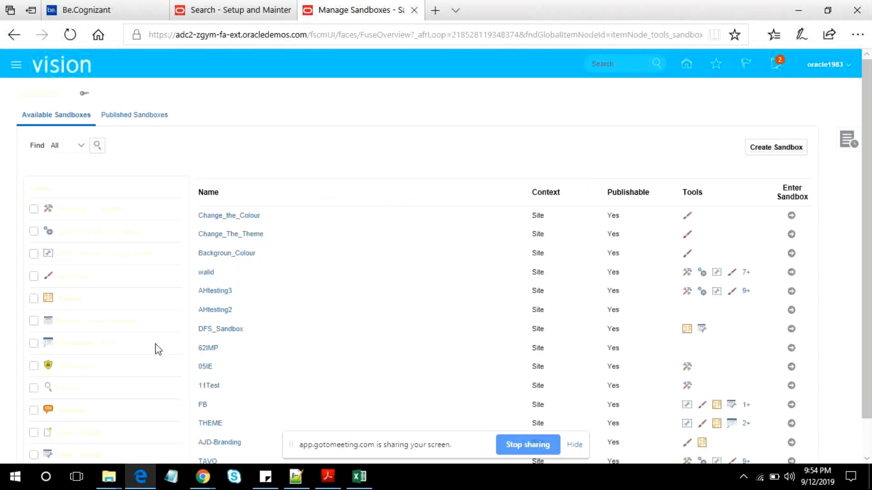
- Enter the Change_The_Theme sandbox and, from the Published Sandboxes list, go to its detail page and refresh it
{"action": "left_click", "coordinate": [241, 219]}
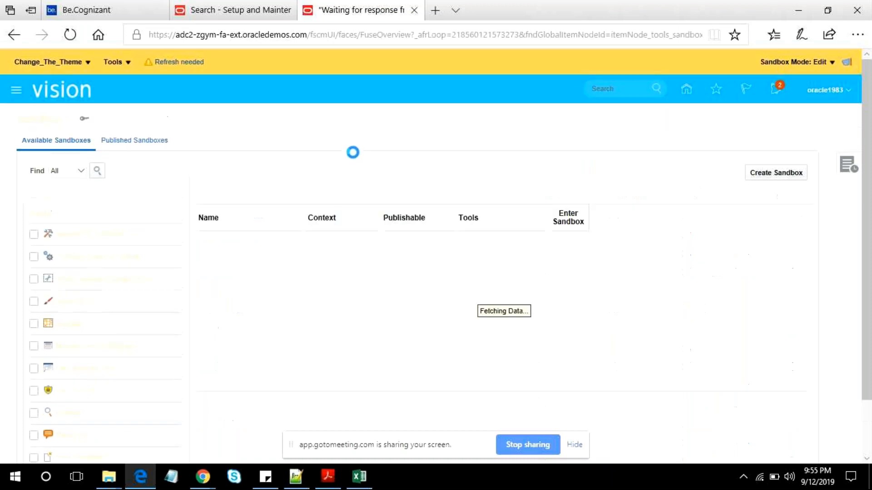
{"action": "left_click", "coordinate": [165, 141]}
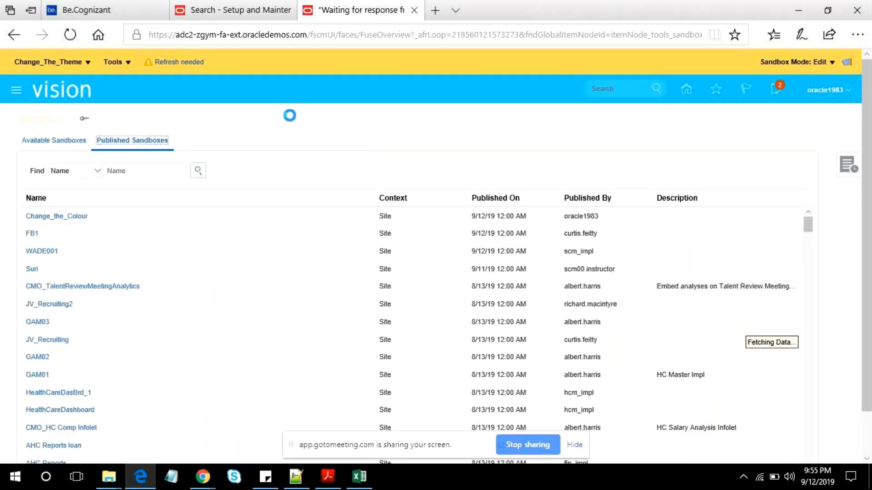
{"action": "left_click", "coordinate": [179, 63]}
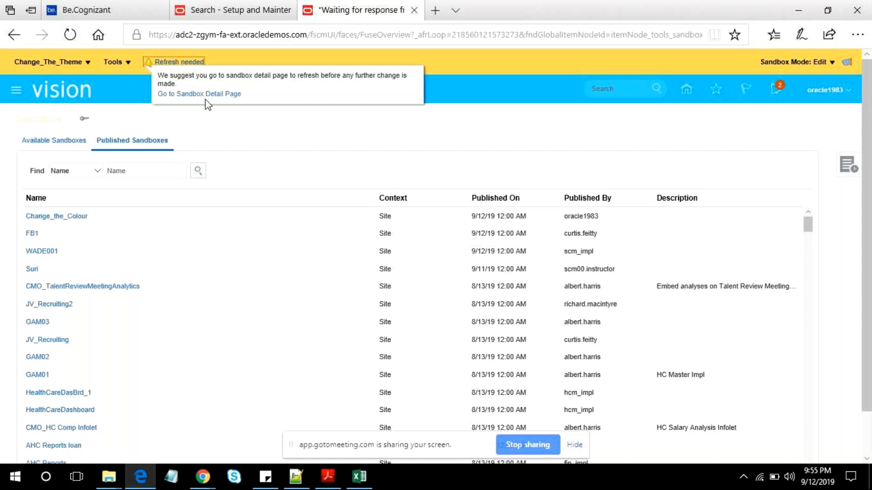
{"action": "left_click", "coordinate": [231, 97]}
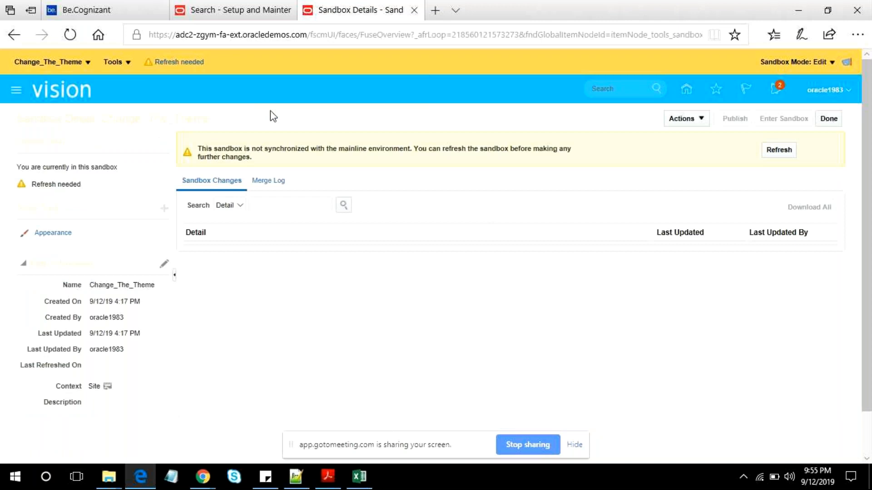
{"action": "left_click", "coordinate": [793, 156]}
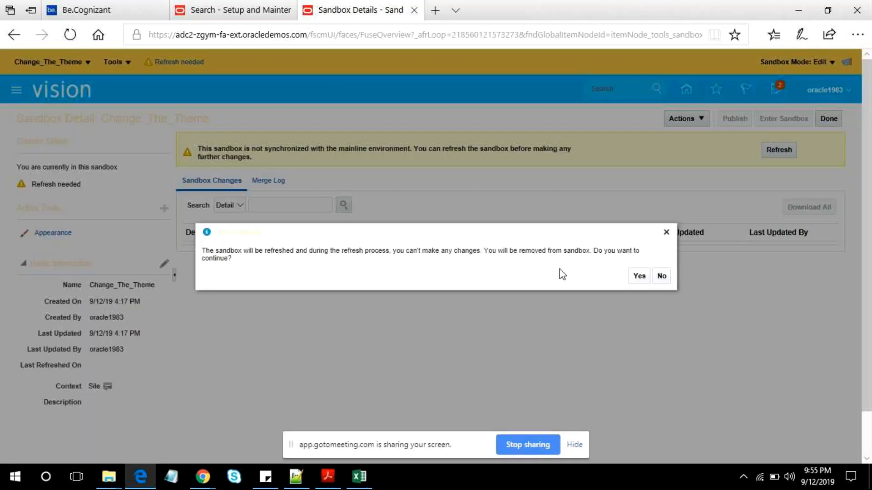
{"action": "left_click", "coordinate": [639, 276]}
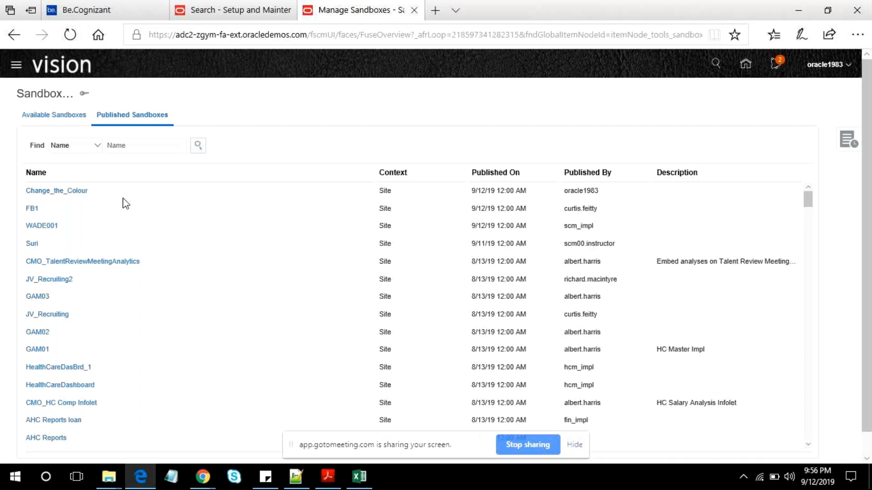
{"action": "scroll", "coordinate": [626, 313], "scroll_direction": "down", "scroll_amount": 2}
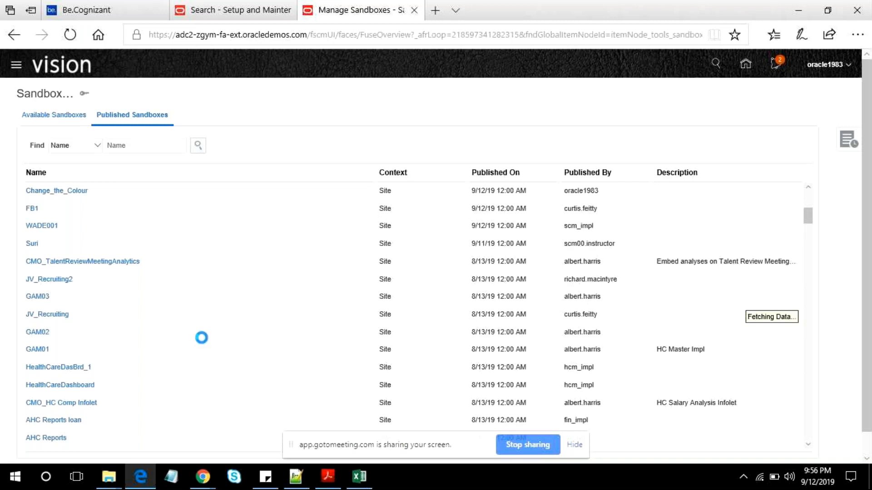
{"action": "scroll", "coordinate": [104, 264], "scroll_direction": "up", "scroll_amount": 3}
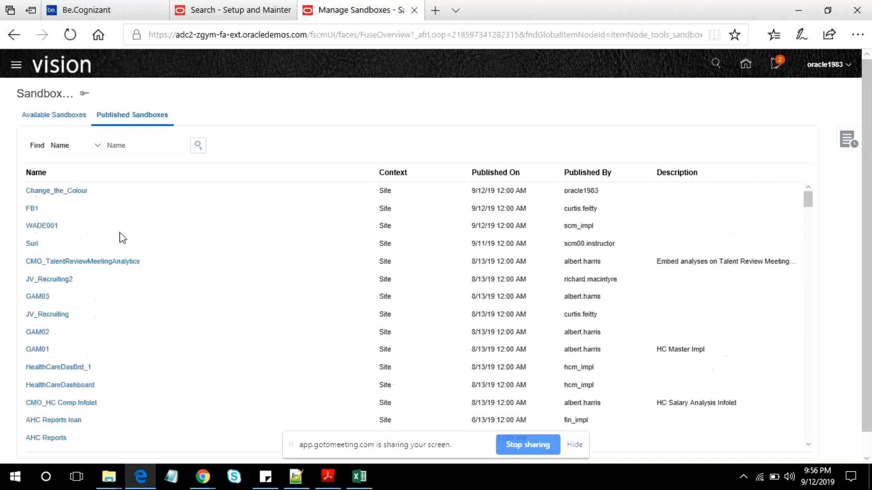
{"action": "left_click", "coordinate": [19, 68]}
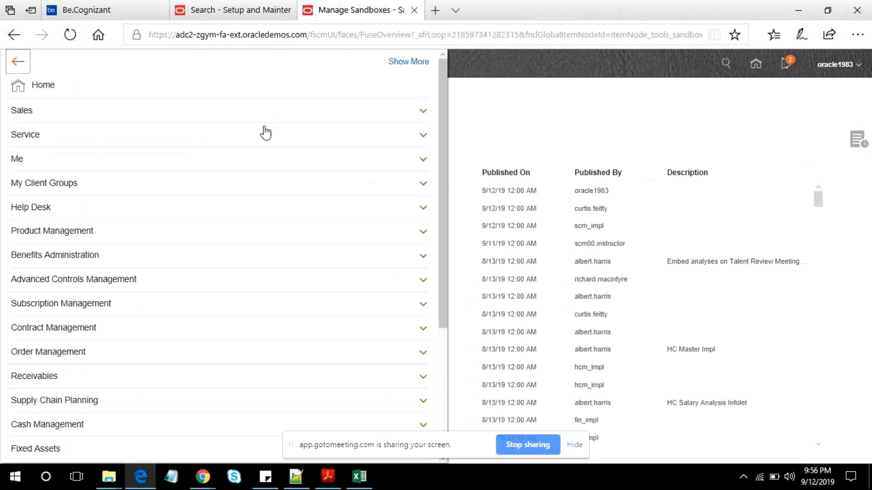
{"action": "left_click", "coordinate": [78, 184]}
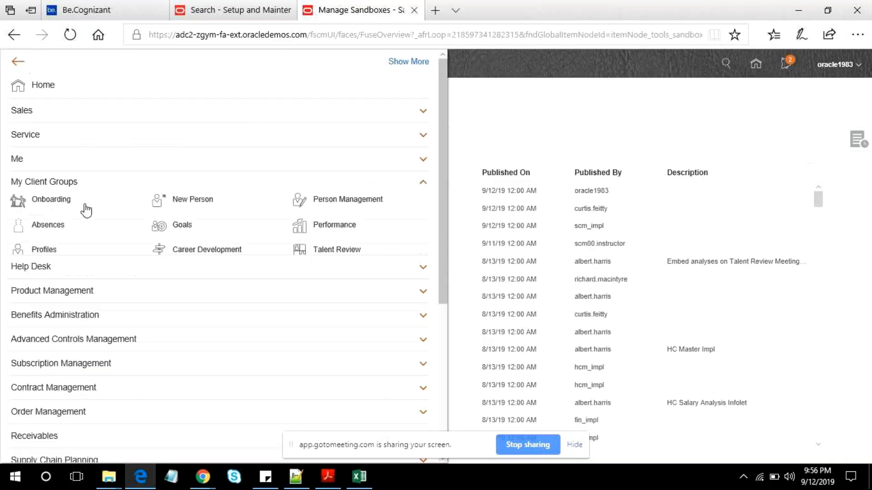
{"action": "left_click", "coordinate": [326, 480]}
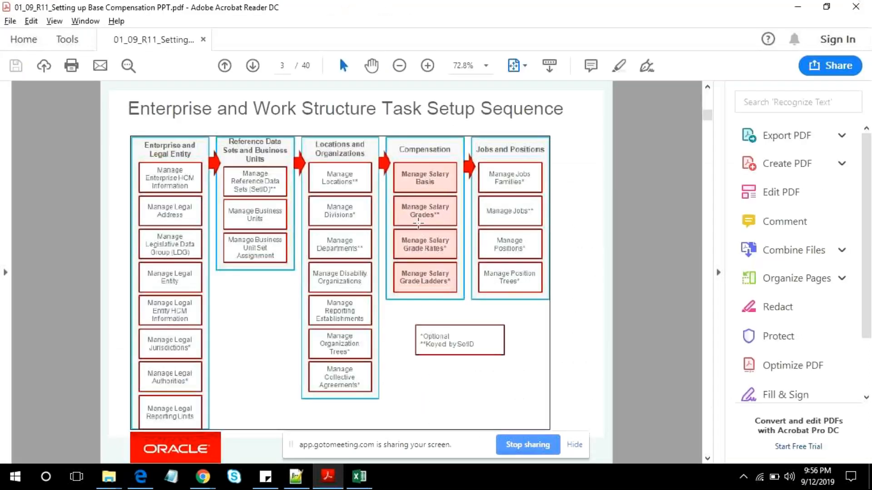
{"action": "left_click", "coordinate": [797, 8]}
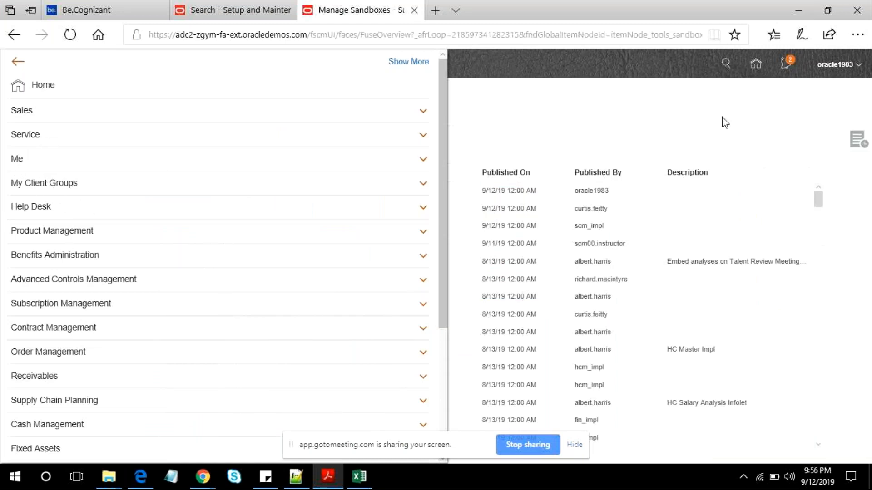
{"action": "left_click", "coordinate": [665, 107]}
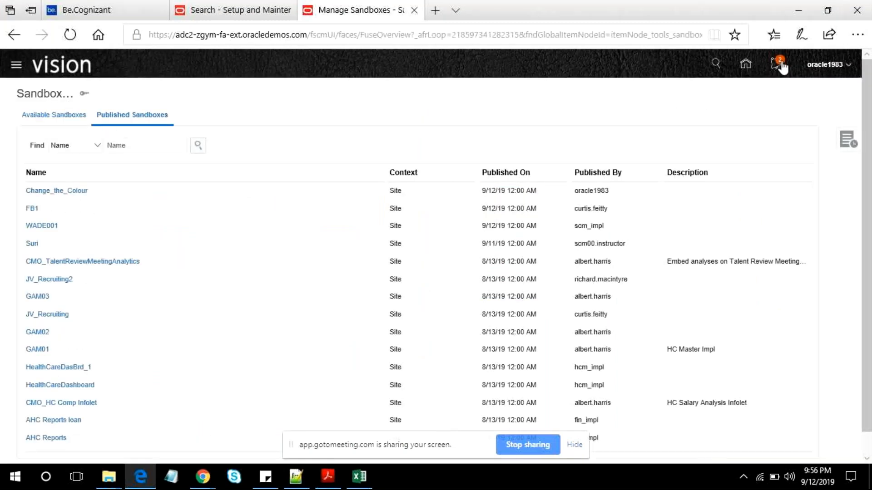
- Go to the home page, open Workforce Structures under My Client Groups and locate the Grades tasks
{"action": "left_click", "coordinate": [752, 67]}
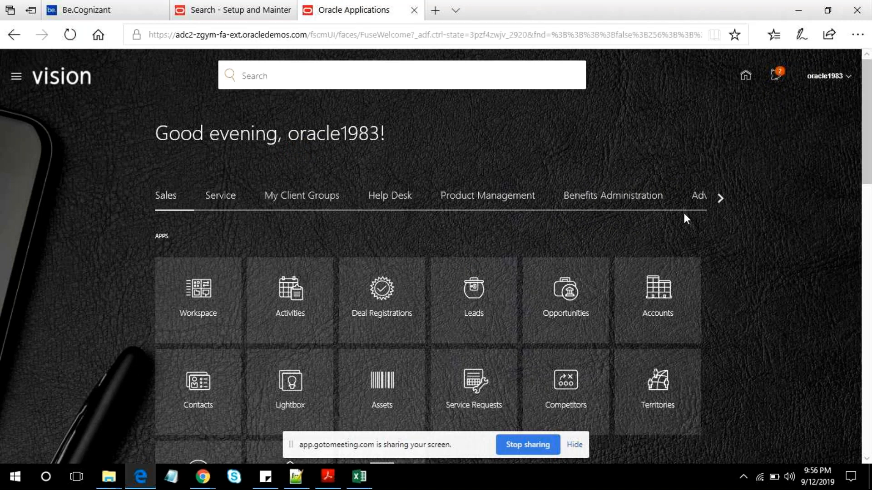
{"action": "left_click", "coordinate": [17, 78]}
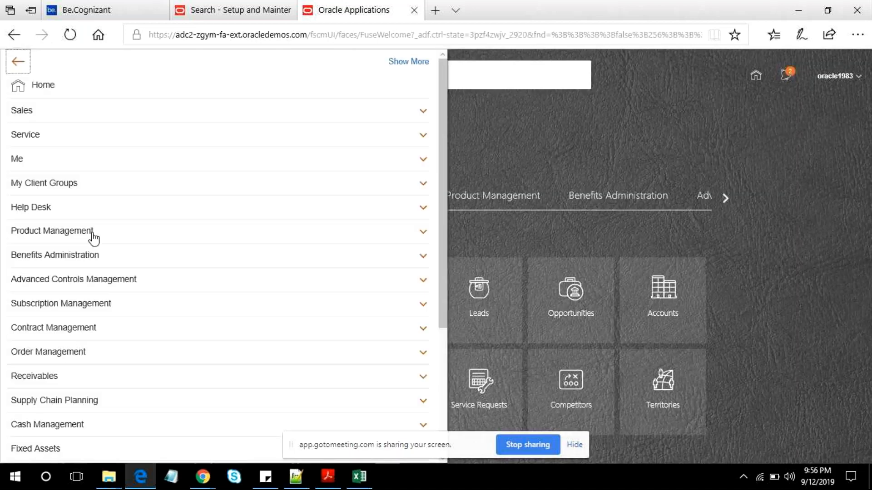
{"action": "left_click", "coordinate": [63, 186]}
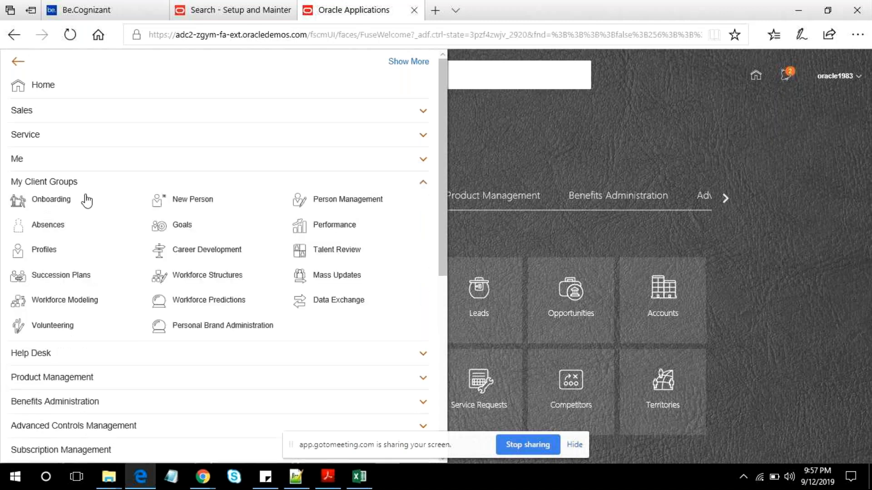
{"action": "left_click", "coordinate": [210, 277]}
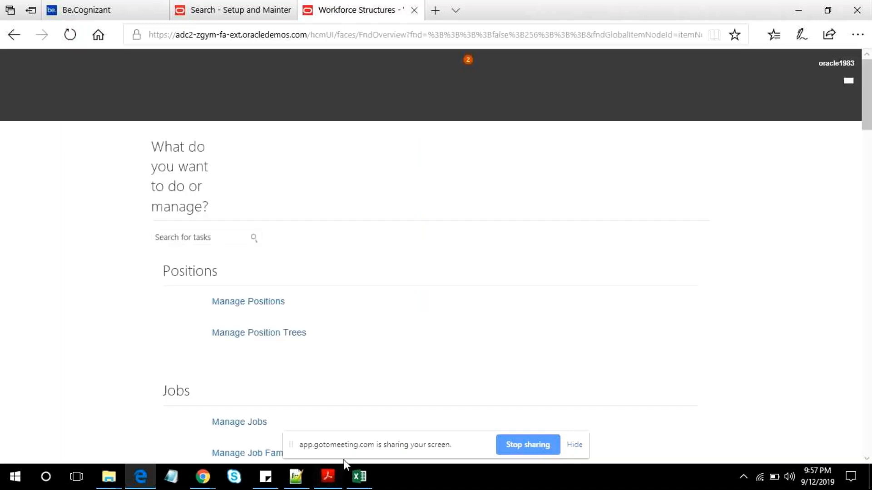
{"action": "scroll", "coordinate": [430, 315], "scroll_direction": "down", "scroll_amount": 5}
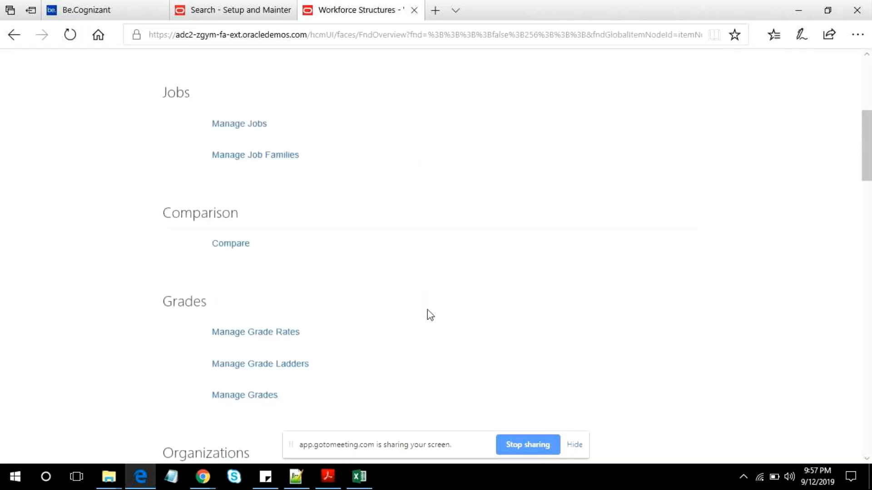
{"action": "scroll", "coordinate": [430, 315], "scroll_direction": "down", "scroll_amount": 5}
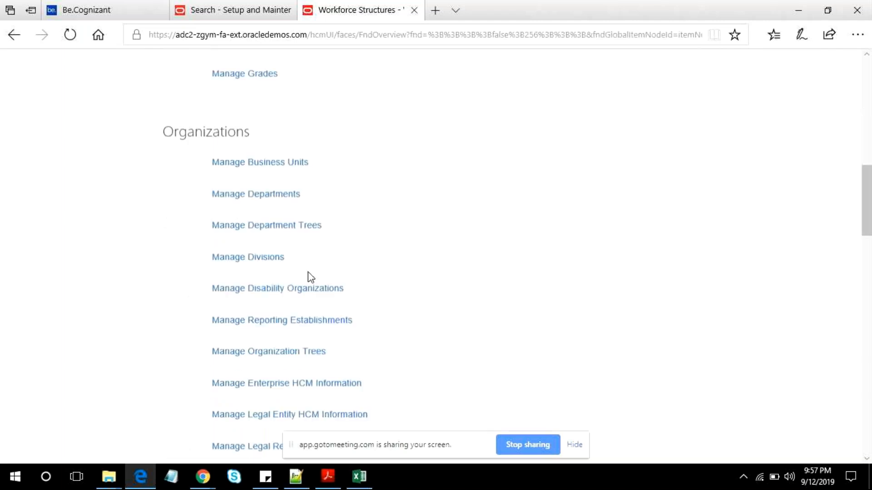
{"action": "scroll", "coordinate": [288, 202], "scroll_direction": "up", "scroll_amount": 5}
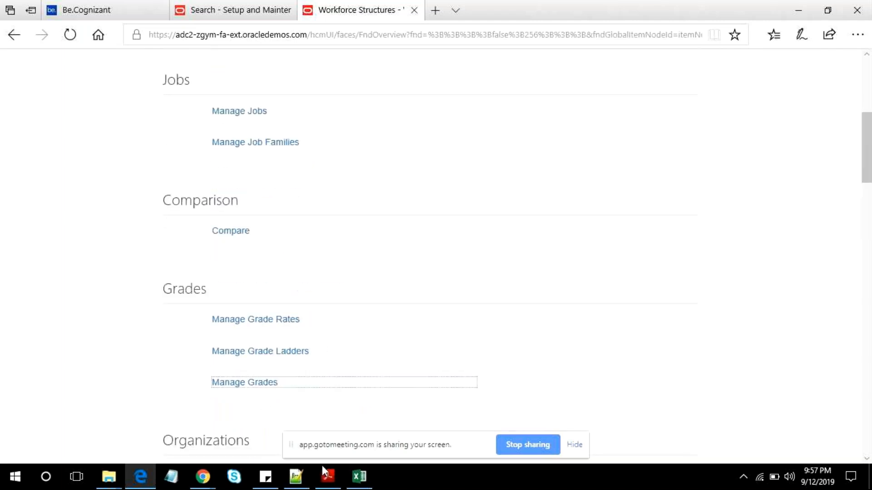
- Switch to the base compensation PDF in Adobe Acrobat Reader and go to the Defining Grades slide on page 6
{"action": "left_click", "coordinate": [316, 475]}
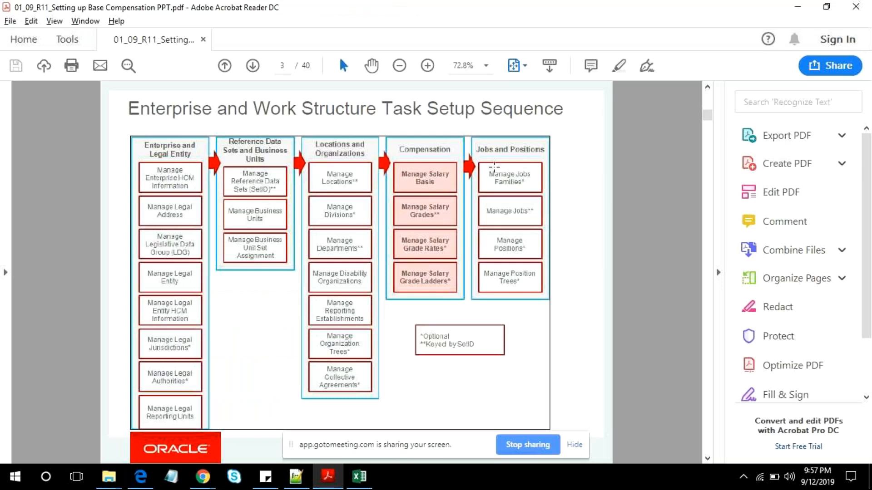
{"action": "scroll", "coordinate": [426, 337], "scroll_direction": "down", "scroll_amount": 3}
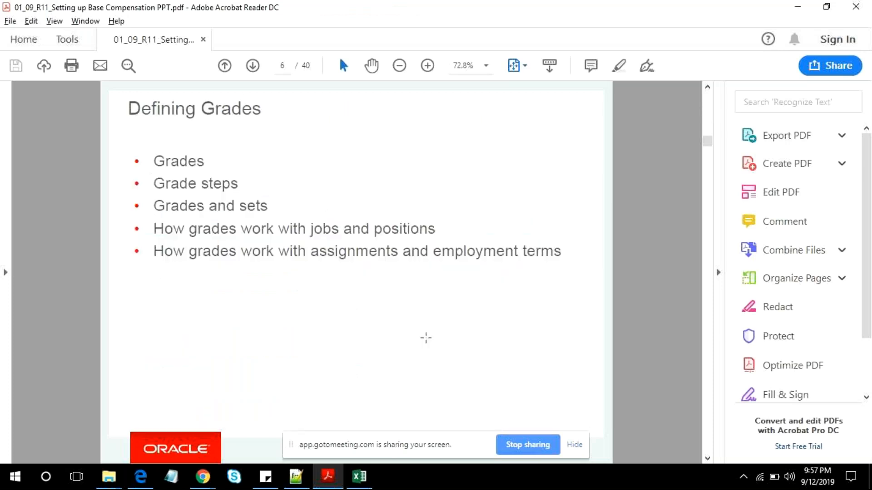
- Review the Compensation task table on page 4 of the PDF and the Associate grade line in the Notepad++ notes
{"action": "scroll", "coordinate": [403, 305], "scroll_direction": "up", "scroll_amount": 2}
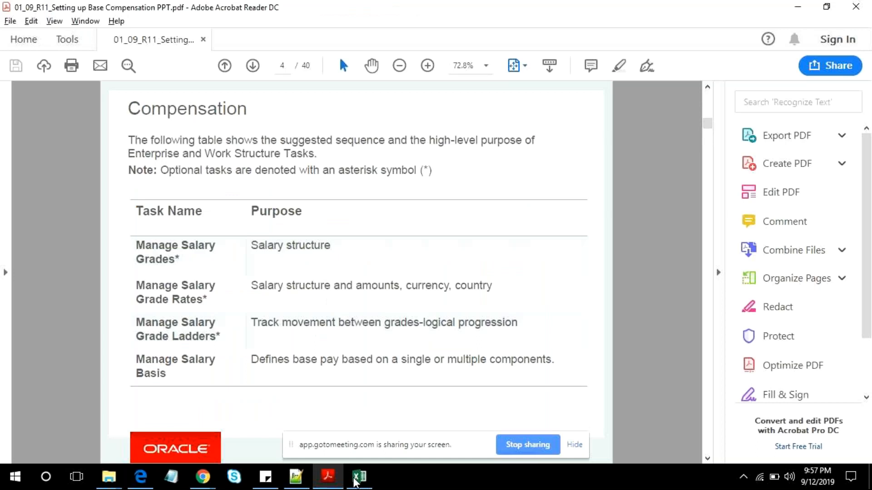
{"action": "left_click", "coordinate": [296, 476]}
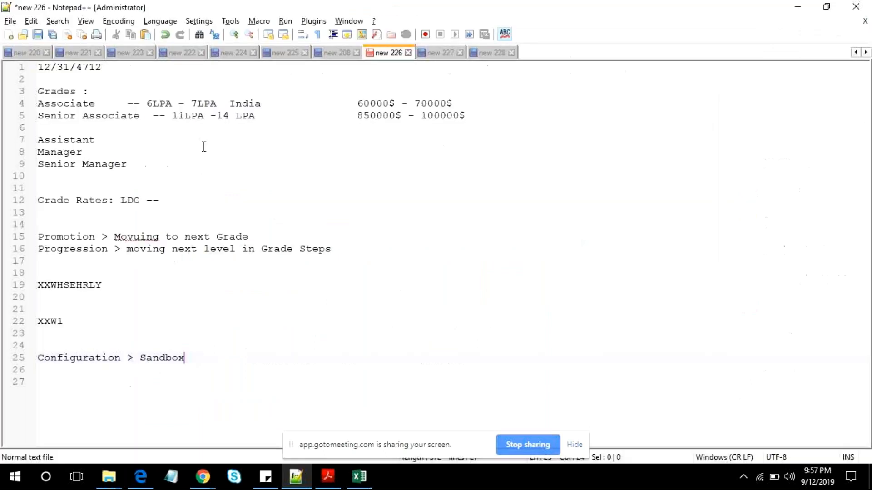
{"action": "double_click", "coordinate": [39, 104]}
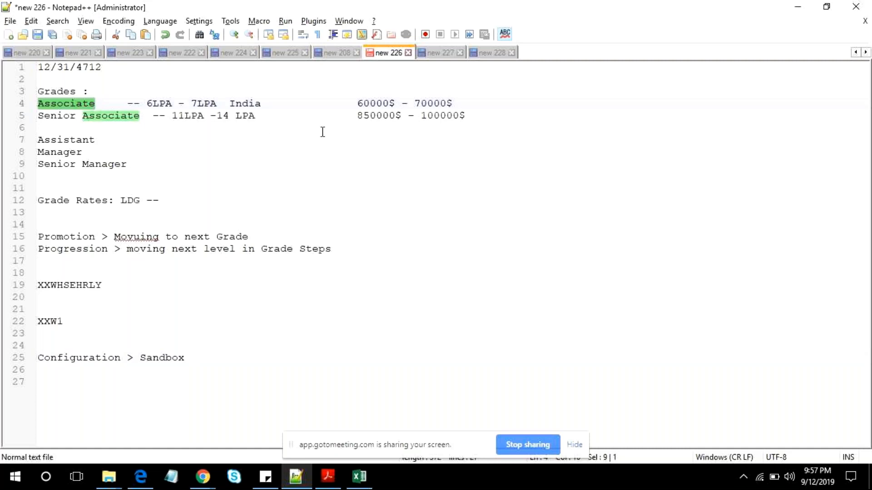
{"action": "key", "text": "alt+Tab"}
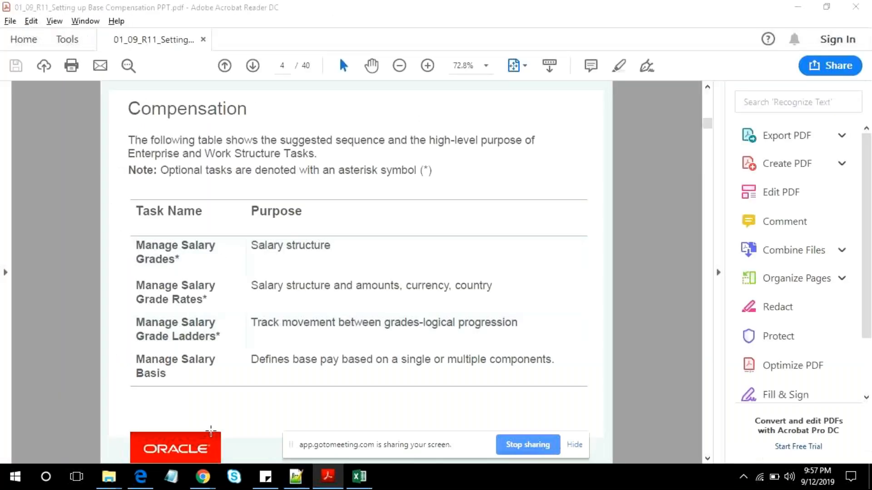
{"action": "key", "text": "alt+Tab"}
- Switch to Workforce Structures in Edge and open the Manage Grades task
{"action": "left_click", "coordinate": [148, 476]}
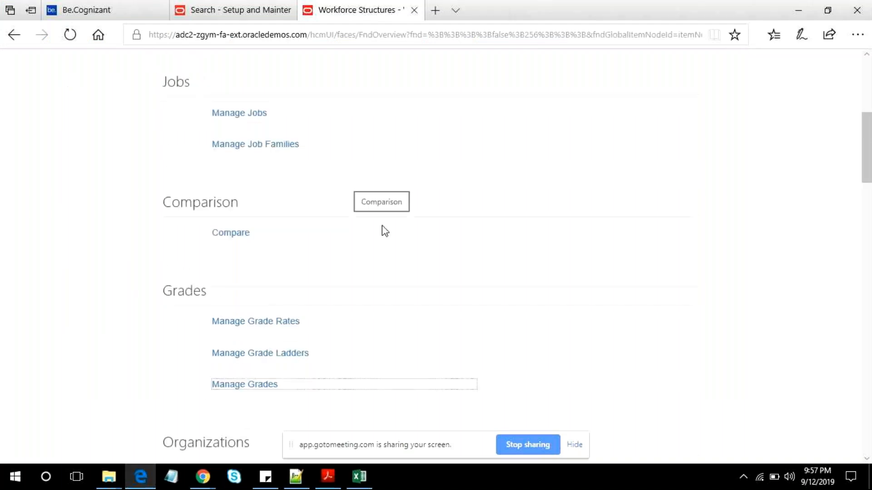
{"action": "scroll", "coordinate": [382, 226], "scroll_direction": "down", "scroll_amount": 5}
{"action": "scroll", "coordinate": [301, 195], "scroll_direction": "up", "scroll_amount": 5}
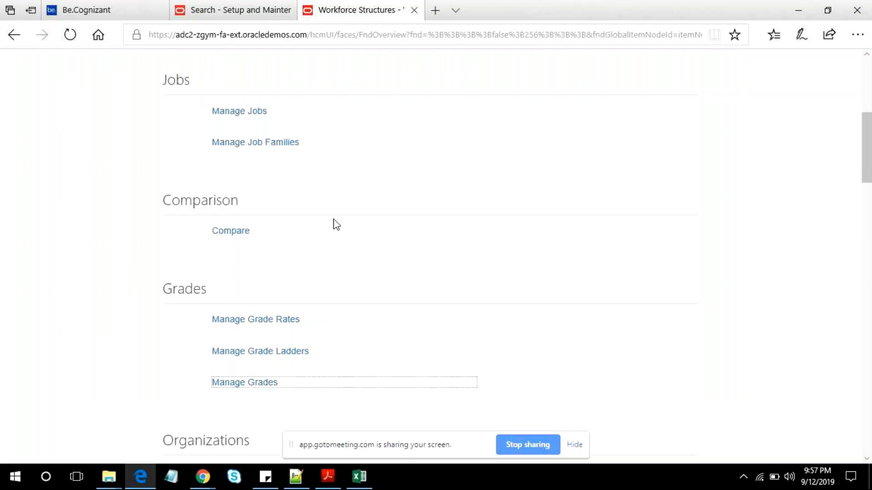
{"action": "scroll", "coordinate": [245, 391], "scroll_direction": "down", "scroll_amount": 1}
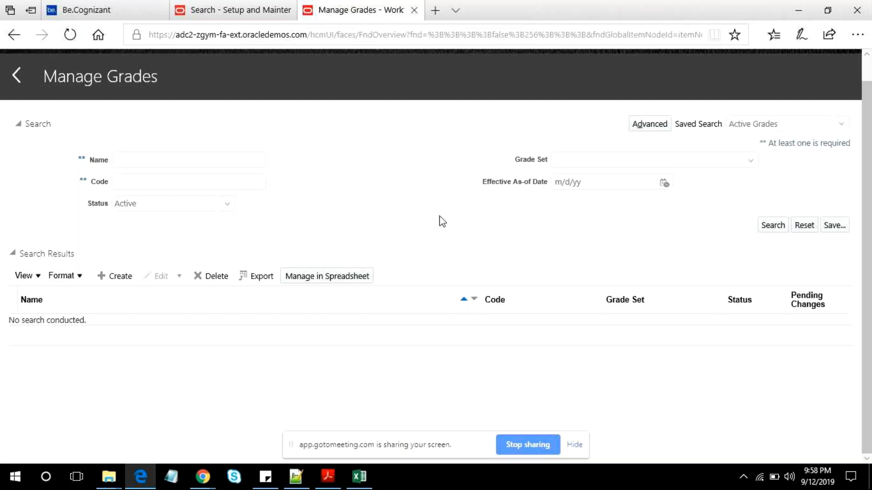
- Search for active grades whose name matches A%
{"action": "left_click", "coordinate": [157, 166]}
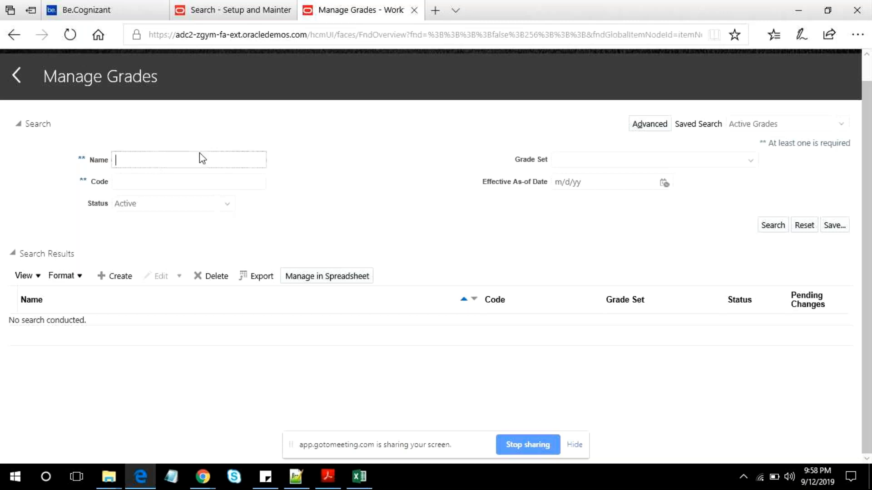
{"action": "type", "text": "A%"}
{"action": "key", "text": "Return"}
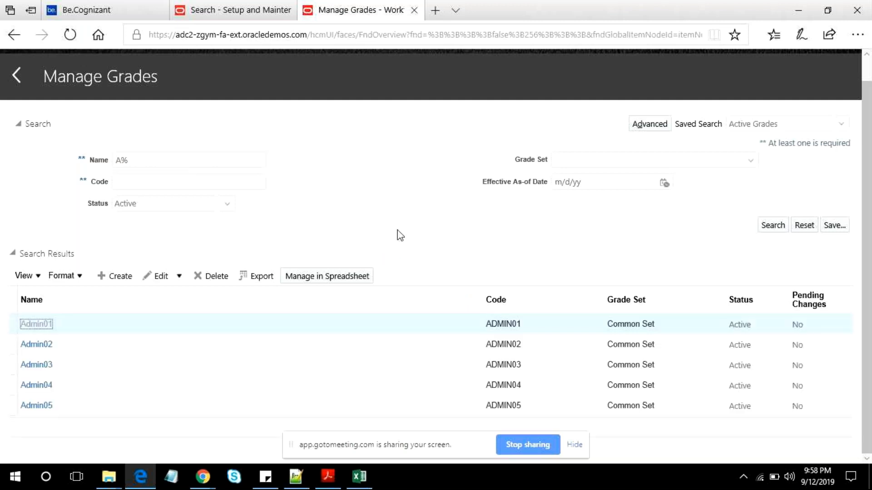
- Open the Admin01 grade to view its details and return to the search results
{"action": "left_click", "coordinate": [255, 268]}
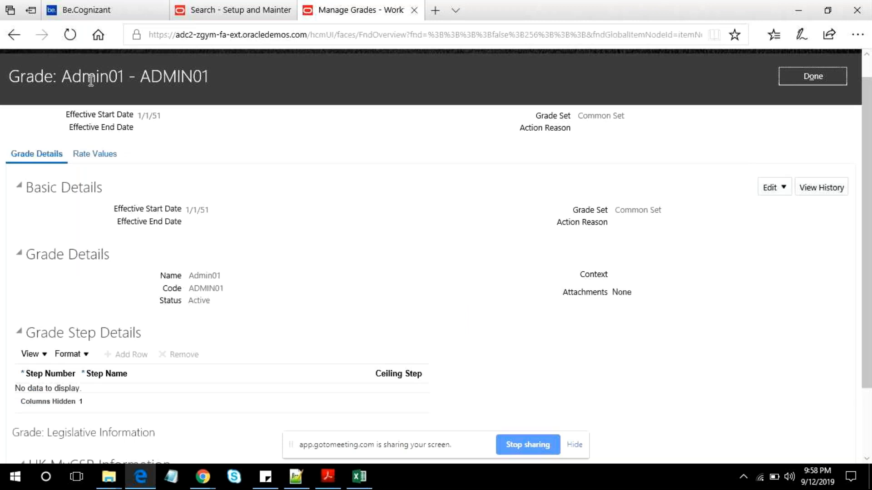
{"action": "double_click", "coordinate": [91, 80]}
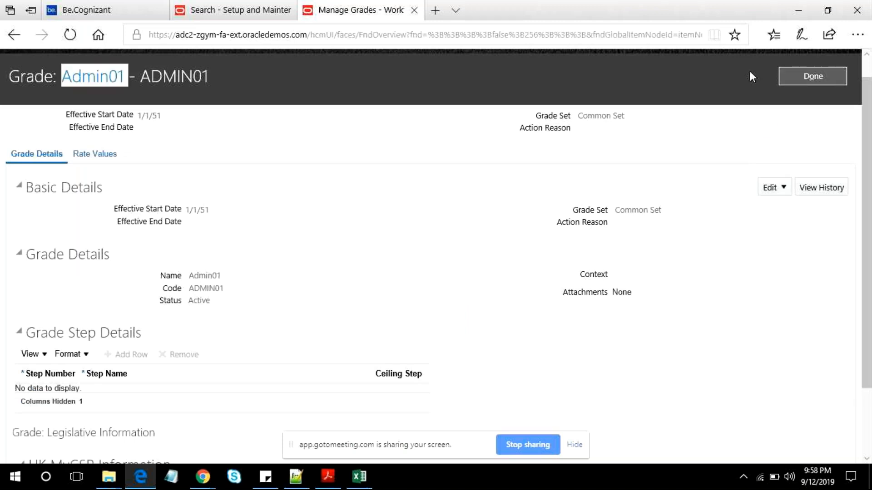
{"action": "left_click", "coordinate": [799, 76]}
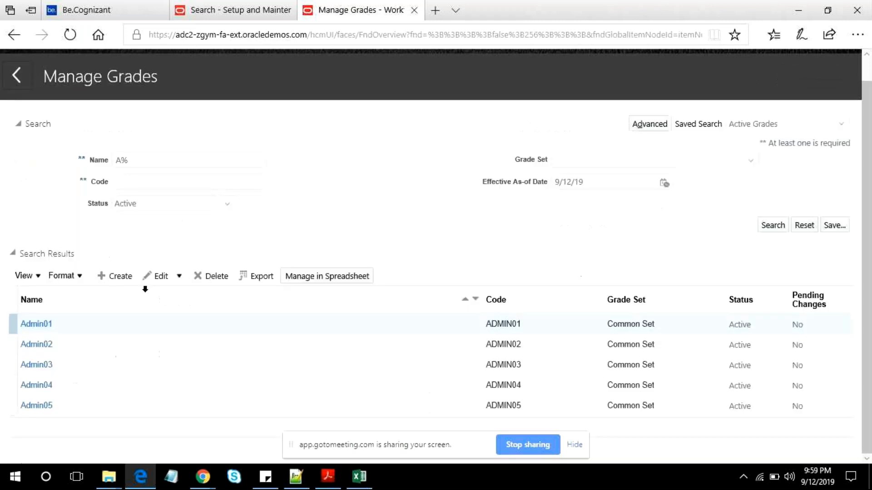
- Open the Admin02 grade, examine its name and grade set, and display its rate values
{"action": "left_click", "coordinate": [42, 345]}
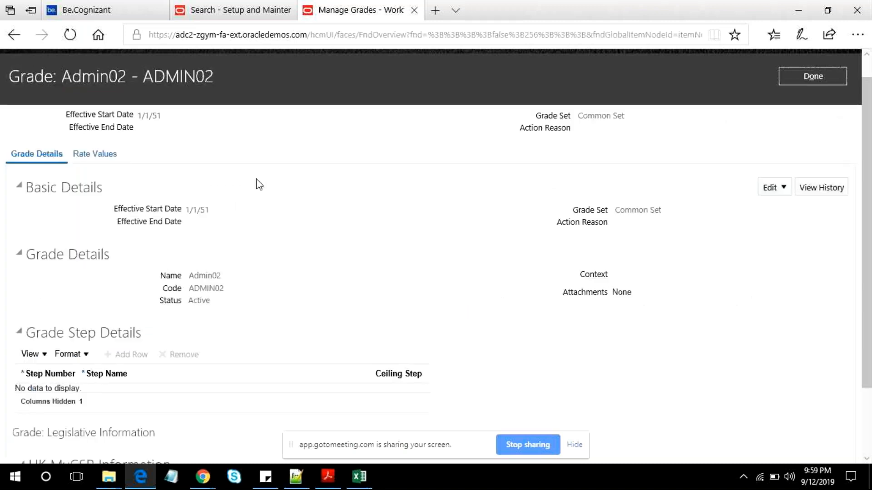
{"action": "scroll", "coordinate": [486, 127], "scroll_direction": "up", "scroll_amount": 1}
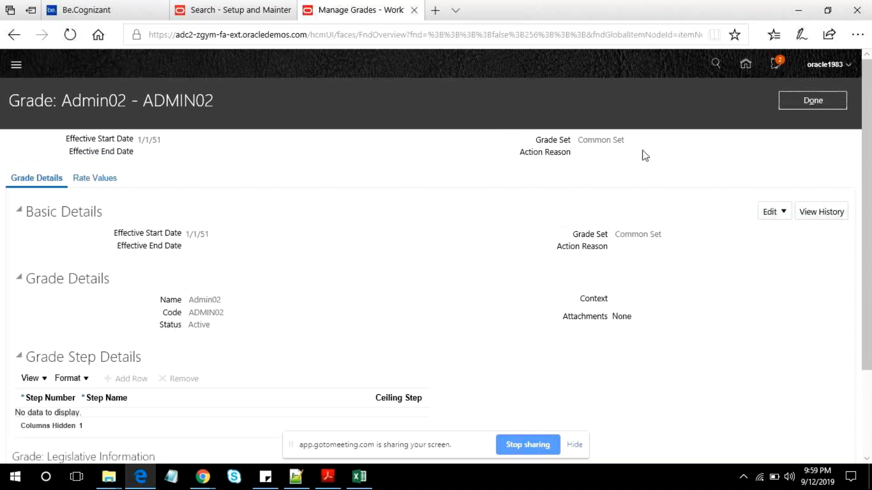
{"action": "triple_click", "coordinate": [598, 142]}
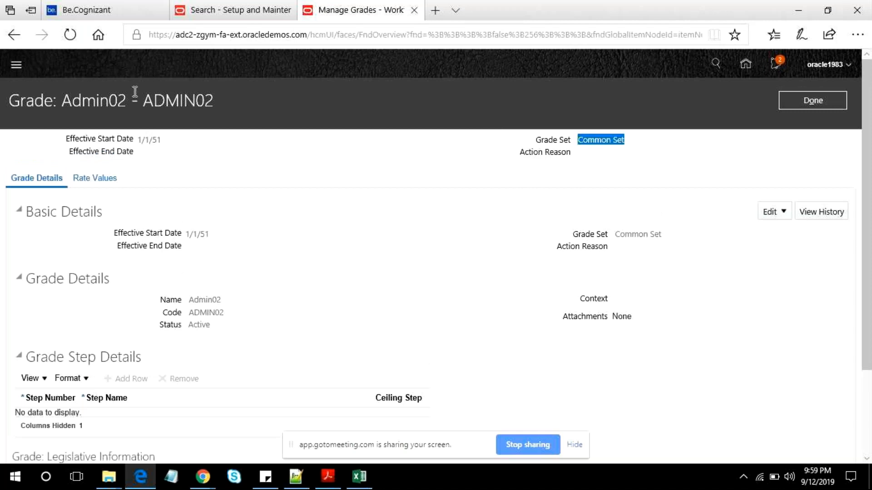
{"action": "double_click", "coordinate": [28, 104]}
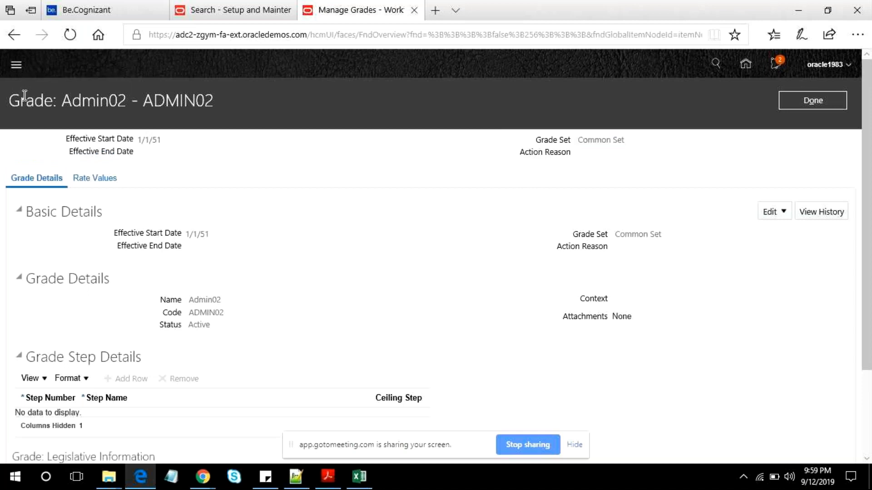
{"action": "triple_click", "coordinate": [584, 139]}
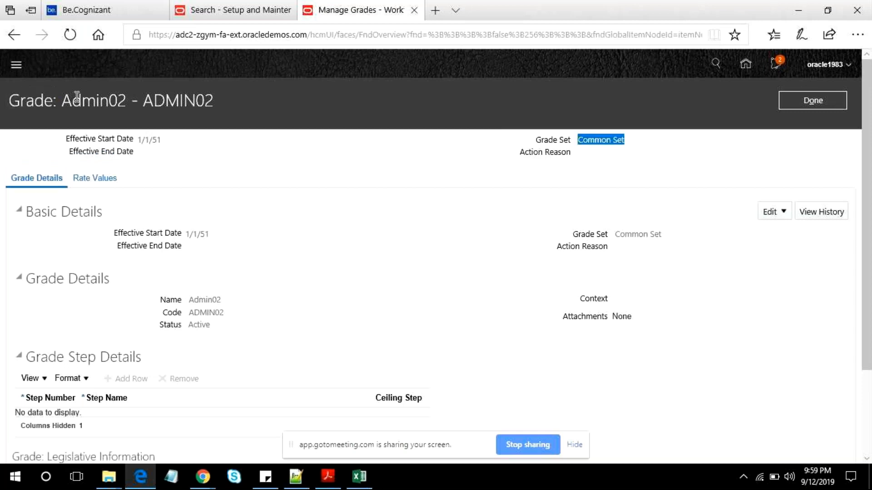
{"action": "left_click_drag", "start_coordinate": [63, 100], "coordinate": [427, 224]}
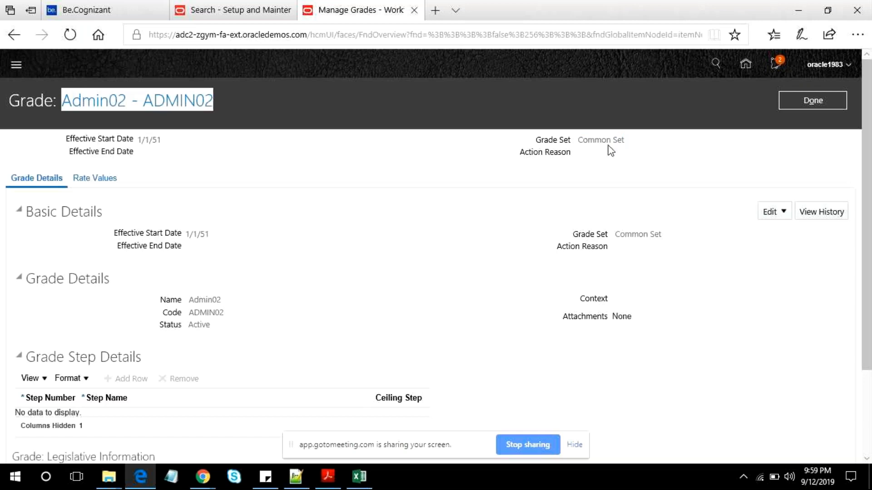
{"action": "triple_click", "coordinate": [588, 138]}
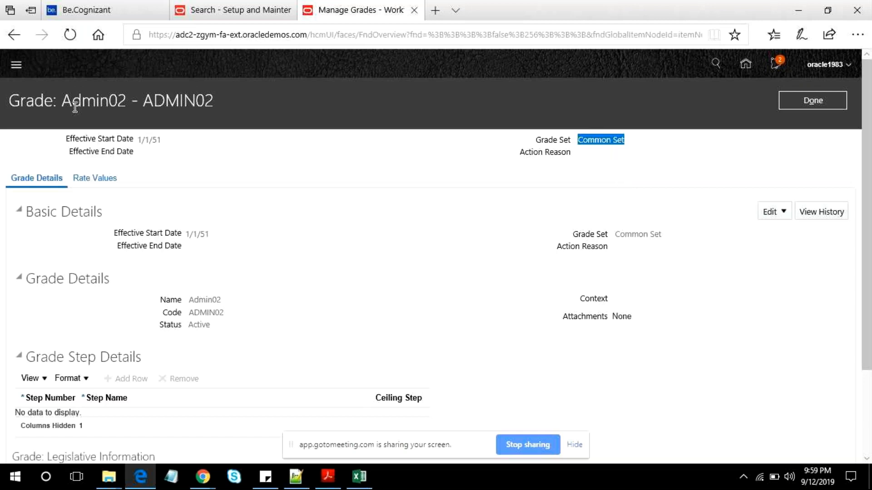
{"action": "left_click_drag", "start_coordinate": [62, 101], "coordinate": [213, 101]}
{"action": "key", "text": "ctrl+c"}
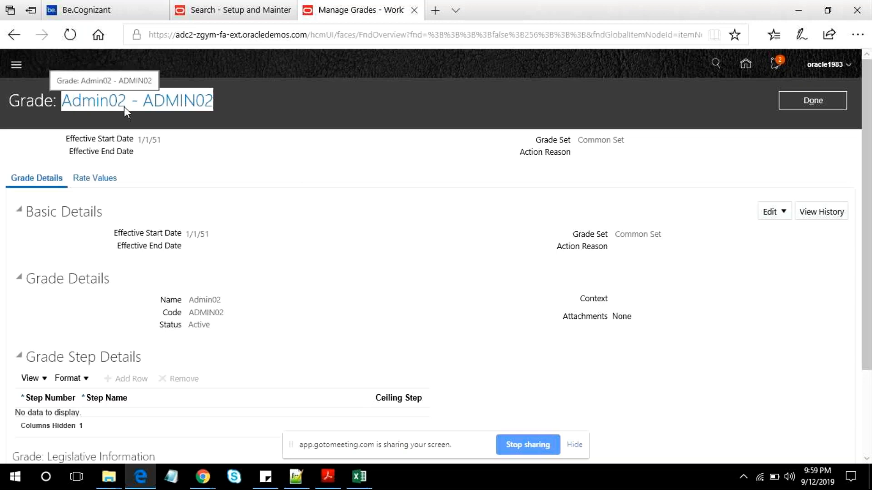
{"action": "left_click", "coordinate": [102, 181]}
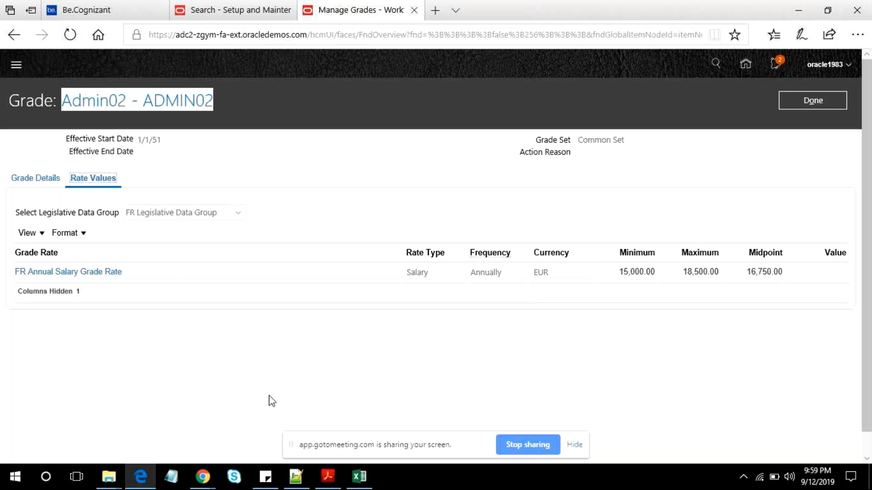
- Switch to the Notepad++ notes and add a Regular Salary line below Configuration > Sandbox, leaving one blank line between
{"action": "left_click", "coordinate": [296, 477]}
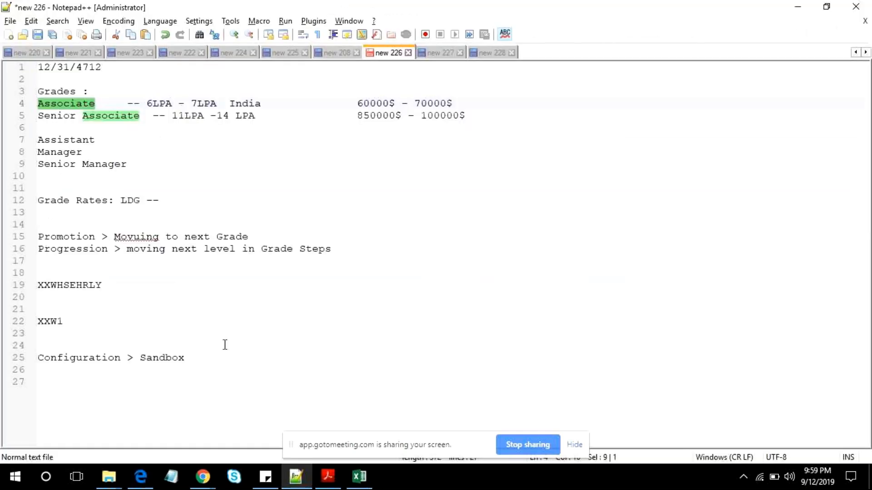
{"action": "left_click", "coordinate": [235, 359]}
{"action": "key", "text": "Return"}
{"action": "key", "text": "Return"}
{"action": "type", "text": "Reg"}
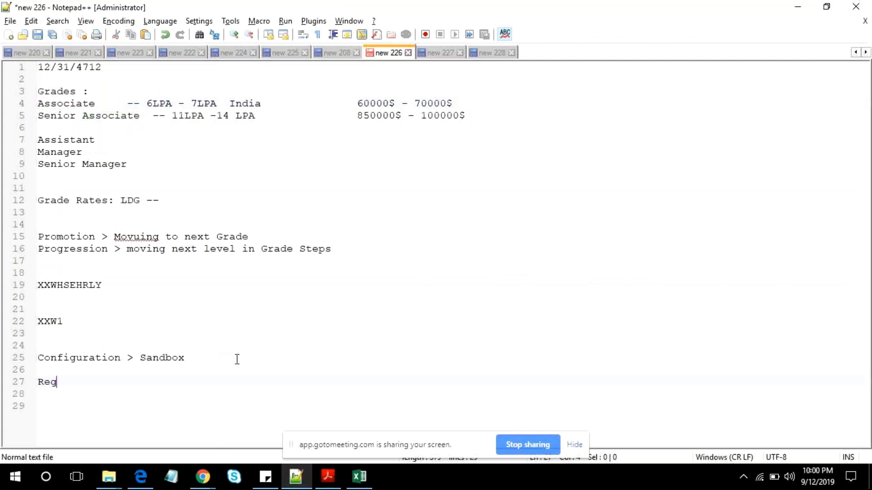
{"action": "type", "text": "ular Sak"}
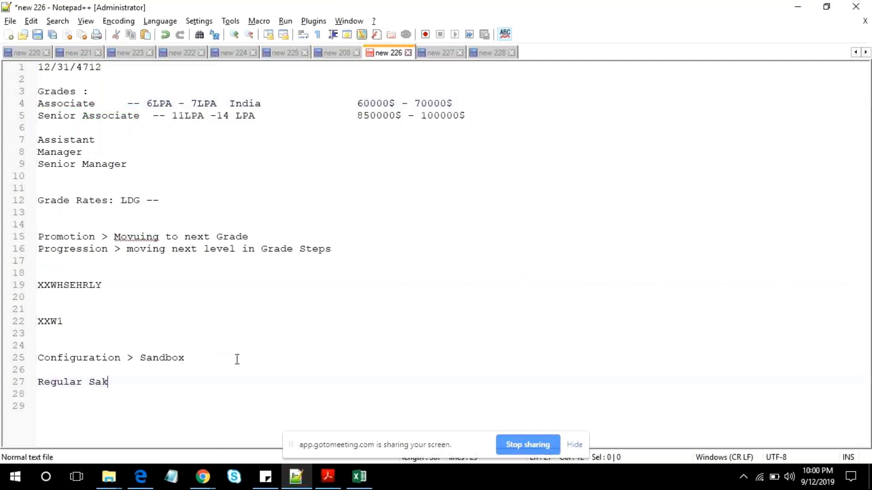
{"action": "key", "text": "BackSpace"}
{"action": "type", "text": "lary"}
{"action": "key", "text": "Return"}
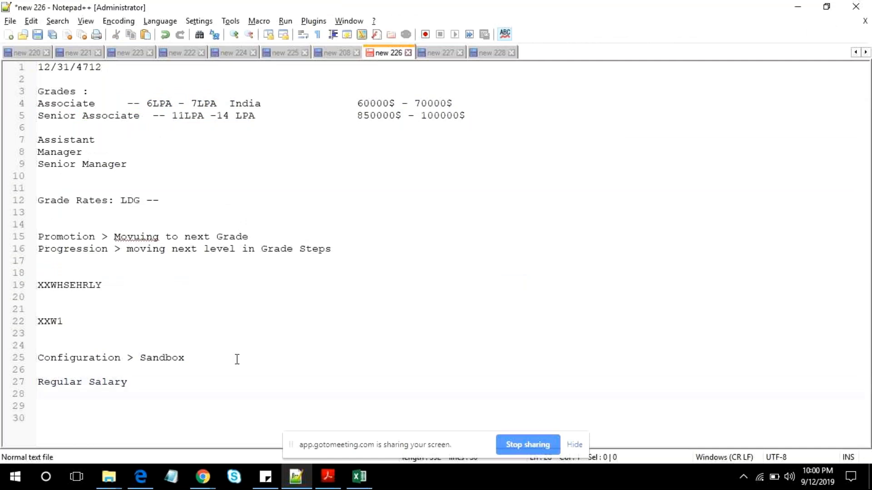
- Add Bonus and Overtime on separate lines below Regular Salary
{"action": "type", "text": "Bonus"}
{"action": "key", "text": "Return"}
{"action": "type", "text": "Over"}
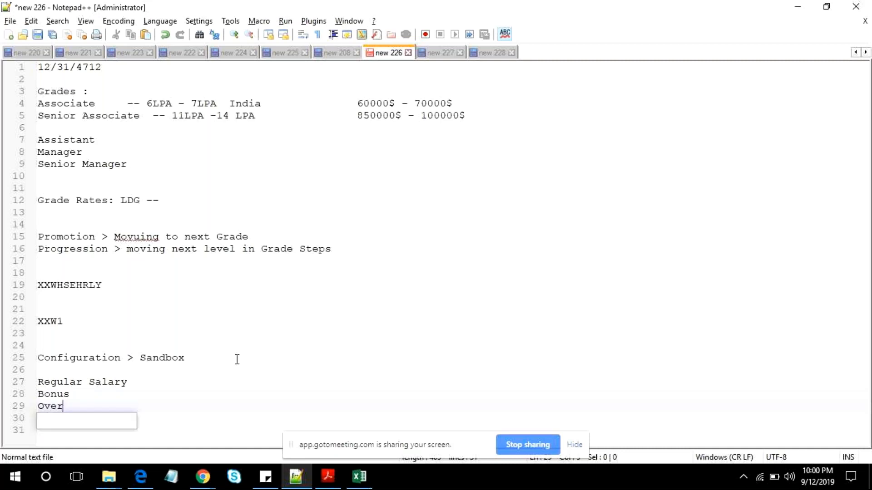
{"action": "type", "text": "time"}
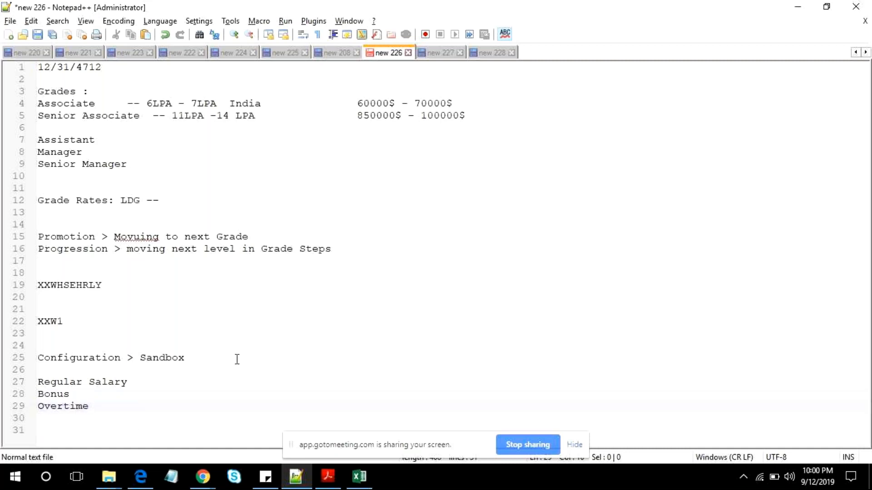
- Append the grade from the Oracle page to the Regular Salary line as "-- Admin02 - ADMIN02 -"
{"action": "left_click", "coordinate": [199, 378]}
{"action": "type", "text": "--"}
{"action": "type", "text": "Grade"}
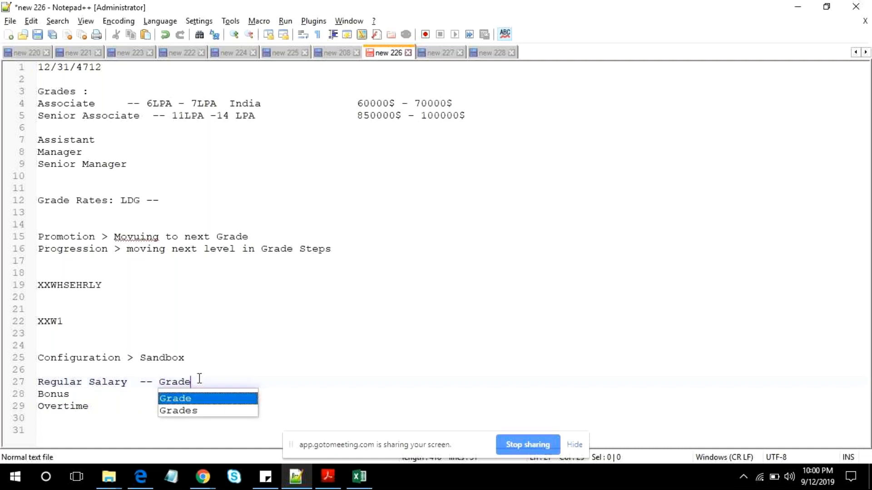
{"action": "key", "text": "alt+Tab"}
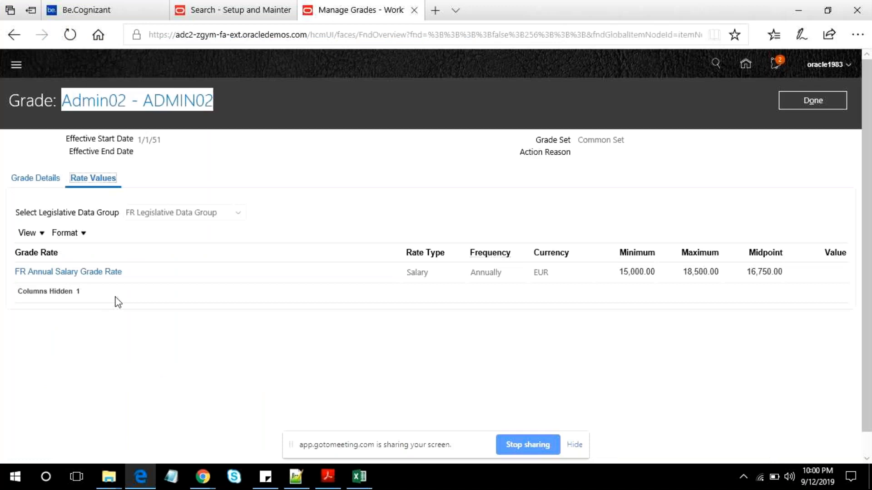
{"action": "key", "text": "alt+Tab"}
{"action": "key", "text": "ctrl+v"}
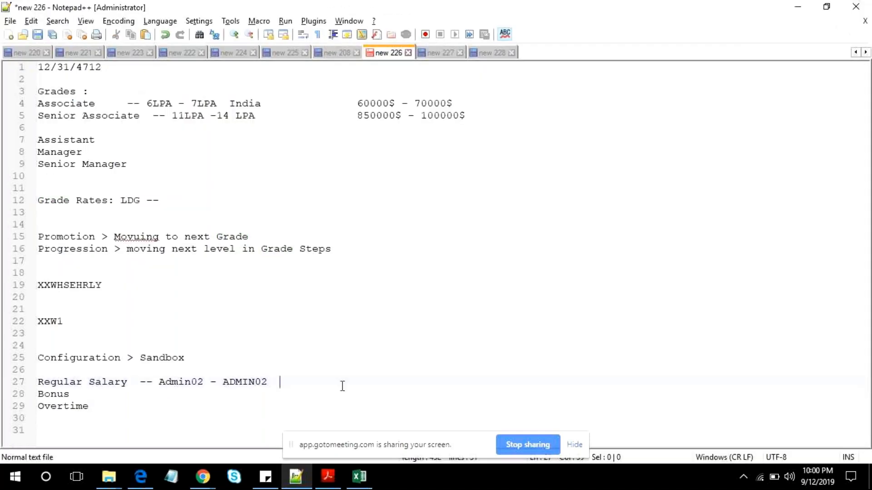
{"action": "type", "text": "-"}
- Copy the minimum rate 15,000.00 from Rate Values into the Regular Salary line and add "-- 18500" as the maximum
{"action": "key", "text": "alt+Tab"}
{"action": "left_click_drag", "start_coordinate": [630, 271], "coordinate": [642, 276]}
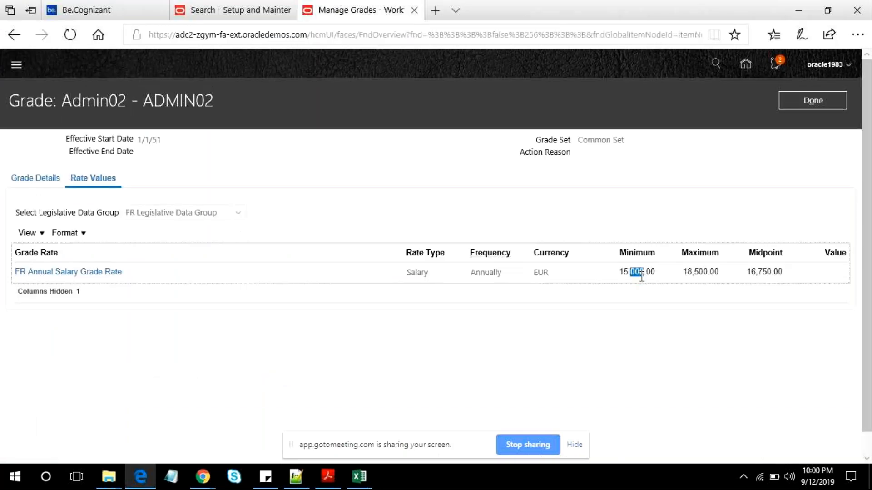
{"action": "key", "text": "alt+Tab"}
{"action": "type", "text": "15,000.00"}
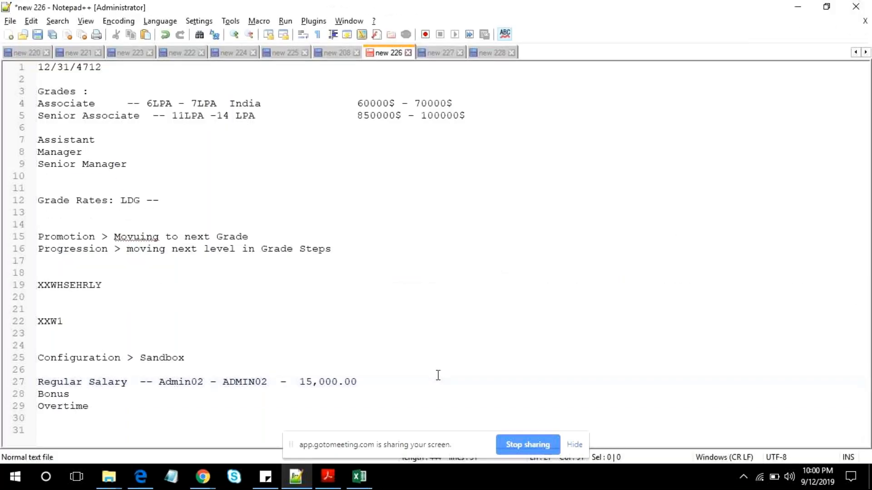
{"action": "type", "text": "--  18500"}
- Copy the grade "Admin02 - ADMIN02" from the Regular Salary line to the Bonus line and change Admin02 there to Admin02Bonus
{"action": "left_click_drag", "start_coordinate": [159, 381], "coordinate": [273, 386]}
{"action": "key", "text": "ctrl+c"}
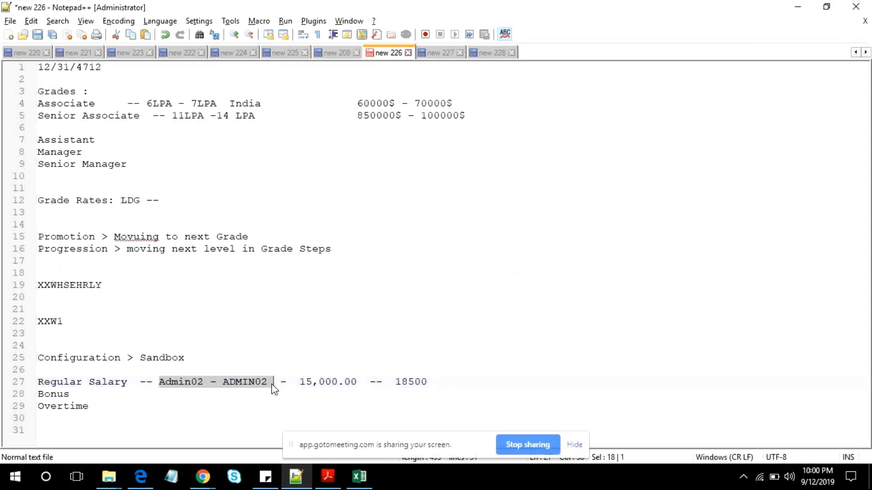
{"action": "left_click", "coordinate": [178, 397]}
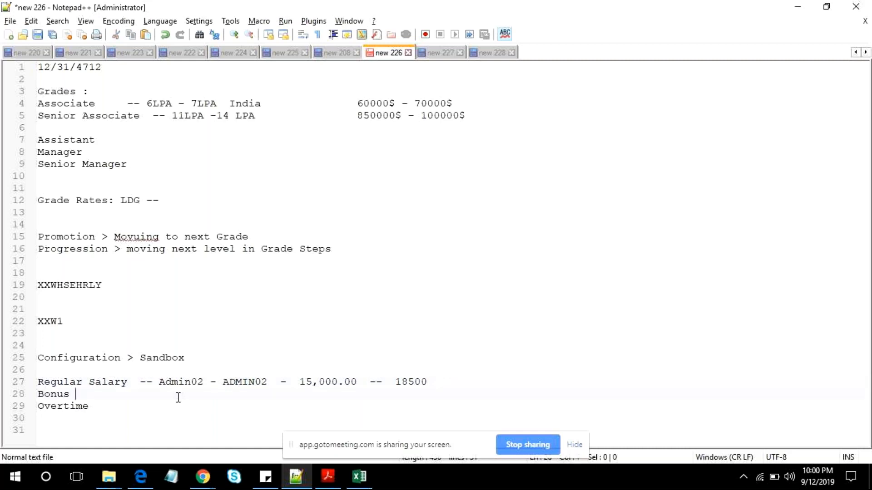
{"action": "key", "text": "ctrl+v"}
{"action": "key", "text": "Left"}
{"action": "key", "text": "Left"}
{"action": "key", "text": "Left"}
{"action": "key", "text": "Left"}
{"action": "key", "text": "Left"}
{"action": "key", "text": "Left"}
{"action": "key", "text": "Left"}
{"action": "key", "text": "Left"}
{"action": "key", "text": "Left"}
{"action": "key", "text": "Left"}
{"action": "key", "text": "Left"}
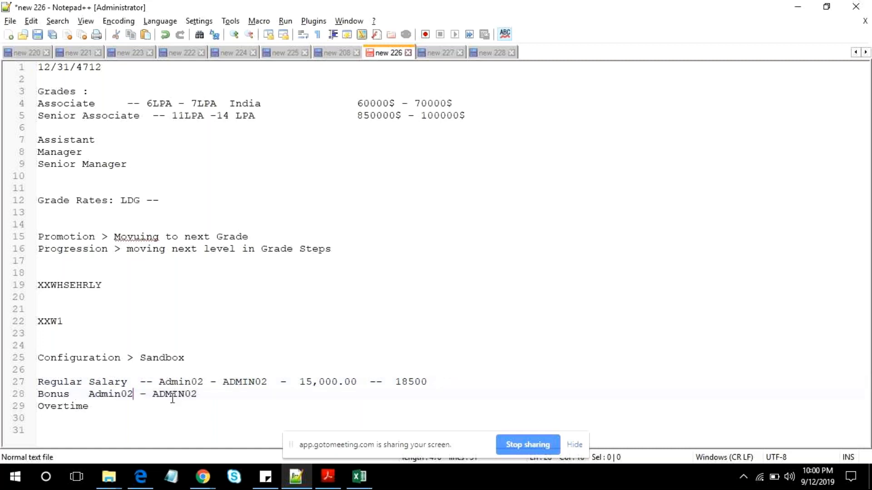
{"action": "type", "text": "Bonus"}
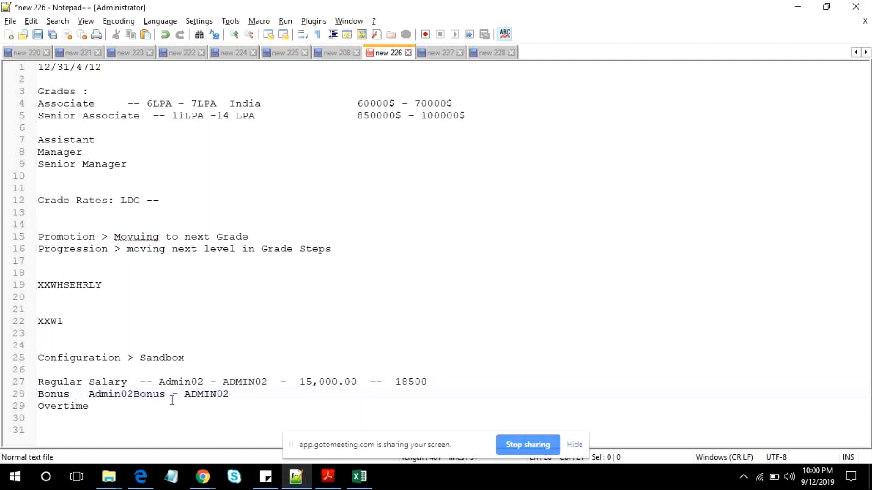
- Append Bonus to ADMIN02 on the Bonus line and add the range "-- 4000- 60000" after it
{"action": "key", "text": "End"}
{"action": "type", "text": "Bonus  -- 4000- 60000"}
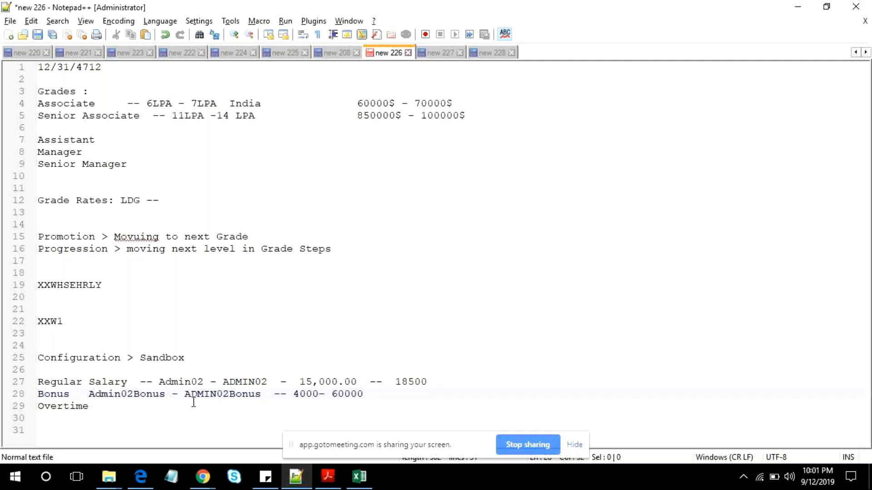
{"action": "left_click", "coordinate": [298, 399]}
{"action": "key", "text": "Tab"}
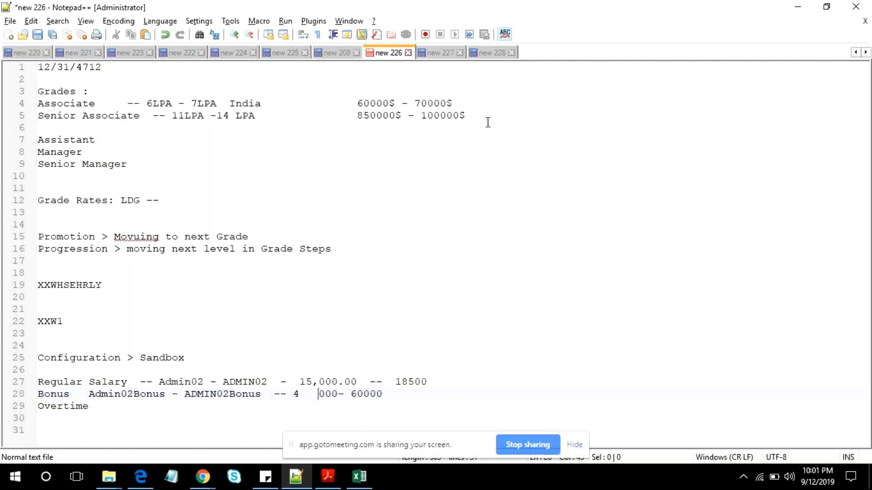
{"action": "key", "text": "alt+Tab"}
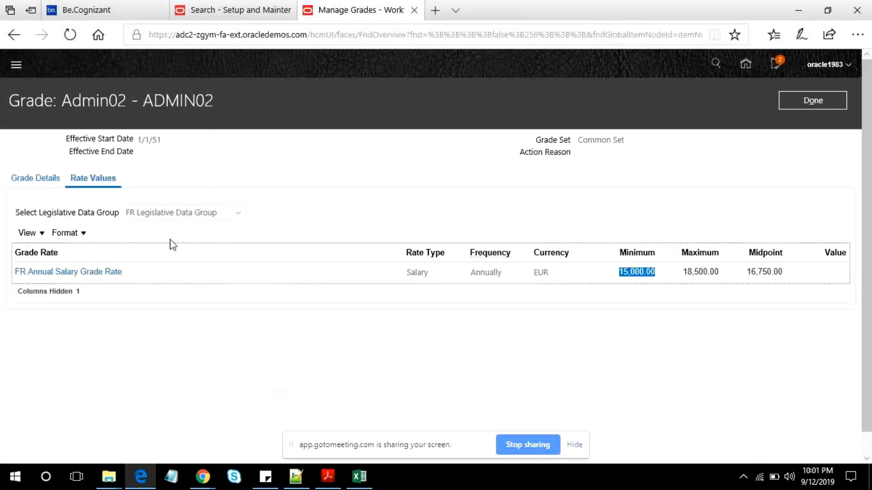
{"action": "key", "text": "alt+Tab"}
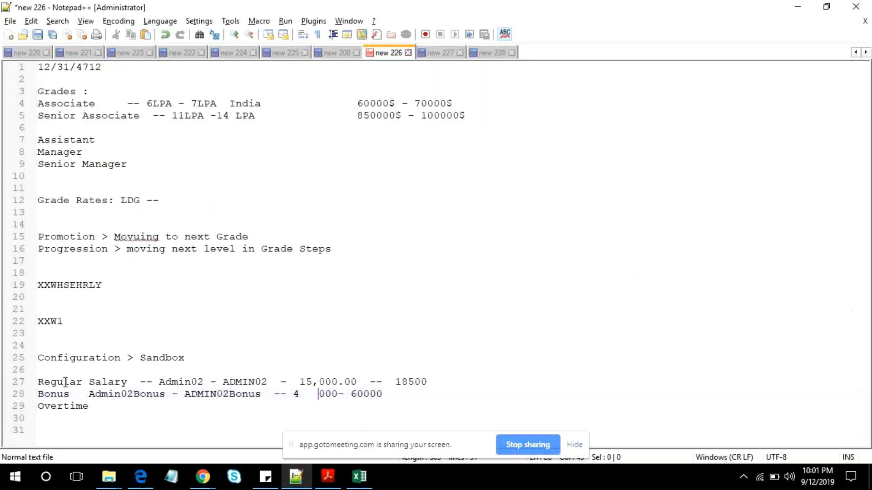
{"action": "left_click_drag", "start_coordinate": [38, 381], "coordinate": [91, 406]}
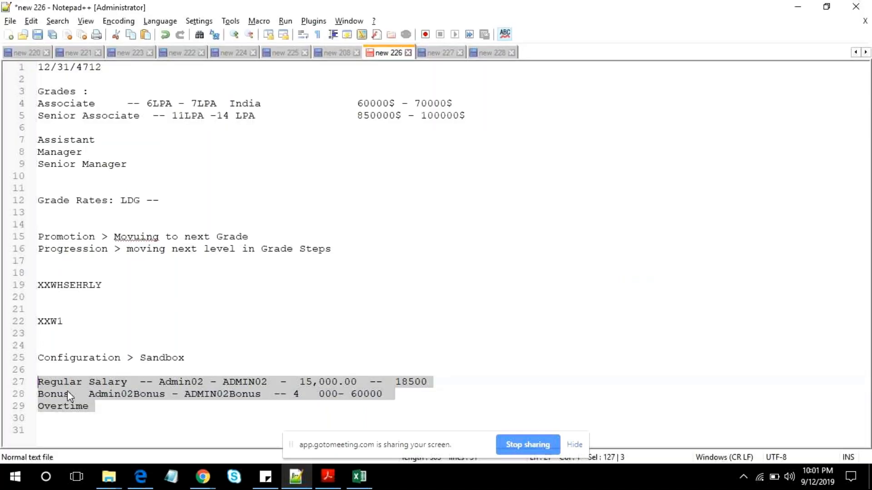
{"action": "left_click", "coordinate": [51, 394]}
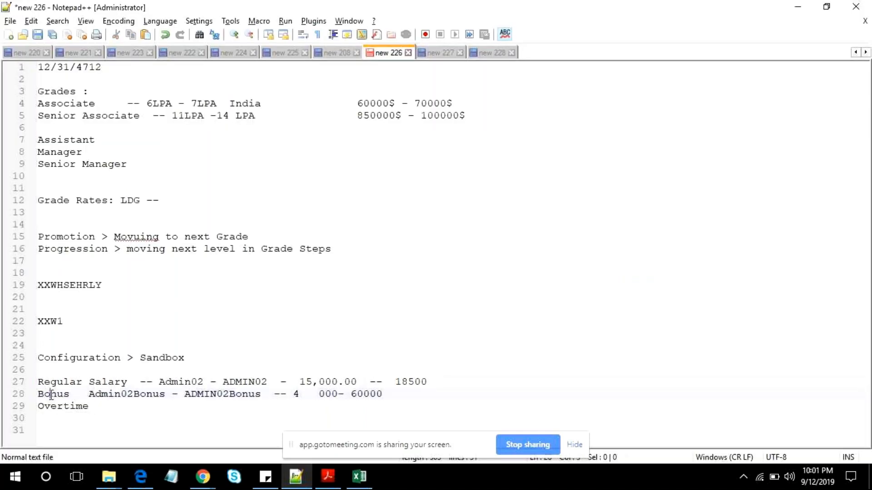
{"action": "double_click", "coordinate": [48, 407]}
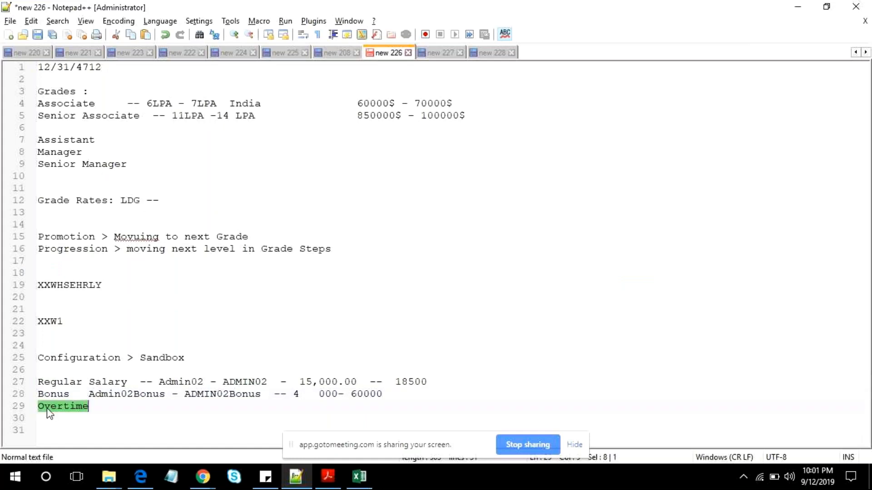
{"action": "left_click", "coordinate": [48, 416]}
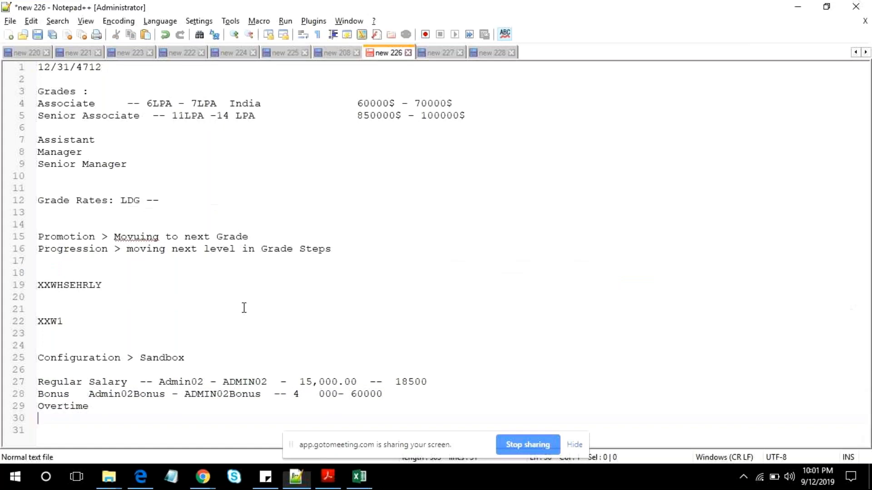
- Switch back to Oracle HCM Cloud, close the Admin02 grade and open the Manage Grade Rates task
{"action": "key", "text": "alt+Tab"}
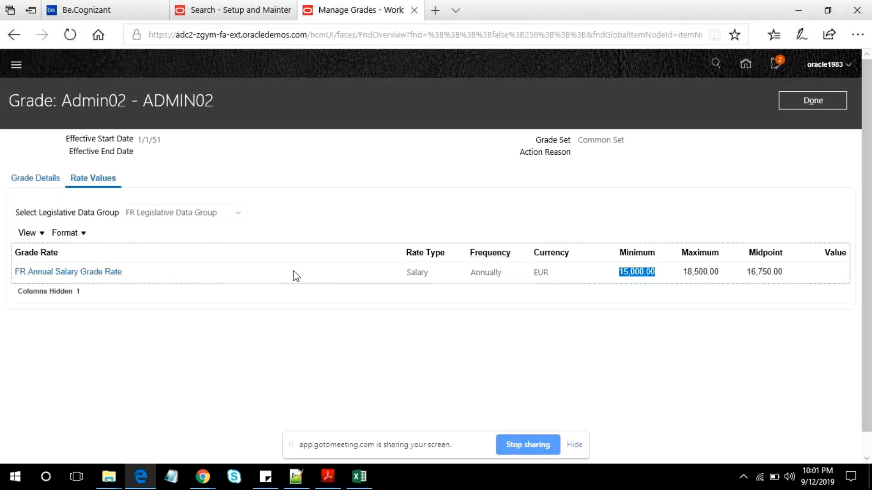
{"action": "left_click", "coordinate": [806, 99]}
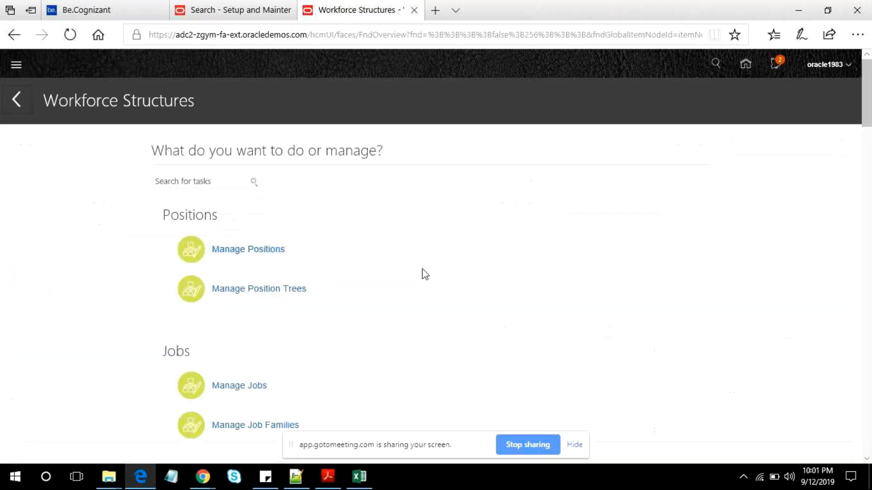
{"action": "scroll", "coordinate": [425, 274], "scroll_direction": "down", "scroll_amount": 6}
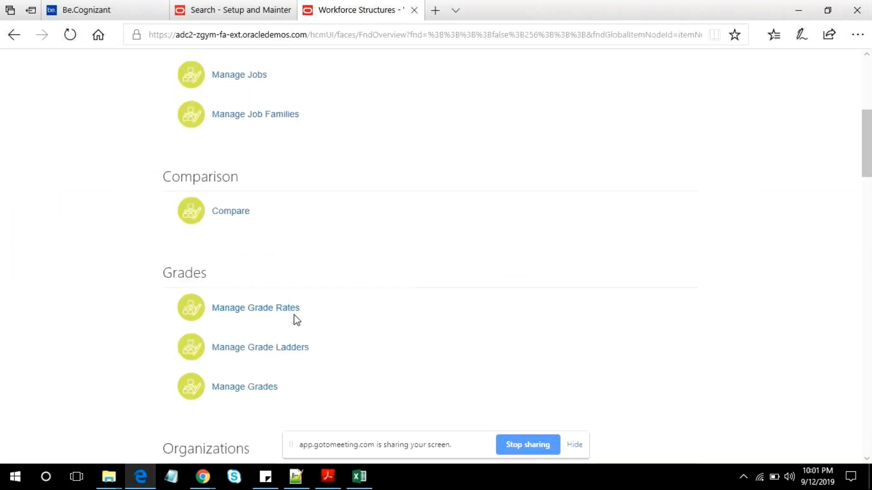
{"action": "left_click", "coordinate": [291, 311]}
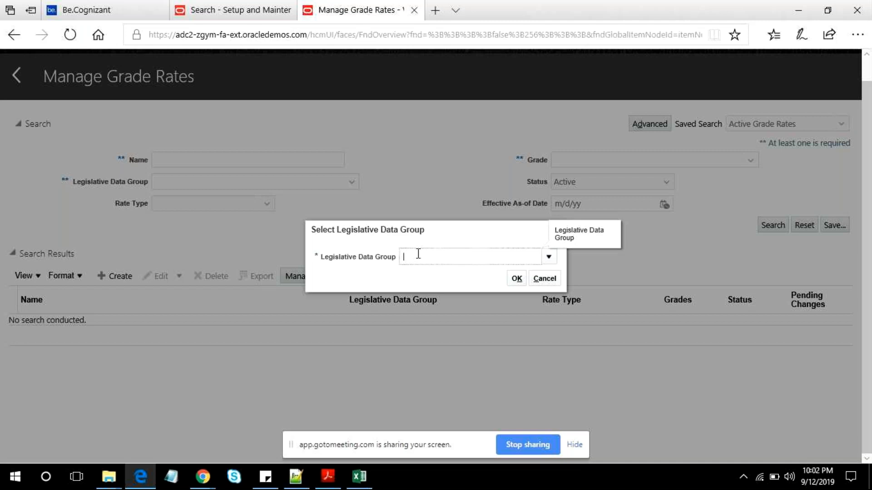
- Select US Legislative Data Group for the new grade rate and confirm it
{"action": "type", "text": "US"}
{"action": "key", "text": "Tab"}
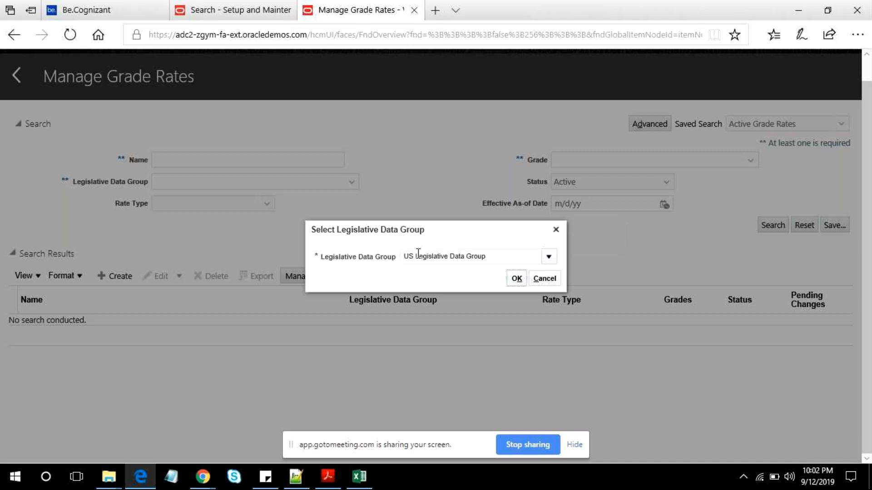
{"action": "key", "text": "Return"}
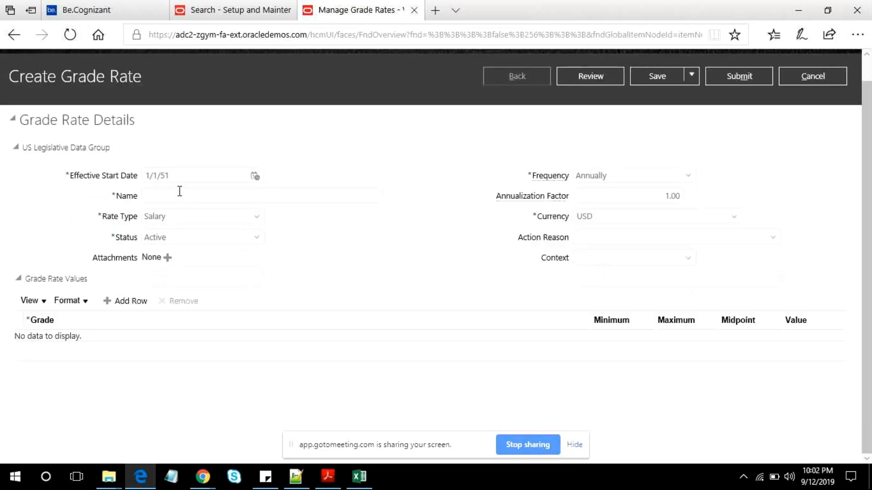
- Name the new grade rate "XXSB Test1 US LDG"
{"action": "left_click", "coordinate": [180, 193]}
{"action": "type", "text": "XXSB"}
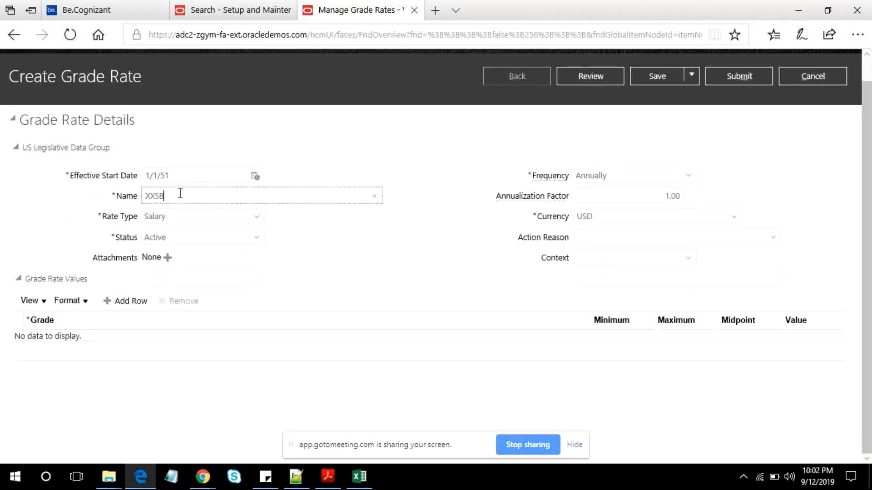
{"action": "type", "text": " Test1 US LDG"}
{"action": "key", "text": "ctrl+a"}
- Examine the available Rate Type options and the effective start date of the new grade rate
{"action": "left_click", "coordinate": [205, 216]}
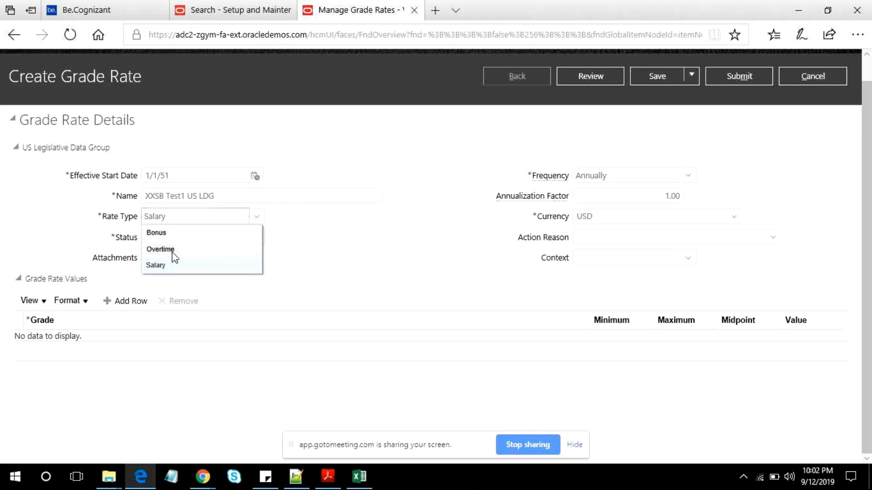
{"action": "left_click", "coordinate": [257, 238]}
{"action": "left_click", "coordinate": [294, 237]}
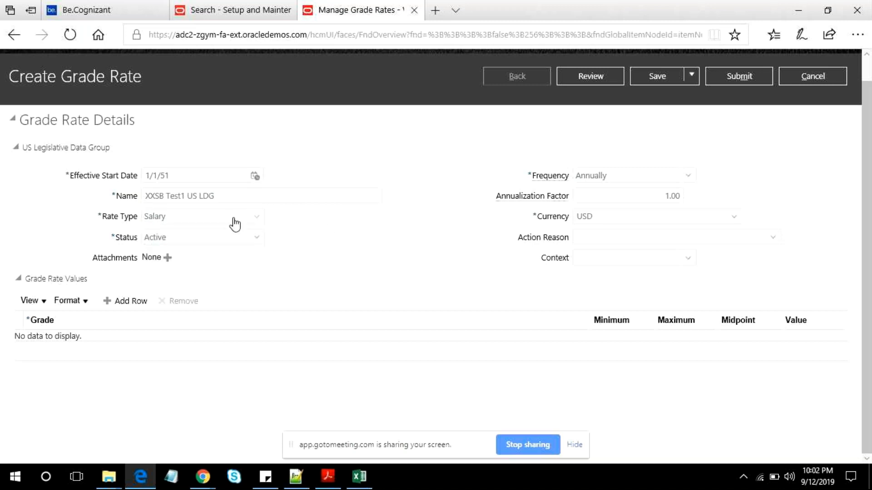
{"action": "left_click", "coordinate": [234, 220]}
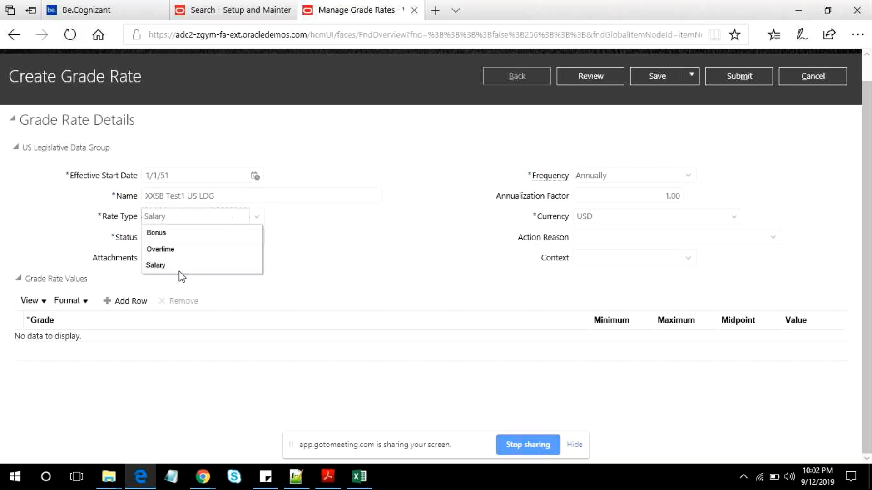
{"action": "left_click", "coordinate": [300, 275]}
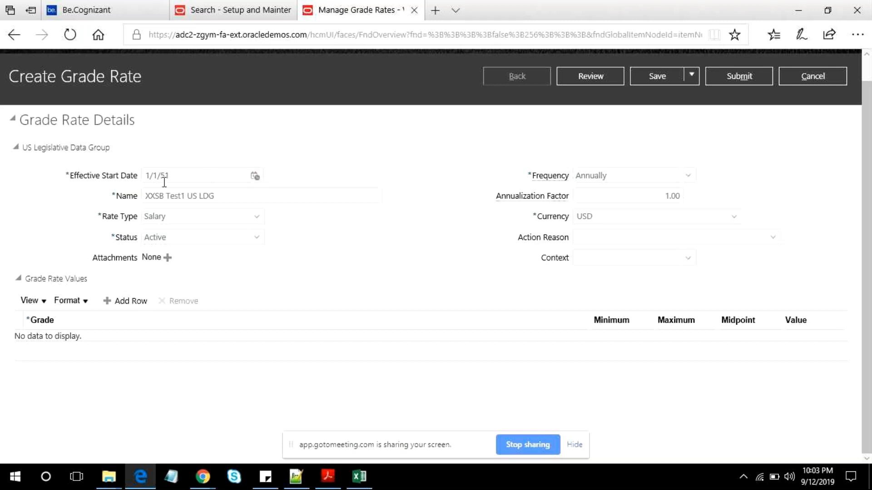
{"action": "left_click", "coordinate": [194, 177]}
{"action": "left_click_drag", "start_coordinate": [153, 175], "coordinate": [377, 255]}
{"action": "left_click", "coordinate": [375, 251]}
- Try Monthly as the grade rate's frequency to compare the annualization factor, and return it to Annually
{"action": "left_click", "coordinate": [665, 180]}
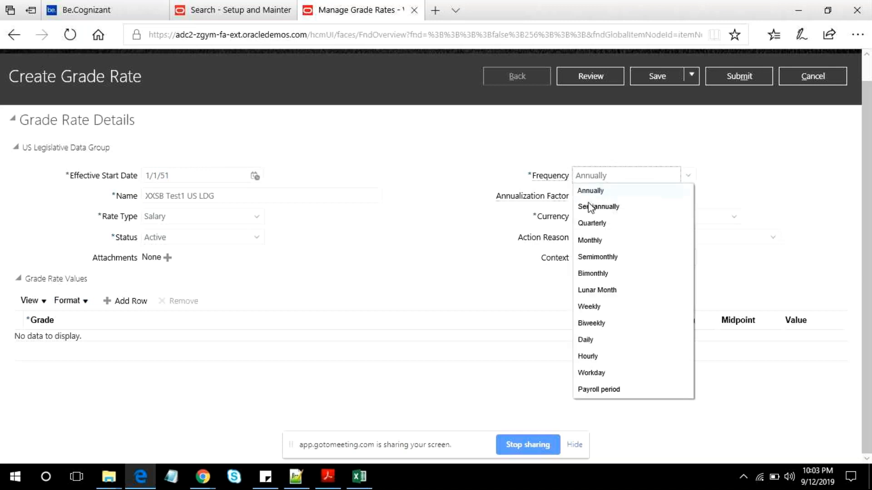
{"action": "left_click", "coordinate": [607, 240]}
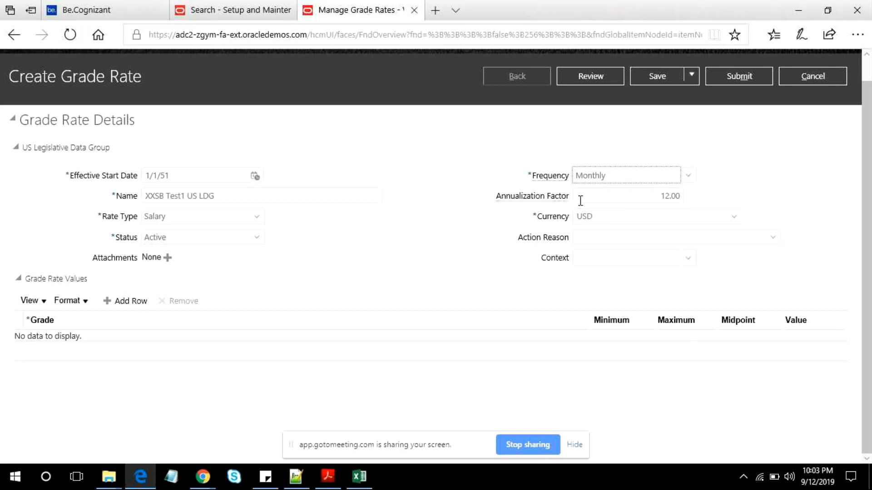
{"action": "left_click", "coordinate": [689, 177]}
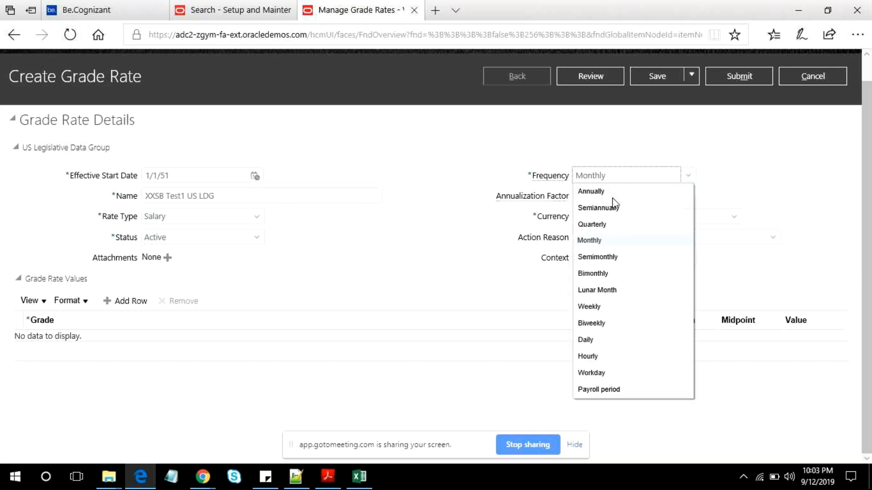
{"action": "left_click", "coordinate": [629, 190]}
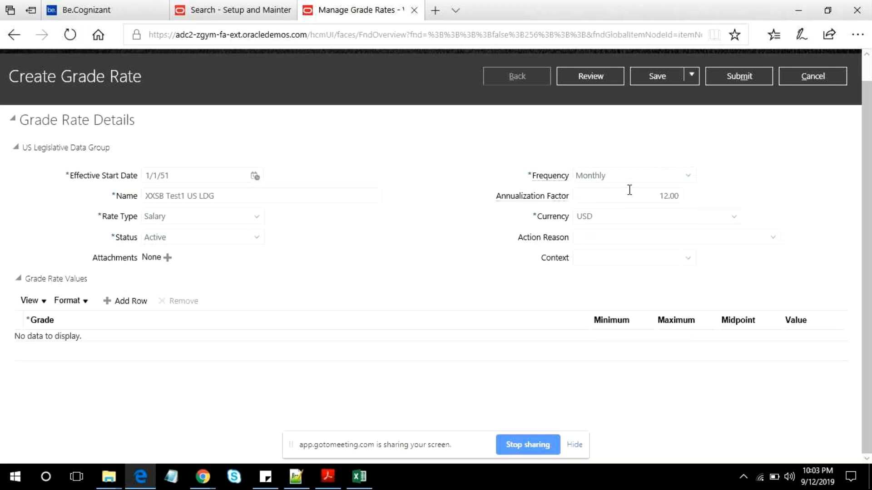
{"action": "left_click", "coordinate": [687, 175]}
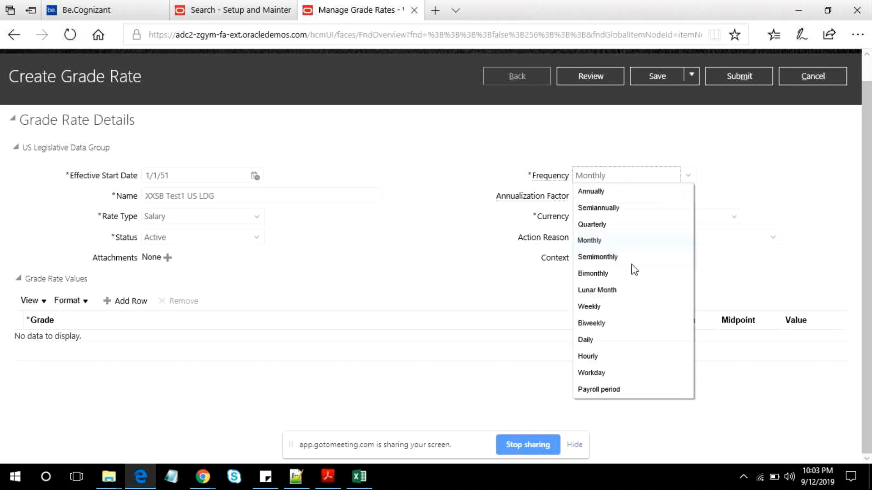
{"action": "left_click", "coordinate": [591, 191]}
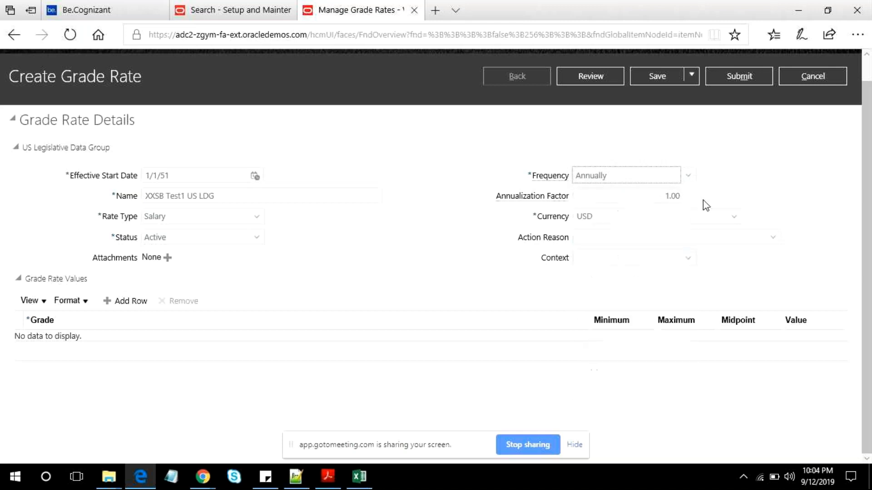
- Set the grade rate's frequency to Hourly
{"action": "left_click", "coordinate": [685, 178]}
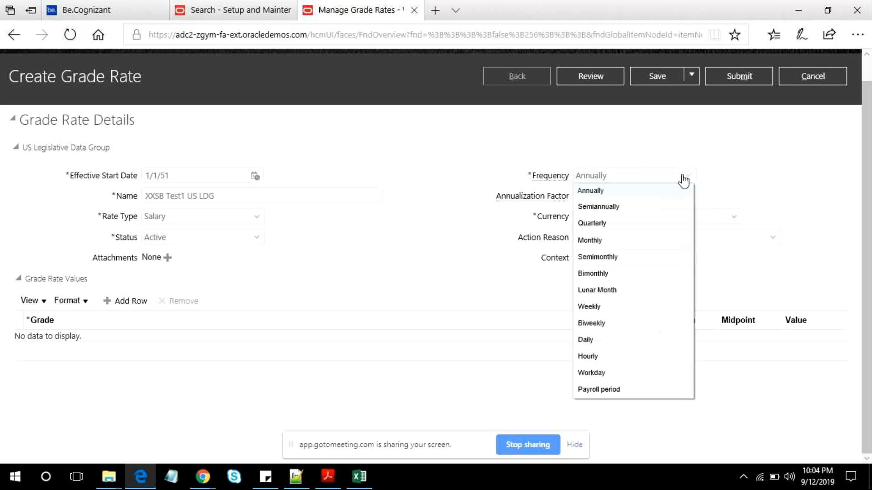
{"action": "left_click", "coordinate": [591, 357]}
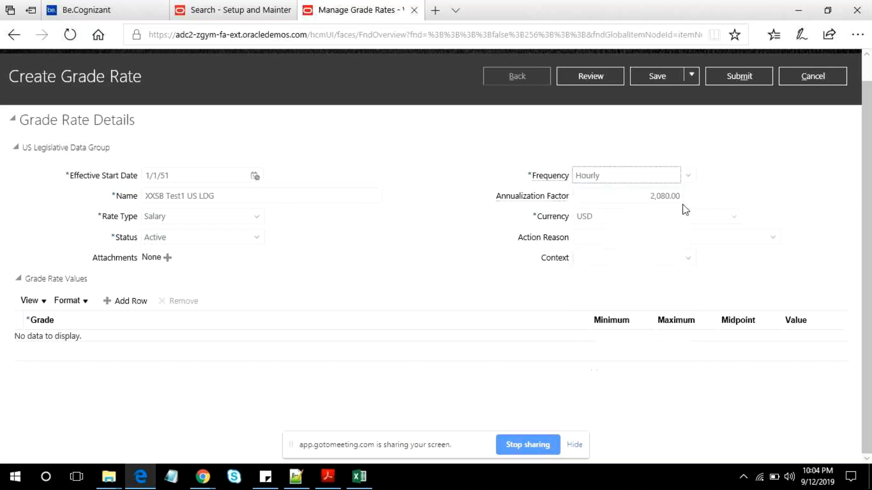
- Add the calculation "40 * 52 = 2080" to the Notepad++ notes, two blank lines below Overtime, and return to the Oracle page
{"action": "left_click", "coordinate": [296, 478]}
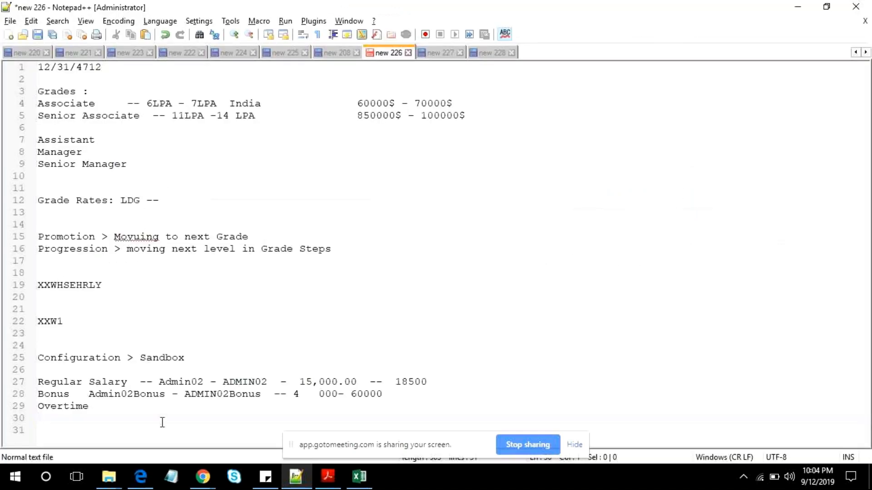
{"action": "key", "text": "Return"}
{"action": "key", "text": "Return"}
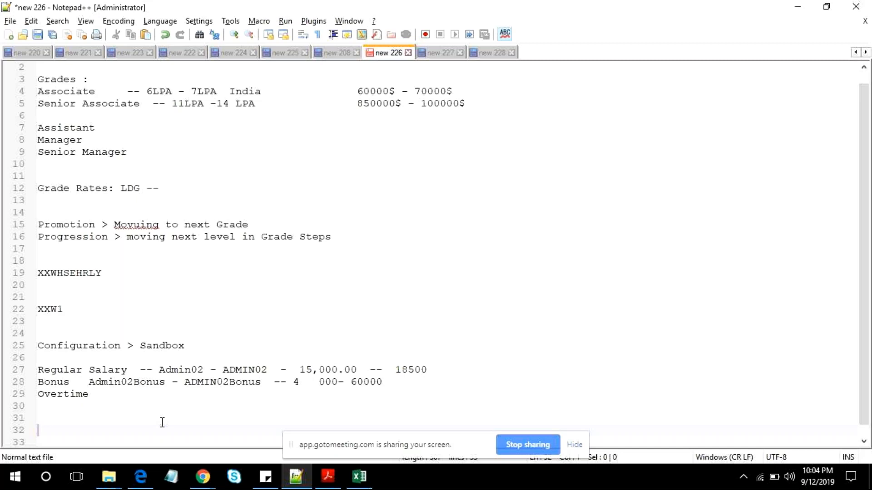
{"action": "type", "text": "40 * 52 = 2080"}
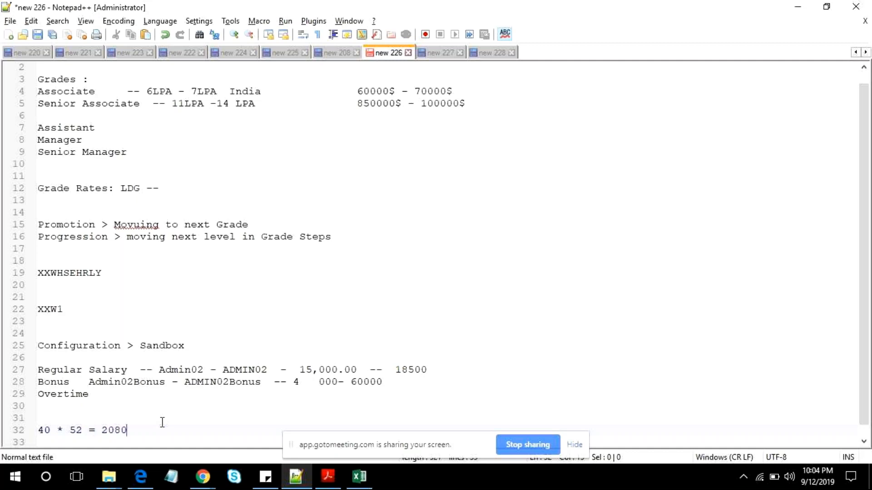
{"action": "key", "text": "alt+Tab"}
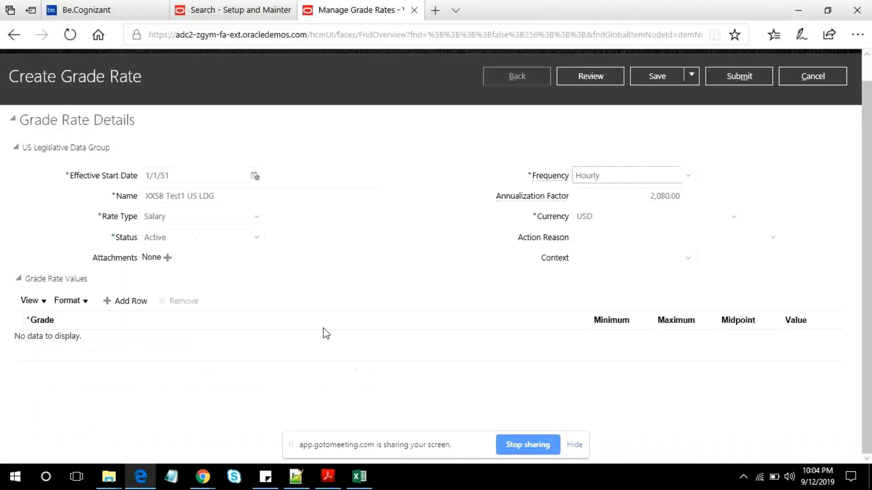
- Review the "40 * 52 = 2080" calculation in the Notepad++ notes and return to the Oracle grade rate page
{"action": "key", "text": "alt+Tab"}
{"action": "left_click", "coordinate": [26, 430]}
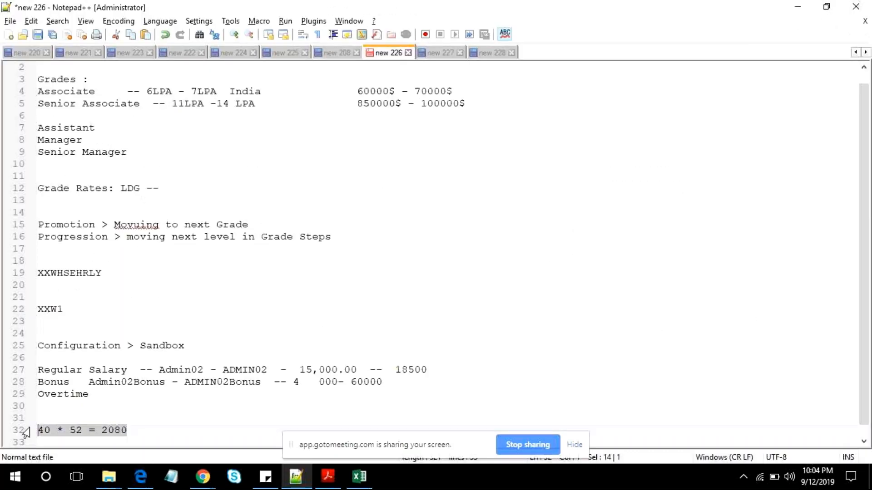
{"action": "left_click", "coordinate": [76, 430]}
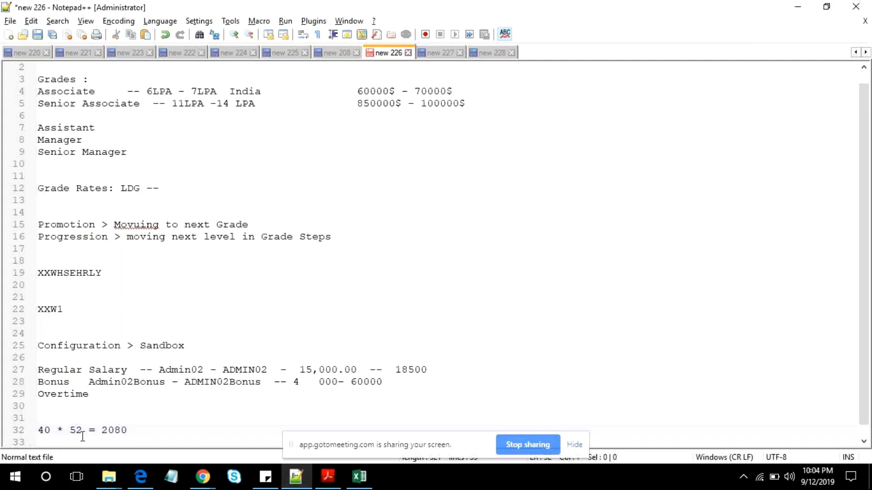
{"action": "key", "text": "End"}
{"action": "key", "text": "alt+Tab"}
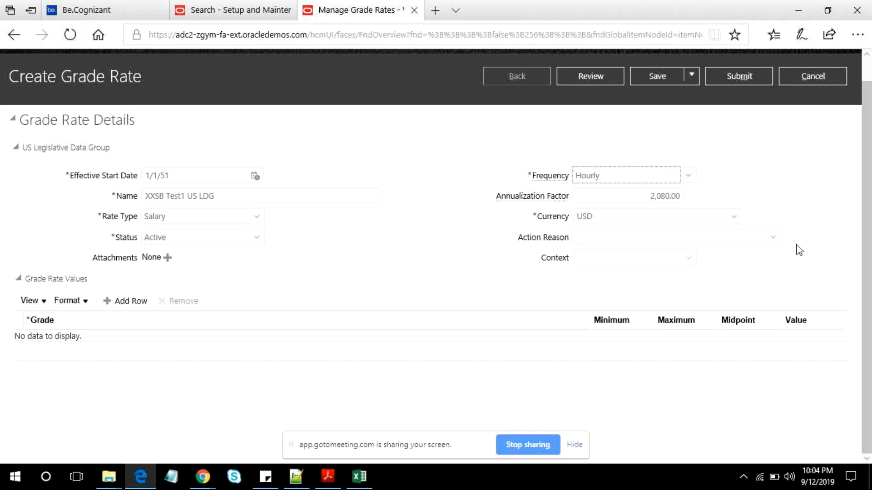
- Examine the search dialog for the grade rate's Action Reason and close it without selecting a reason
{"action": "left_click", "coordinate": [773, 237]}
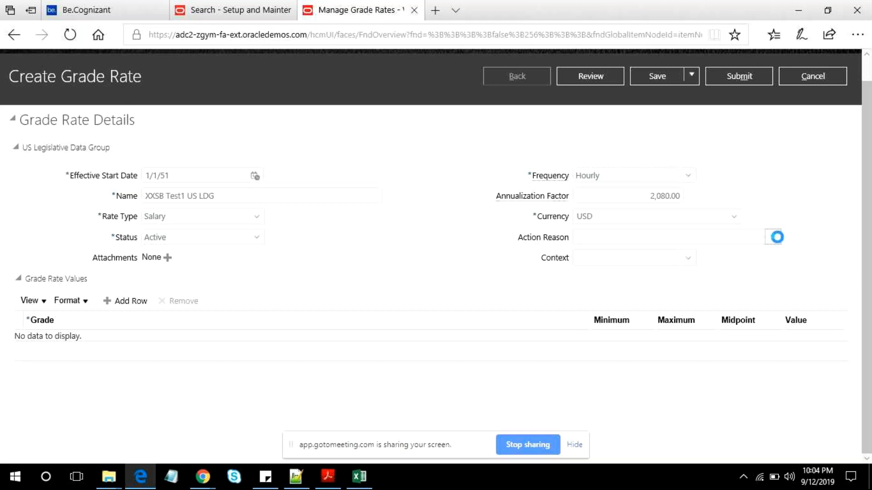
{"action": "left_click", "coordinate": [450, 255]}
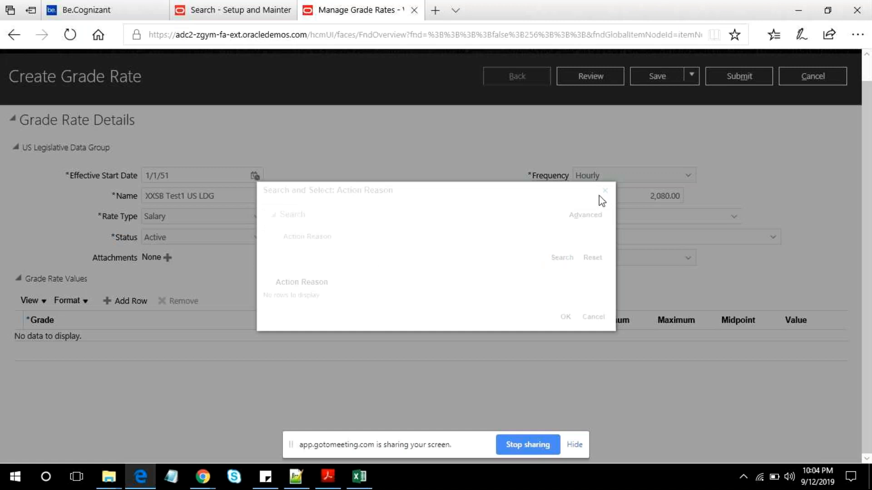
{"action": "left_click", "coordinate": [600, 194]}
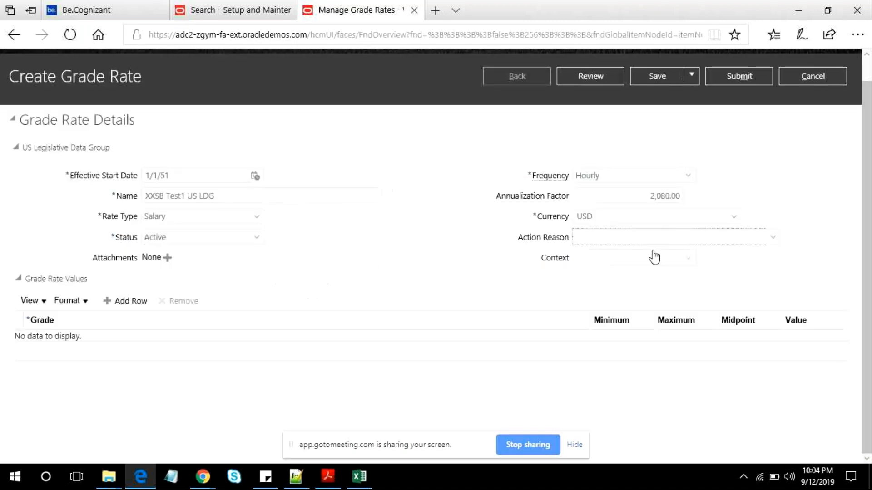
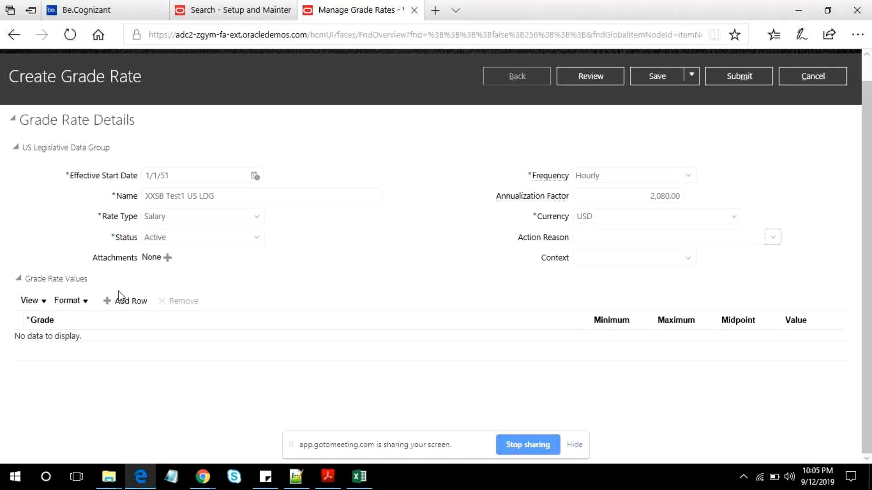
- Add the line "Grades > Grades Rates to the Grades" to the Notepad++ notes, two blank lines below the "40 * 52 = 2080" calculation
{"action": "left_click", "coordinate": [297, 483]}
{"action": "left_click", "coordinate": [154, 423]}
{"action": "key", "text": "Return"}
{"action": "key", "text": "Return"}
{"action": "key", "text": "Return"}
{"action": "type", "text": "Gra"}
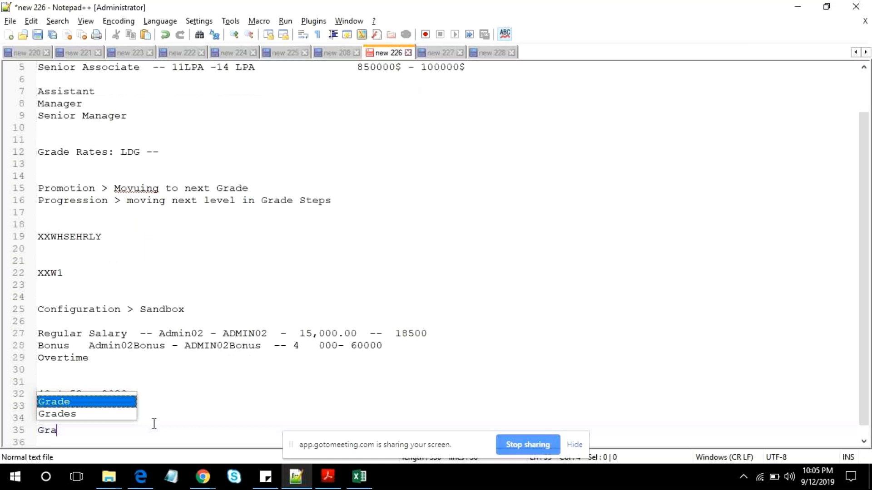
{"action": "type", "text": "des "}
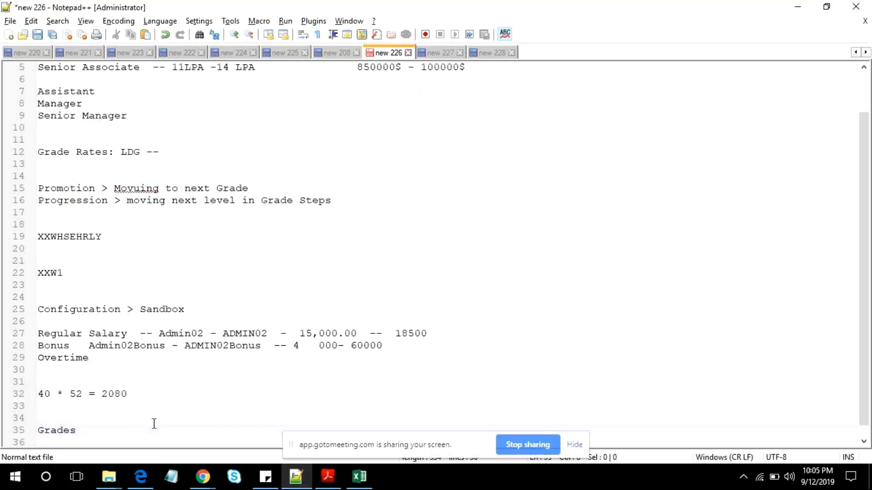
{"action": "type", "text": "> Gra"}
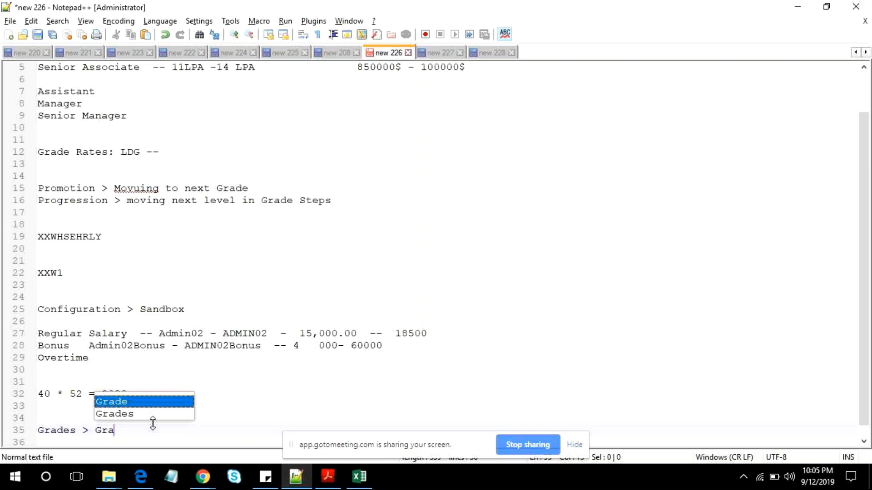
{"action": "type", "text": "des "}
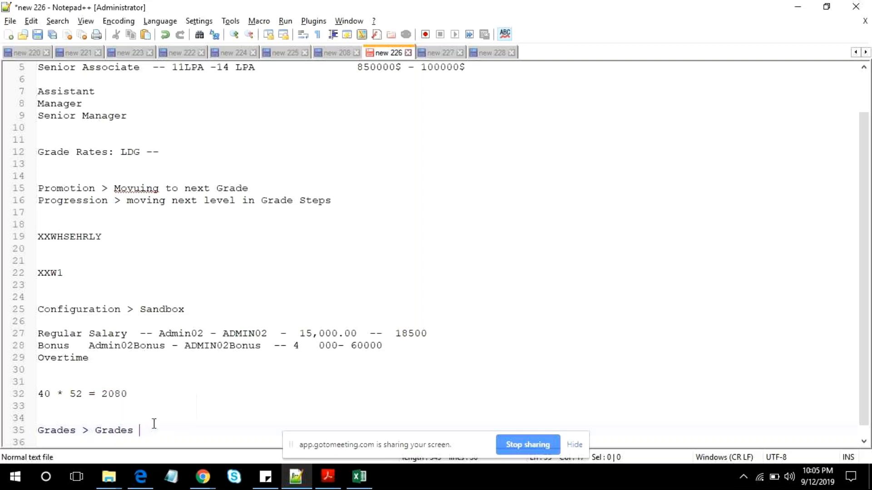
{"action": "type", "text": "Rates to t"}
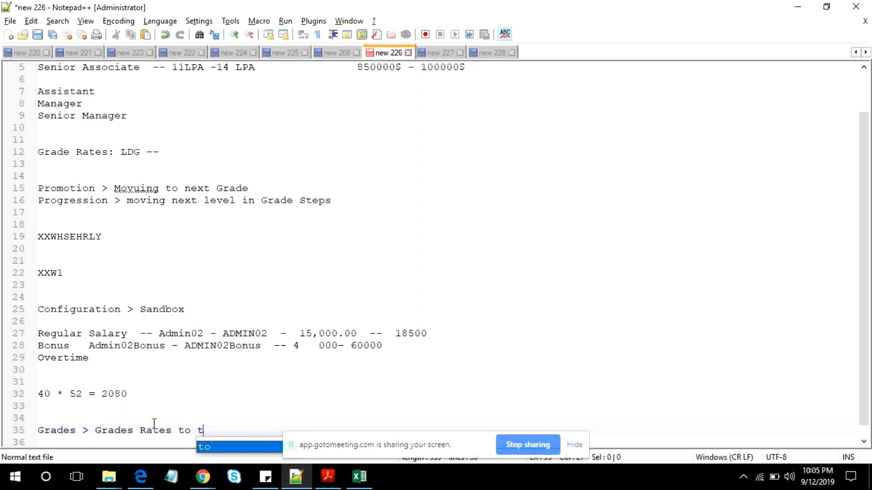
{"action": "type", "text": "he "}
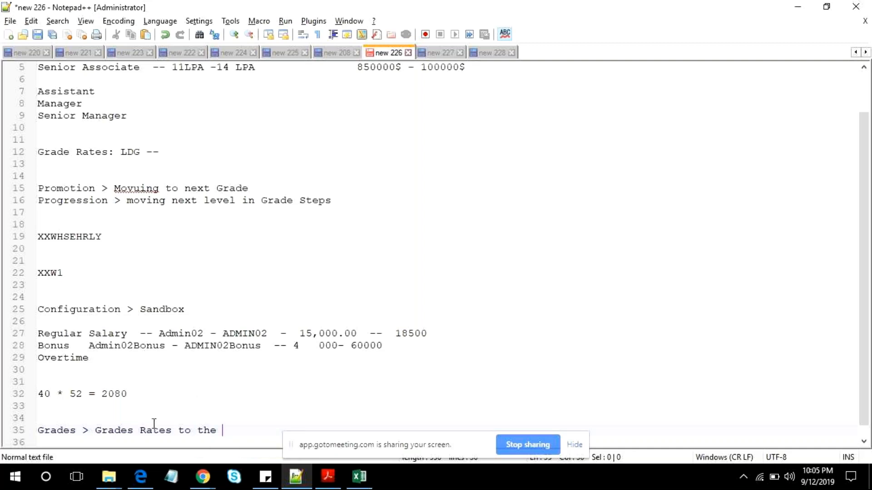
{"action": "type", "text": "Grades"}
{"action": "key", "text": "Return"}
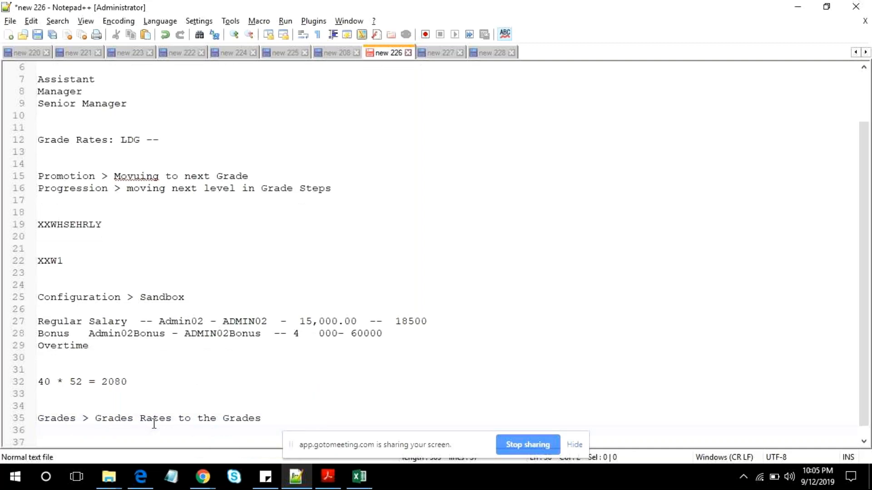
{"action": "type", "text": "Gr"}
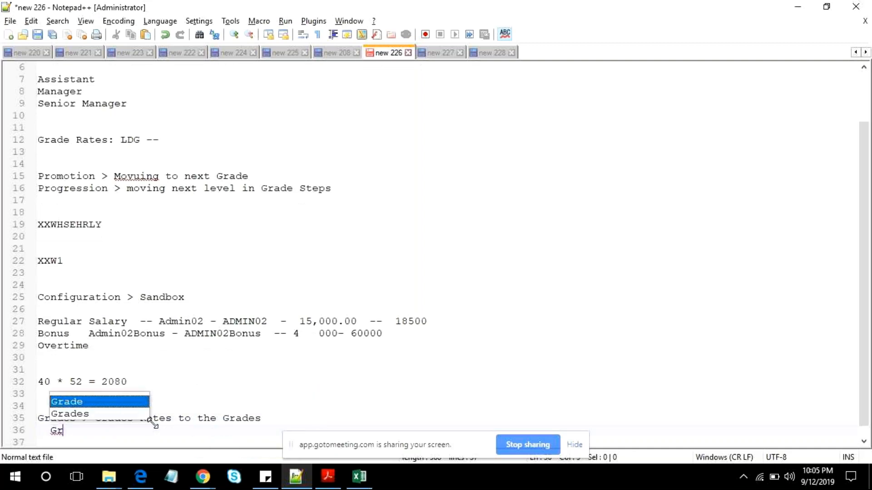
- Add "Grade Rates > Grade" two blank lines below the "Grades > Grades Rates to the Grades" note and return to the Oracle page
{"action": "key", "text": "BackSpace"}
{"action": "key", "text": "BackSpace"}
{"action": "key", "text": "BackSpace"}
{"action": "key", "text": "Return"}
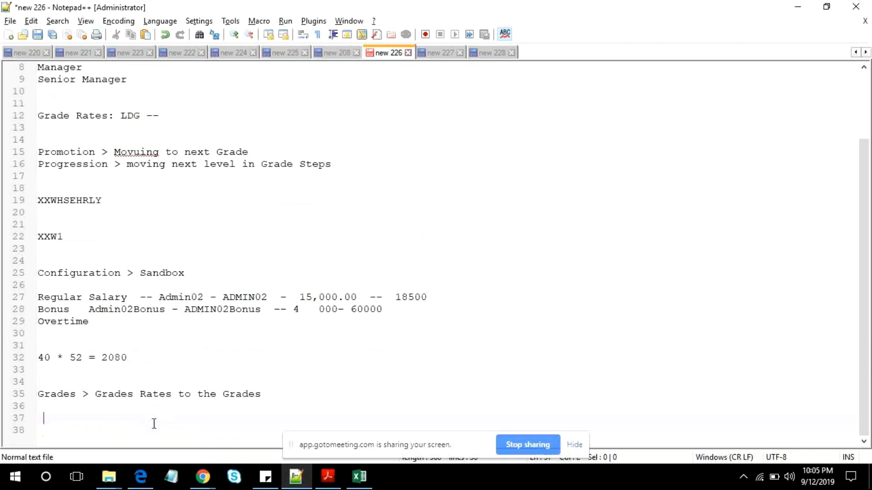
{"action": "key", "text": "Return"}
{"action": "key", "text": "BackSpace"}
{"action": "type", "text": "F"}
{"action": "key", "text": "BackSpace"}
{"action": "type", "text": "Gra"}
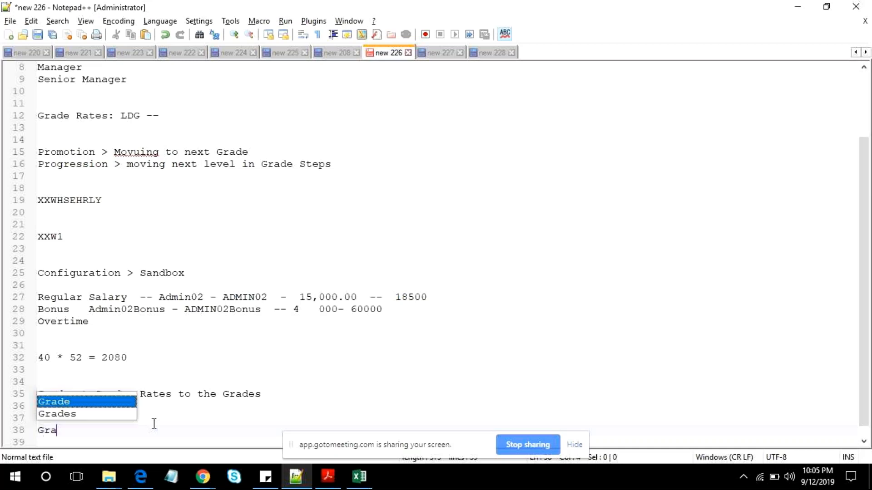
{"action": "type", "text": "de "}
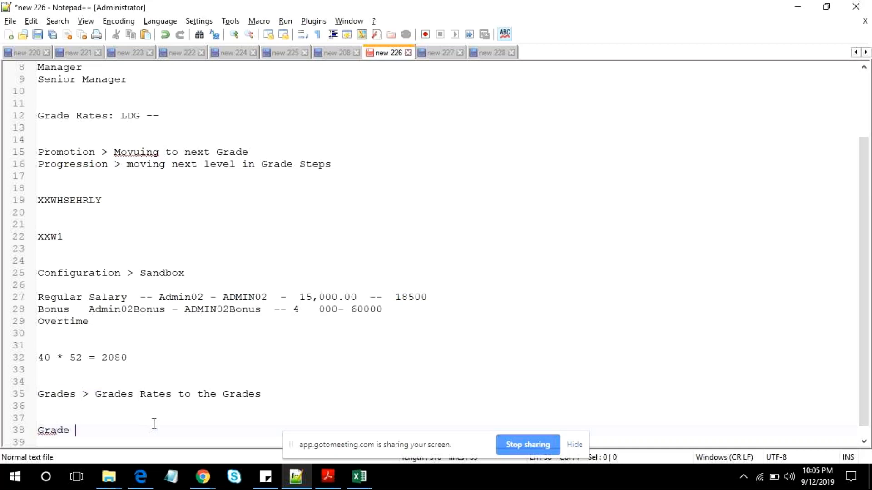
{"action": "type", "text": "Rates >"}
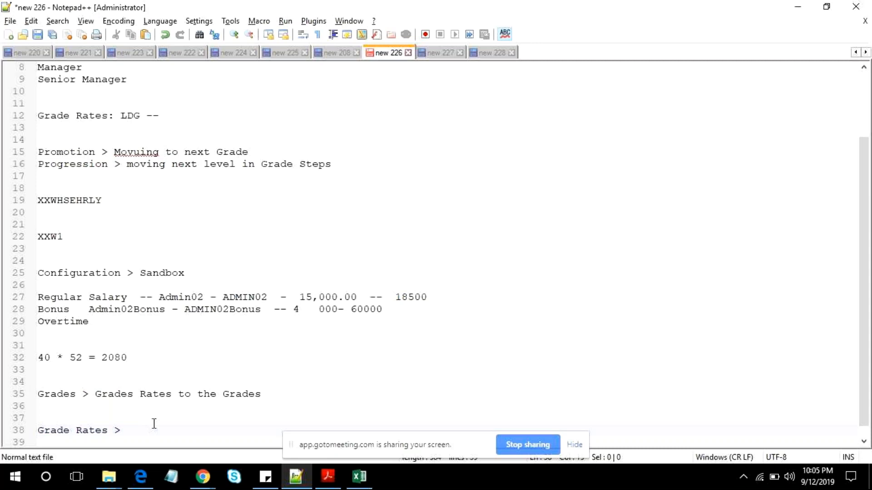
{"action": "type", "text": " Grade"}
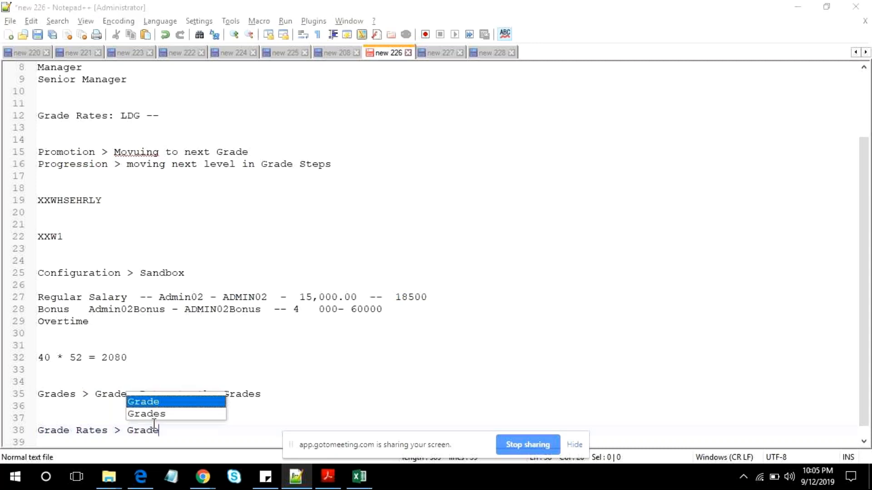
{"action": "key", "text": "alt+Tab"}
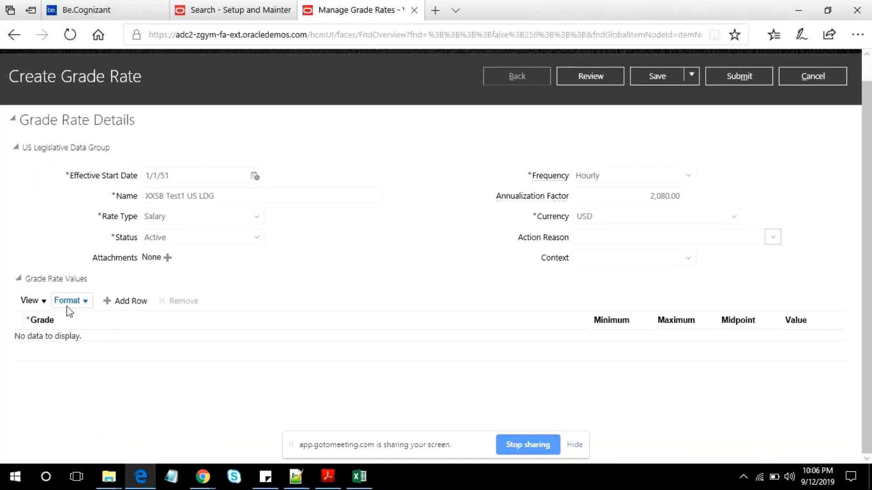
- Add a row to the grade rate values, search grades by the name "Admin%" and select Admin01
{"action": "left_click", "coordinate": [136, 304]}
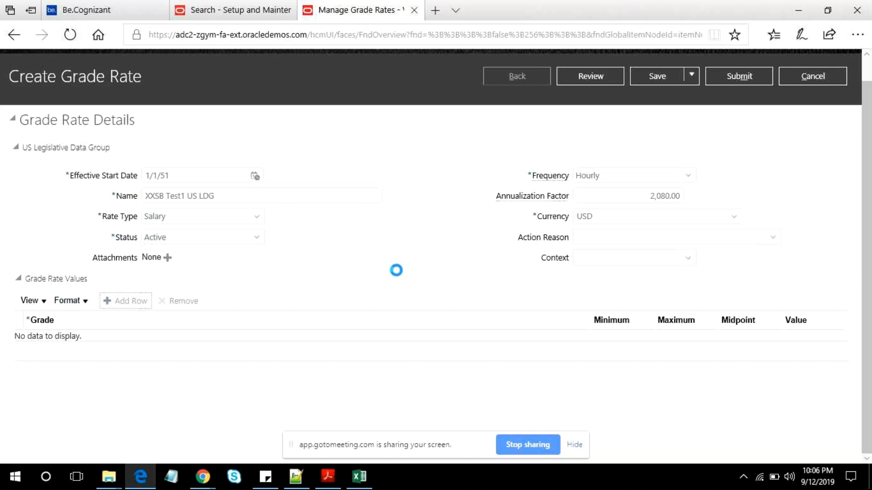
{"action": "left_click", "coordinate": [153, 347]}
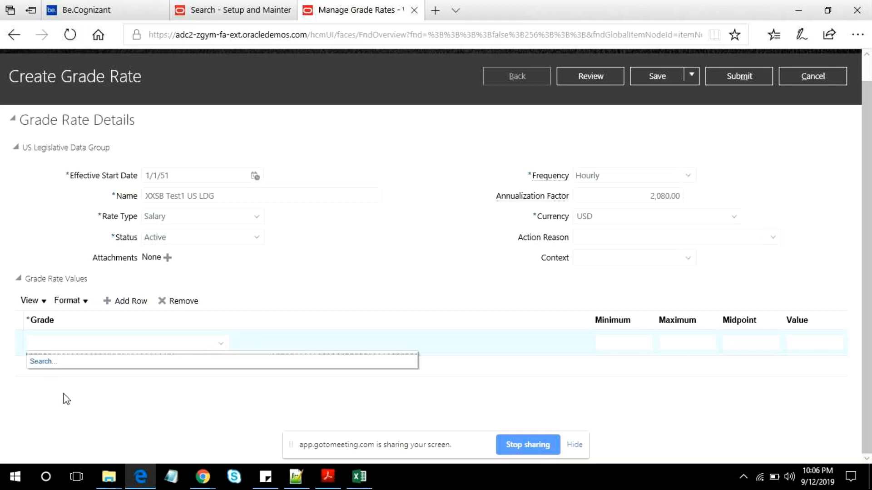
{"action": "left_click", "coordinate": [41, 362]}
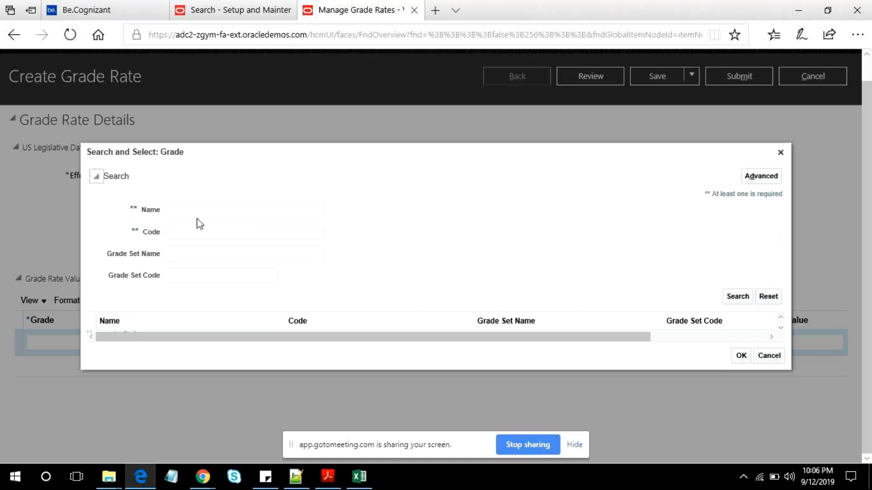
{"action": "left_click", "coordinate": [237, 216]}
{"action": "type", "text": "Ad"}
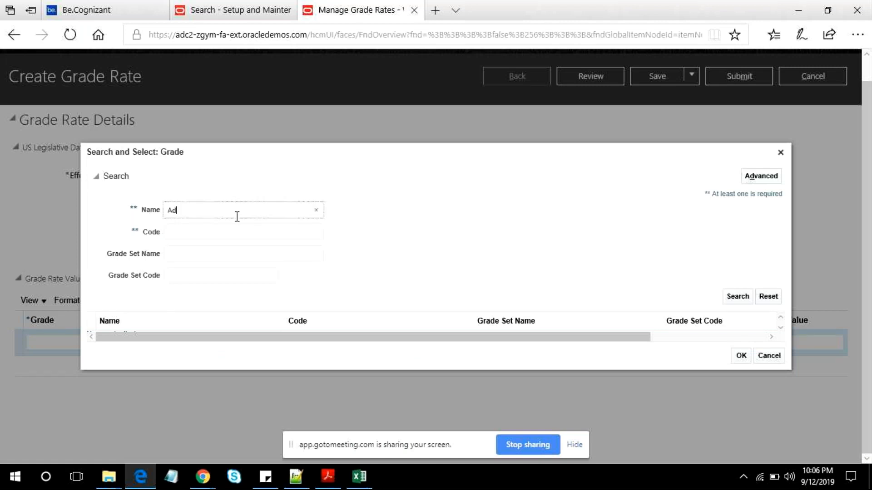
{"action": "type", "text": "min"}
{"action": "key", "text": "Tab"}
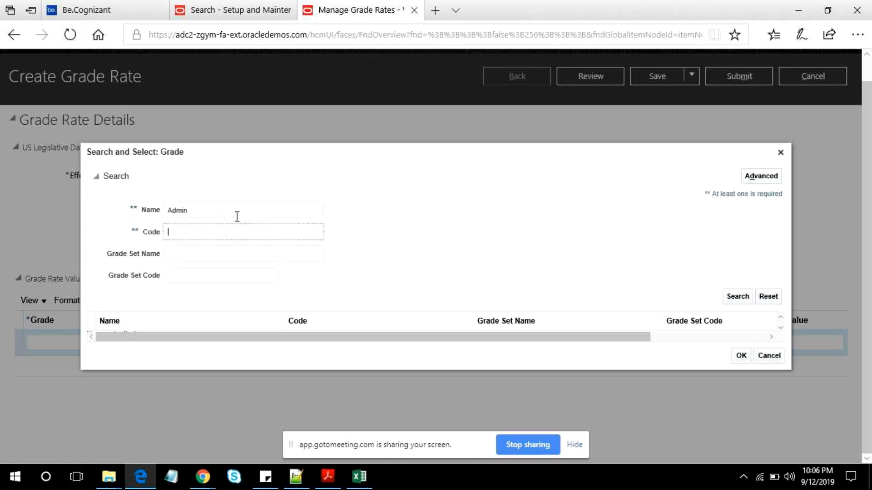
{"action": "left_click", "coordinate": [209, 207]}
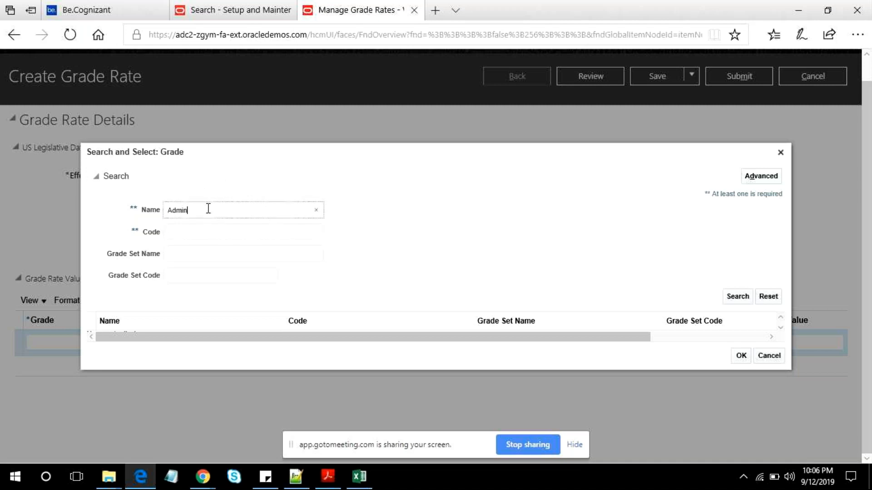
{"action": "type", "text": "%"}
{"action": "key", "text": "Return"}
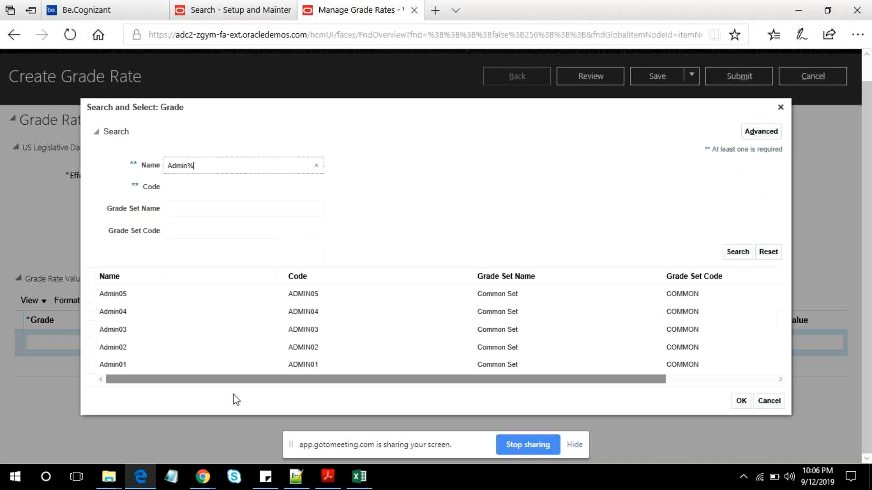
{"action": "left_click", "coordinate": [124, 365]}
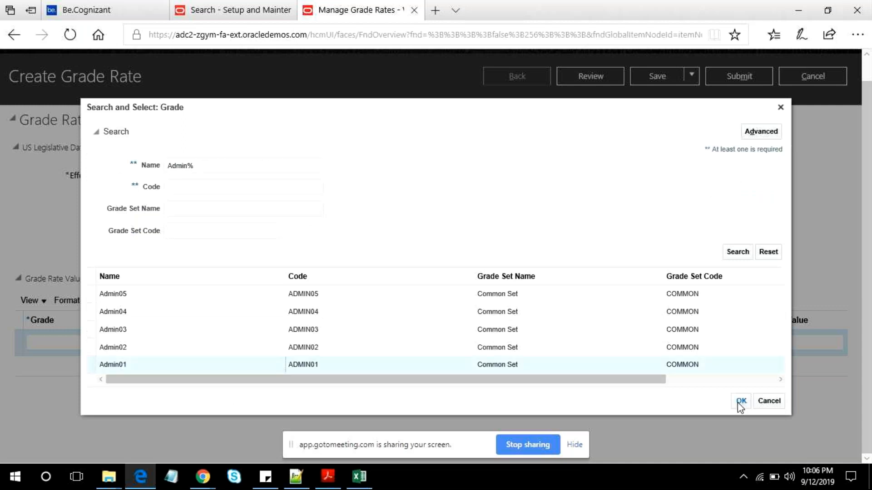
{"action": "left_click", "coordinate": [740, 402]}
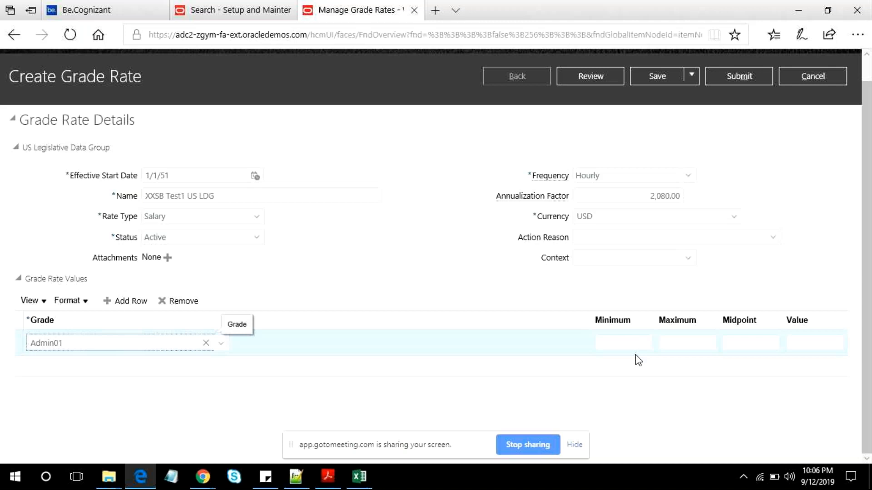
- Set the Admin01 row's minimum to 19,000 and maximum to 37,000
{"action": "left_click", "coordinate": [641, 343]}
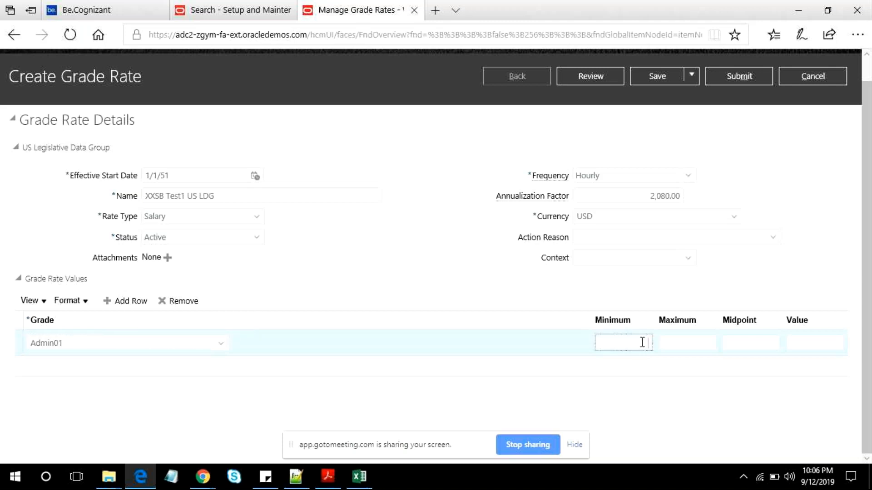
{"action": "type", "text": "19,000"}
{"action": "key", "text": "Tab"}
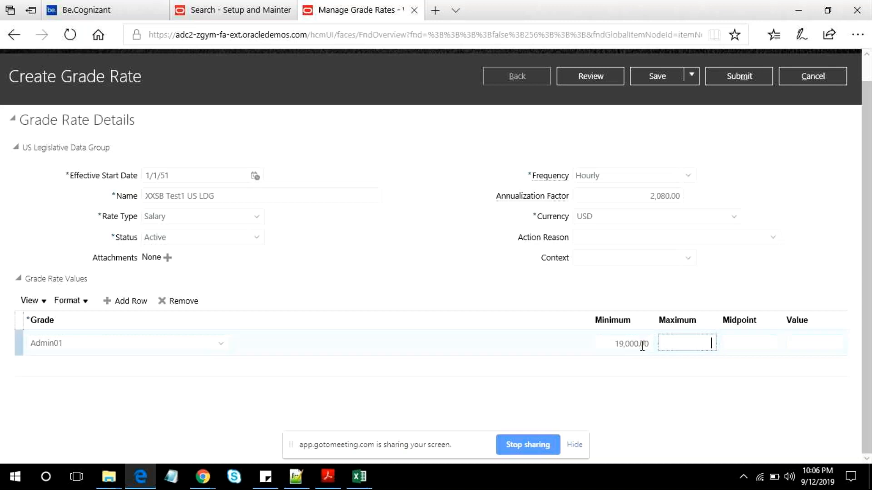
{"action": "type", "text": "370000"}
{"action": "key", "text": "Tab"}
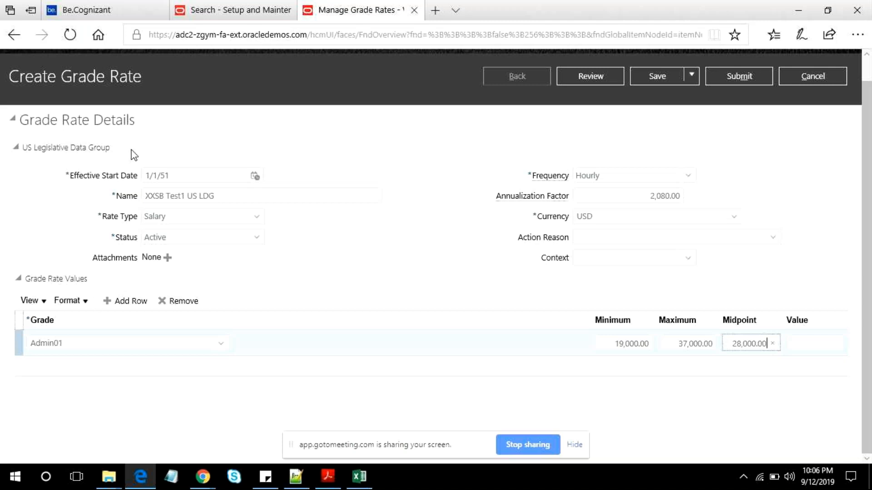
{"action": "left_click", "coordinate": [47, 317]}
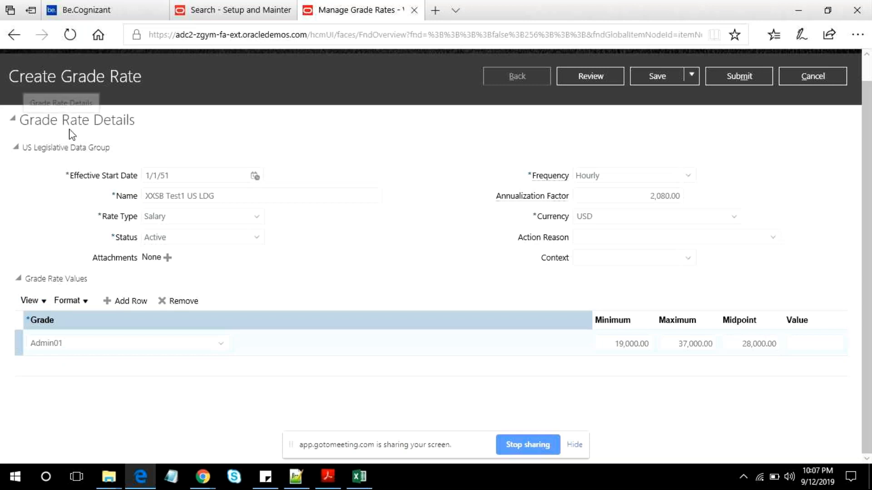
- Review the new grade rate, submit it and confirm the submission
{"action": "left_click", "coordinate": [599, 79]}
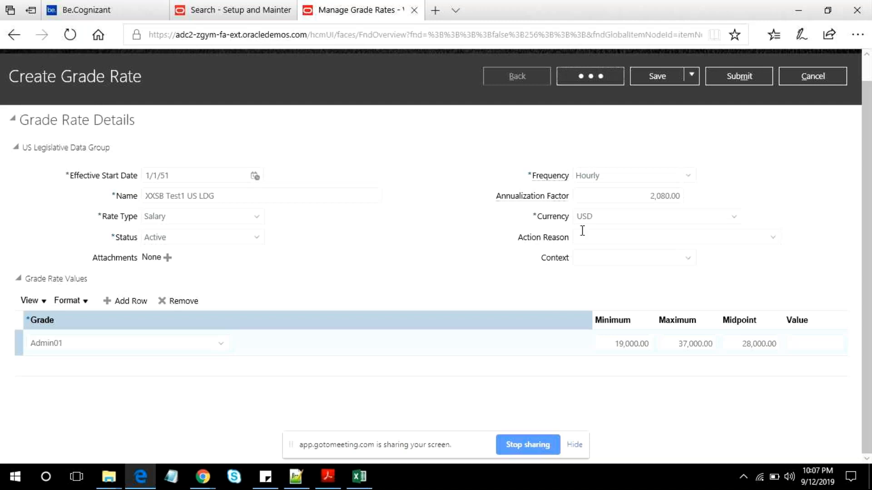
{"action": "left_click", "coordinate": [739, 76]}
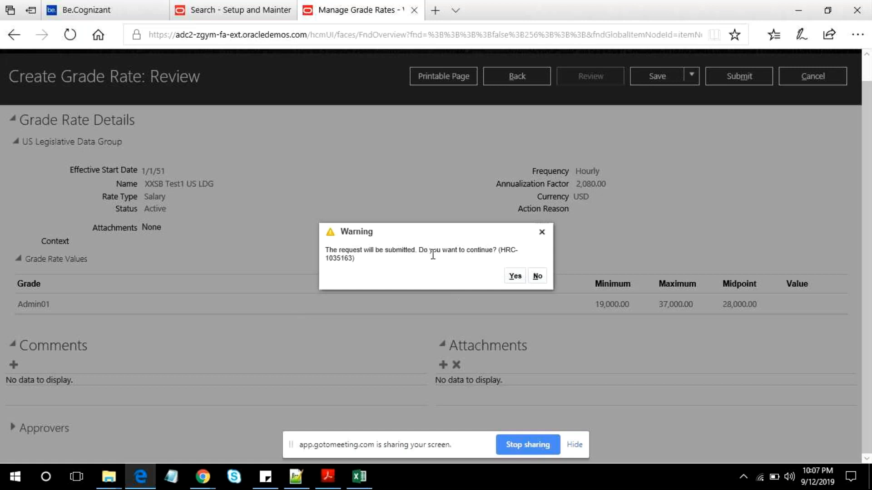
{"action": "left_click", "coordinate": [522, 277]}
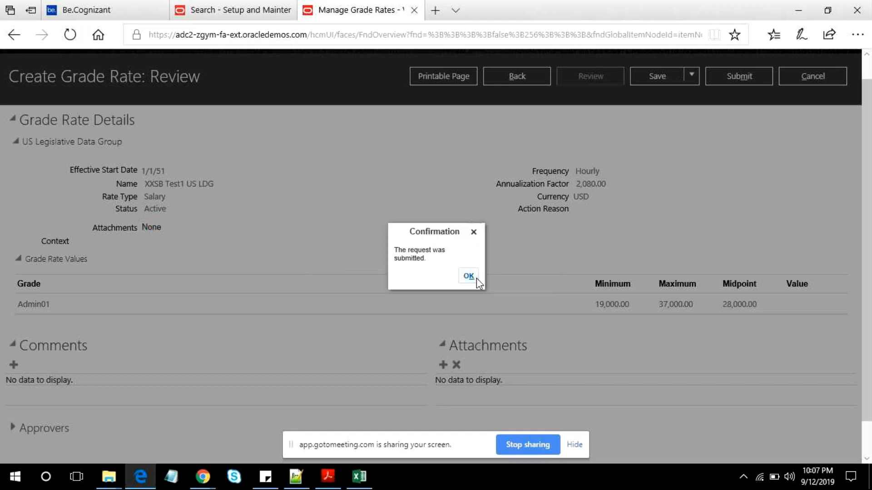
{"action": "left_click", "coordinate": [476, 278]}
- Note "XXSB Test1 US LDG" directly below the "Grades > Grades Rates to the Grades" line in Notepad++ and return to the Oracle page
{"action": "left_click", "coordinate": [295, 473]}
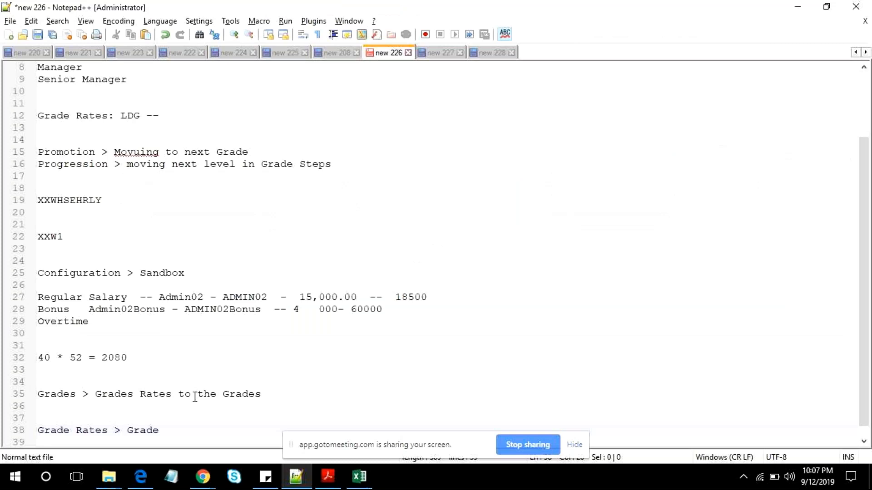
{"action": "key", "text": "Return"}
{"action": "type", "text": "XXSB "}
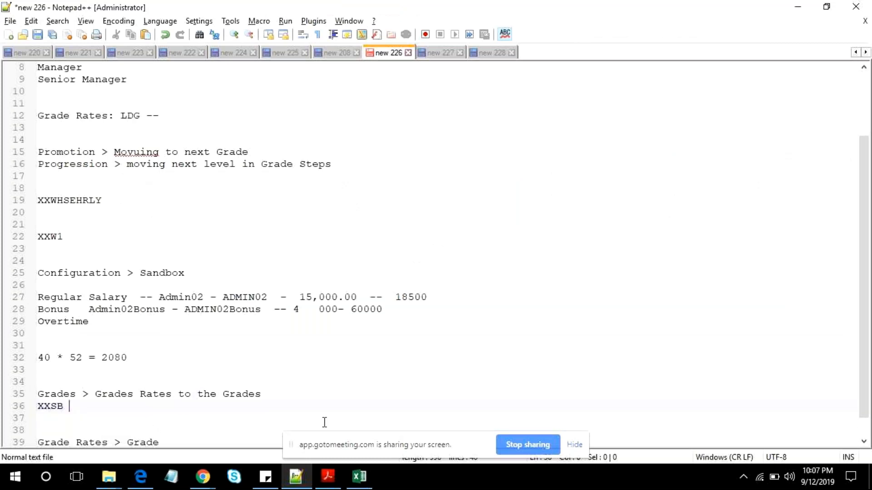
{"action": "type", "text": "Test1 "}
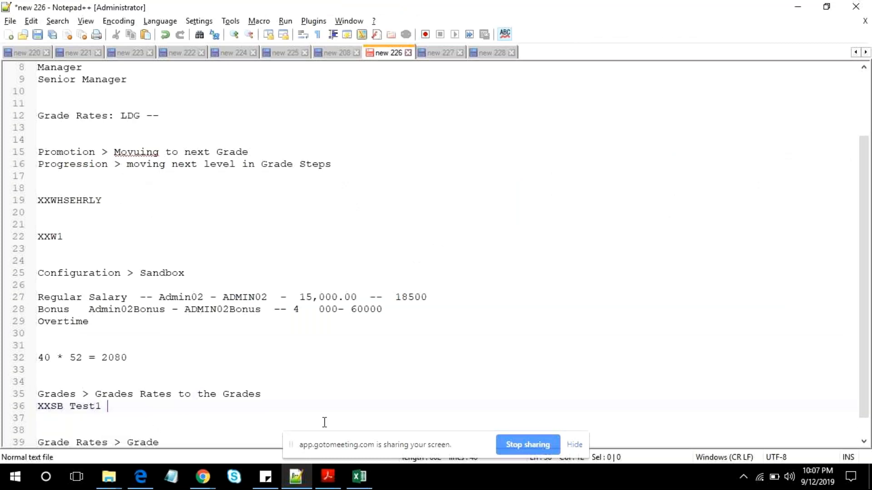
{"action": "type", "text": "US LDG"}
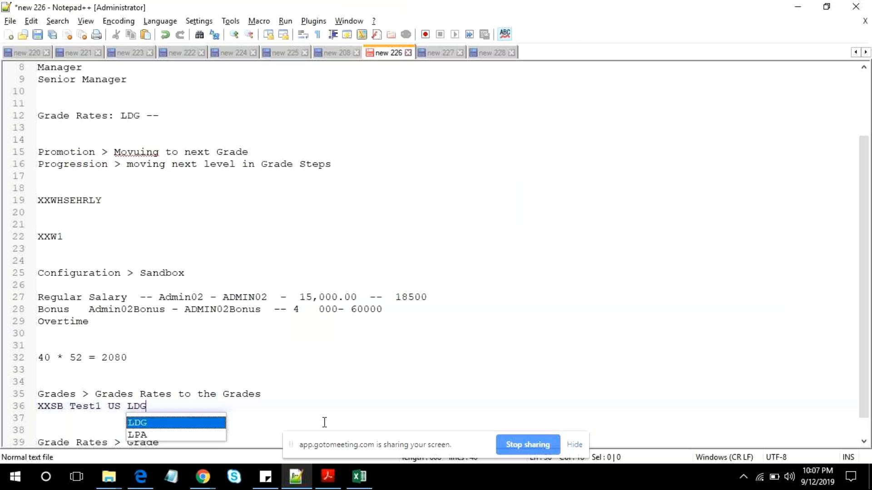
{"action": "key", "text": "alt+Tab"}
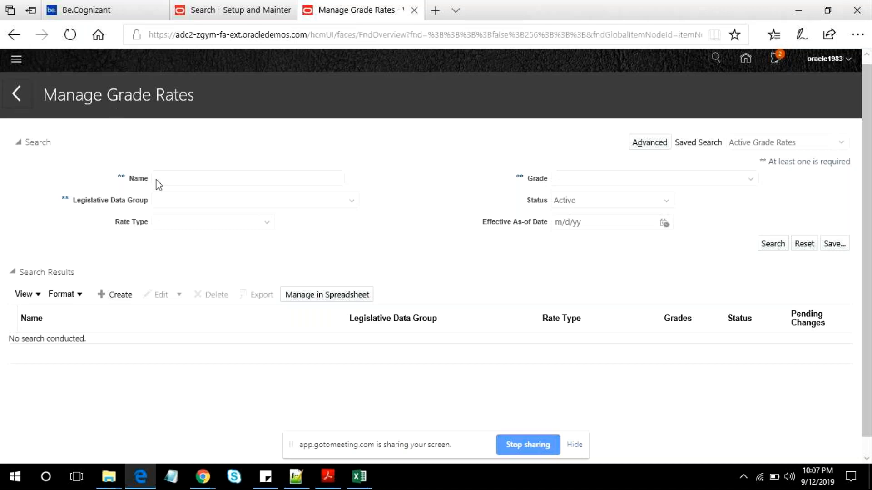
- Go to Manage Grades, search for grades named "Admin" and open the Admin01 grade's rate values
{"action": "scroll", "coordinate": [293, 245], "scroll_direction": "down", "scroll_amount": 3}
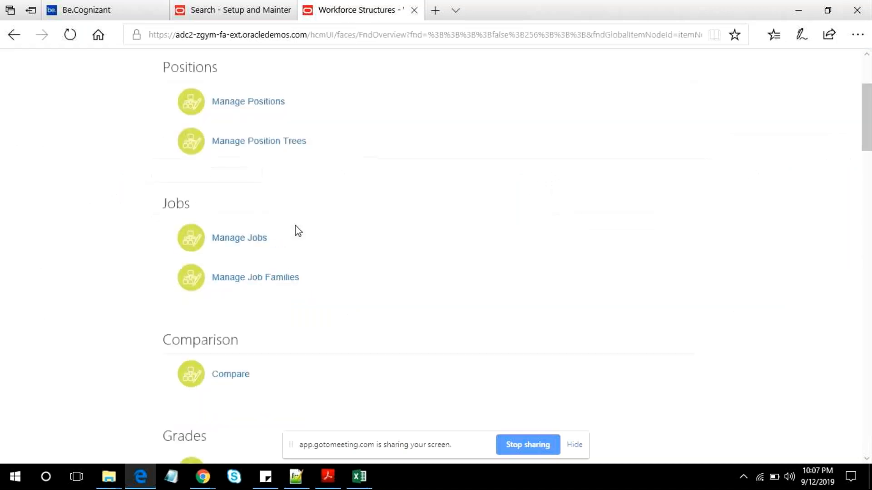
{"action": "scroll", "coordinate": [295, 225], "scroll_direction": "down", "scroll_amount": 4}
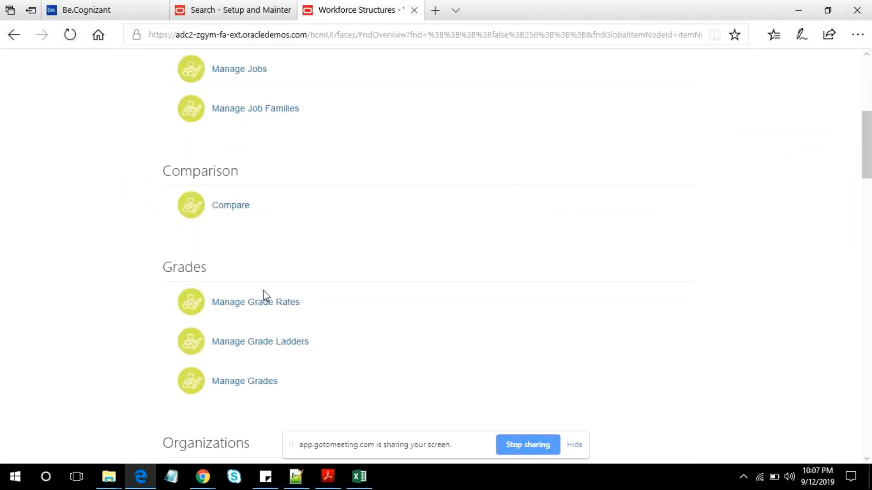
{"action": "left_click", "coordinate": [245, 382]}
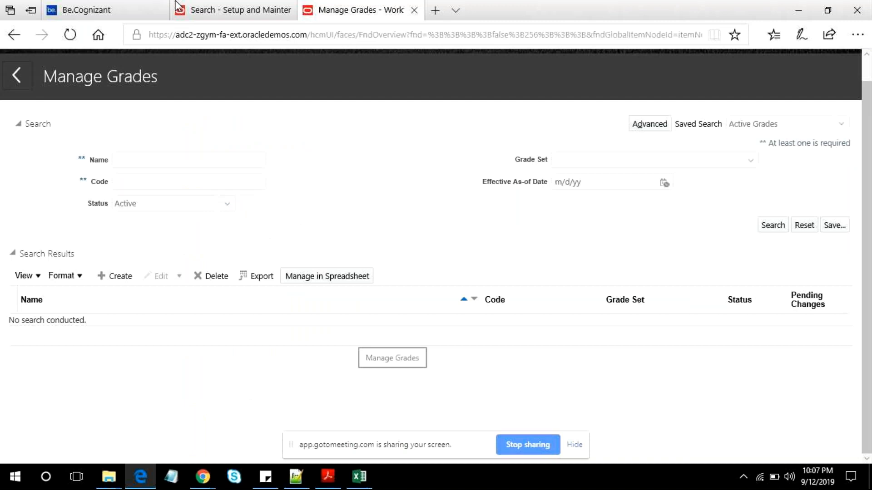
{"action": "left_click", "coordinate": [134, 157]}
{"action": "type", "text": "Admin"}
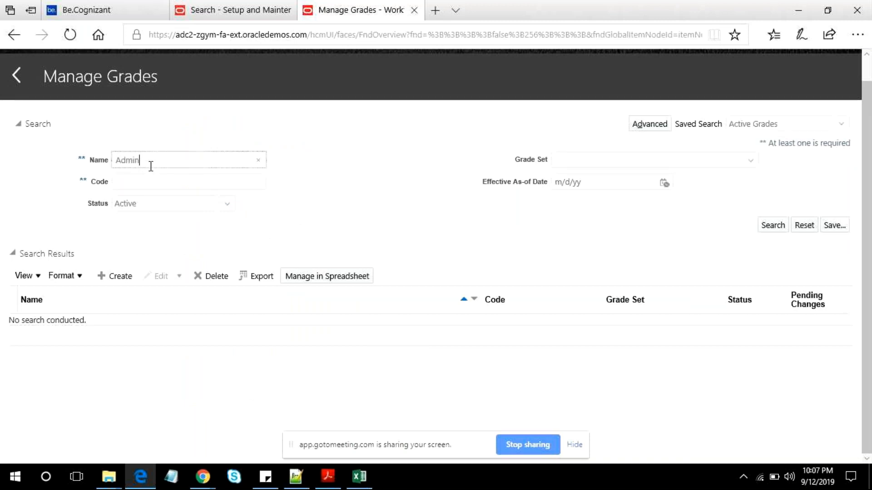
{"action": "key", "text": "Return"}
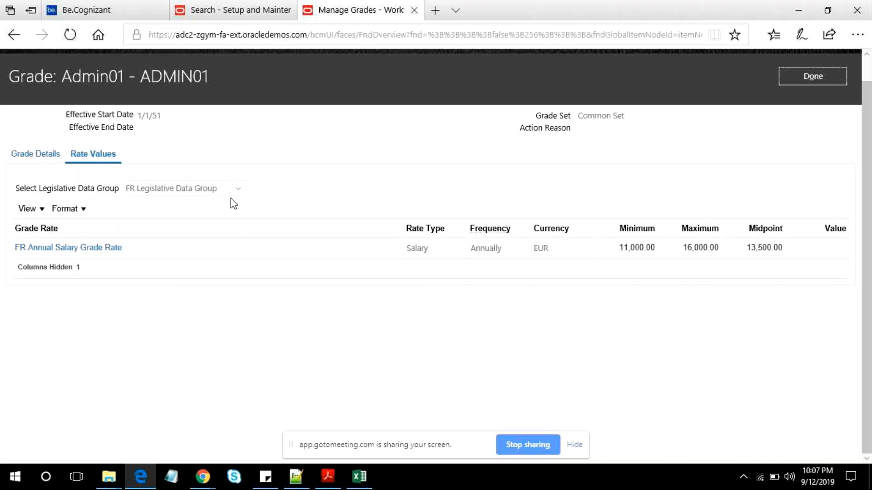
- Show the Admin01 rate values for the US Legislative Data Group
{"action": "left_click", "coordinate": [235, 189]}
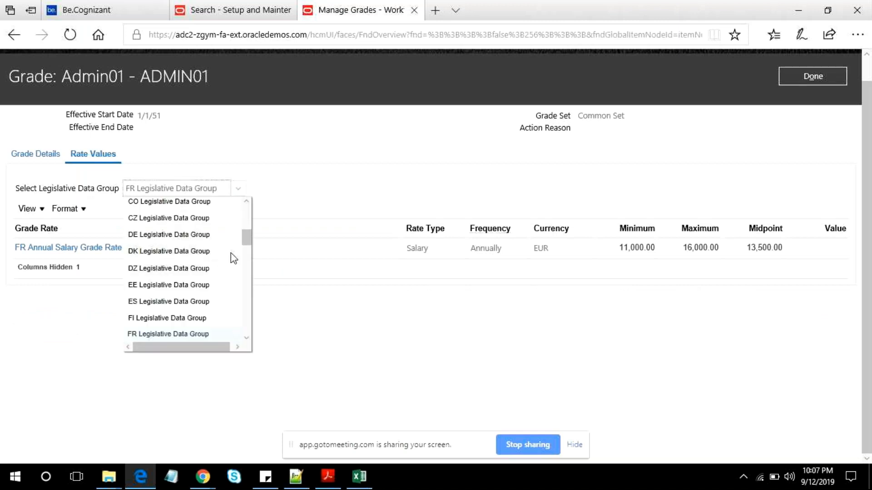
{"action": "scroll", "coordinate": [214, 306], "scroll_direction": "down", "scroll_amount": 4}
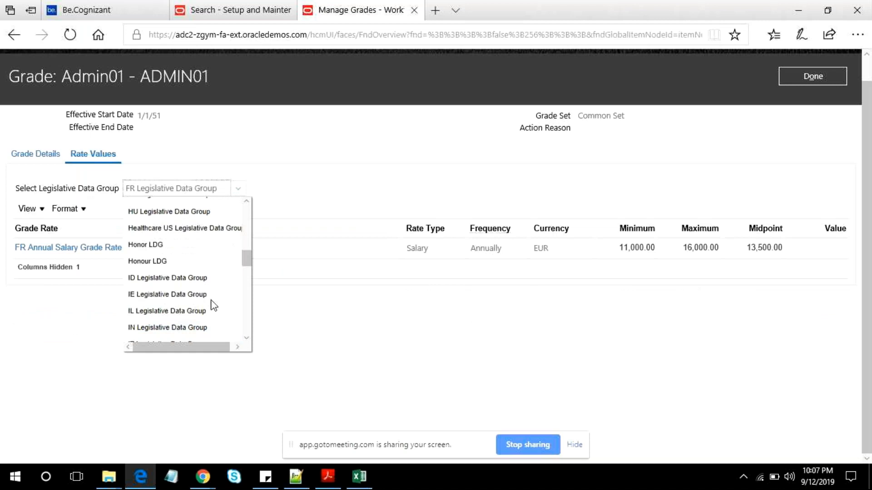
{"action": "scroll", "coordinate": [213, 305], "scroll_direction": "down", "scroll_amount": 10}
{"action": "left_click", "coordinate": [200, 313]}
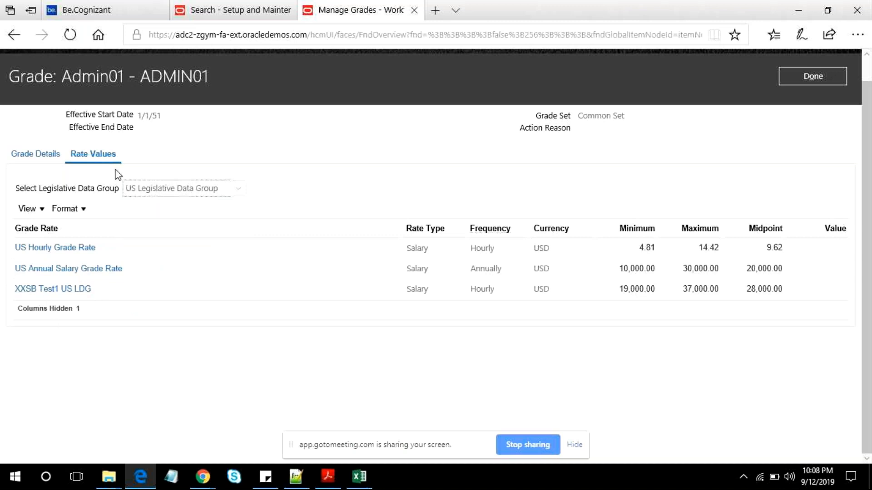
- Check the minimum, maximum and midpoint of the XXSB Test1 US LDG rate for Admin01, then close the grade
{"action": "double_click", "coordinate": [113, 69]}
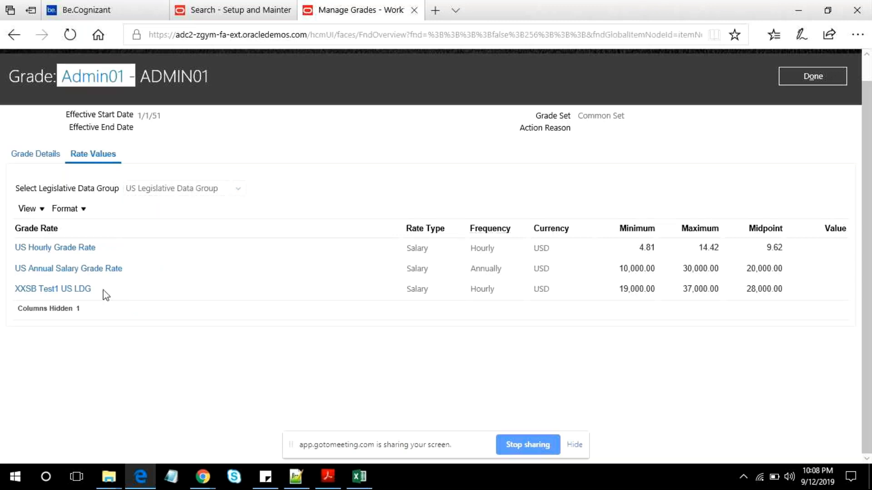
{"action": "double_click", "coordinate": [640, 291]}
{"action": "double_click", "coordinate": [700, 289]}
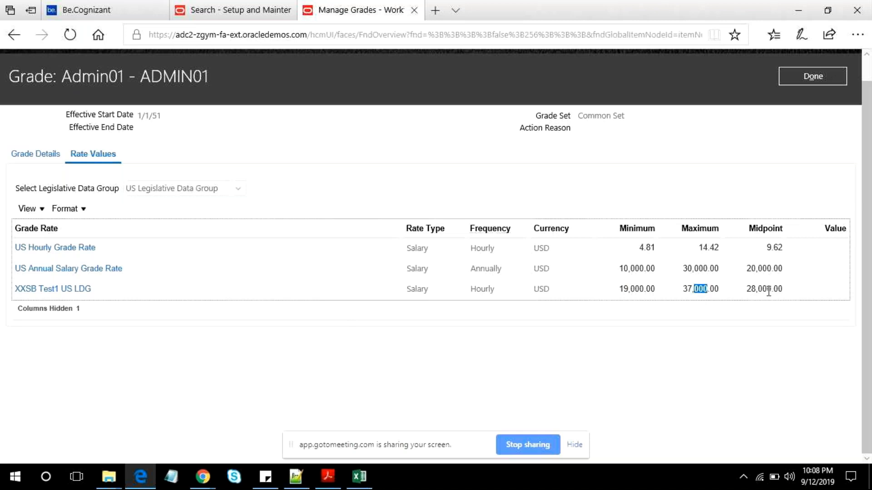
{"action": "double_click", "coordinate": [755, 289]}
{"action": "left_click", "coordinate": [757, 288]}
{"action": "double_click", "coordinate": [756, 289]}
{"action": "left_click", "coordinate": [810, 76]}
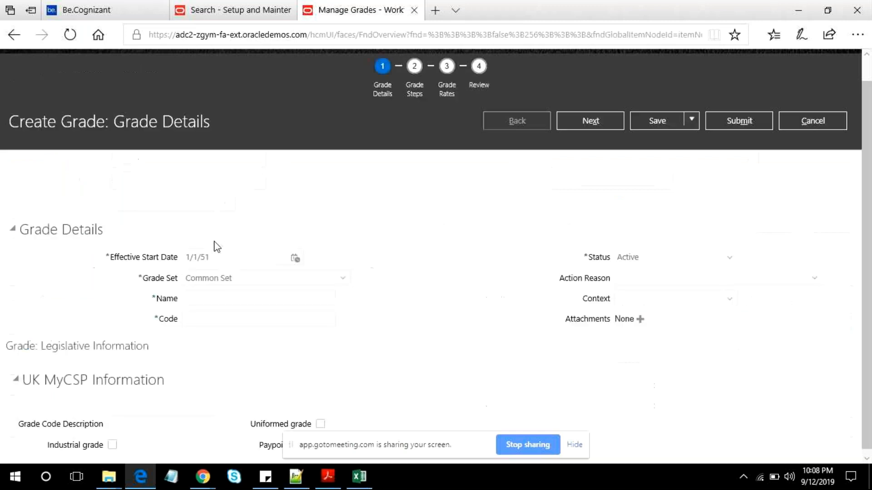
- Enter "XX Test1 Grade" as the new grade's name and "XXT1G" as its code
{"action": "left_click", "coordinate": [213, 237]}
{"action": "type", "text": "XX "}
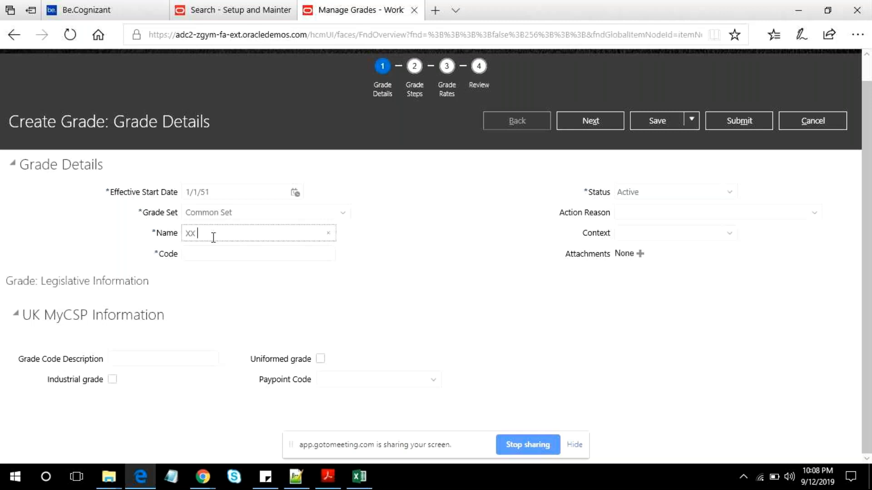
{"action": "type", "text": "Test Grade"}
{"action": "key", "text": "Tab"}
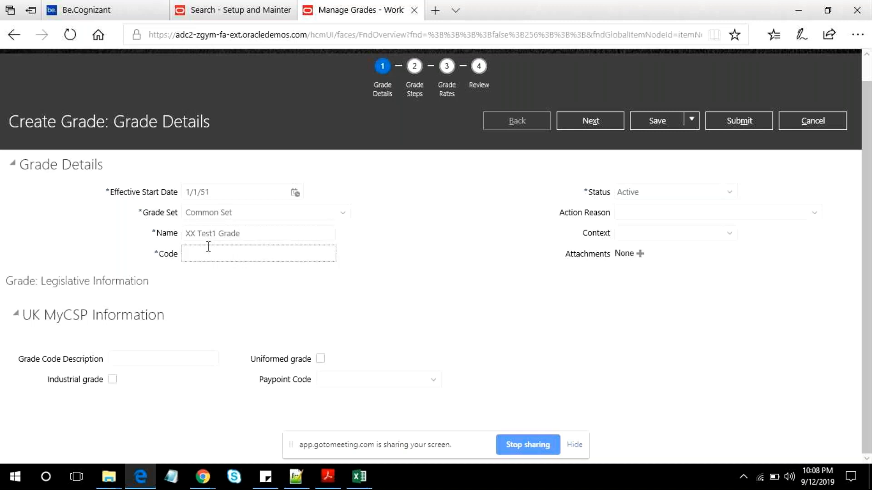
{"action": "type", "text": "XXT1"}
{"action": "type", "text": "e"}
- Enter "Grade Created for Testing" as the new grade's code description
{"action": "left_click", "coordinate": [138, 355]}
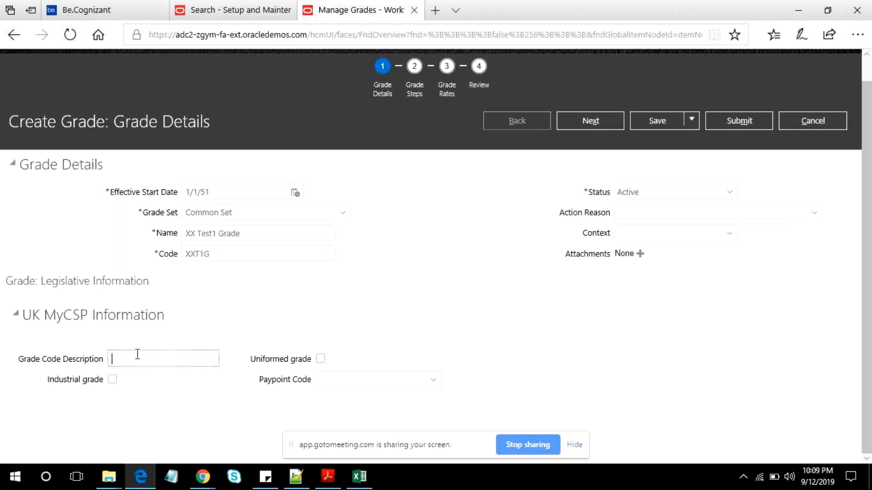
{"action": "left_click", "coordinate": [87, 403]}
{"action": "left_click", "coordinate": [127, 362]}
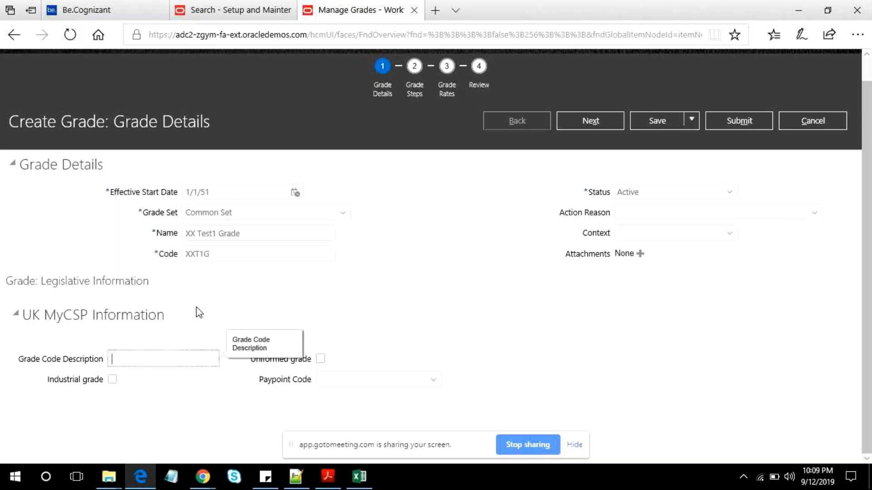
{"action": "type", "text": "Grade Created for Tes"}
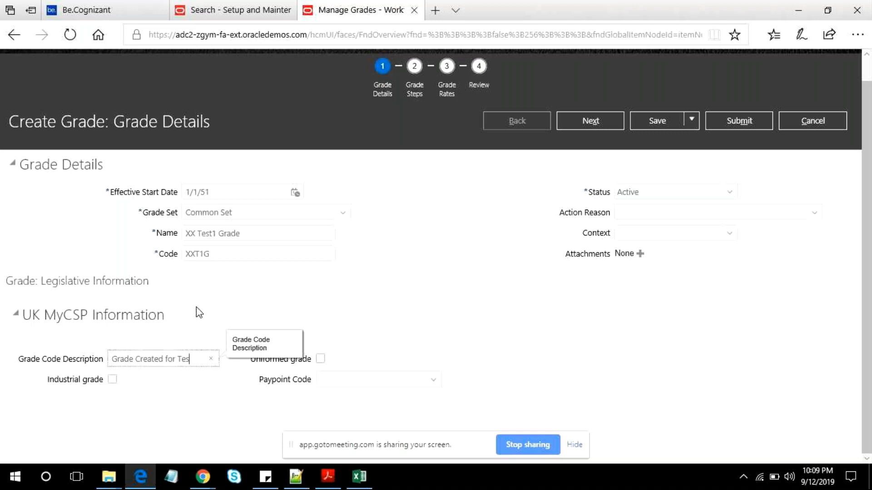
{"action": "type", "text": "ting"}
{"action": "key", "text": "Tab"}
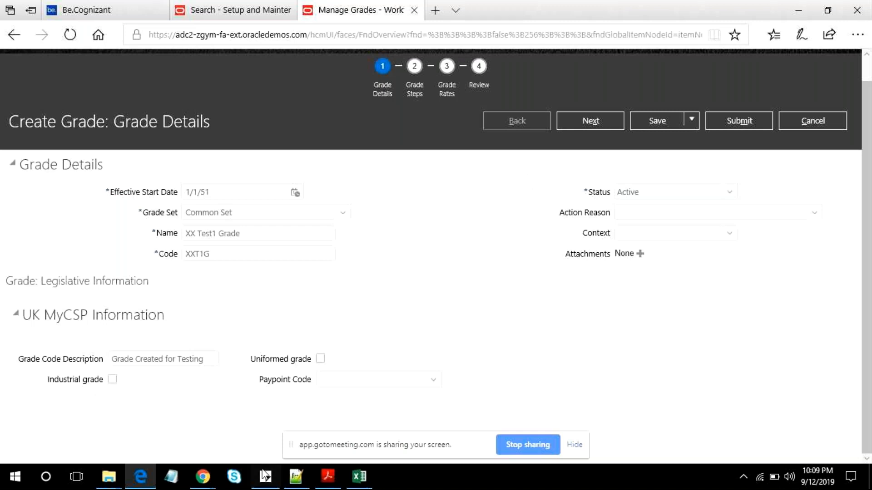
- In Notepad++, add the note "Grade with Steps" below the "Grade Rates > Grade" line, leaving blank lines around it
{"action": "left_click", "coordinate": [295, 476]}
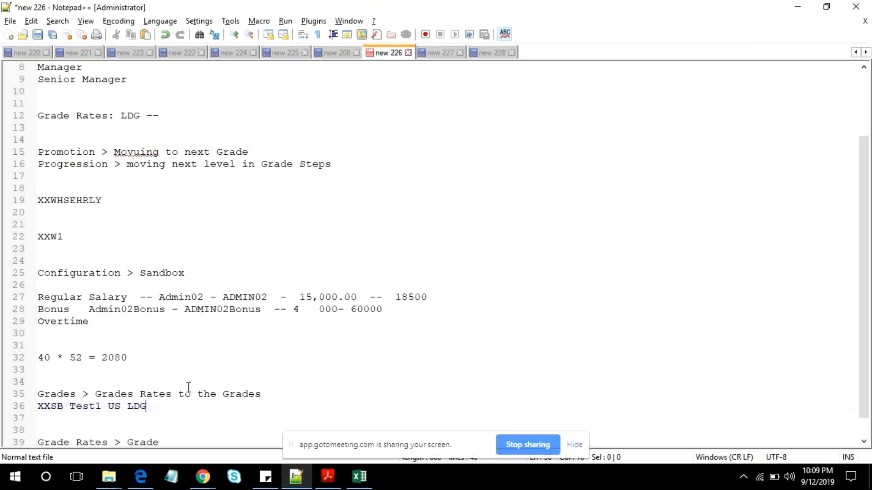
{"action": "scroll", "coordinate": [182, 391], "scroll_direction": "down", "scroll_amount": 1}
{"action": "left_click", "coordinate": [221, 418]}
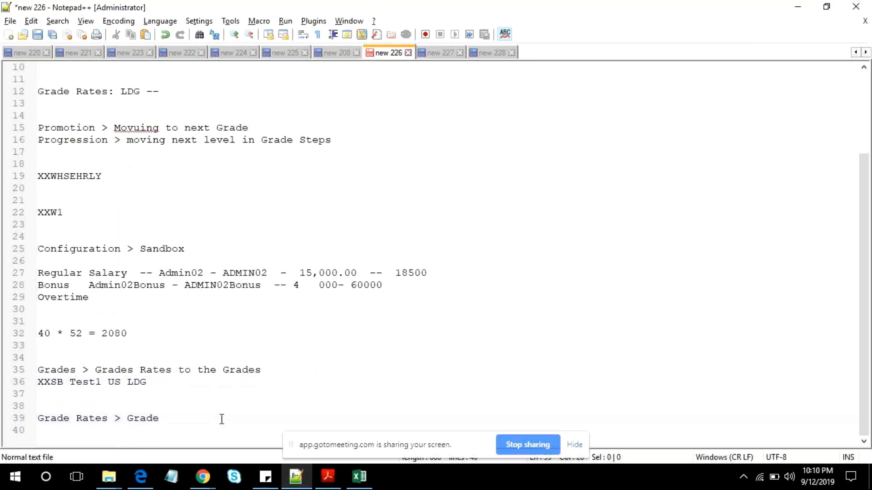
{"action": "key", "text": "Return"}
{"action": "key", "text": "Return"}
{"action": "type", "text": "Grade with"}
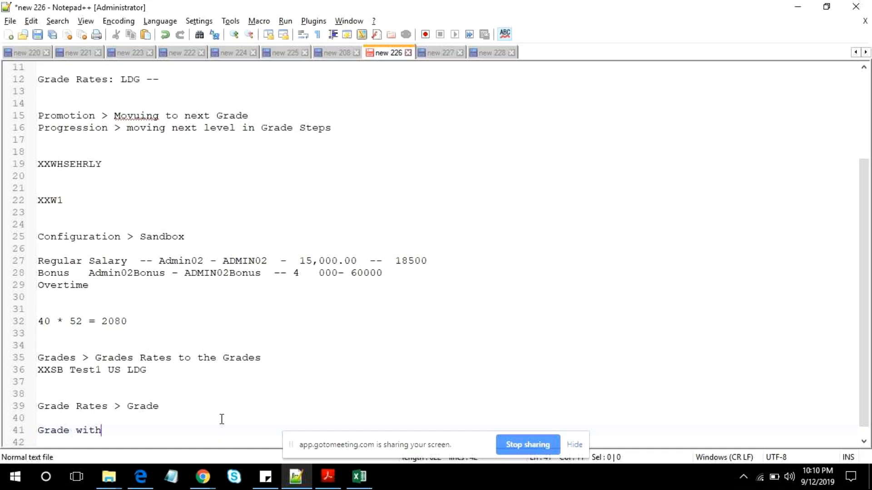
{"action": "type", "text": " Steps"}
{"action": "key", "text": "Return"}
{"action": "key", "text": "Return"}
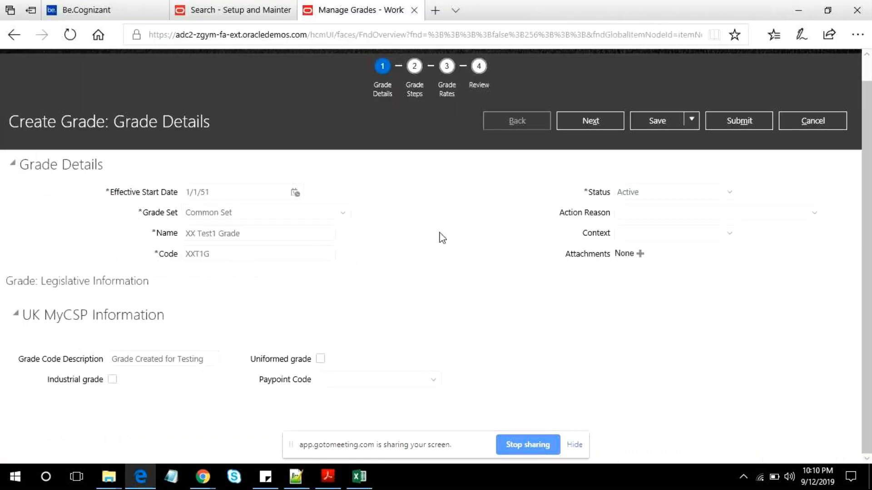
- Continue the grade creation in Oracle to the grade steps, add and remove an empty step row, and proceed to the grade rates
{"action": "left_click", "coordinate": [590, 122]}
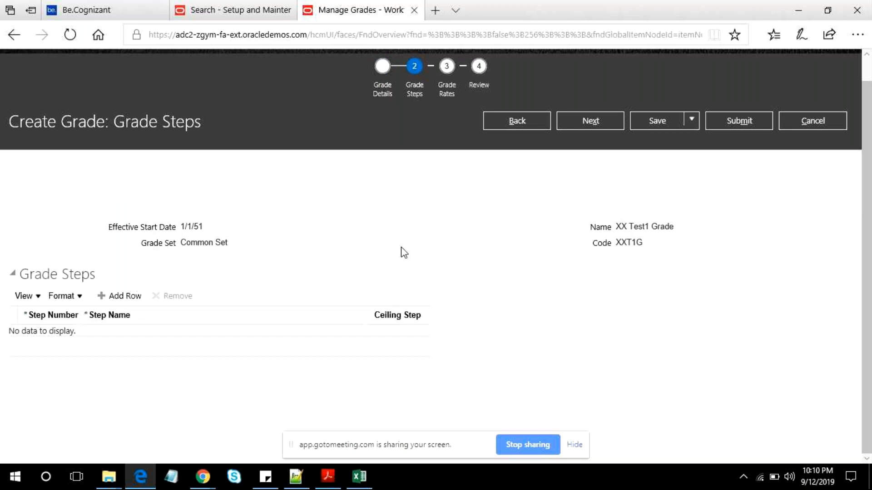
{"action": "left_click", "coordinate": [120, 230]}
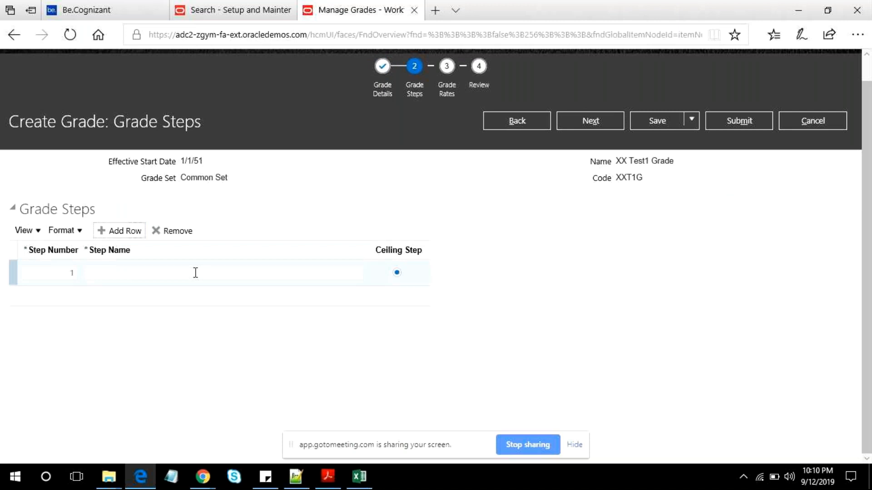
{"action": "left_click", "coordinate": [186, 233]}
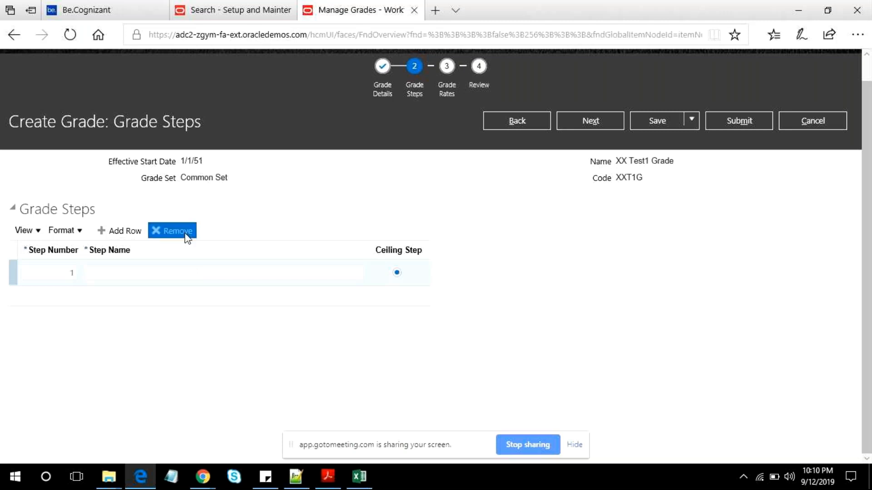
{"action": "left_click", "coordinate": [580, 123]}
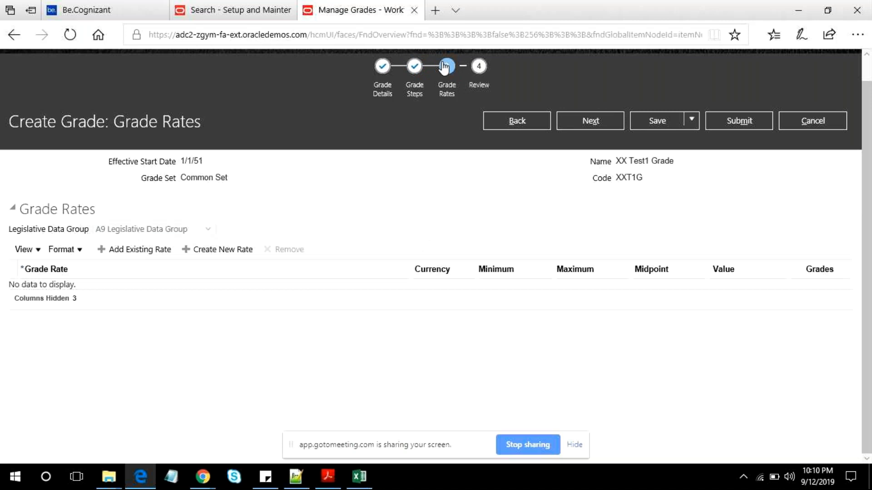
- Copy the rate name "XXSB Test1 US LDG" from the Notepad++ notes and return to the Oracle page
{"action": "left_click", "coordinate": [295, 476]}
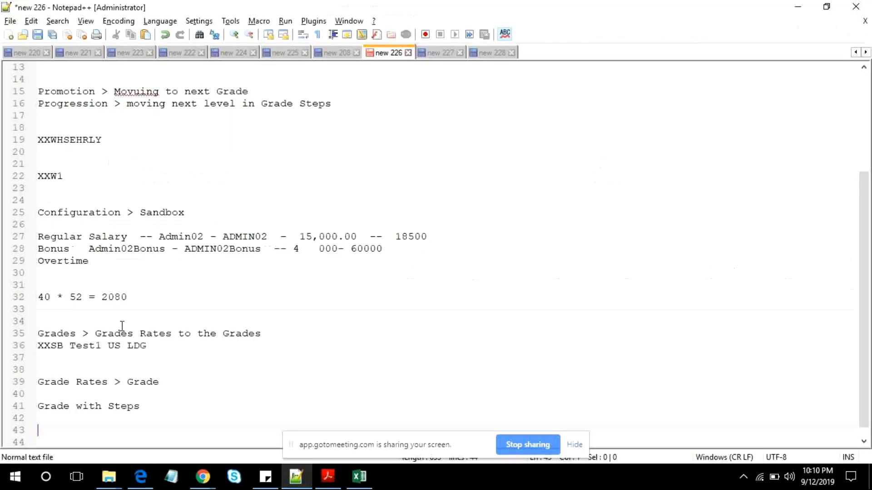
{"action": "left_click", "coordinate": [151, 360]}
{"action": "left_click_drag", "start_coordinate": [154, 348], "coordinate": [4, 347]}
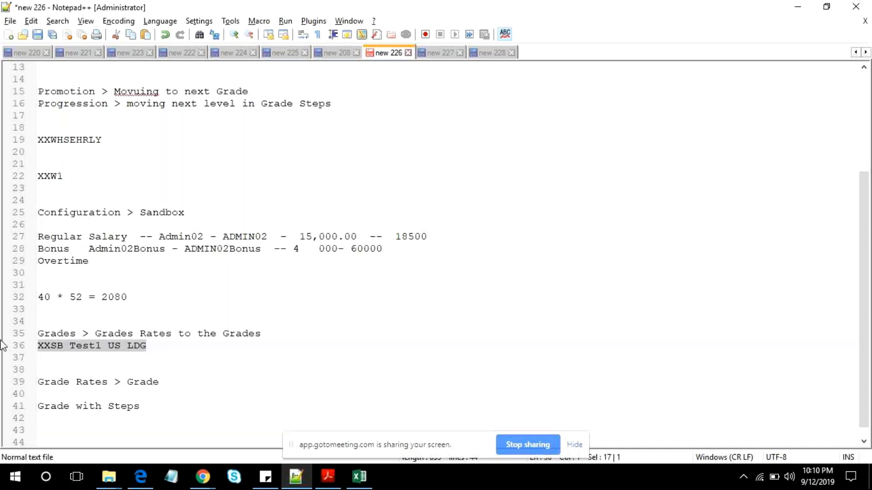
{"action": "key", "text": "alt+Tab"}
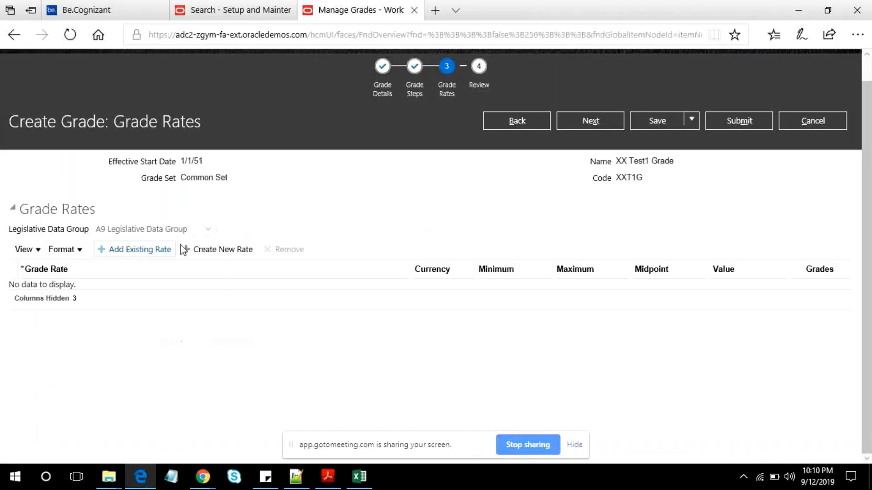
- Select the SA Legislative Data Group, add an existing rate row with the name "XXSB Test1 US LDG", and close the rate search
{"action": "left_click", "coordinate": [149, 229]}
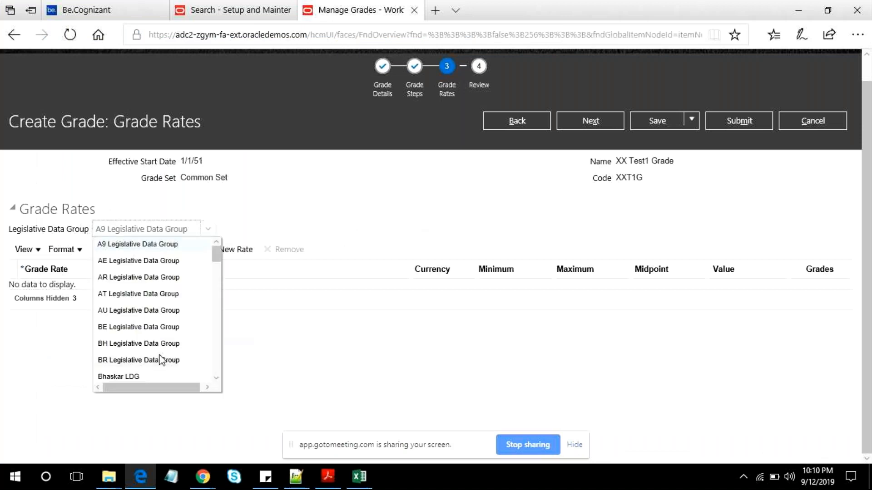
{"action": "key", "text": "u"}
{"action": "left_click", "coordinate": [150, 276]}
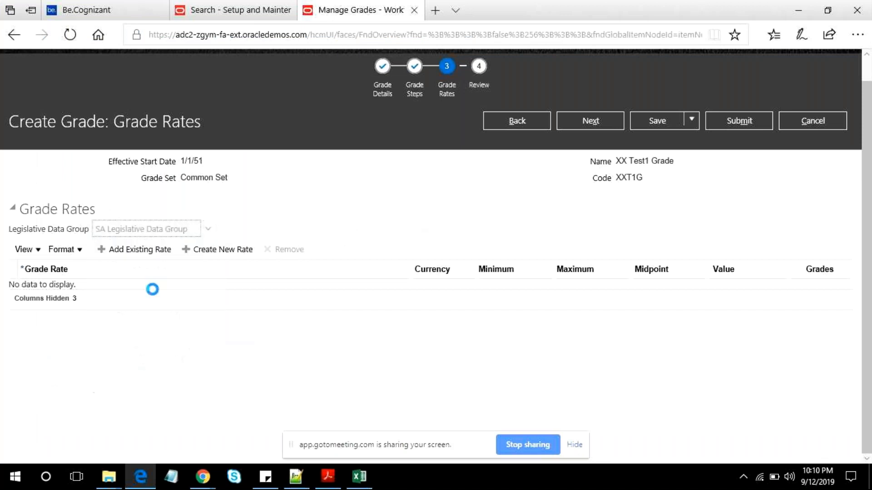
{"action": "left_click", "coordinate": [131, 255]}
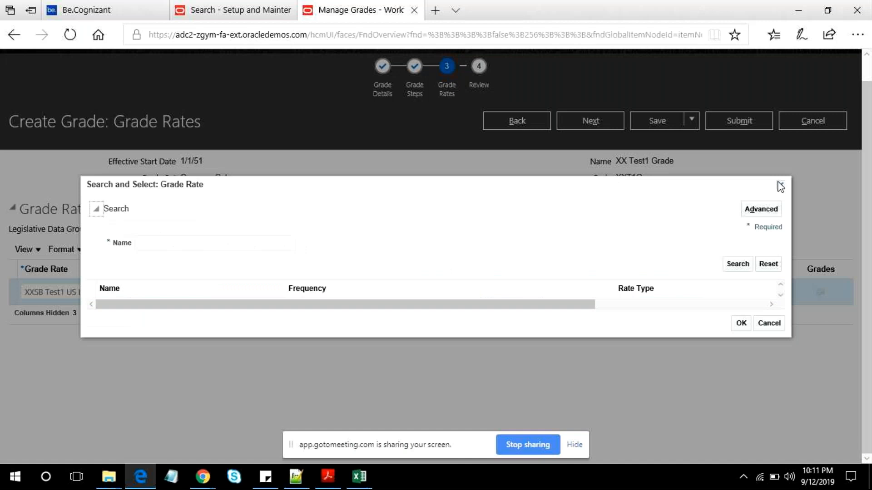
{"action": "left_click", "coordinate": [779, 185]}
- Try to switch the grade rates to another legislative data group and dismiss the error message
{"action": "left_click", "coordinate": [207, 229]}
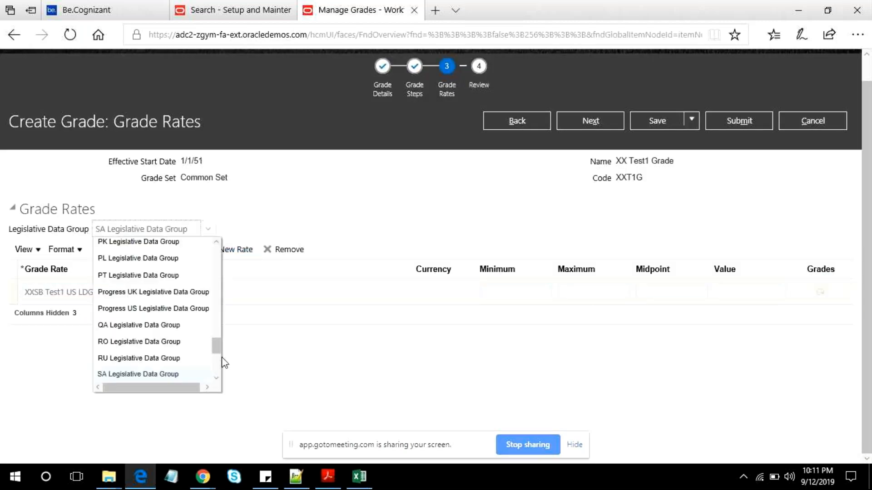
{"action": "scroll", "coordinate": [217, 363], "scroll_direction": "down", "scroll_amount": 3}
{"action": "left_click", "coordinate": [132, 308]}
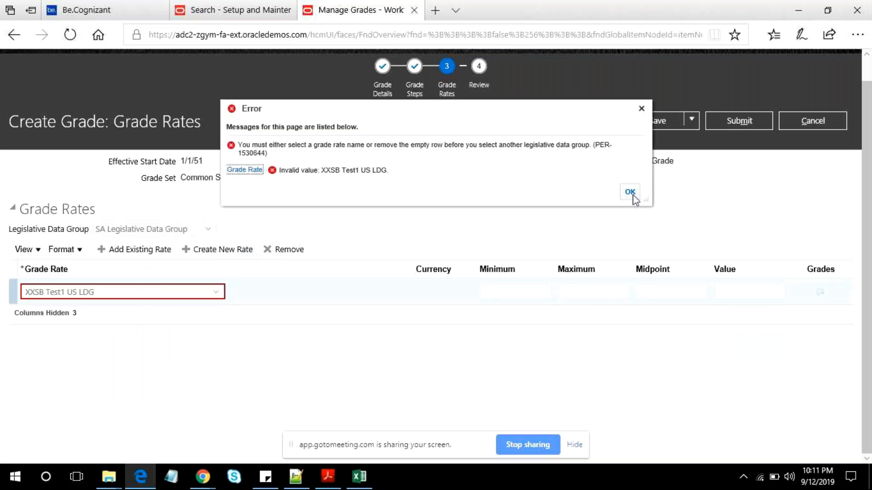
{"action": "left_click", "coordinate": [630, 192]}
- Remove the grade rate row with the invalid rate name XXSB Test1 US LDG
{"action": "left_click", "coordinate": [161, 310]}
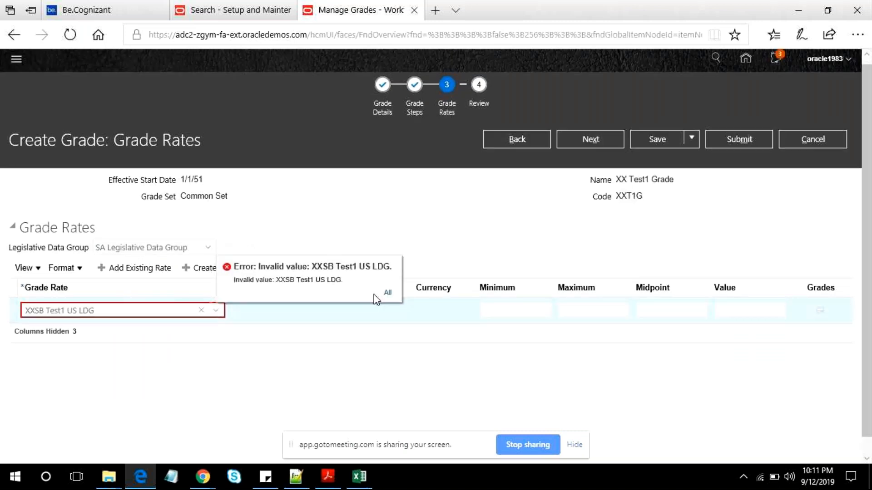
{"action": "key", "text": "ctrl+a"}
{"action": "key", "text": "ctrl+c"}
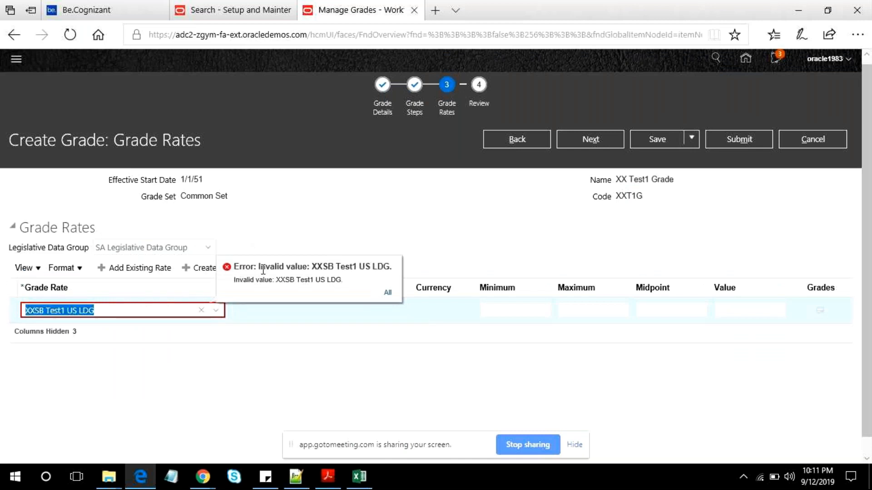
{"action": "left_click", "coordinate": [264, 270]}
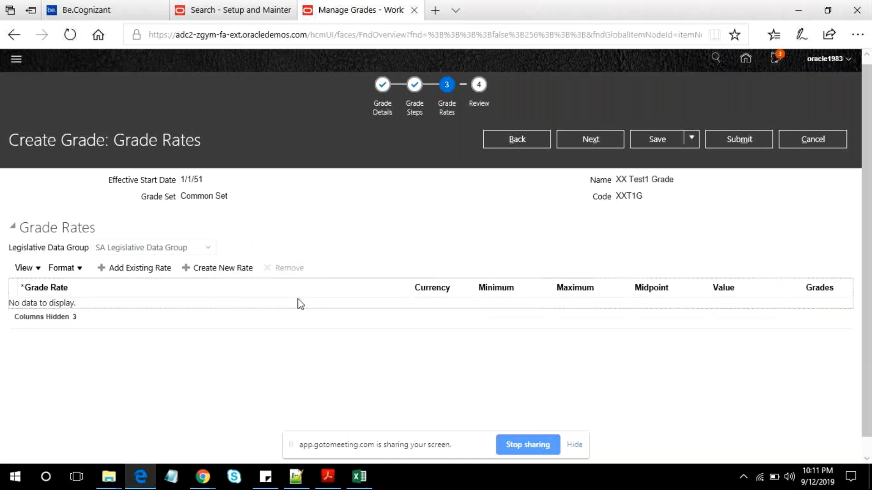
- Switch the grade rates to the US Legislative Data Group
{"action": "left_click", "coordinate": [155, 247]}
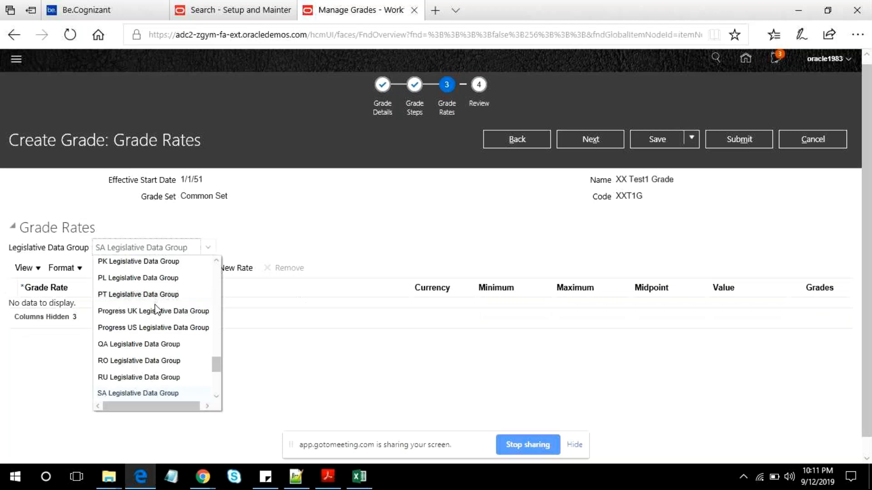
{"action": "scroll", "coordinate": [198, 393], "scroll_direction": "down", "scroll_amount": 2}
{"action": "left_click", "coordinate": [205, 391]}
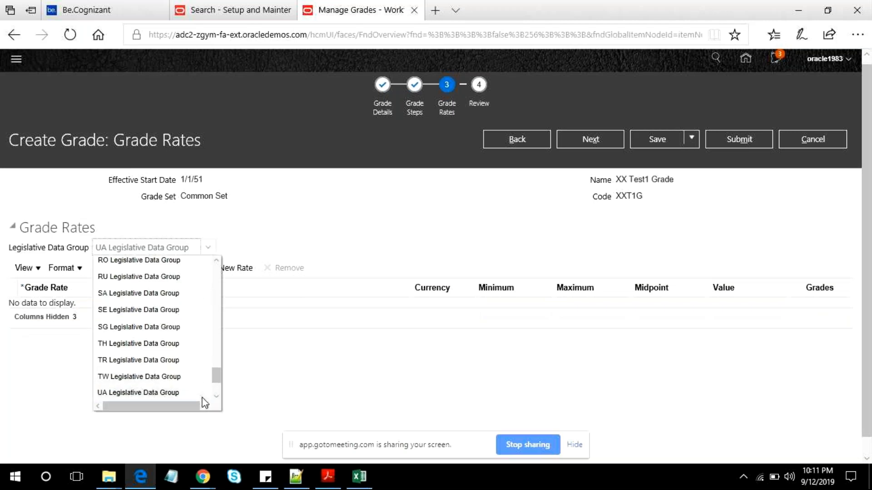
{"action": "left_click", "coordinate": [215, 396]}
{"action": "left_click", "coordinate": [215, 401]}
{"action": "left_click", "coordinate": [182, 372]}
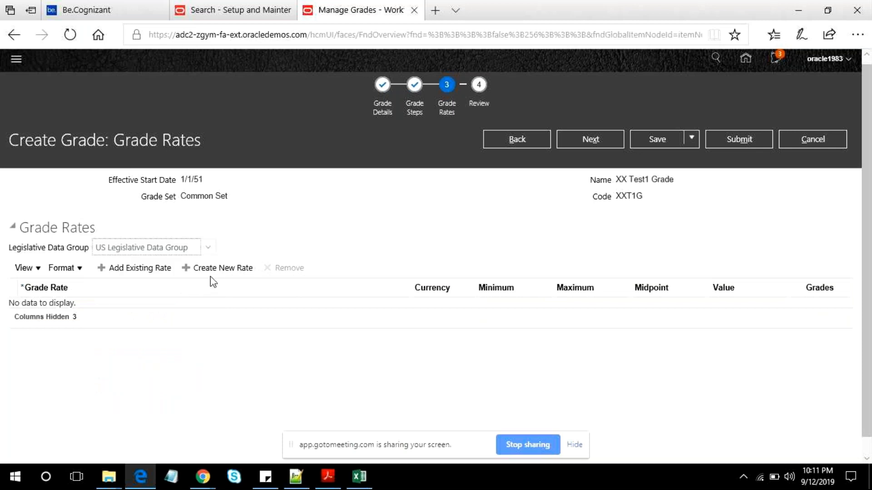
- Add an existing rate row for the grade using the copied rate name XXSB Test1 US LDG
{"action": "left_click", "coordinate": [134, 268]}
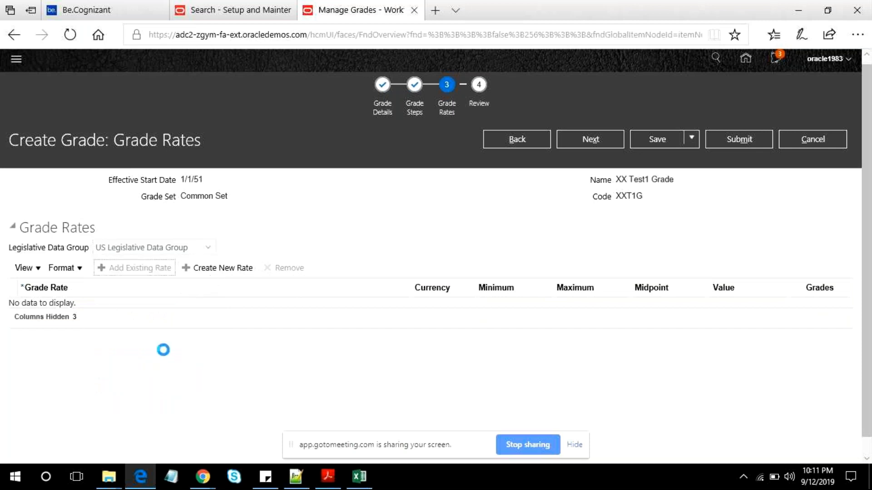
{"action": "left_click", "coordinate": [113, 310]}
{"action": "key", "text": "ctrl+v"}
{"action": "key", "text": "Tab"}
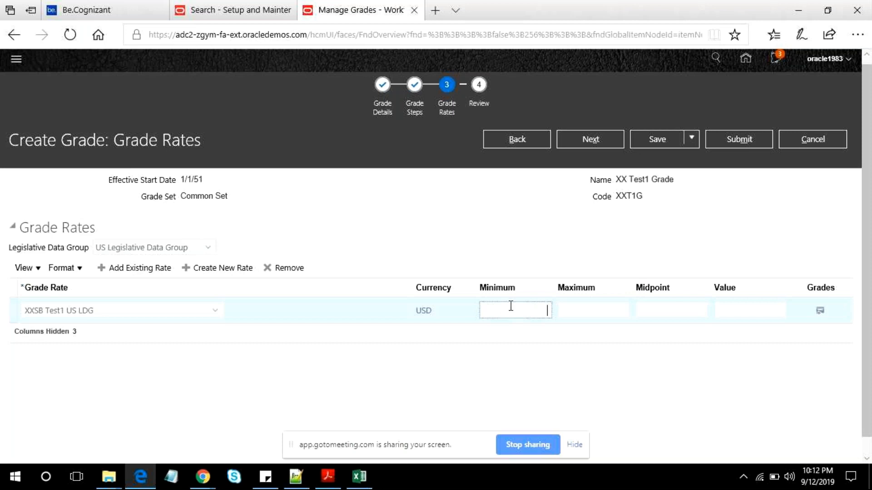
- Set the XXSB Test1 US LDG rate to a minimum of 20,000 and a maximum of 30,000
{"action": "type", "text": "20000"}
{"action": "key", "text": "Tab"}
{"action": "type", "text": "30000"}
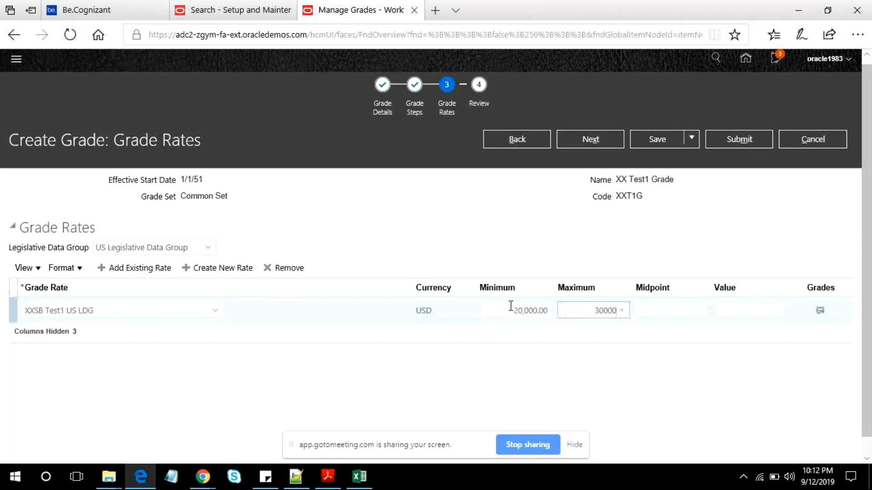
{"action": "key", "text": "Tab"}
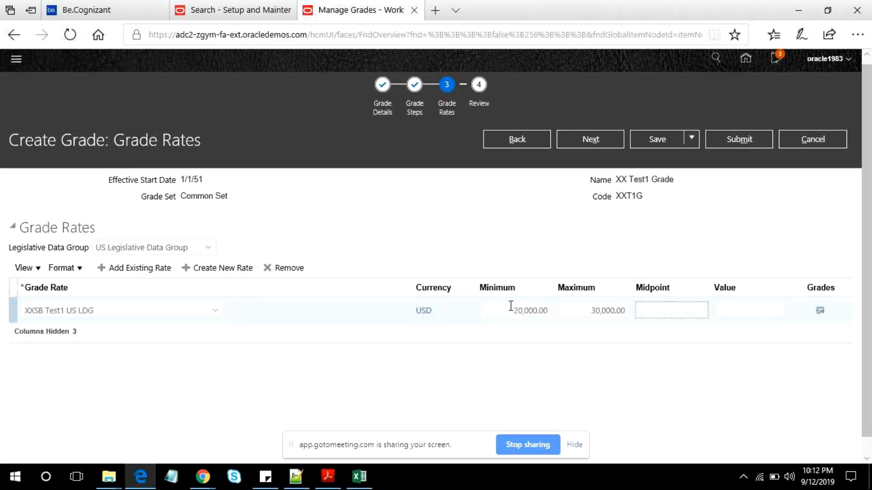
- Proceed to the grade review, submit XX Test1 Grade, and confirm the submission
{"action": "left_click", "coordinate": [607, 144]}
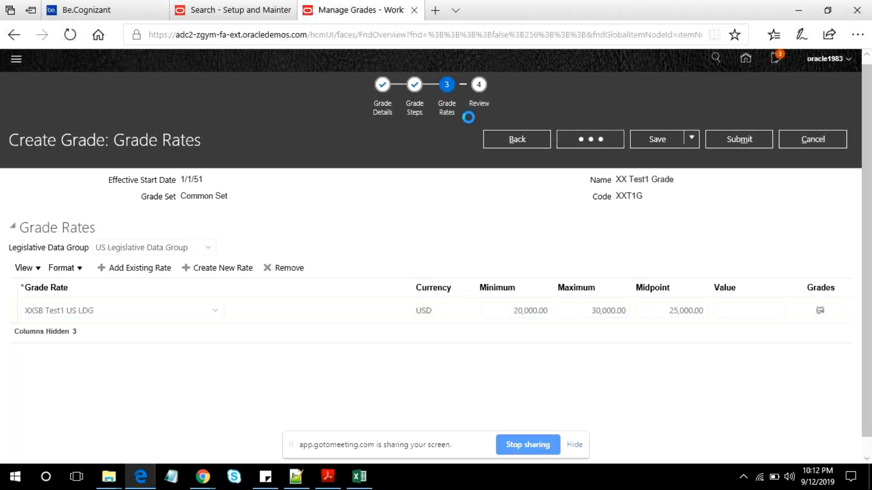
{"action": "left_click", "coordinate": [735, 138]}
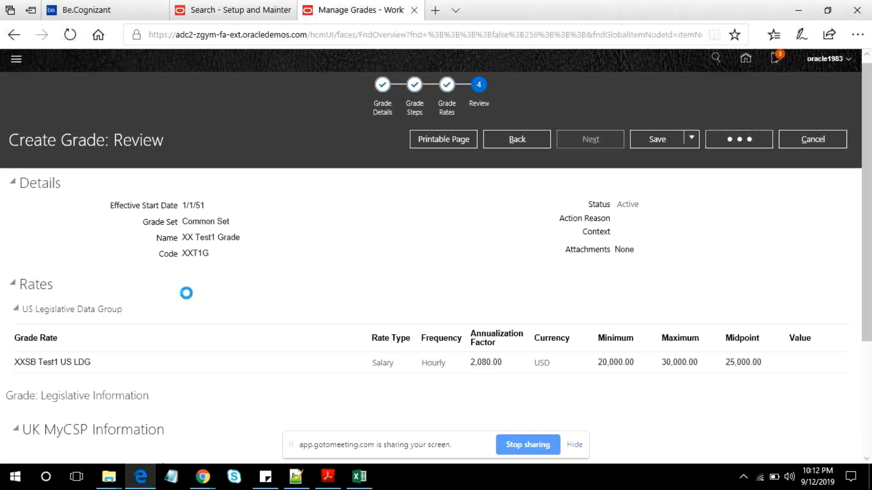
{"action": "scroll", "coordinate": [186, 293], "scroll_direction": "down", "scroll_amount": 3}
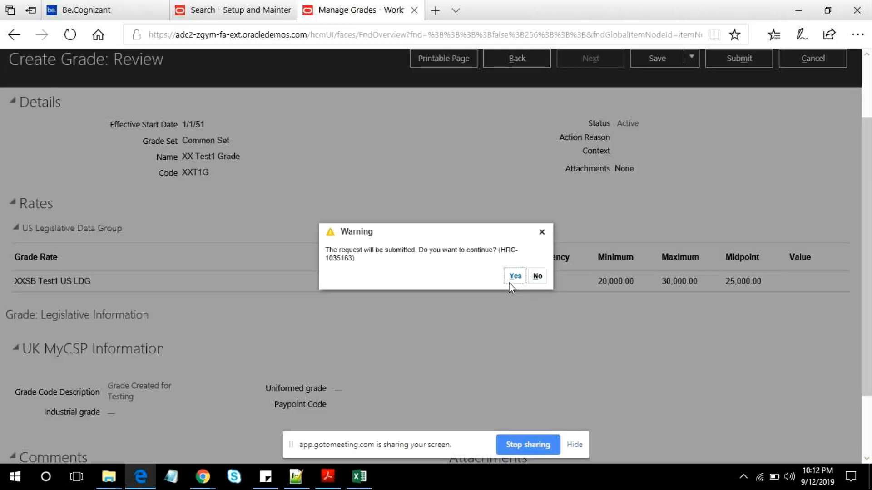
{"action": "left_click", "coordinate": [509, 283]}
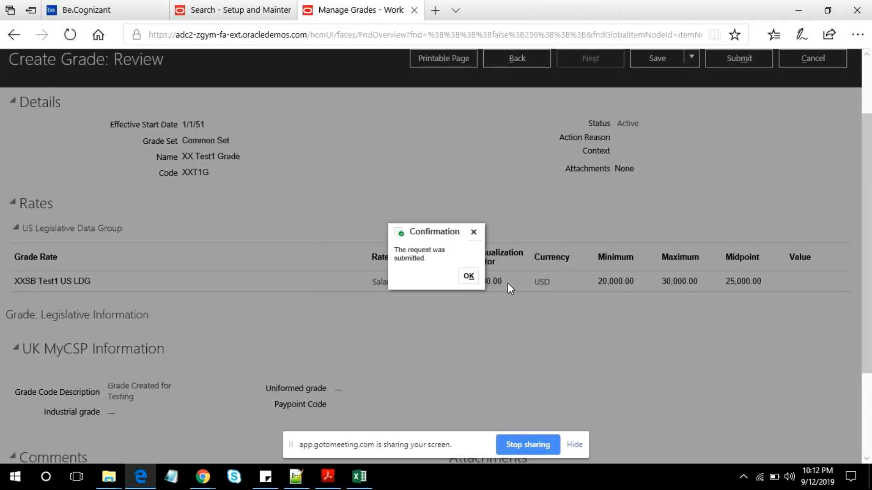
{"action": "left_click", "coordinate": [468, 275]}
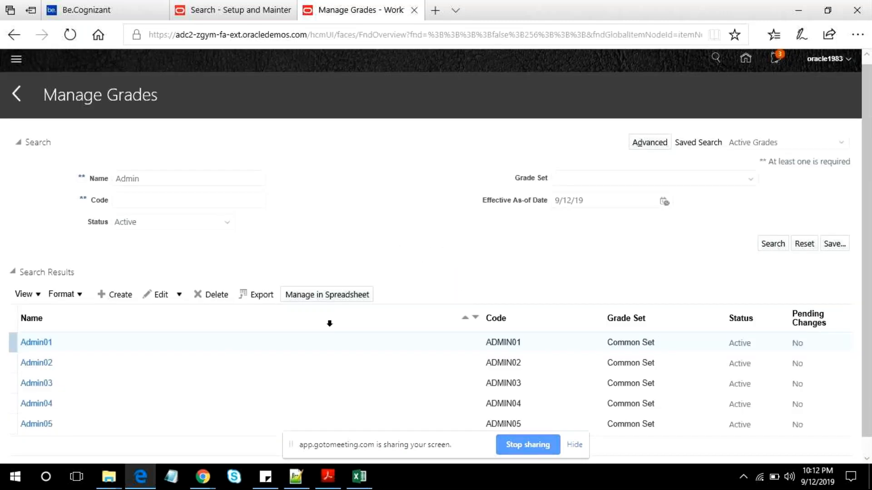
- Search the grades by the name XX and open XX Test1 Grade
{"action": "scroll", "coordinate": [344, 206], "scroll_direction": "down", "scroll_amount": 1}
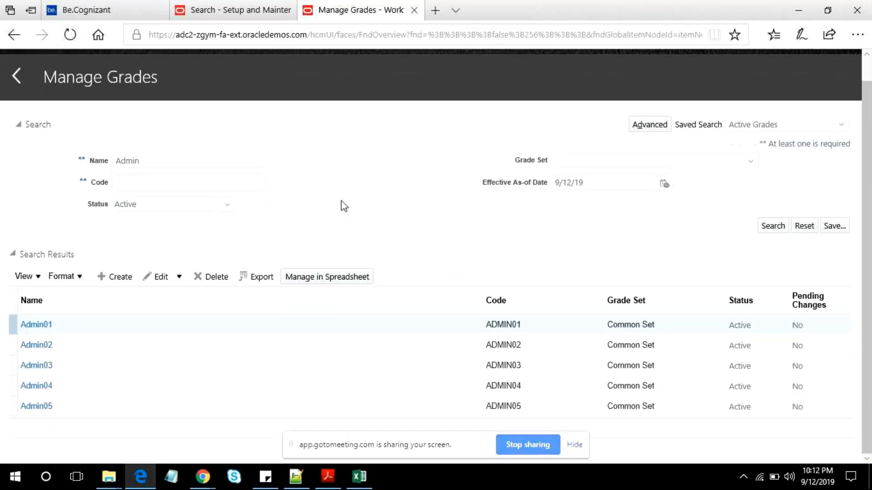
{"action": "left_click", "coordinate": [297, 475]}
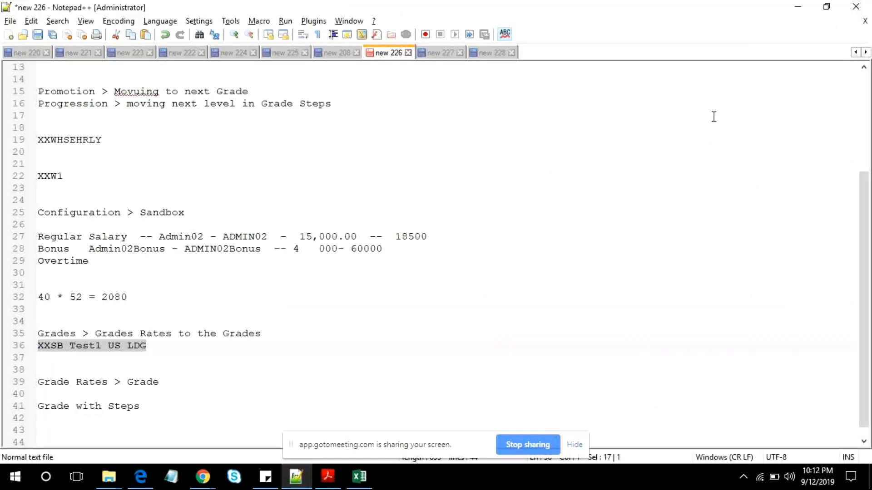
{"action": "key", "text": "alt+Tab"}
{"action": "double_click", "coordinate": [240, 161]}
{"action": "type", "text": "X"}
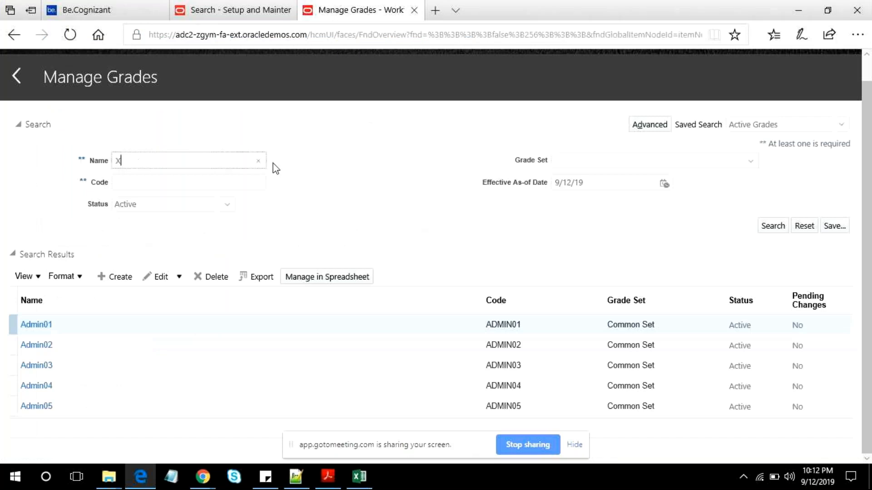
{"action": "type", "text": "X"}
{"action": "key", "text": "Return"}
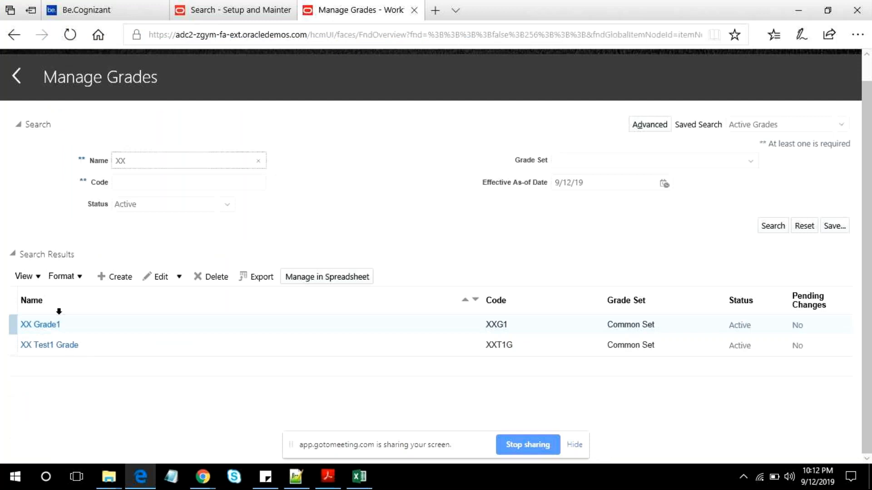
{"action": "left_click", "coordinate": [51, 346]}
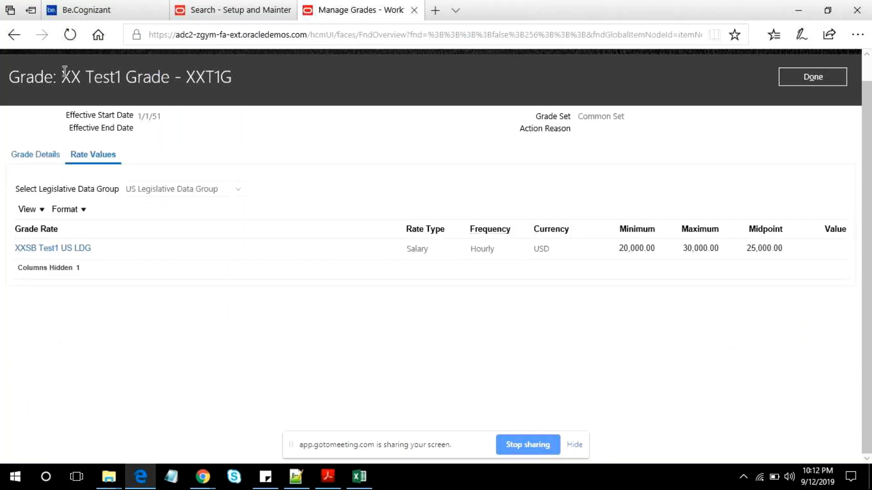
- Copy the name XX Test1 Grade into the Notepad++ notes below "Grade Rates > Grade" and return to the Oracle page
{"action": "left_click_drag", "start_coordinate": [65, 72], "coordinate": [252, 77]}
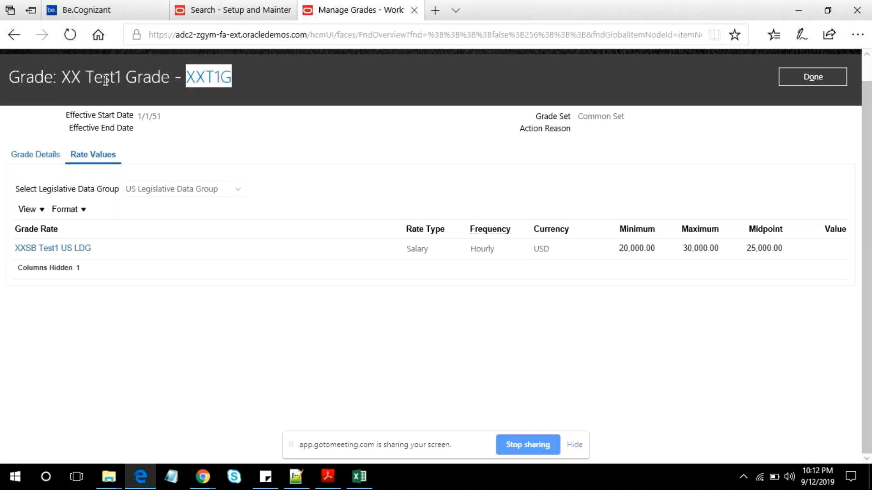
{"action": "left_click_drag", "start_coordinate": [62, 78], "coordinate": [169, 77]}
{"action": "key", "text": "ctrl+c"}
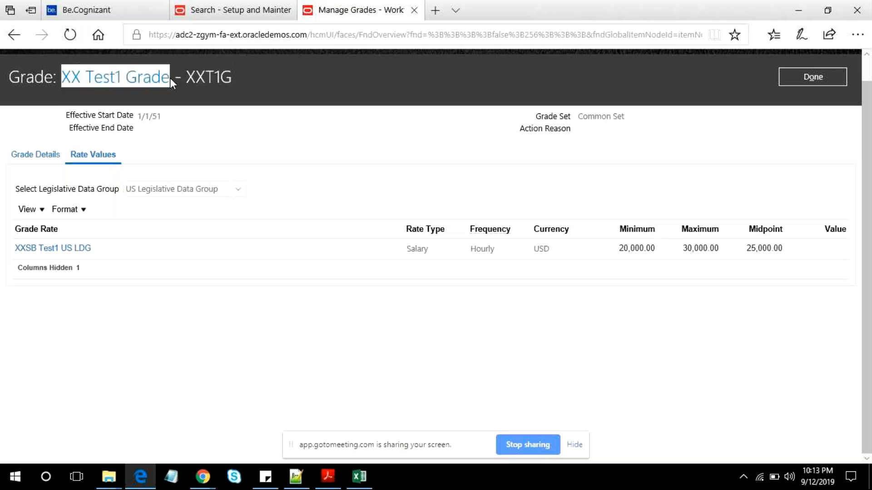
{"action": "left_click", "coordinate": [287, 483]}
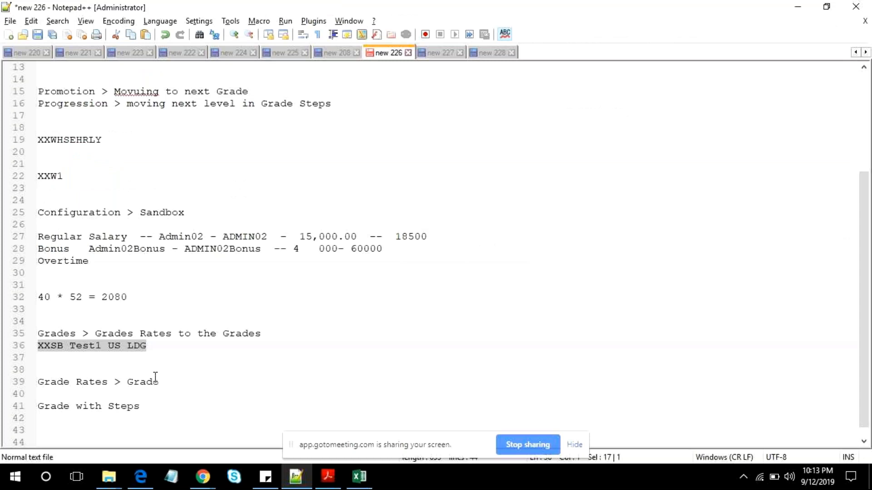
{"action": "left_click", "coordinate": [200, 380]}
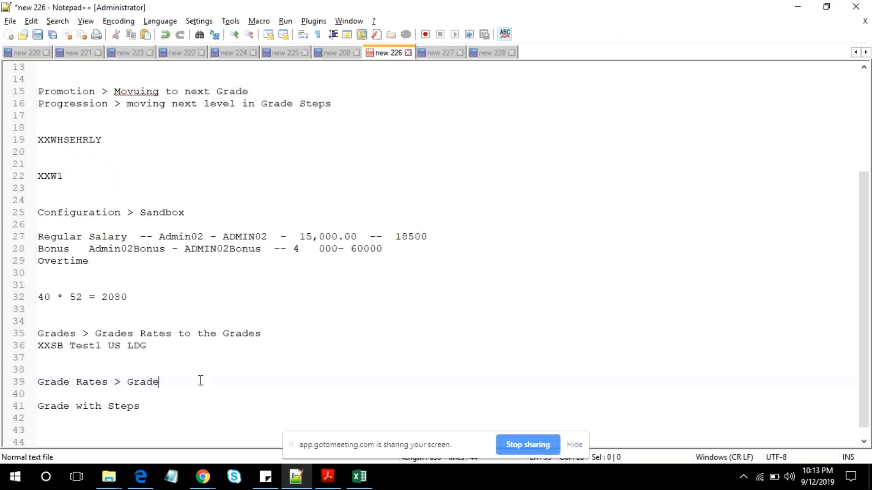
{"action": "key", "text": "Return"}
{"action": "key", "text": "ctrl+v"}
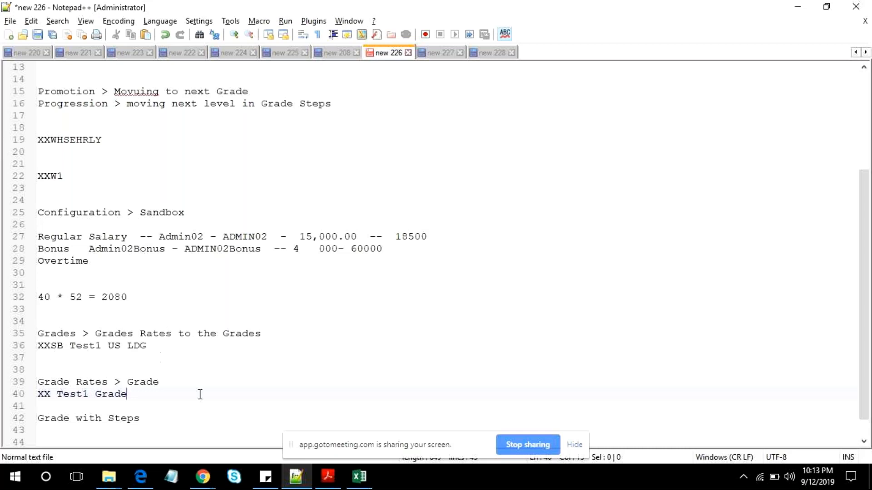
{"action": "key", "text": "alt+Tab"}
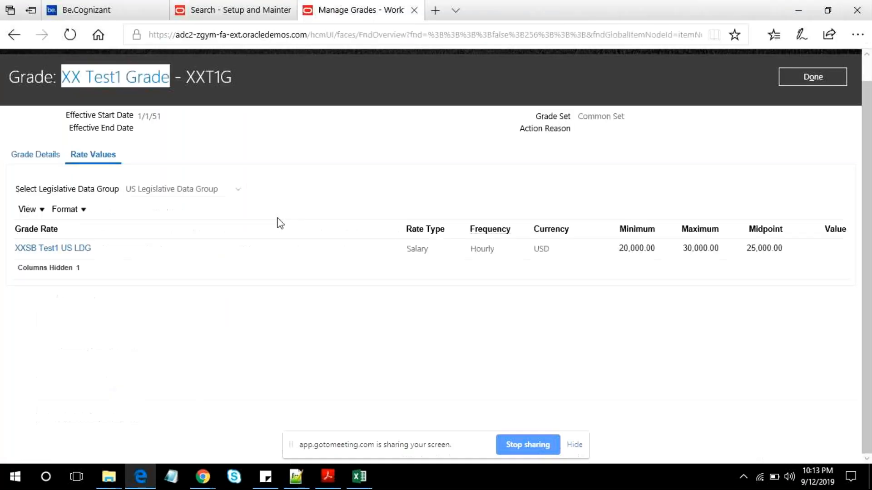
- Close the grade and Manage Grades, and start creating a grade ladder from the Manage Grade Ladders task
{"action": "left_click", "coordinate": [808, 84]}
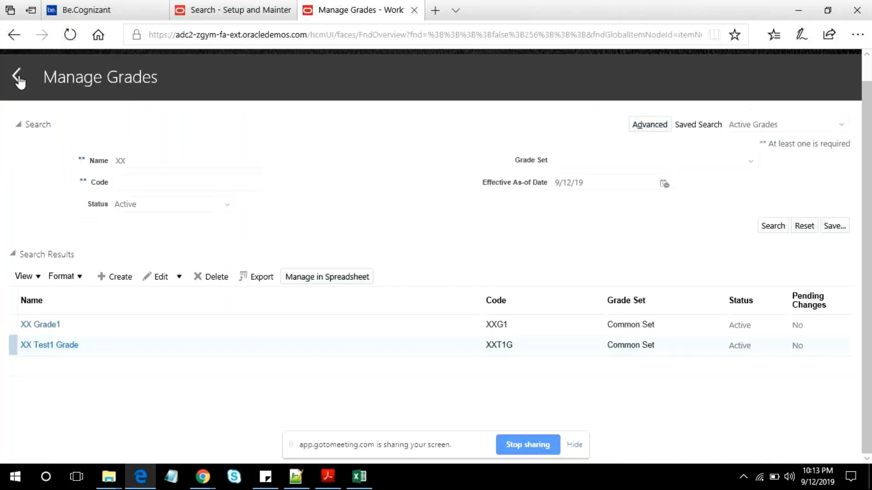
{"action": "left_click", "coordinate": [18, 79]}
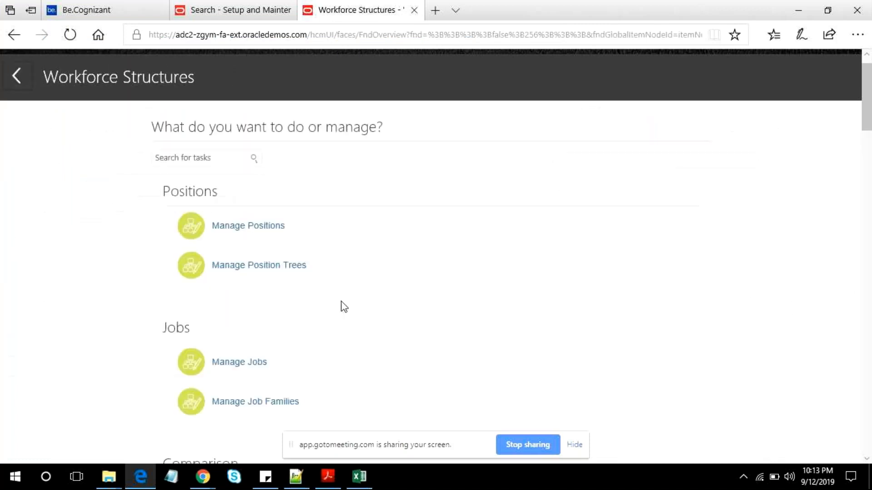
{"action": "scroll", "coordinate": [342, 301], "scroll_direction": "down", "scroll_amount": 6}
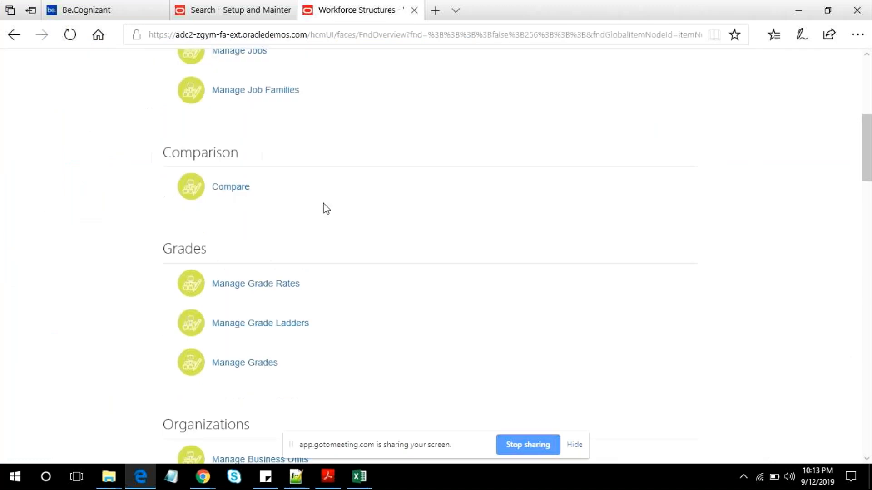
{"action": "left_click", "coordinate": [275, 324]}
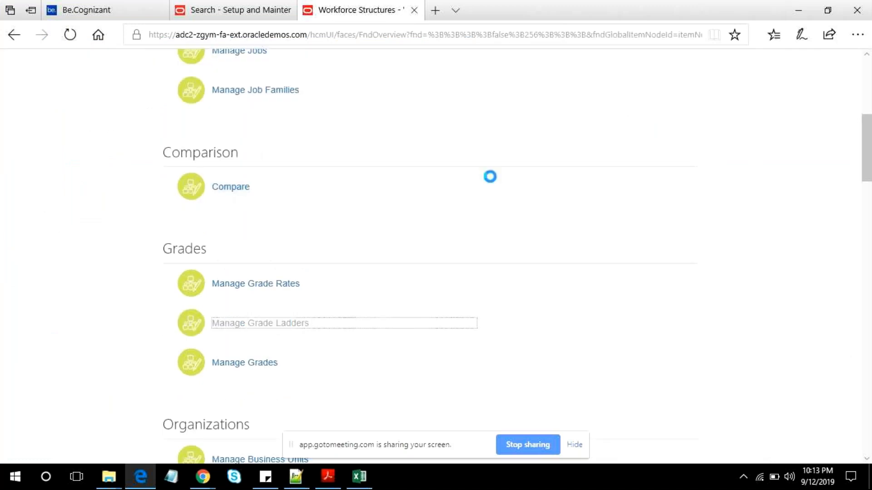
{"action": "left_click", "coordinate": [119, 276]}
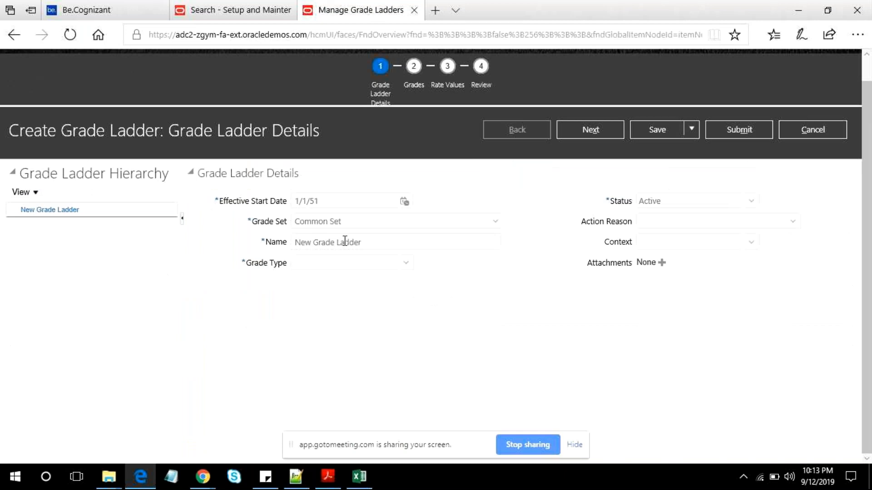
- Name the new grade ladder XX Test1 Grade Ladder
{"action": "triple_click", "coordinate": [55, 210]}
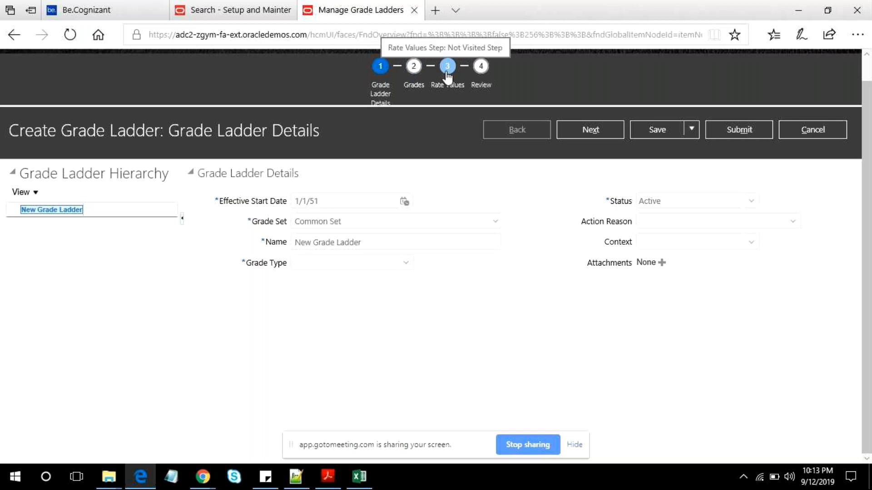
{"action": "left_click", "coordinate": [409, 242]}
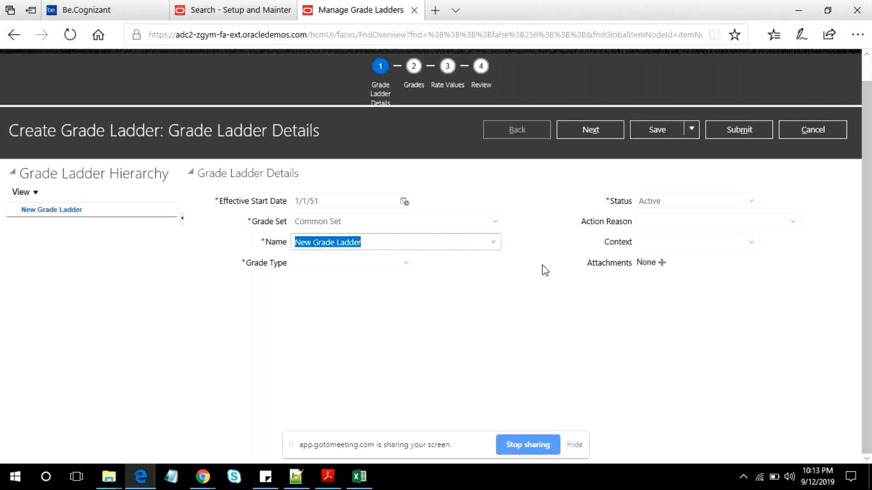
{"action": "left_click", "coordinate": [350, 221]}
{"action": "left_click", "coordinate": [331, 242]}
{"action": "type", "text": "XX T"}
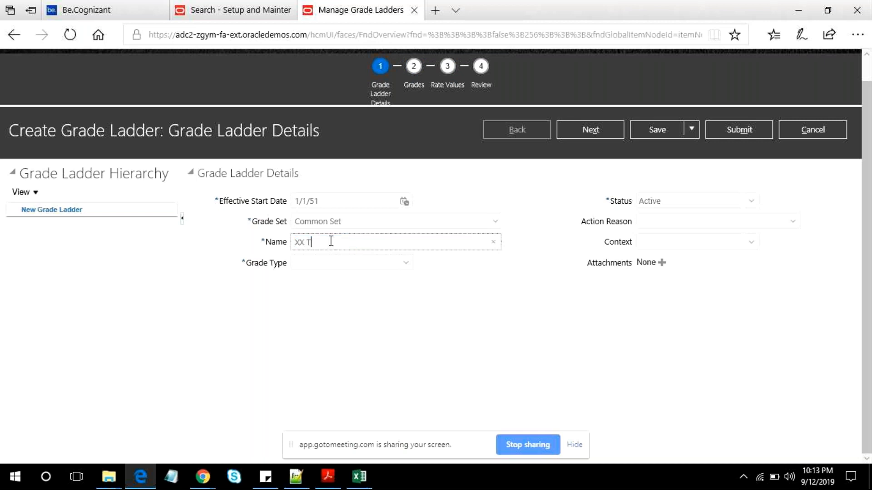
{"action": "type", "text": "est1 Grade Ladder"}
{"action": "key", "text": "Tab"}
- Set the ladder's grade type to Grade with steps and proceed to the grade selection
{"action": "left_click", "coordinate": [405, 263]}
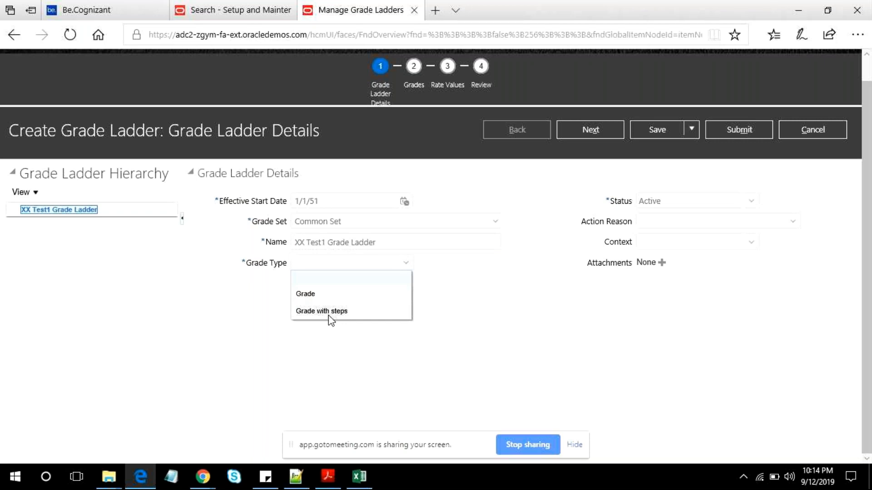
{"action": "left_click", "coordinate": [328, 313]}
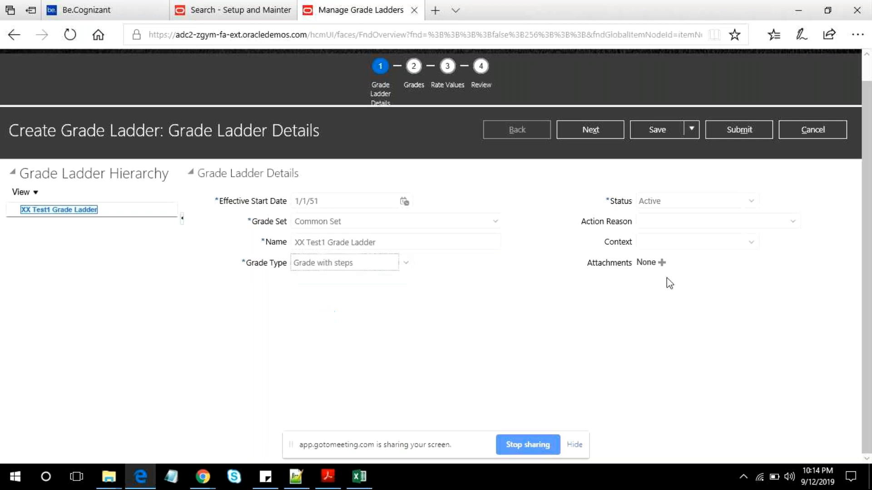
{"action": "left_click", "coordinate": [743, 208]}
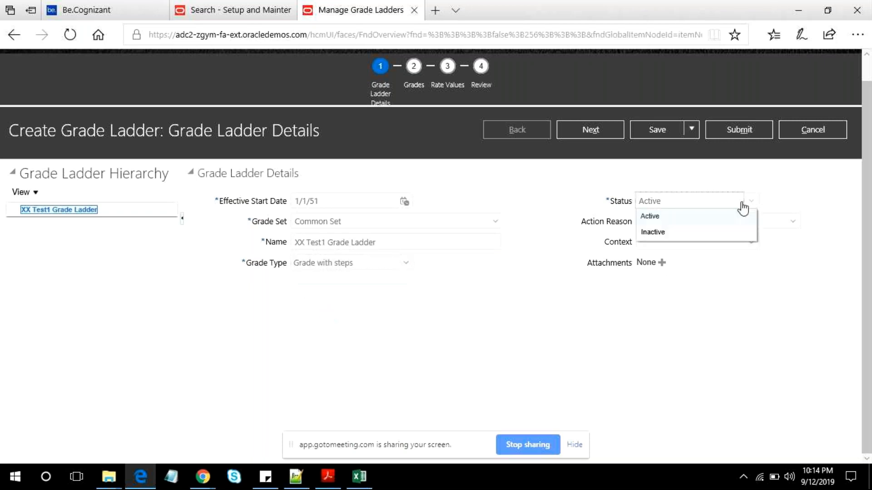
{"action": "left_click", "coordinate": [687, 242]}
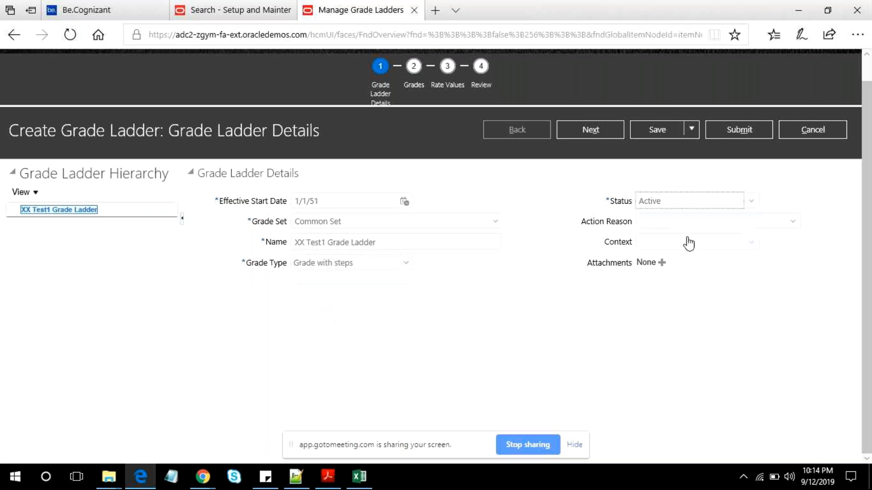
{"action": "left_click", "coordinate": [604, 129]}
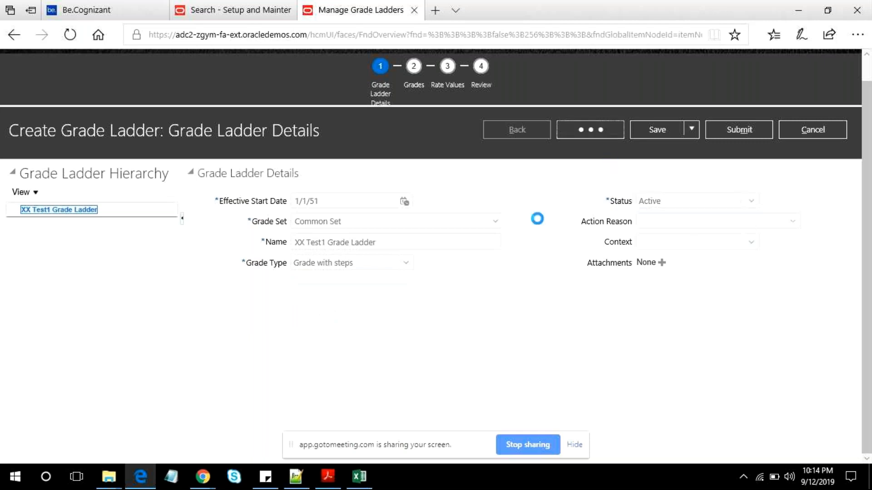
{"action": "left_click", "coordinate": [317, 247]}
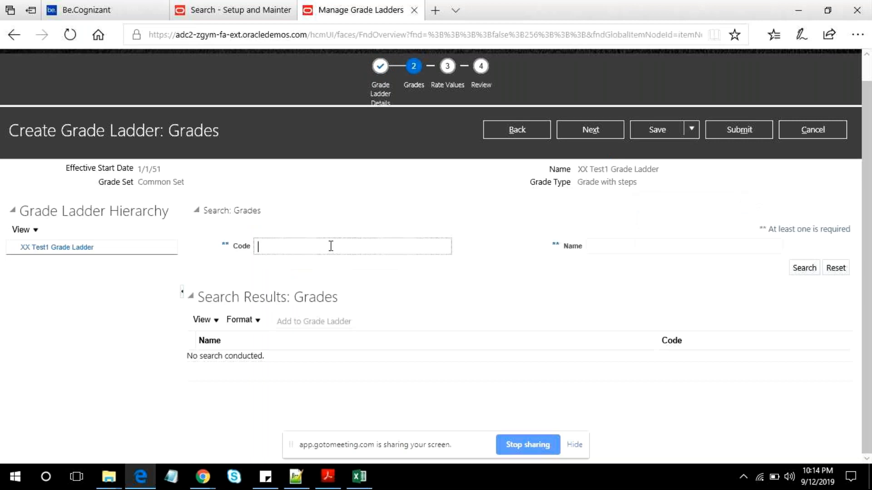
{"action": "left_click", "coordinate": [54, 247]}
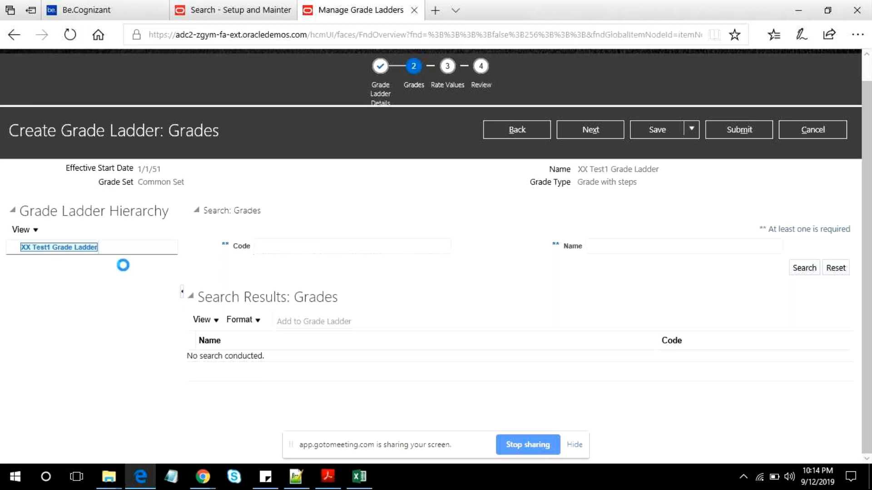
{"action": "left_click", "coordinate": [318, 244]}
{"action": "type", "text": "XXT"}
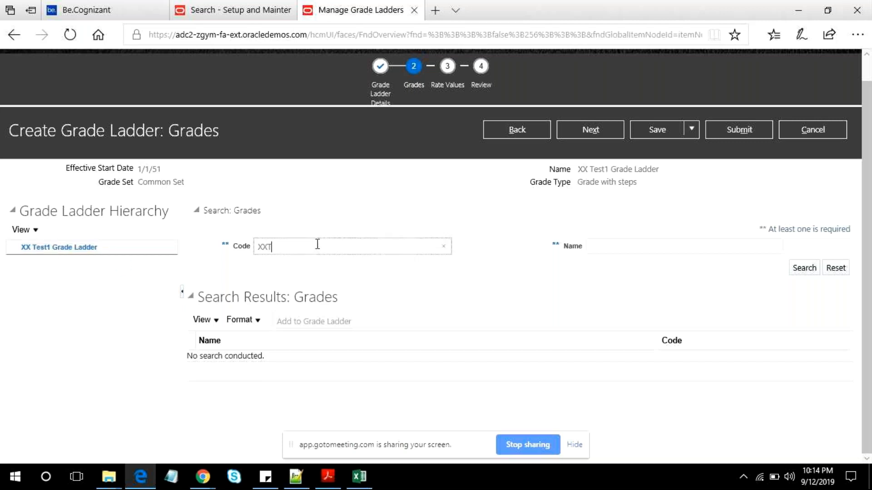
{"action": "type", "text": "es1"}
{"action": "key", "text": "Tab"}
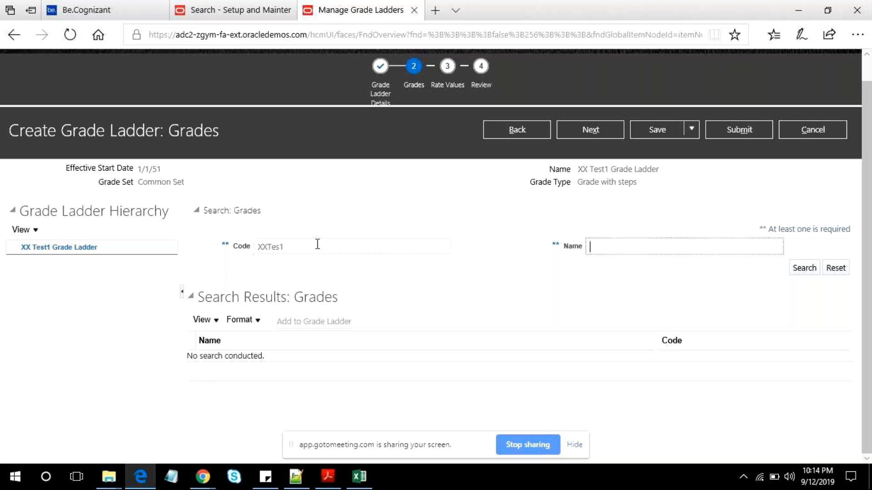
{"action": "type", "text": "XX Test Grade"}
{"action": "key", "text": "Tab"}
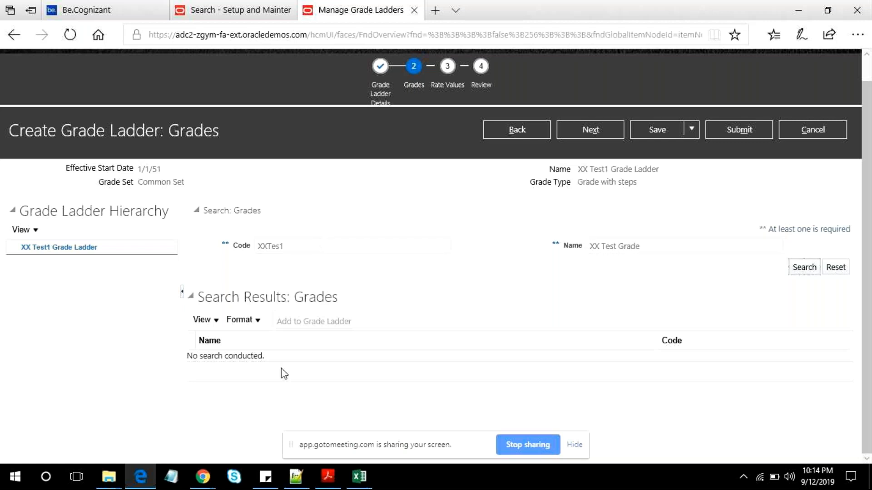
{"action": "left_click", "coordinate": [459, 324]}
{"action": "left_click_drag", "start_coordinate": [318, 245], "coordinate": [205, 243]}
{"action": "key", "text": "BackSpace"}
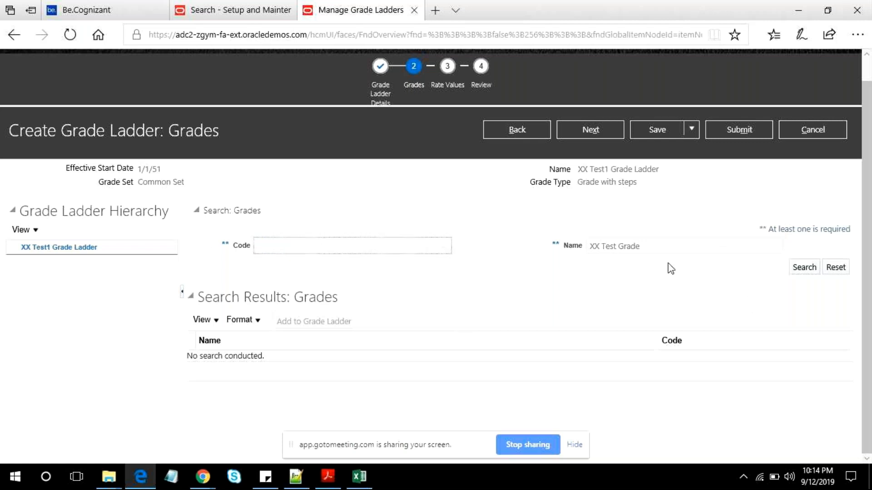
{"action": "left_click_drag", "start_coordinate": [658, 247], "coordinate": [558, 247]}
{"action": "key", "text": "BackSpace"}
- Copy XX Test1 Grade from the Notepad++ notes and search the ladder's grades by that name in Oracle
{"action": "left_click", "coordinate": [360, 244]}
{"action": "key", "text": "alt+Tab"}
{"action": "left_click", "coordinate": [148, 350]}
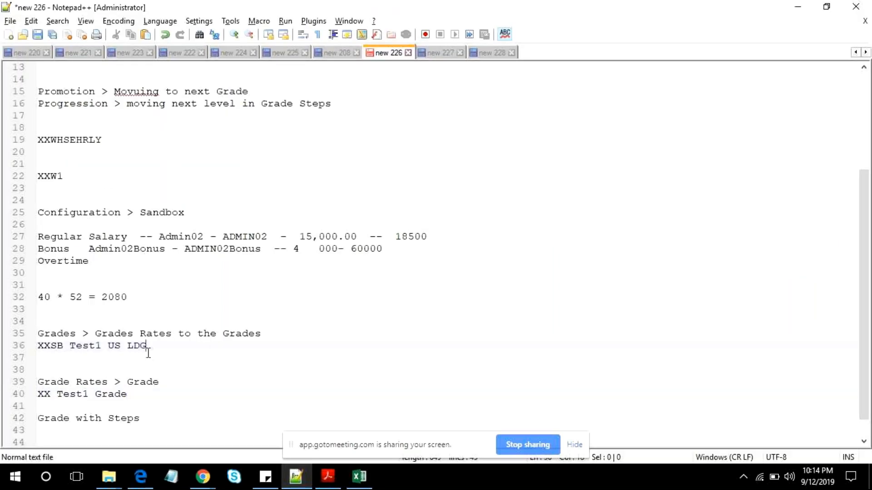
{"action": "left_click_drag", "start_coordinate": [128, 394], "coordinate": [6, 396]}
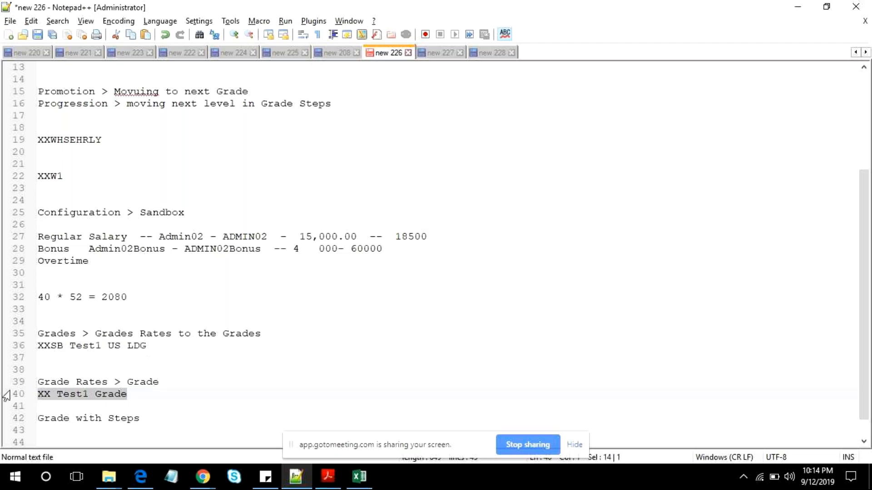
{"action": "key", "text": "ctrl+c"}
{"action": "key", "text": "alt+Tab"}
{"action": "key", "text": "ctrl+v"}
{"action": "left_click", "coordinate": [803, 268]}
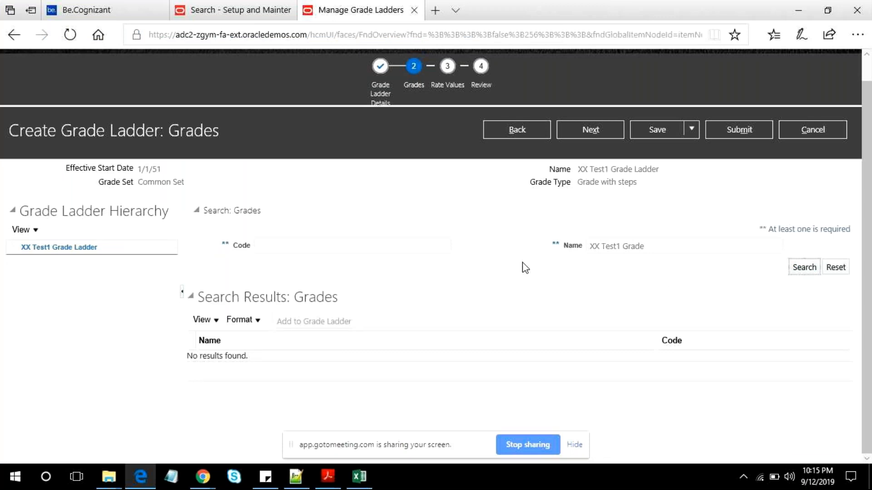
- Return to the grade ladder details, set the grade type to Grade, and proceed to the grade selection
{"action": "left_click", "coordinate": [685, 249]}
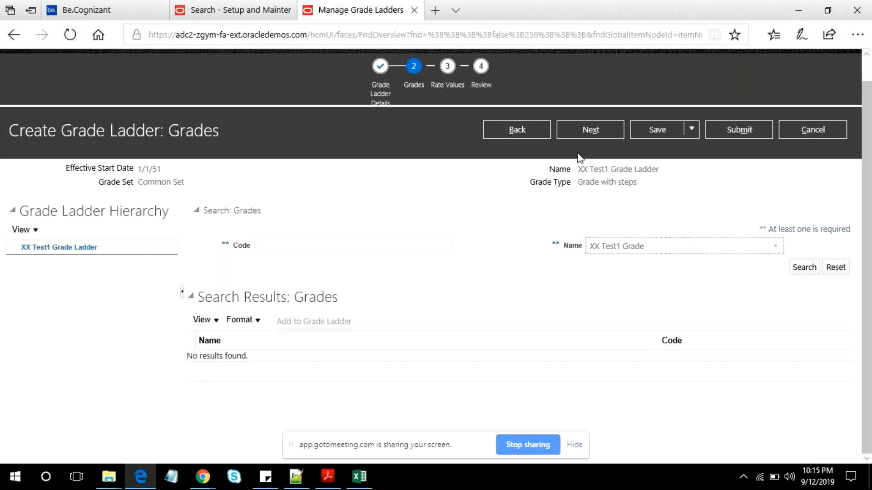
{"action": "left_click", "coordinate": [518, 130]}
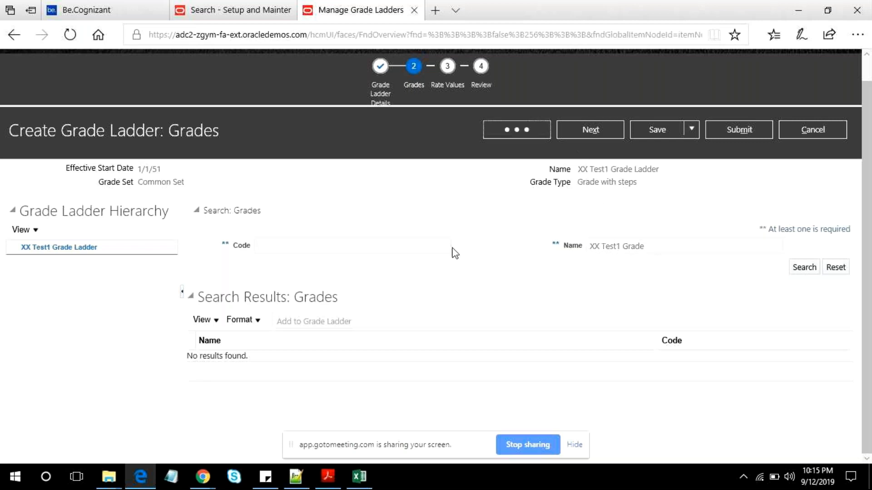
{"action": "left_click", "coordinate": [371, 268]}
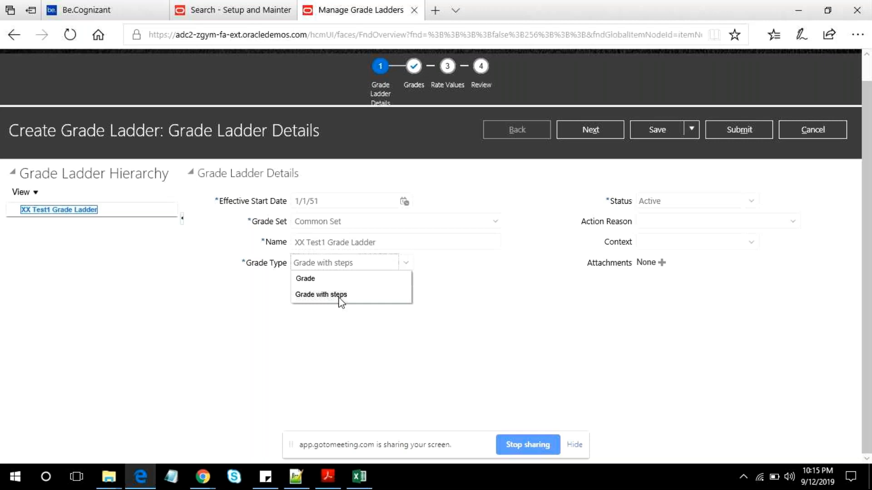
{"action": "left_click", "coordinate": [313, 279]}
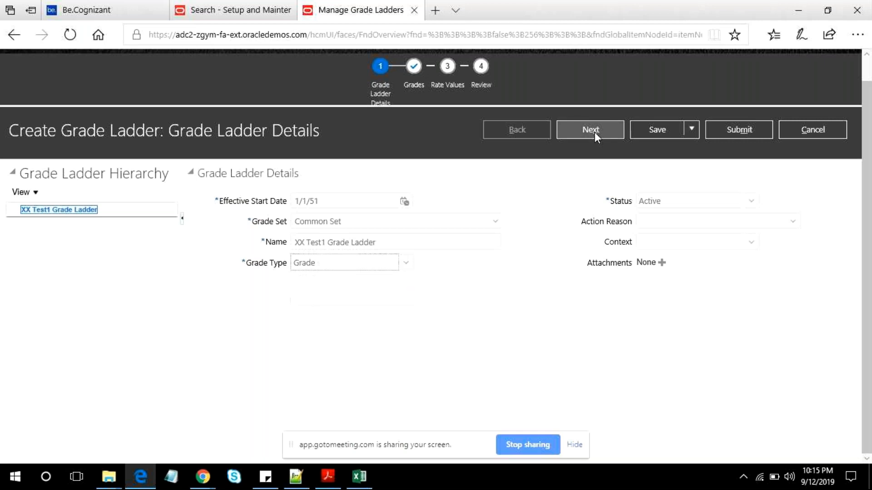
{"action": "left_click", "coordinate": [595, 133]}
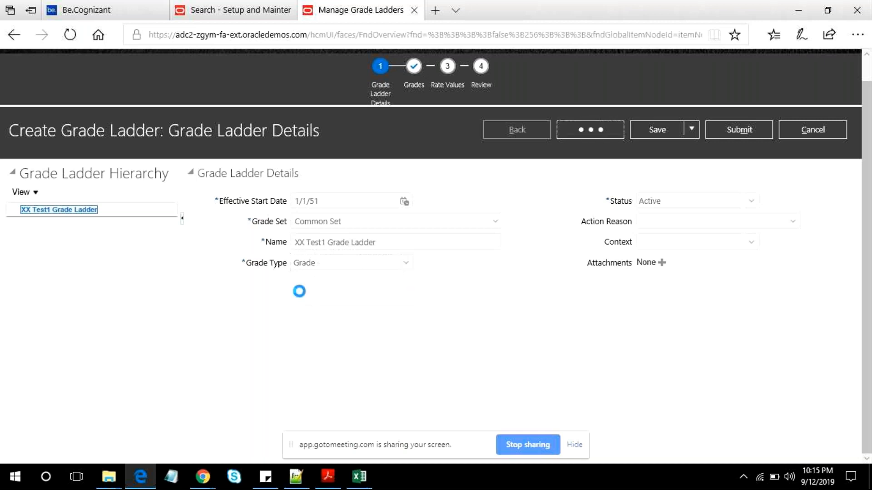
- Search the grades by the name XX Test1 Grade and add that grade to the grade ladder
{"action": "left_click", "coordinate": [628, 245]}
{"action": "key", "text": "ctrl+v"}
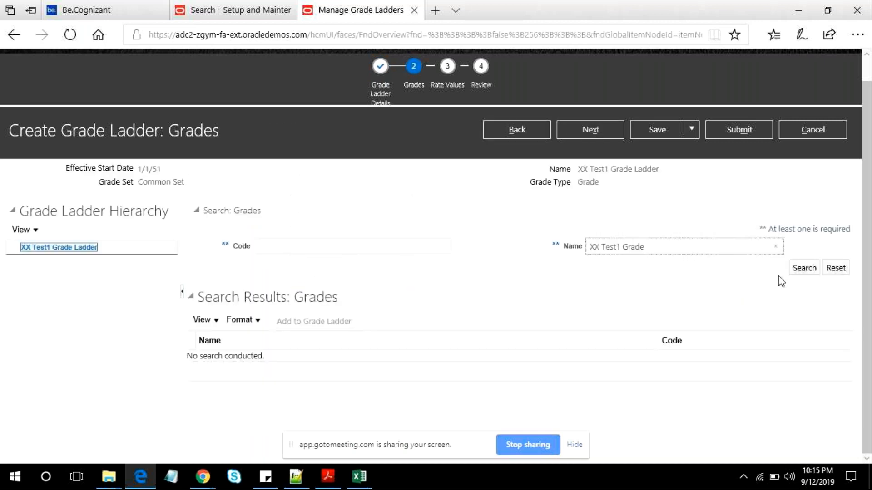
{"action": "left_click", "coordinate": [804, 268]}
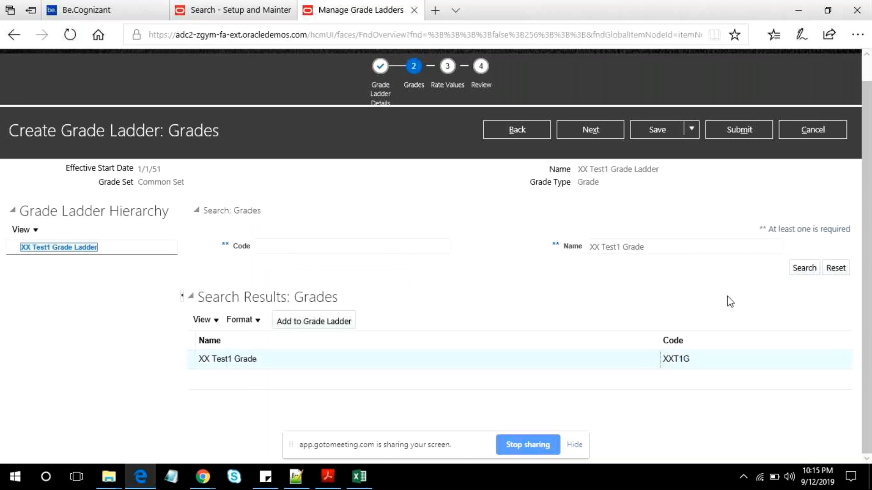
{"action": "left_click", "coordinate": [312, 287]}
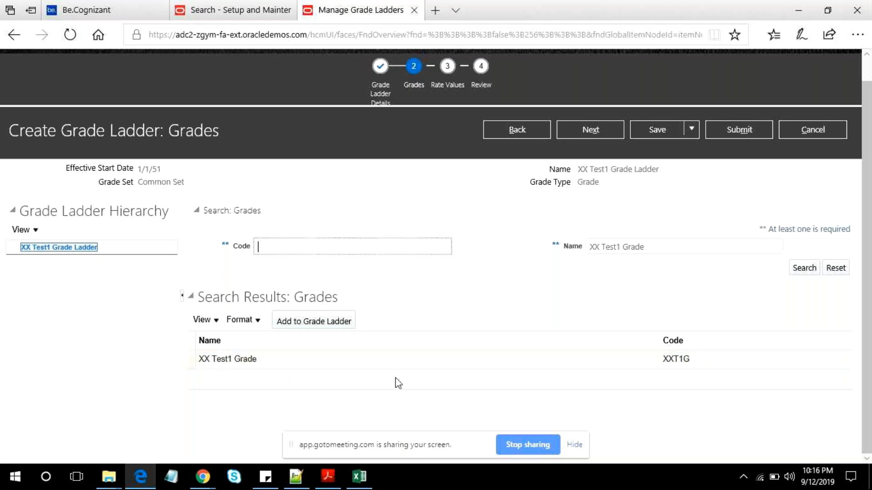
{"action": "left_click", "coordinate": [310, 326]}
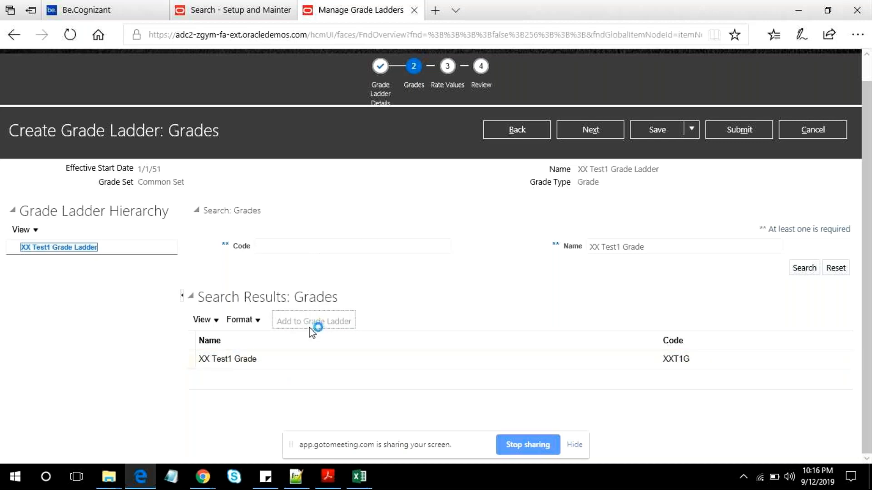
- Search the grades by the name Admin
{"action": "left_click_drag", "start_coordinate": [645, 248], "coordinate": [564, 251]}
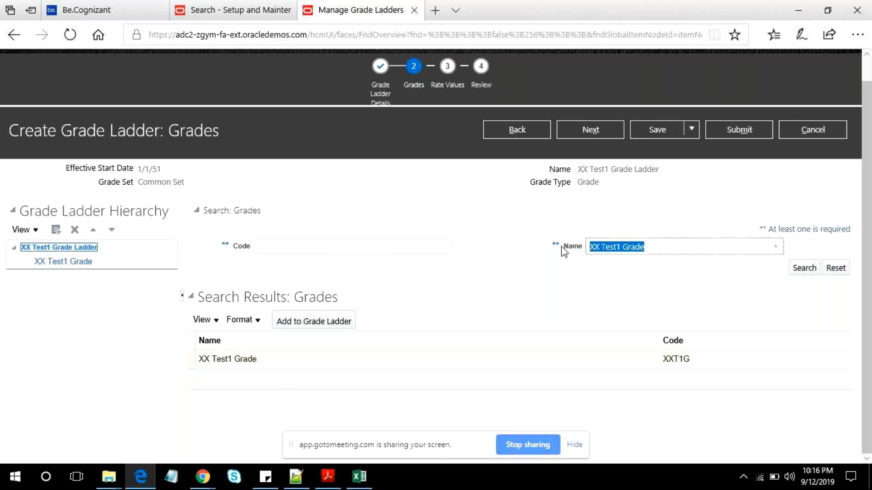
{"action": "type", "text": "Admin"}
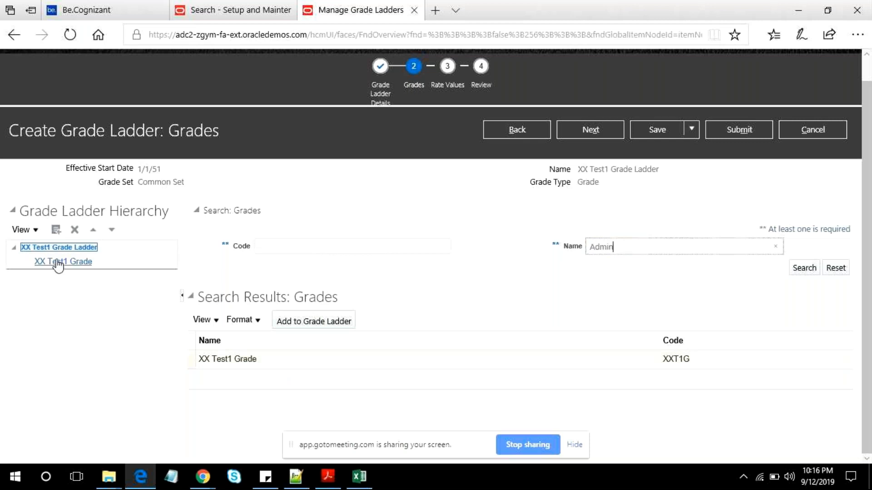
{"action": "left_click", "coordinate": [804, 268]}
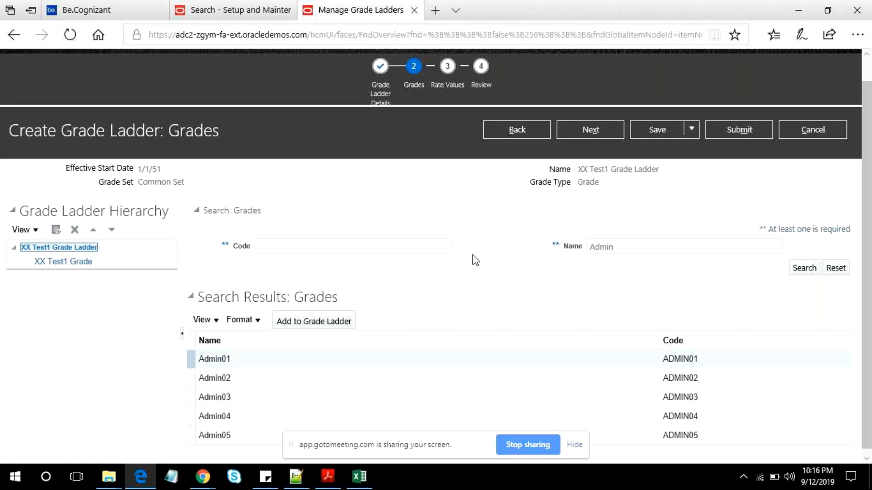
- Switch to the Notepad++ notes and add the heading "Grade WIth out Steps:" below XX Test1 Grade
{"action": "left_click", "coordinate": [292, 478]}
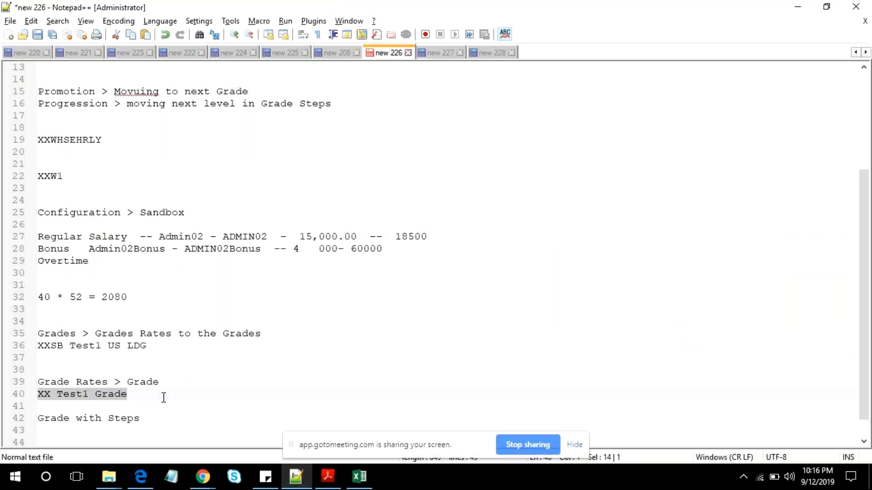
{"action": "left_click", "coordinate": [163, 398]}
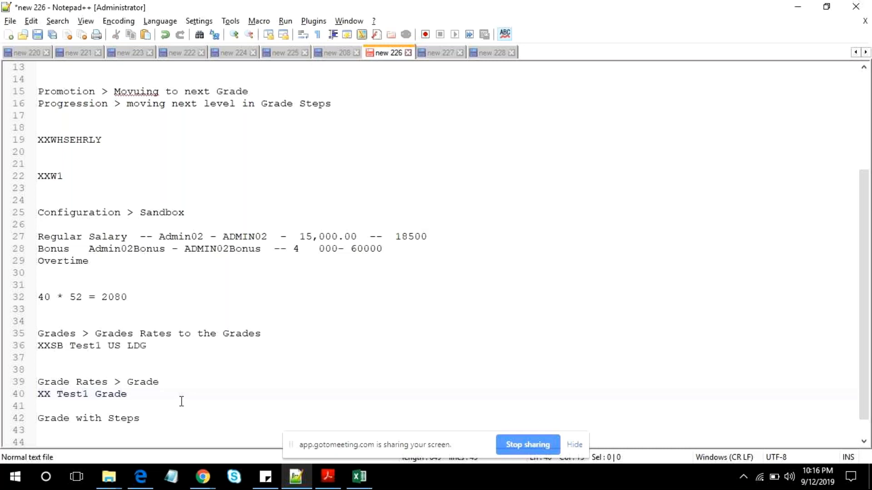
{"action": "key", "text": "Return"}
{"action": "key", "text": "Return"}
{"action": "key", "text": "Return"}
{"action": "type", "text": "Grade WI"}
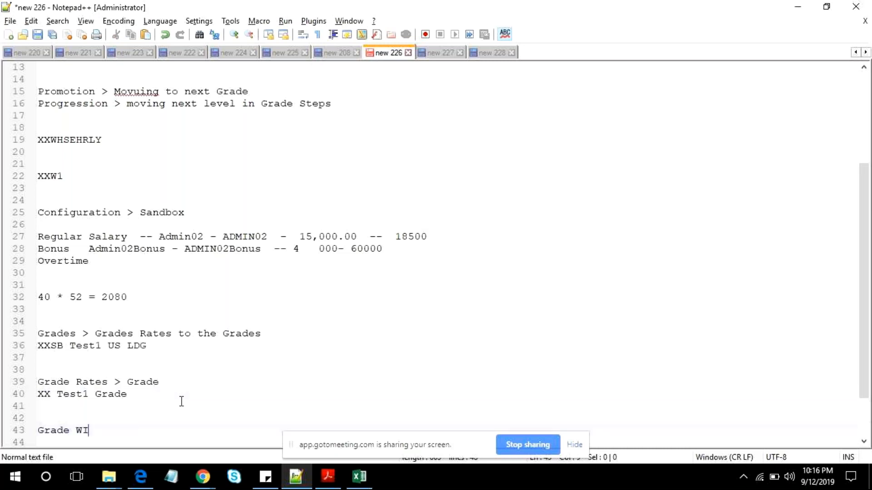
{"action": "type", "text": "th out"}
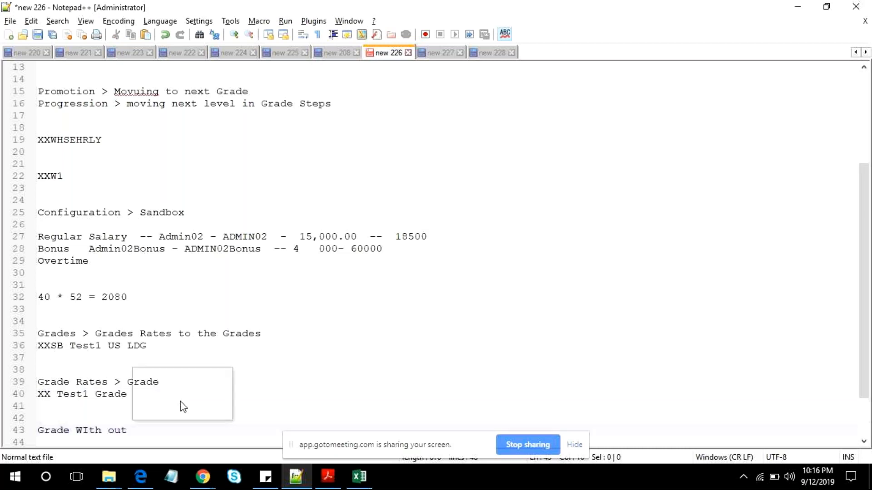
{"action": "type", "text": " Steps:"}
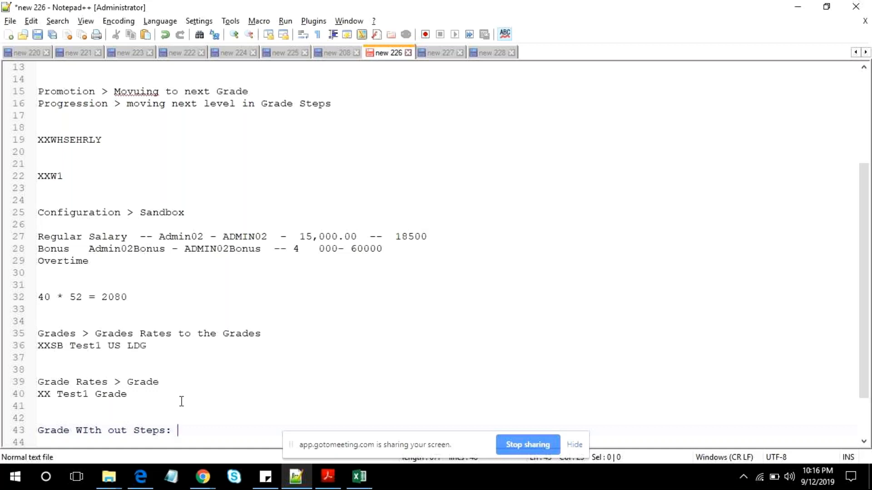
{"action": "type", "text": "Min -"}
{"action": "type", "text": "Max"}
{"action": "key", "text": "Return"}
{"action": "type", "text": "19000"}
{"action": "type", "text": "-2"}
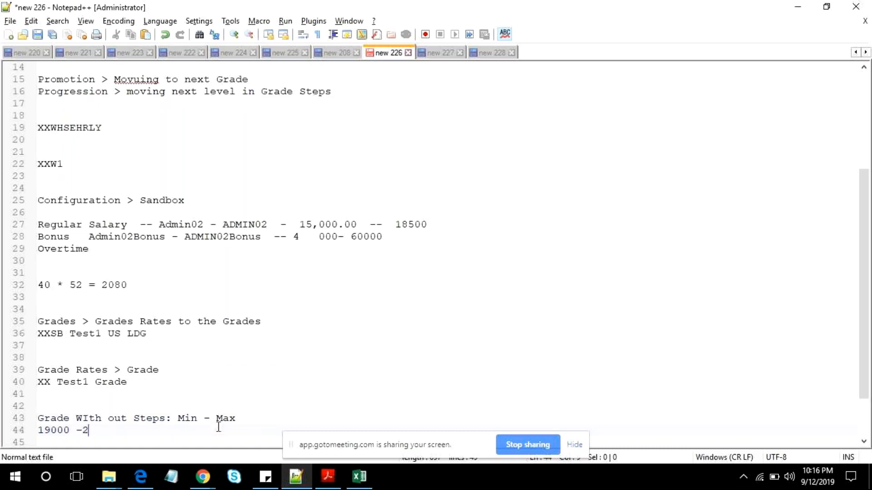
{"action": "type", "text": "5000"}
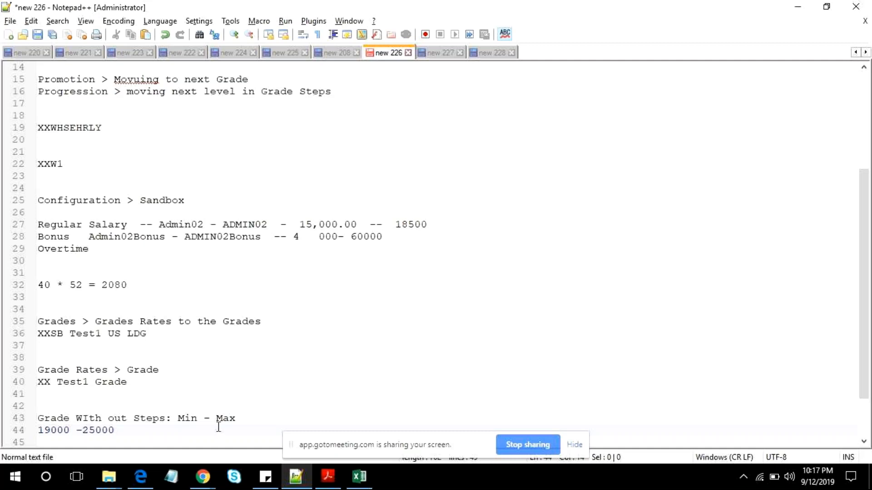
{"action": "type", "text": " 22500"}
- Add the heading "Grade With Steps:" below the salary range, leaving a blank line between them
{"action": "key", "text": "Return"}
{"action": "key", "text": "Return"}
{"action": "type", "text": "G"}
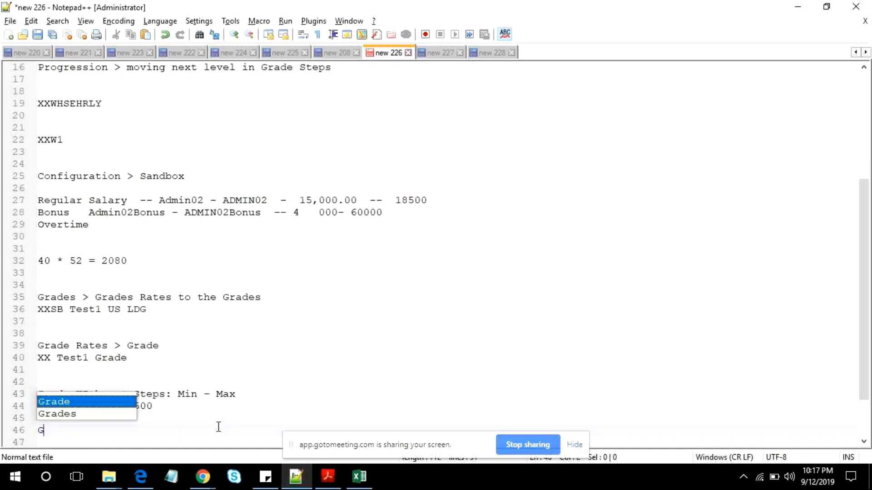
{"action": "type", "text": "rade i"}
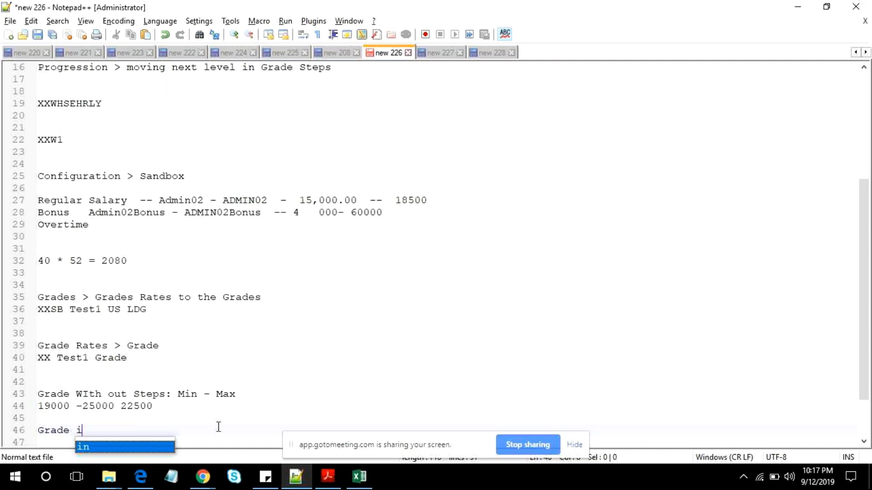
{"action": "key", "text": "BackSpace"}
{"action": "type", "text": "WithS"}
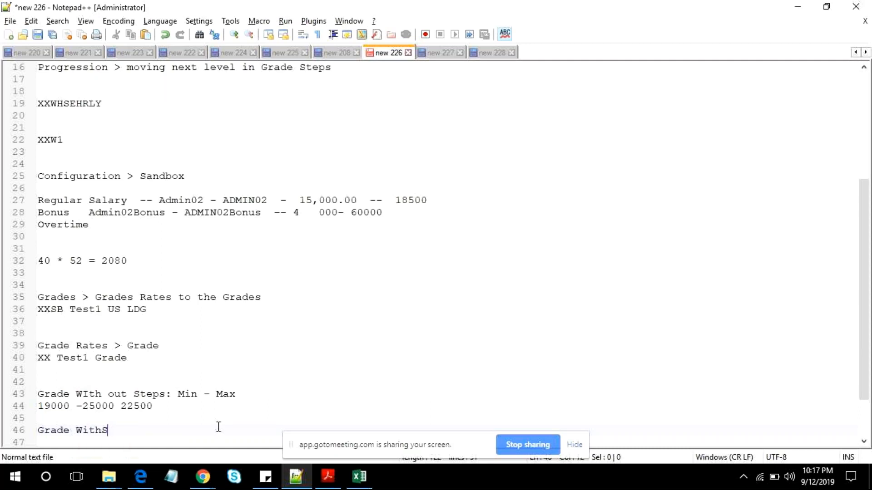
{"action": "key", "text": "BackSpace"}
{"action": "type", "text": "Steps"}
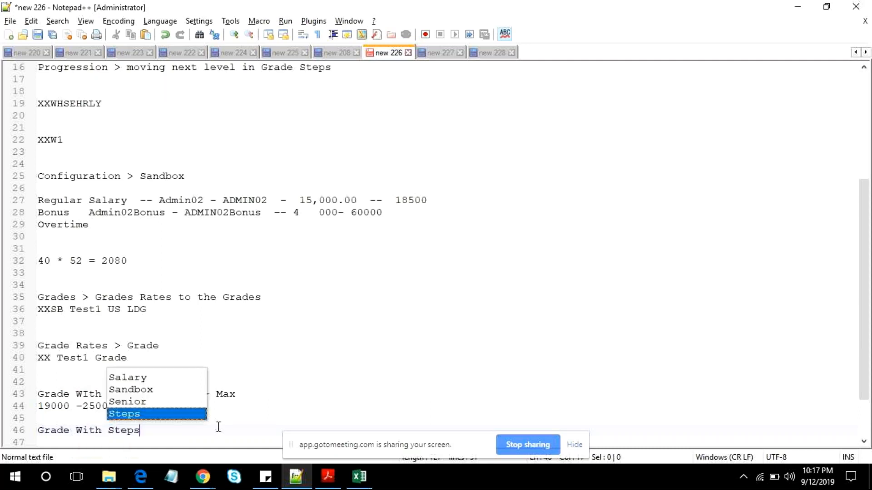
{"action": "type", "text": ":"}
- List Step1, Step2 and Step3 on separate lines under the "Grade With Steps:" heading
{"action": "key", "text": "Return"}
{"action": "key", "text": "Return"}
{"action": "type", "text": "St"}
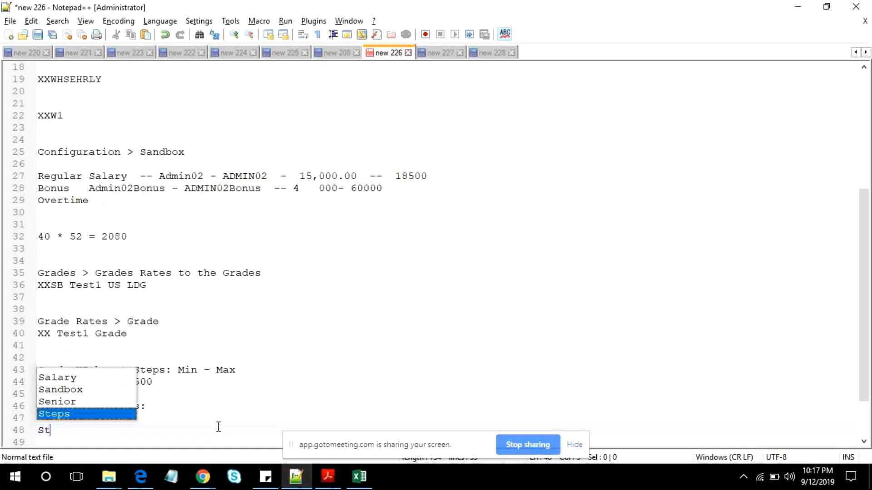
{"action": "type", "text": "ep1"}
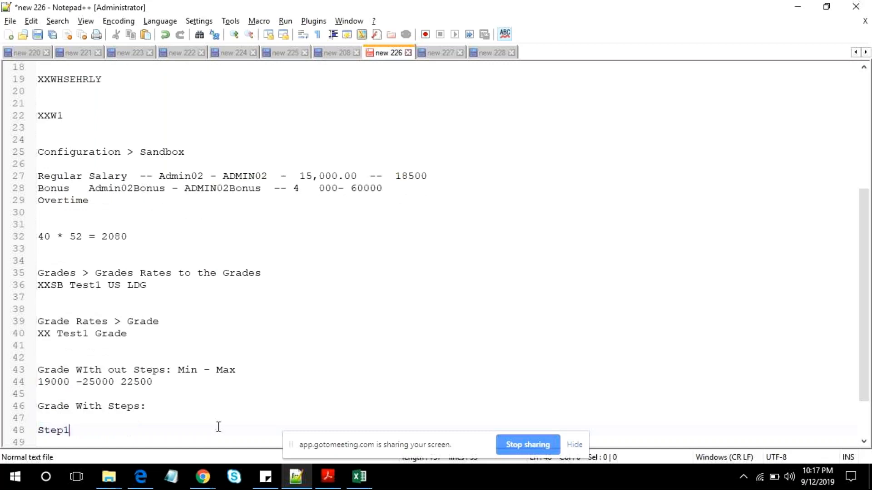
{"action": "key", "text": "Return"}
{"action": "type", "text": "Stpe"}
{"action": "key", "text": "BackSpace"}
{"action": "key", "text": "BackSpace"}
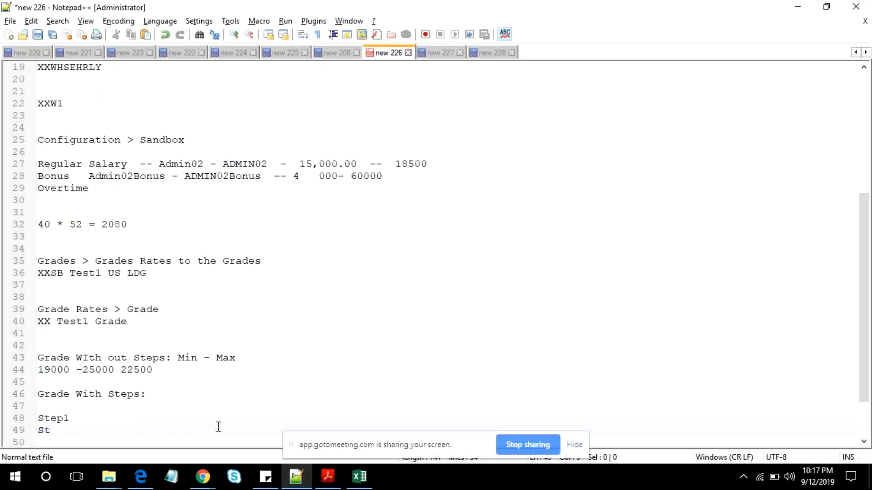
{"action": "type", "text": "ep2"}
{"action": "key", "text": "Return"}
{"action": "type", "text": "Step3"}
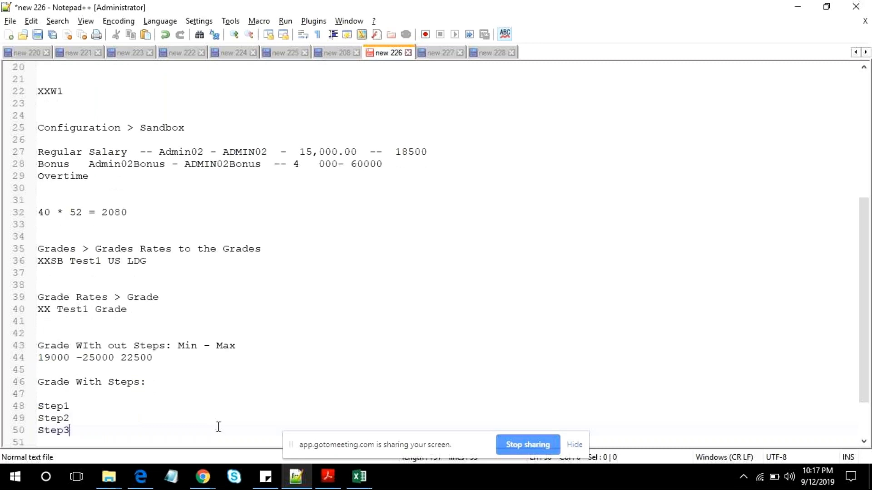
{"action": "key", "text": "Return"}
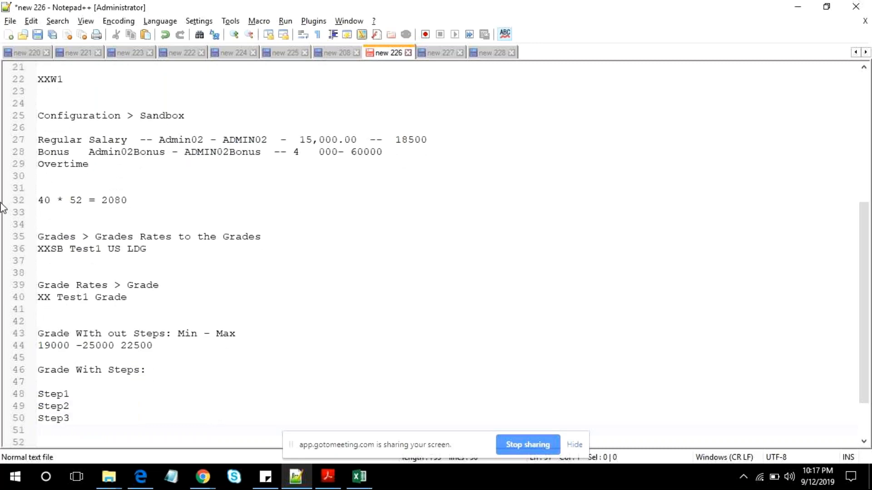
- Add the amounts 19000 for Step1, 22000 for Step2 and 25000 for Step3, each preceded by "--"
{"action": "left_click", "coordinate": [101, 395]}
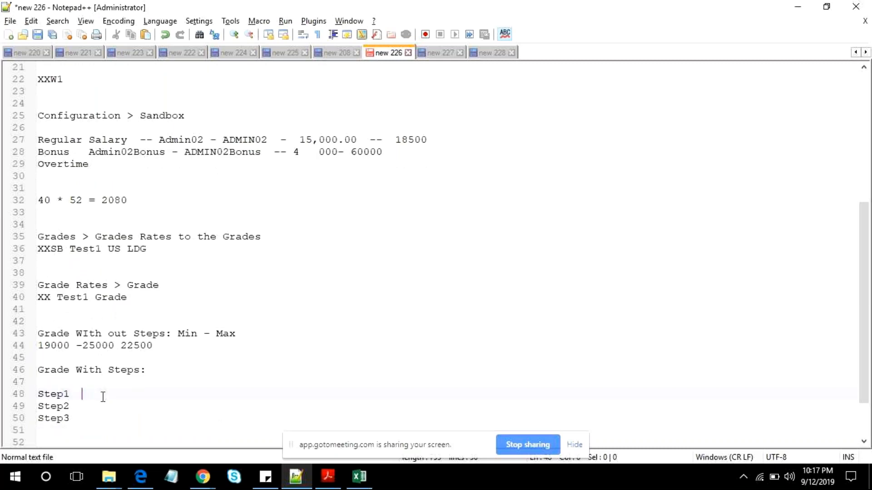
{"action": "type", "text": "-- 1900-"}
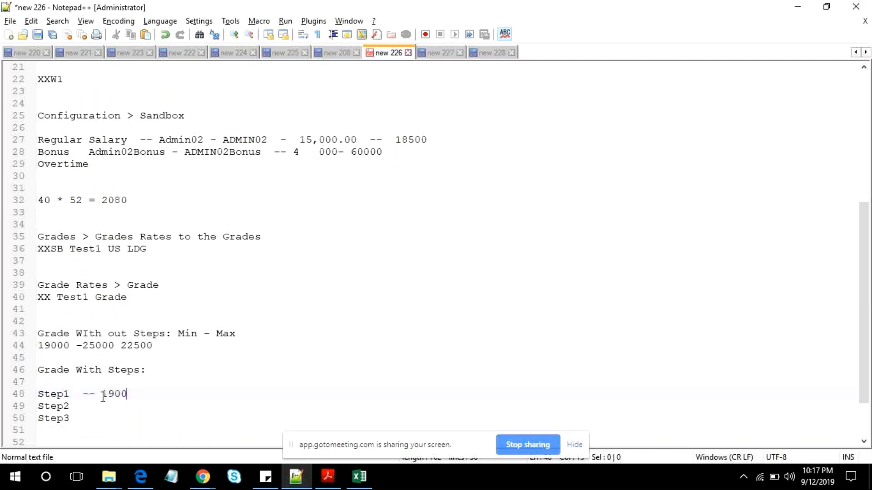
{"action": "key", "text": "BackSpace"}
{"action": "type", "text": "0"}
{"action": "key", "text": "Down"}
{"action": "type", "text": "- 2000"}
{"action": "key", "text": "BackSpace"}
{"action": "key", "text": "BackSpace"}
{"action": "key", "text": "BackSpace"}
{"action": "type", "text": "2000"}
{"action": "key", "text": "Down"}
{"action": "type", "text": "-- 25"}
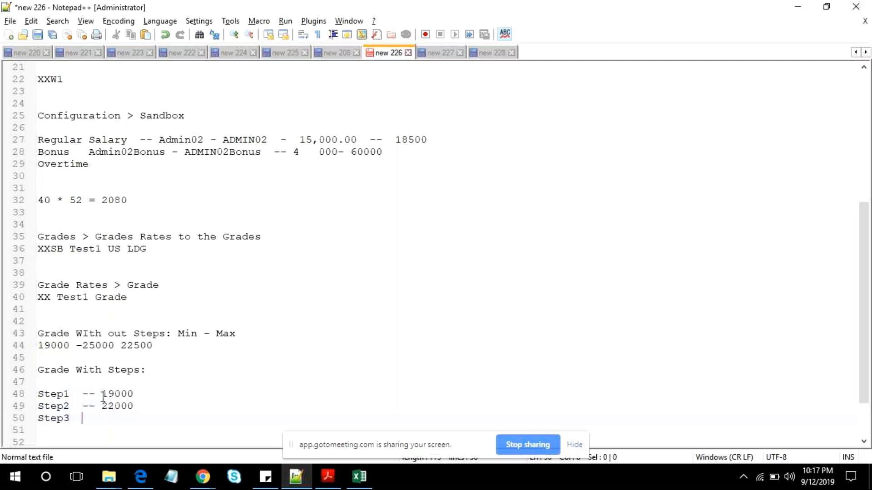
{"action": "type", "text": "000"}
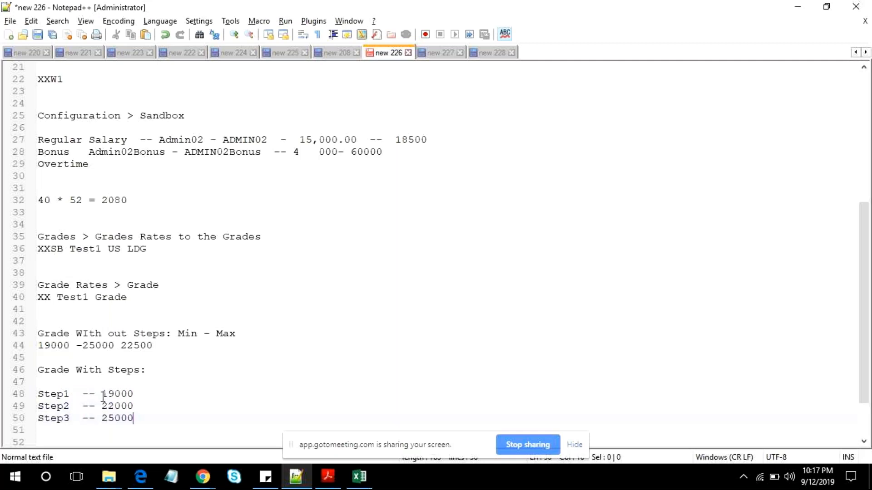
- Compare the fixed amounts of the three steps with the Min - Max range of the grade without steps
{"action": "double_click", "coordinate": [53, 419]}
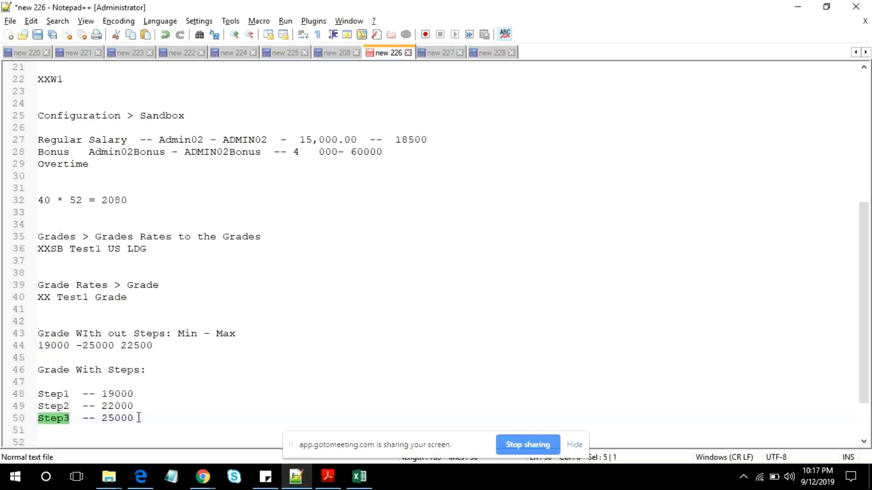
{"action": "left_click_drag", "start_coordinate": [139, 418], "coordinate": [39, 382]}
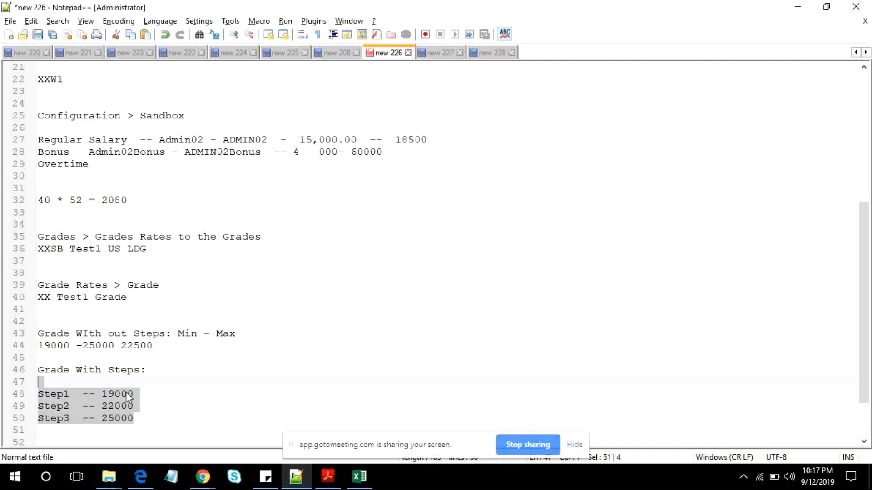
{"action": "double_click", "coordinate": [129, 395]}
{"action": "double_click", "coordinate": [53, 406]}
{"action": "left_click", "coordinate": [120, 406]}
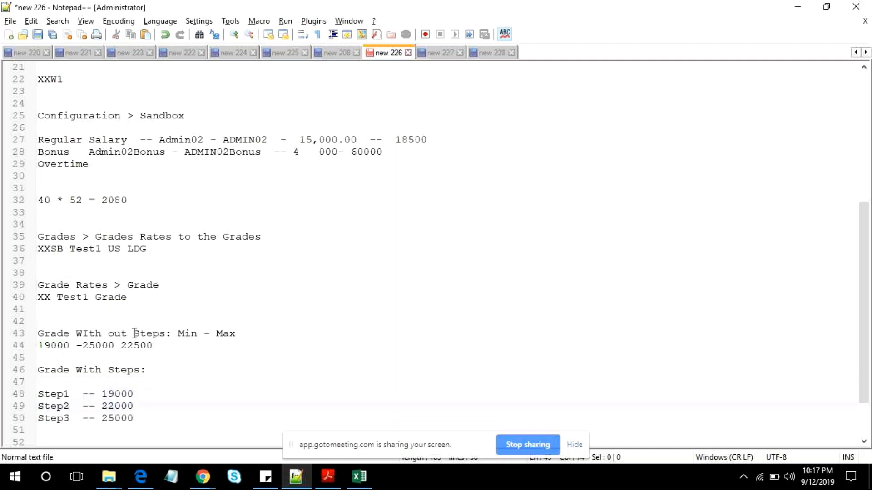
{"action": "left_click_drag", "start_coordinate": [159, 346], "coordinate": [38, 333]}
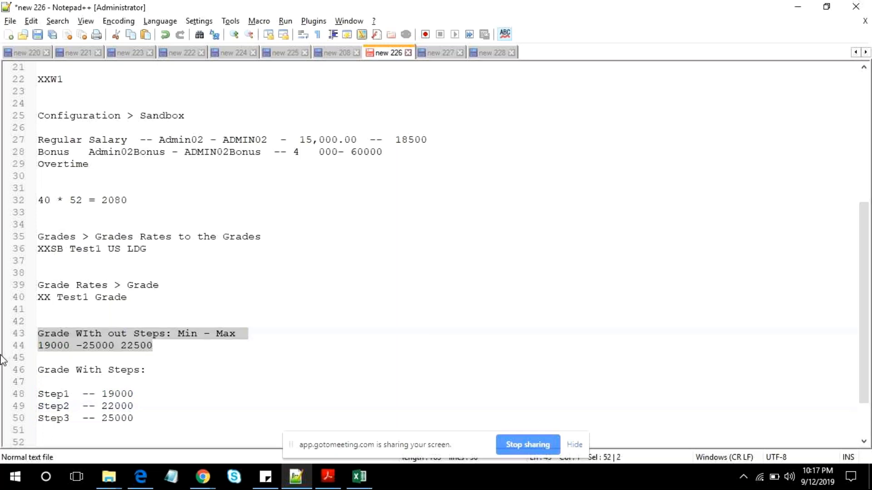
{"action": "double_click", "coordinate": [134, 347]}
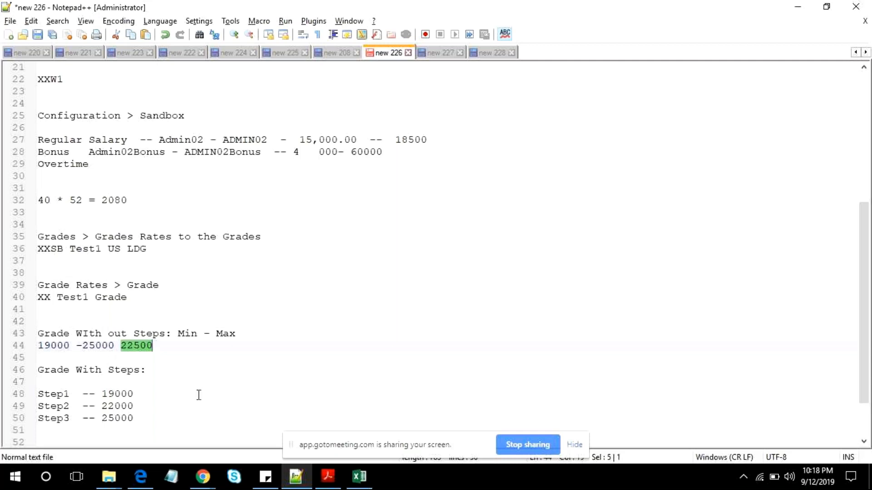
- Switch back to the grade ladder in the browser and add grade Admin01 after XX Test1 Grade
{"action": "key", "text": "alt+Tab"}
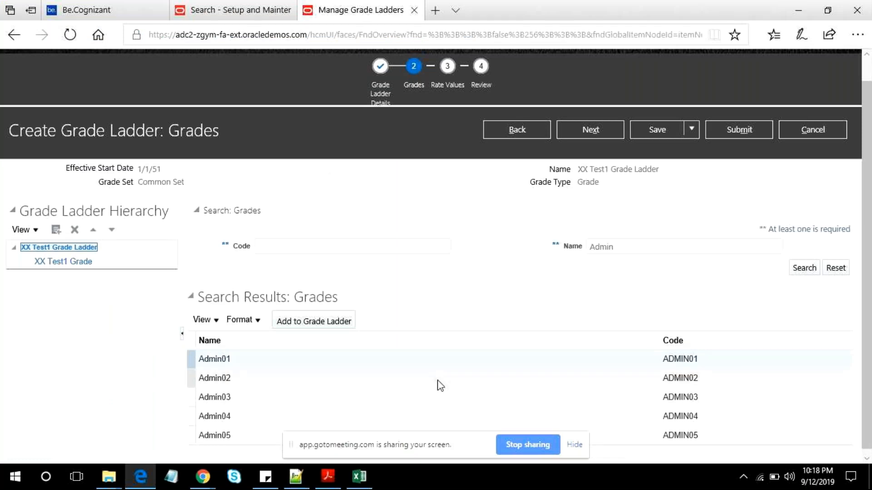
{"action": "scroll", "coordinate": [437, 380], "scroll_direction": "up", "scroll_amount": 1}
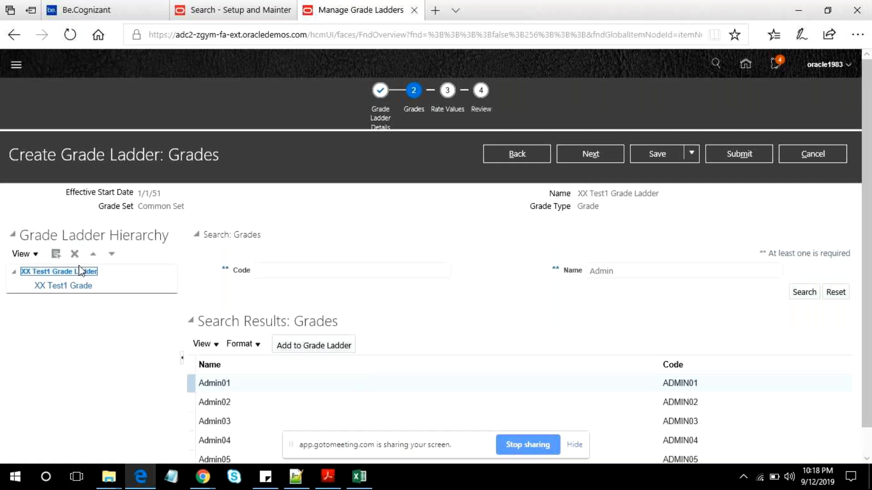
{"action": "scroll", "coordinate": [230, 370], "scroll_direction": "down", "scroll_amount": 1}
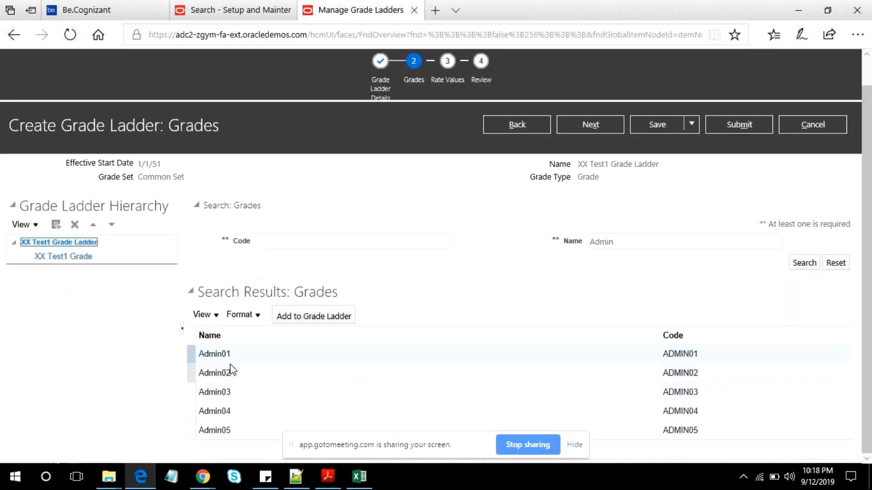
{"action": "left_click", "coordinate": [221, 368]}
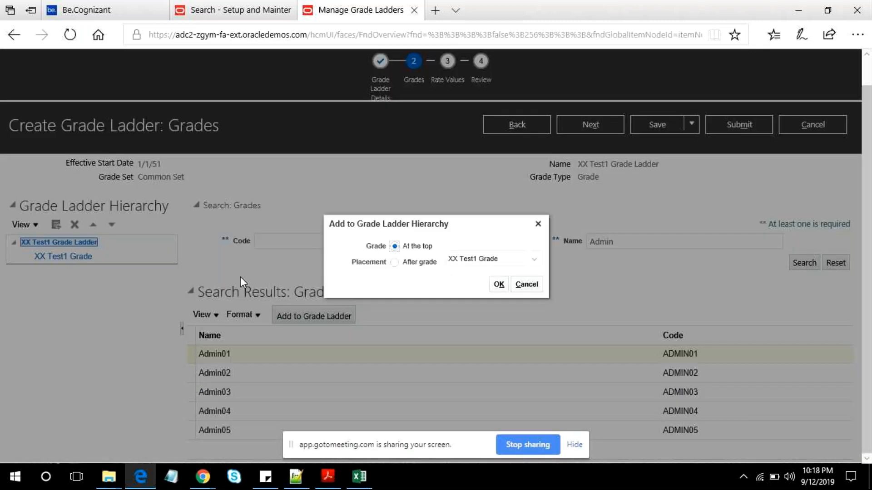
{"action": "left_click", "coordinate": [394, 262]}
{"action": "left_click", "coordinate": [498, 284]}
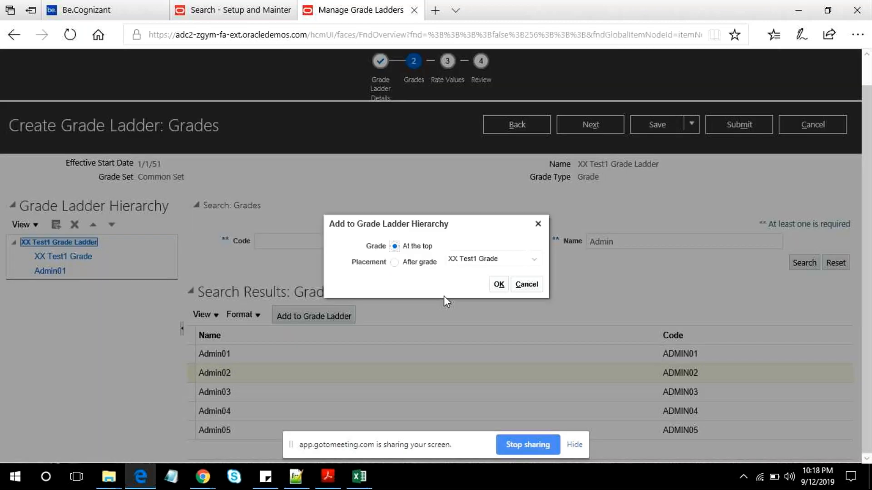
- Add grade Admin02 to the ladder hierarchy, placed after Admin01
{"action": "left_click", "coordinate": [405, 264]}
{"action": "left_click", "coordinate": [524, 265]}
{"action": "left_click", "coordinate": [471, 292]}
{"action": "left_click", "coordinate": [498, 285]}
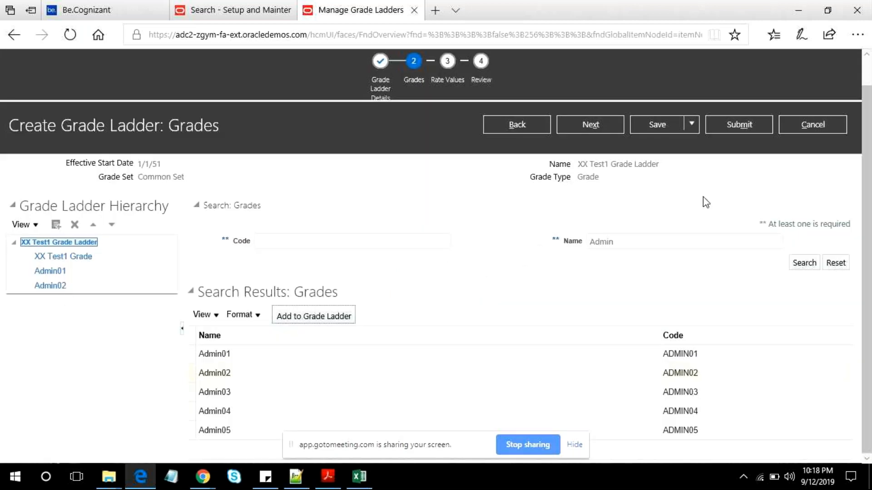
- Proceed to the rate values and set the legislative data group to US Legislative Data Group
{"action": "left_click", "coordinate": [581, 127]}
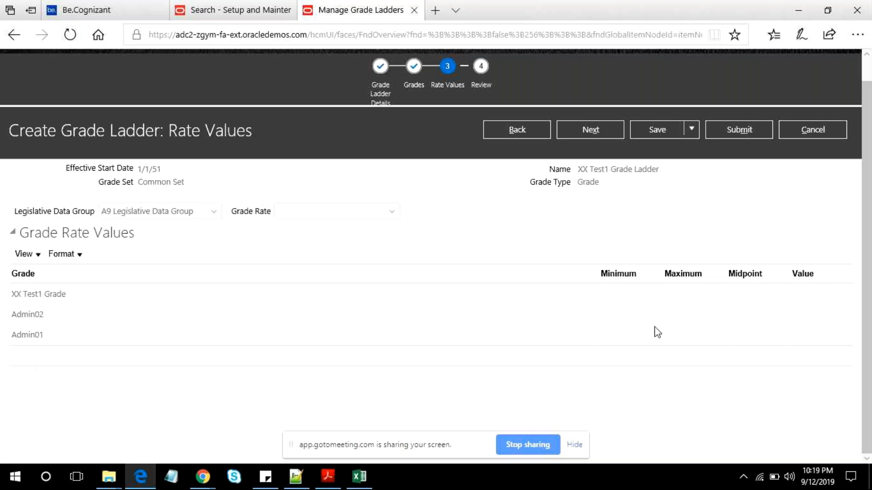
{"action": "left_click", "coordinate": [380, 214]}
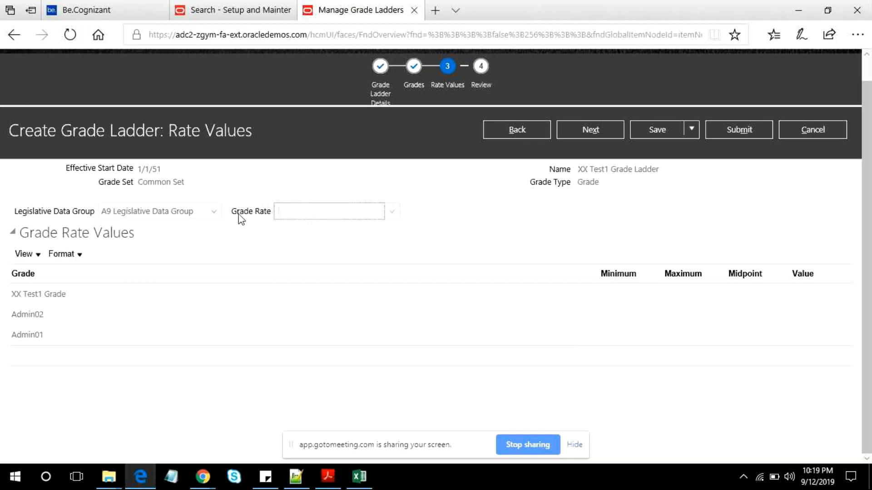
{"action": "left_click", "coordinate": [213, 211]}
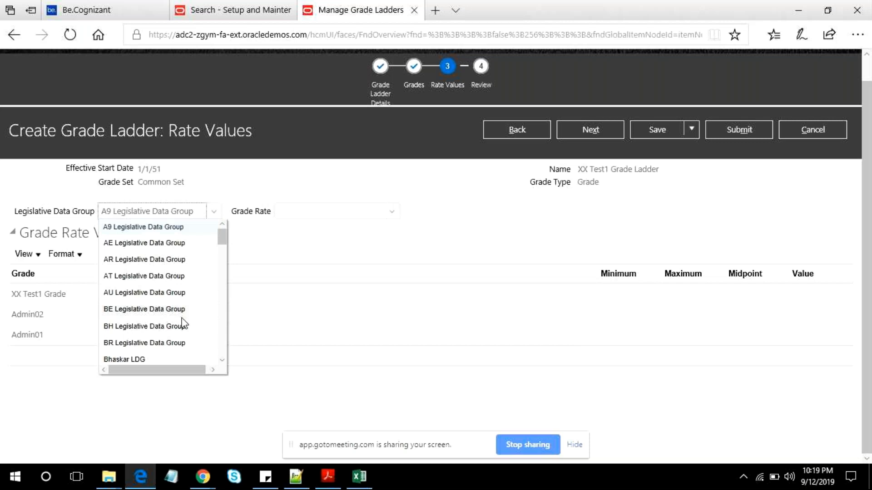
{"action": "key", "text": "u"}
{"action": "key", "text": "u"}
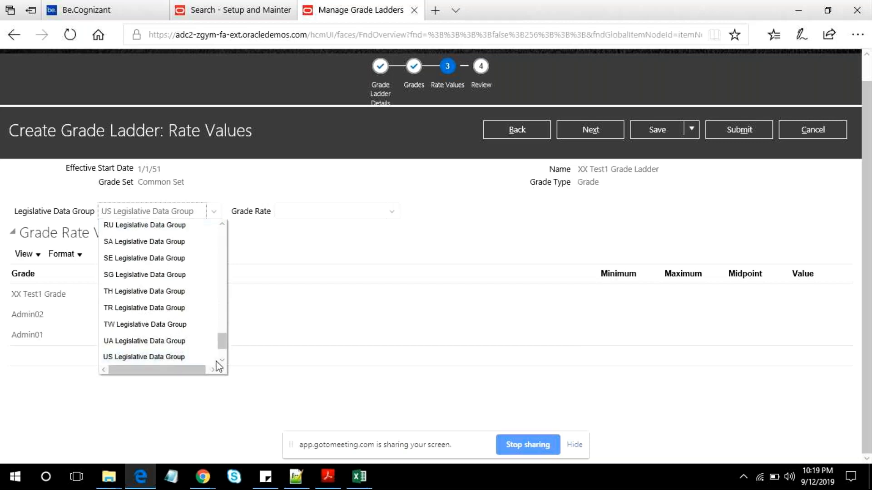
{"action": "scroll", "coordinate": [204, 335], "scroll_direction": "down", "scroll_amount": 3}
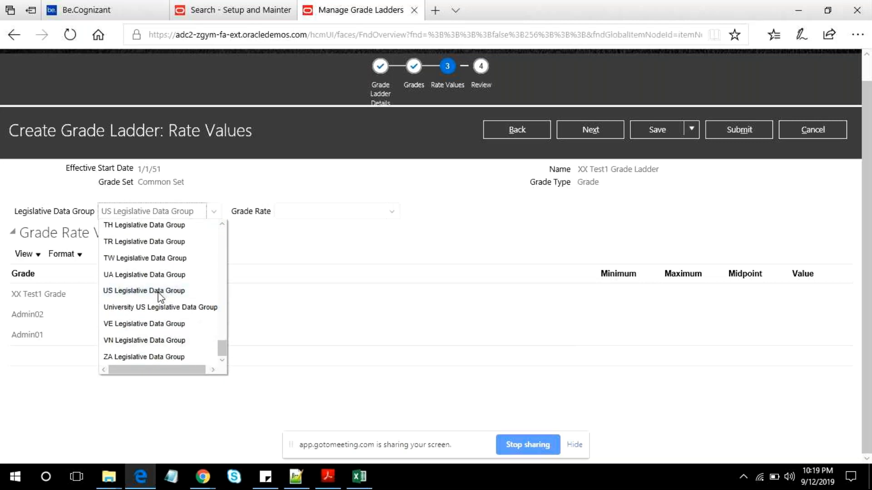
{"action": "left_click", "coordinate": [159, 291]}
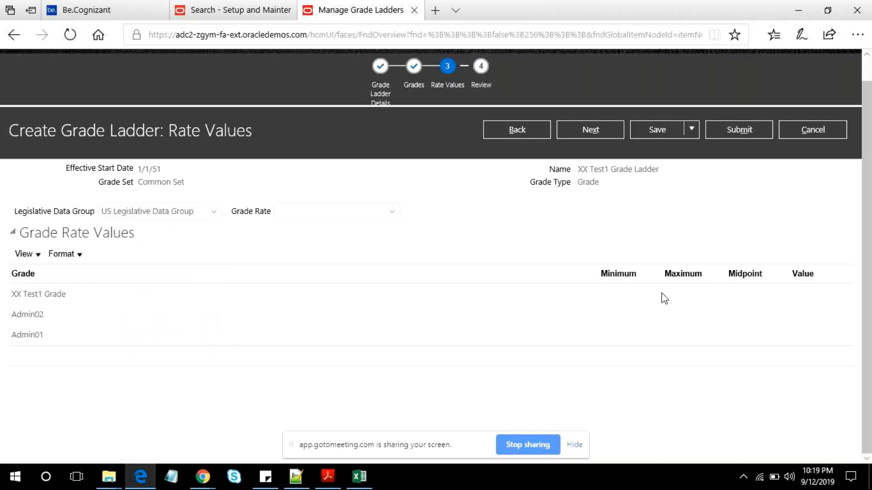
- Open the grade rate search and fill in the name XX Test1 Grade, copied from the Notepad++ notes
{"action": "left_click", "coordinate": [78, 295]}
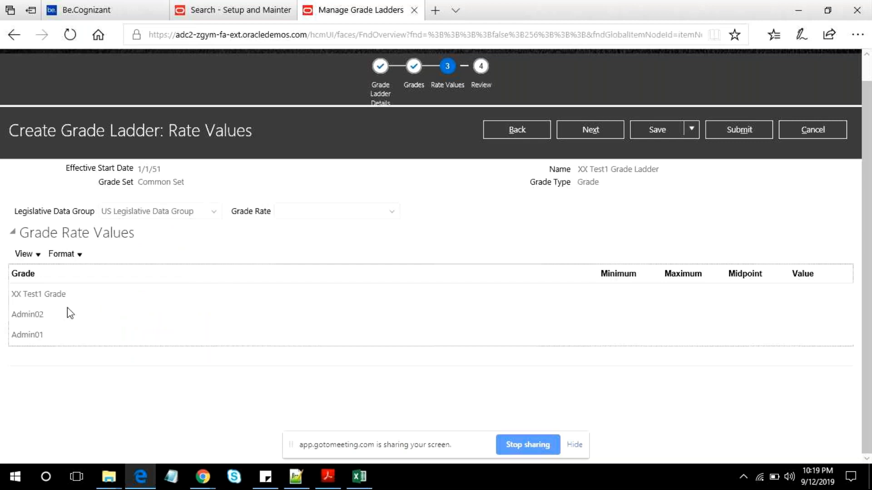
{"action": "left_click", "coordinate": [390, 211]}
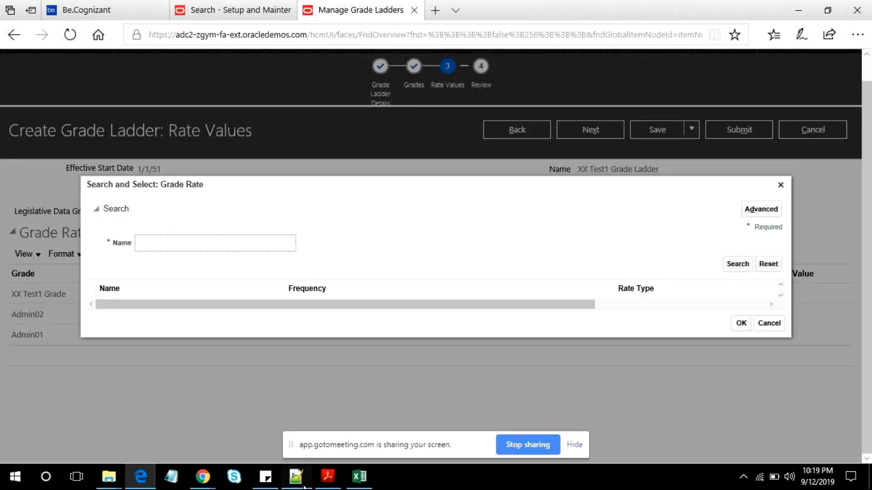
{"action": "left_click", "coordinate": [304, 487]}
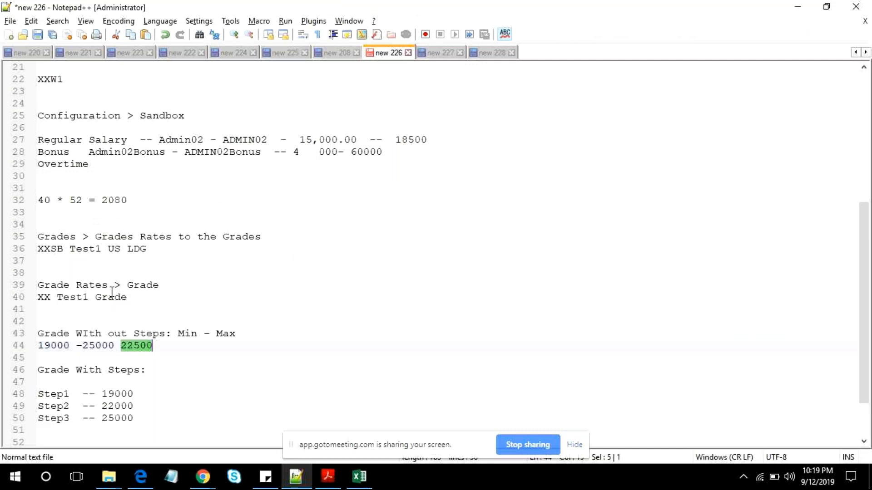
{"action": "left_click_drag", "start_coordinate": [127, 296], "coordinate": [14, 295]}
{"action": "key", "text": "ctrl+c"}
{"action": "key", "text": "alt+Tab"}
{"action": "key", "text": "ctrl+v"}
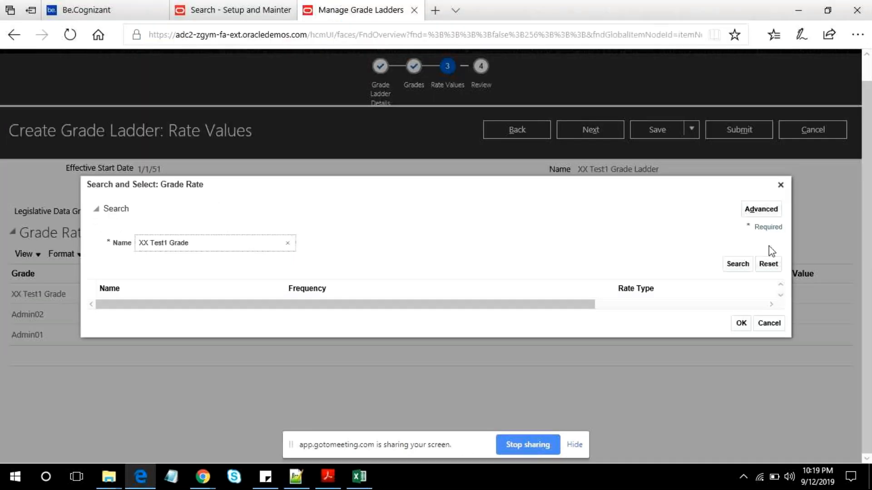
- Search the grade rates for XX Test1 Grade and cancel the selection, leaving the grade rate empty
{"action": "left_click", "coordinate": [739, 265]}
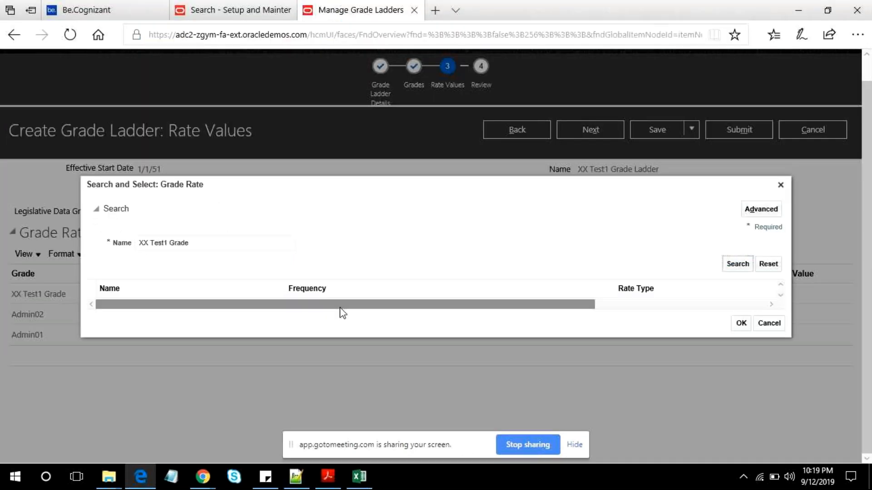
{"action": "left_click", "coordinate": [201, 247]}
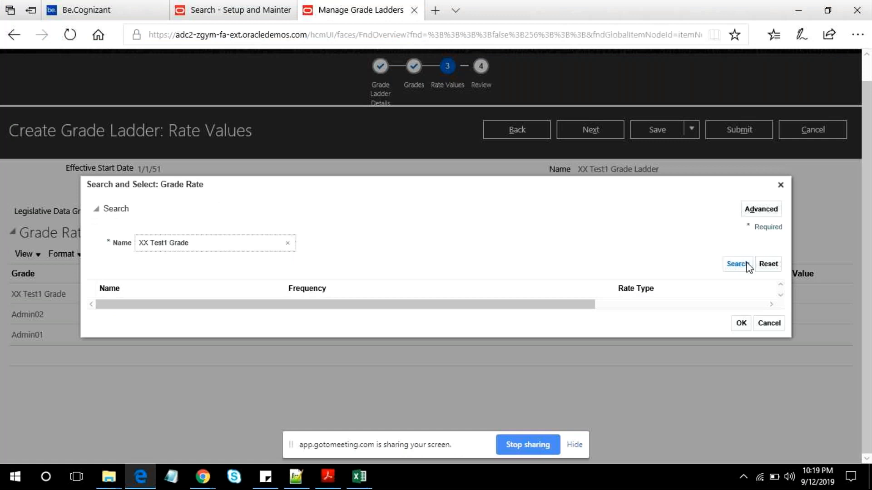
{"action": "left_click", "coordinate": [745, 267]}
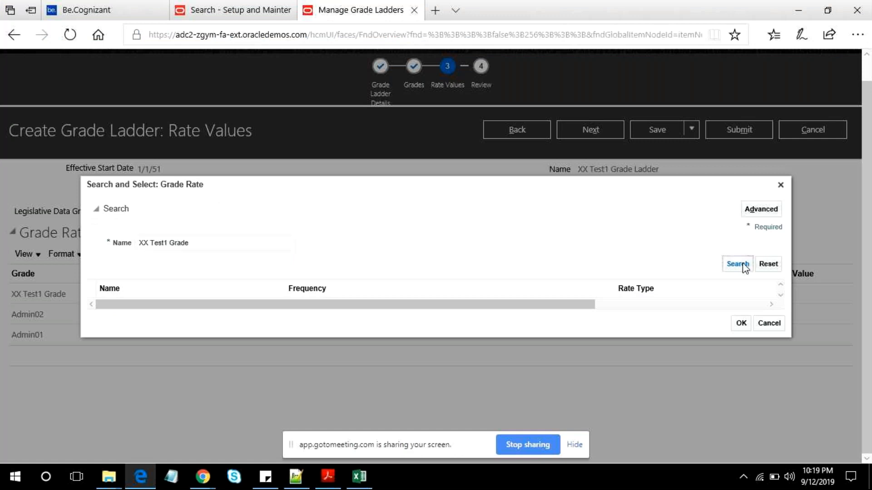
{"action": "left_click", "coordinate": [772, 324]}
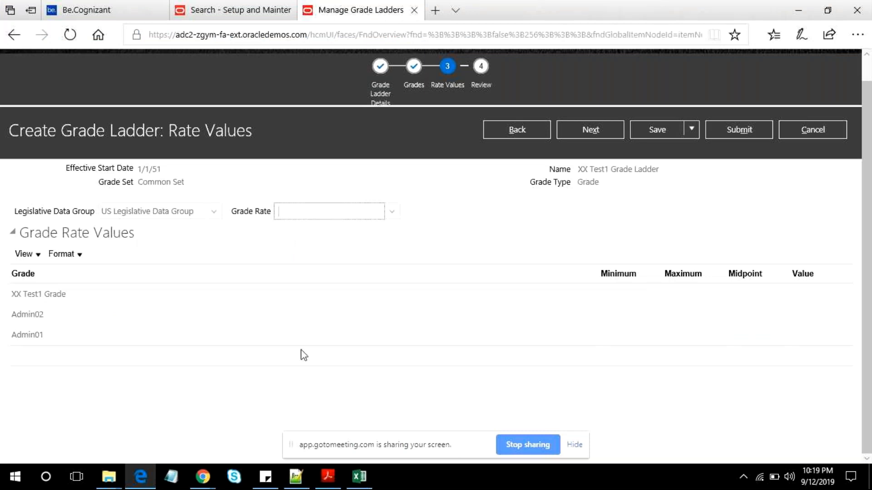
{"action": "left_click", "coordinate": [218, 260]}
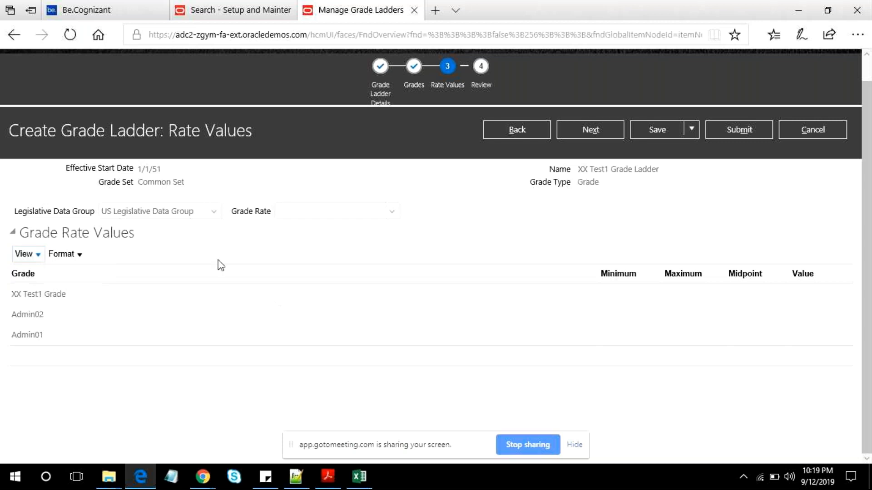
- Proceed to the review stage and check the grade ladder's details and hierarchy
{"action": "left_click", "coordinate": [590, 130]}
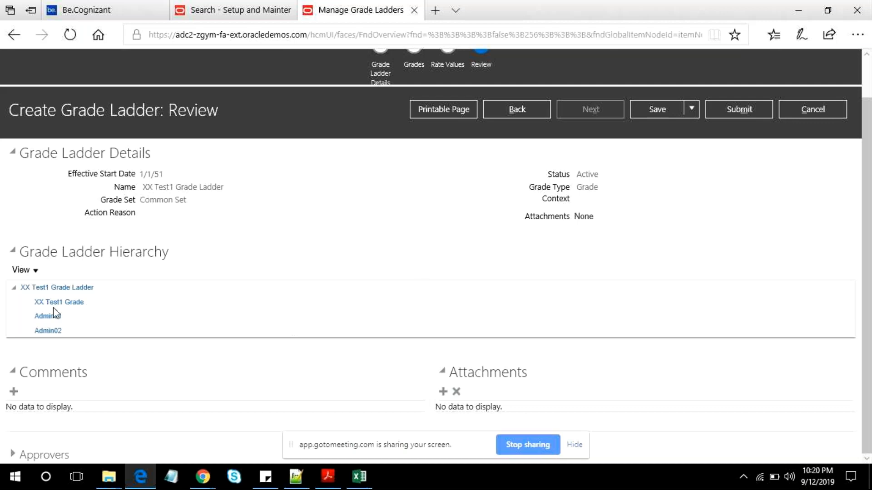
{"action": "scroll", "coordinate": [296, 274], "scroll_direction": "up", "scroll_amount": 1}
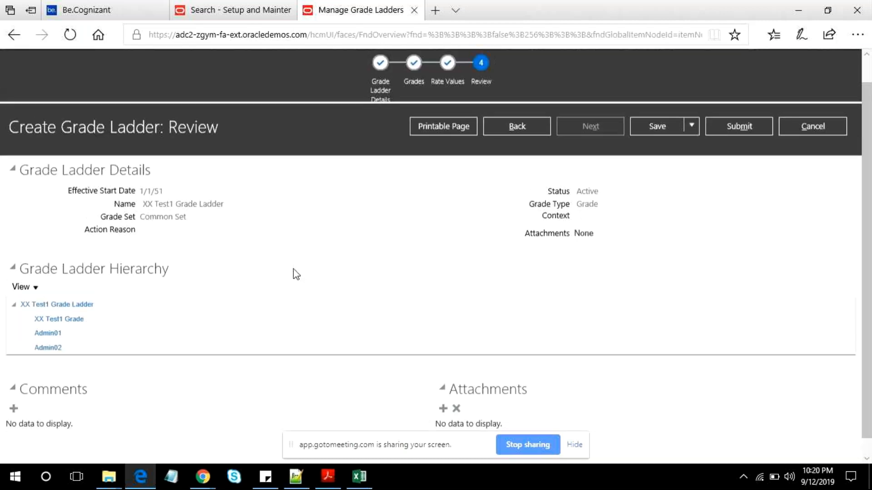
{"action": "scroll", "coordinate": [399, 257], "scroll_direction": "up", "scroll_amount": 2}
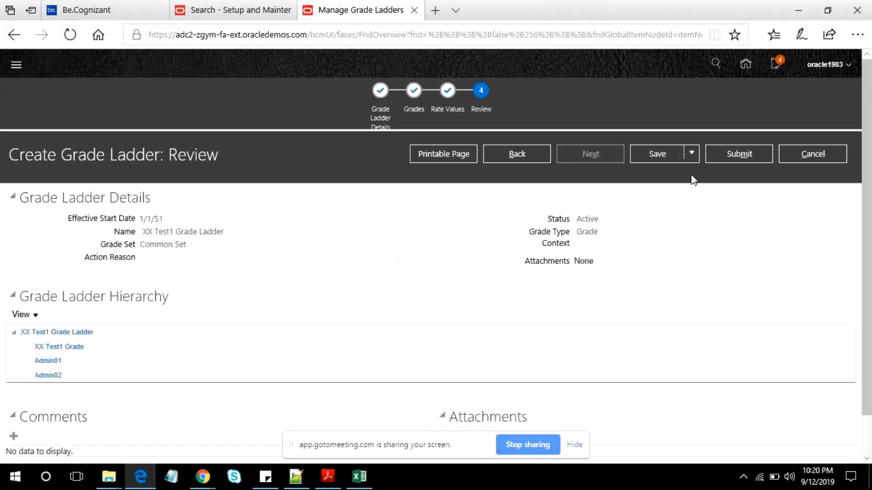
- Save the grade ladder and submit the request, confirming the submission
{"action": "left_click", "coordinate": [683, 155]}
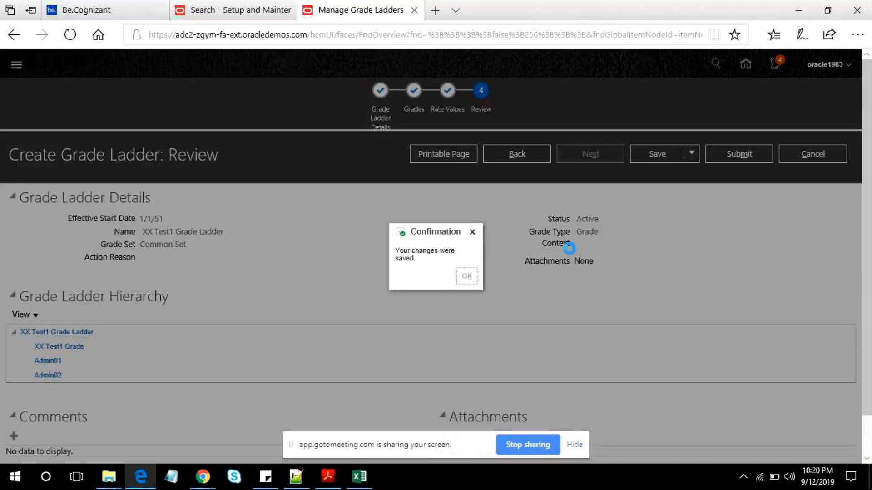
{"action": "key", "text": "Return"}
{"action": "left_click", "coordinate": [739, 155]}
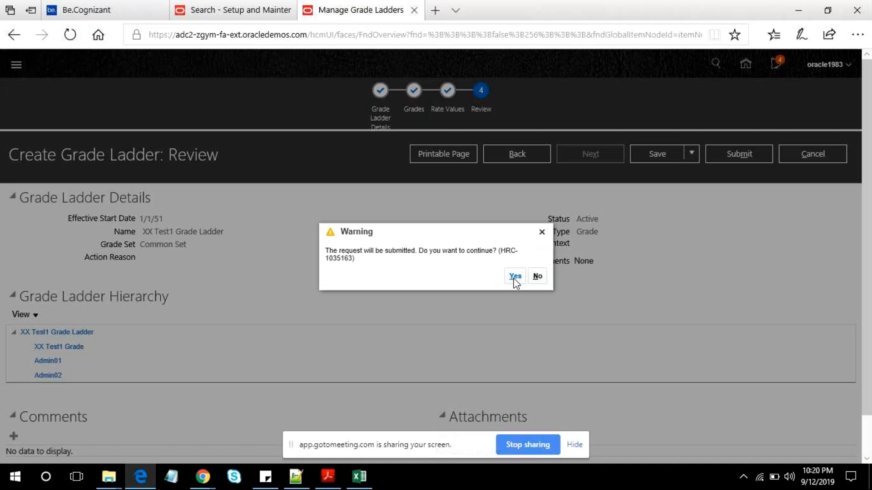
{"action": "left_click", "coordinate": [514, 277]}
{"action": "left_click", "coordinate": [461, 276]}
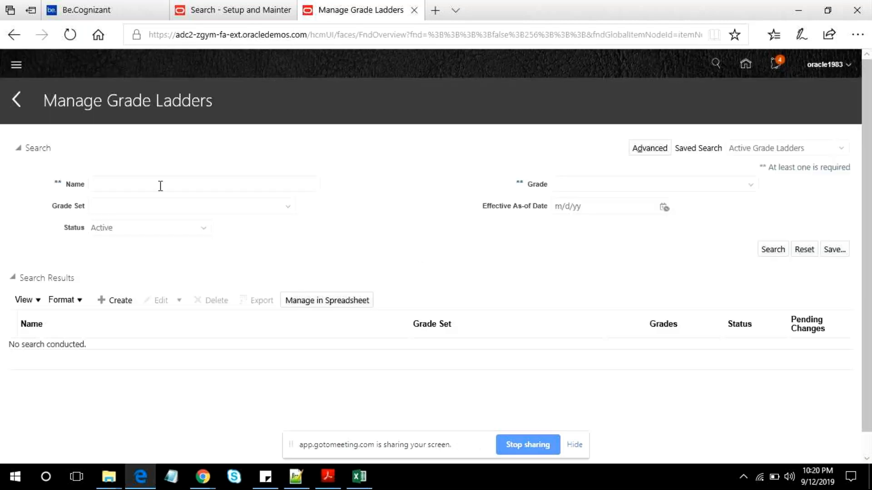
- Search the active grade ladders by the name XX and clear the name criterion
{"action": "left_click", "coordinate": [160, 186]}
{"action": "type", "text": "XX"}
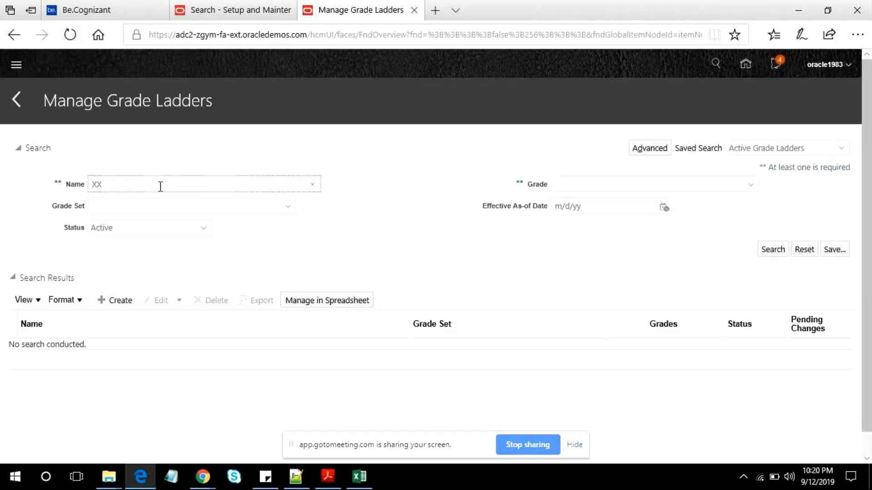
{"action": "key", "text": "Return"}
{"action": "key", "text": "BackSpace"}
{"action": "key", "text": "BackSpace"}
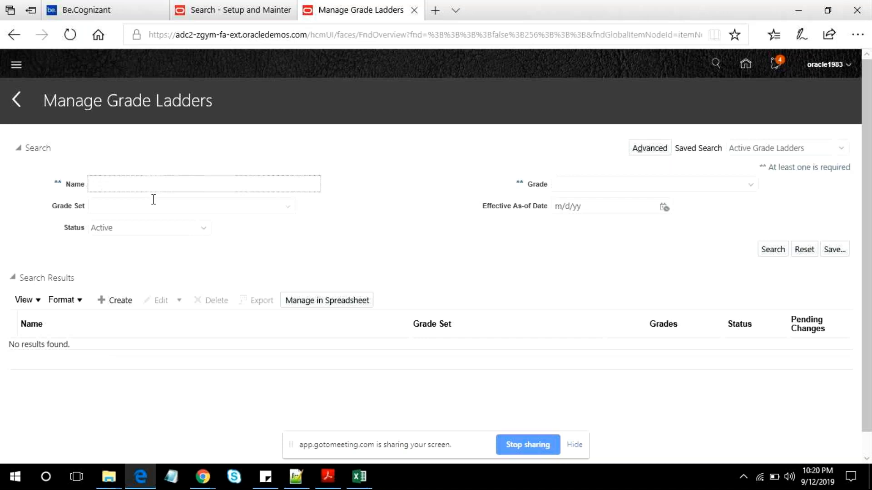
- Check the choices of the grade criterion, then enter Test% as the name criterion for the ladder search
{"action": "left_click", "coordinate": [750, 185]}
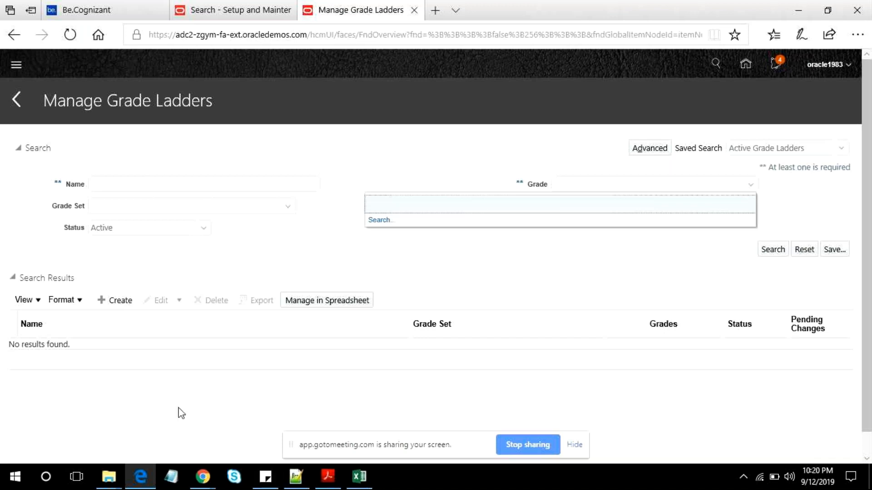
{"action": "left_click", "coordinate": [110, 186]}
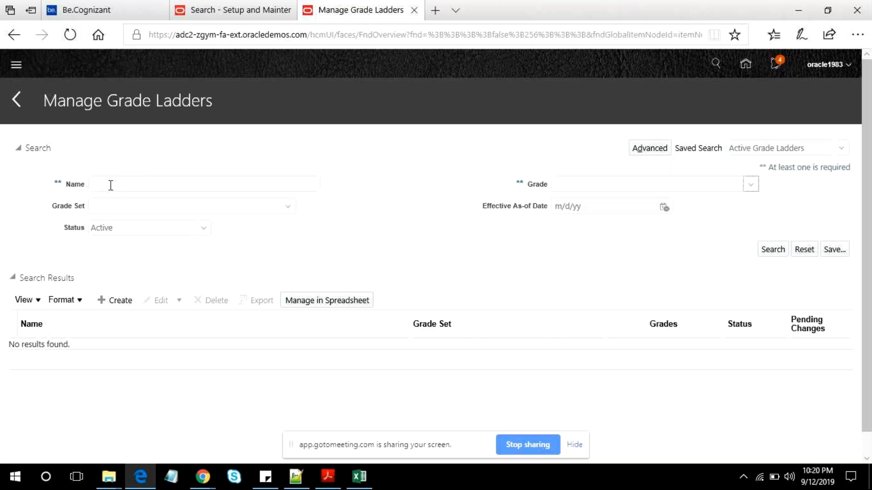
{"action": "left_click", "coordinate": [135, 181]}
{"action": "type", "text": "Te"}
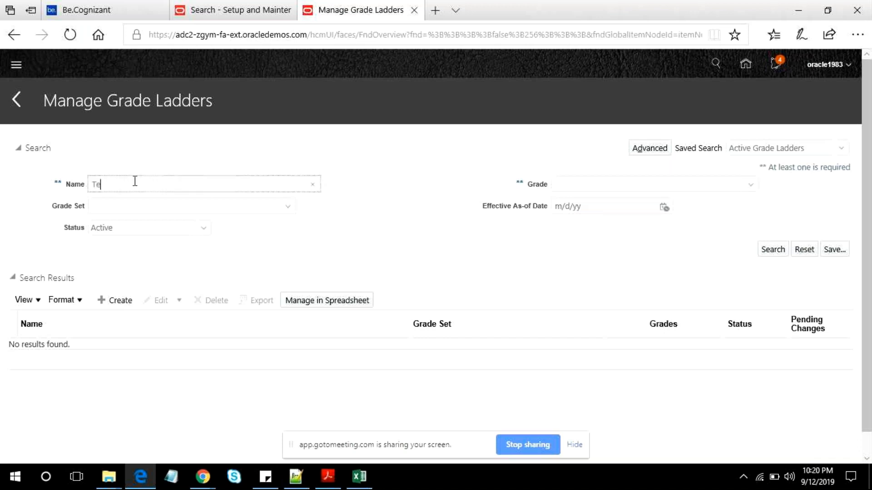
{"action": "type", "text": "st%"}
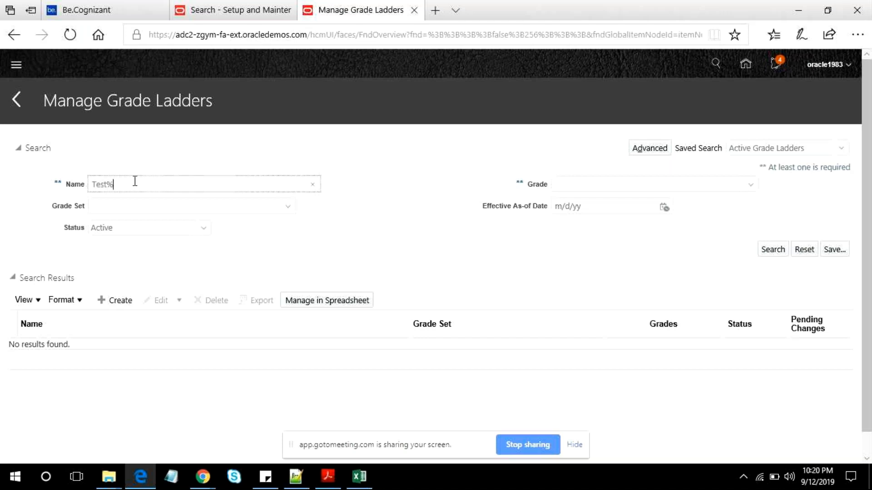
- Replace the name criterion with XX% and search the active grade ladders
{"action": "double_click", "coordinate": [107, 185]}
{"action": "type", "text": "XX"}
{"action": "key", "text": "Delete"}
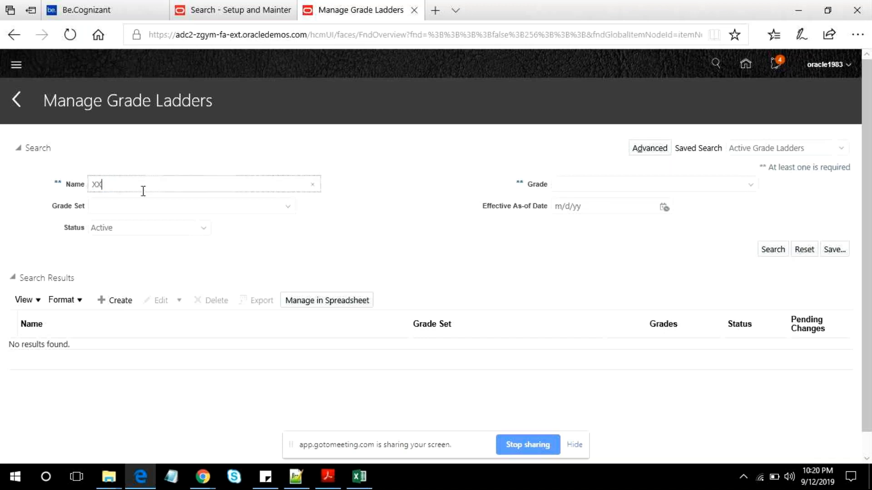
{"action": "type", "text": "%"}
{"action": "left_click", "coordinate": [814, 150]}
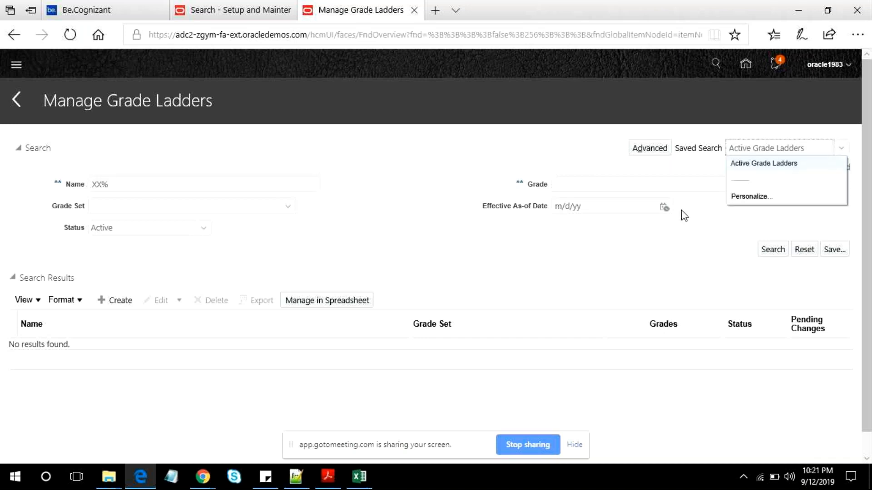
{"action": "left_click", "coordinate": [772, 250]}
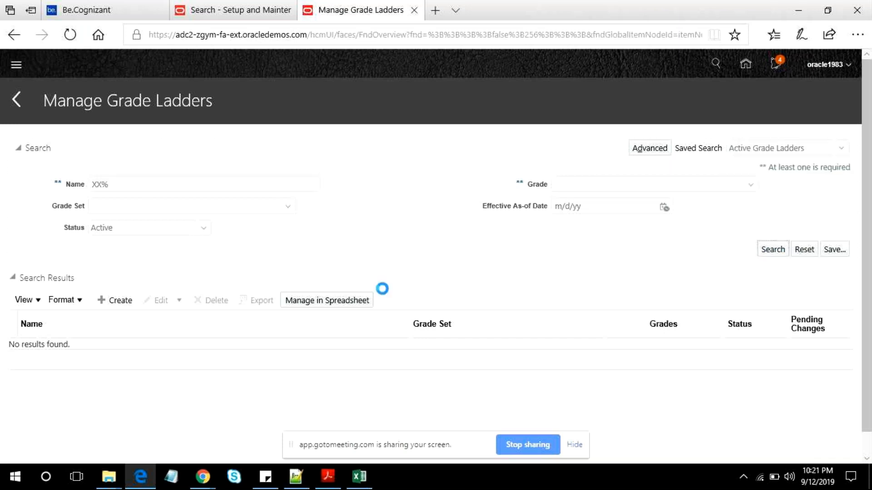
- Clear the name criterion and switch to the Notepad++ notes, going to the XX Test1 Grade line
{"action": "left_click_drag", "start_coordinate": [122, 185], "coordinate": [80, 190]}
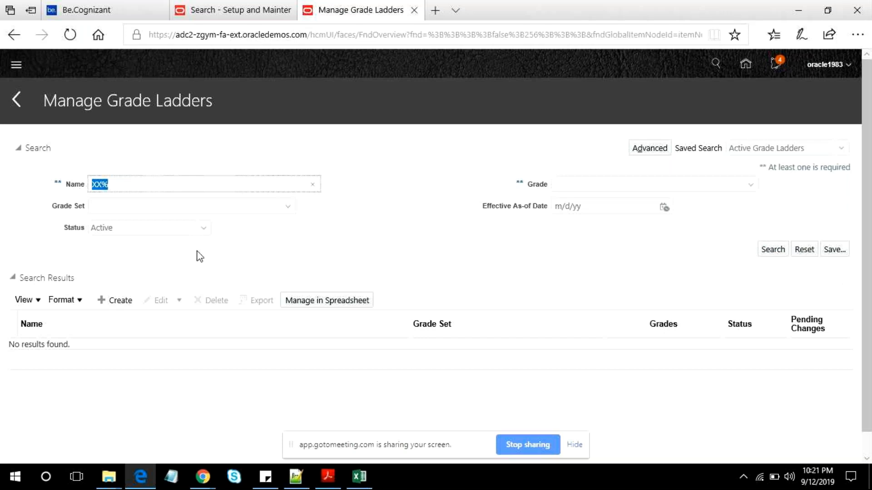
{"action": "key", "text": "BackSpace"}
{"action": "left_click", "coordinate": [299, 477]}
{"action": "left_click", "coordinate": [94, 299]}
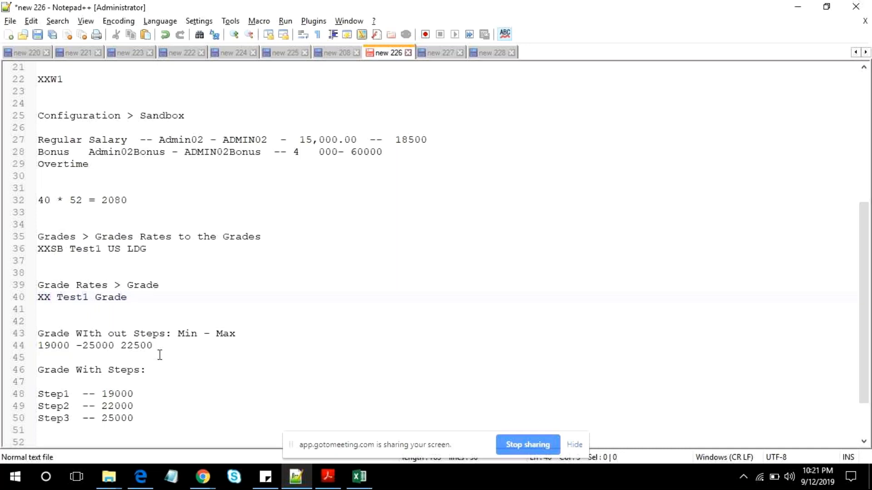
{"action": "mouse_move", "coordinate": [203, 476]}
{"action": "left_click", "coordinate": [104, 429]}
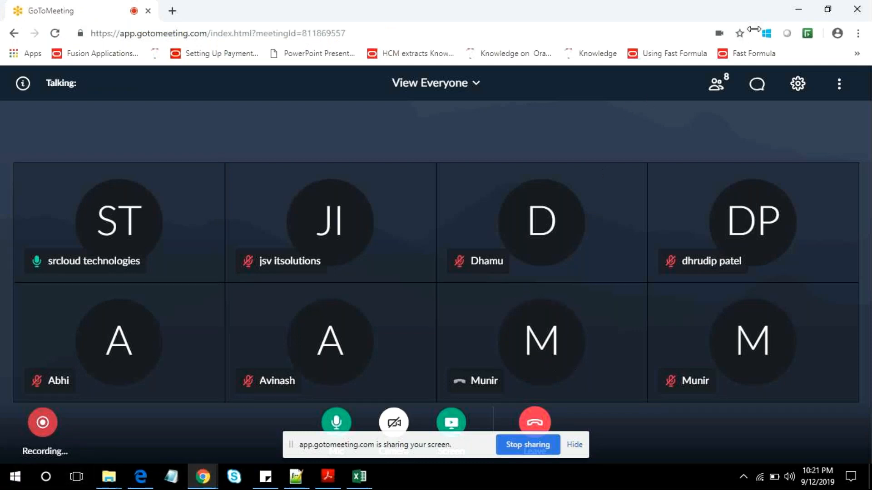
{"action": "left_click", "coordinate": [797, 9]}
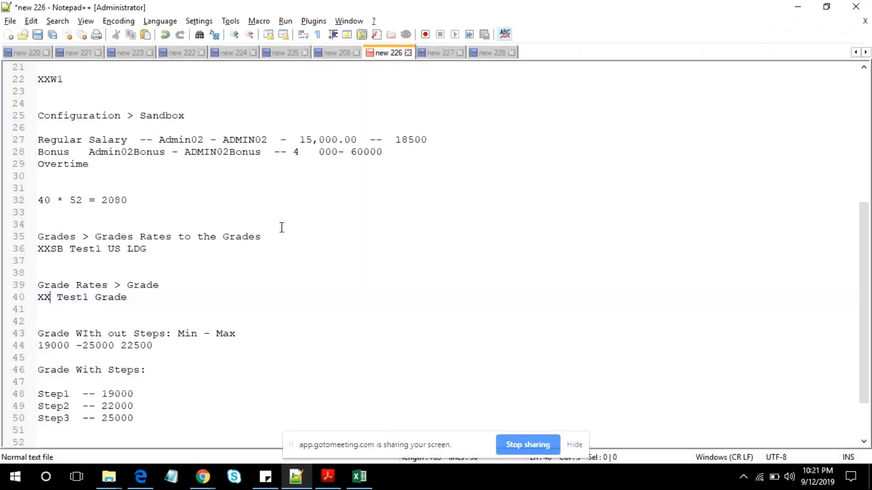
{"action": "scroll", "coordinate": [282, 227], "scroll_direction": "down", "scroll_amount": 2}
{"action": "mouse_move", "coordinate": [203, 477]}
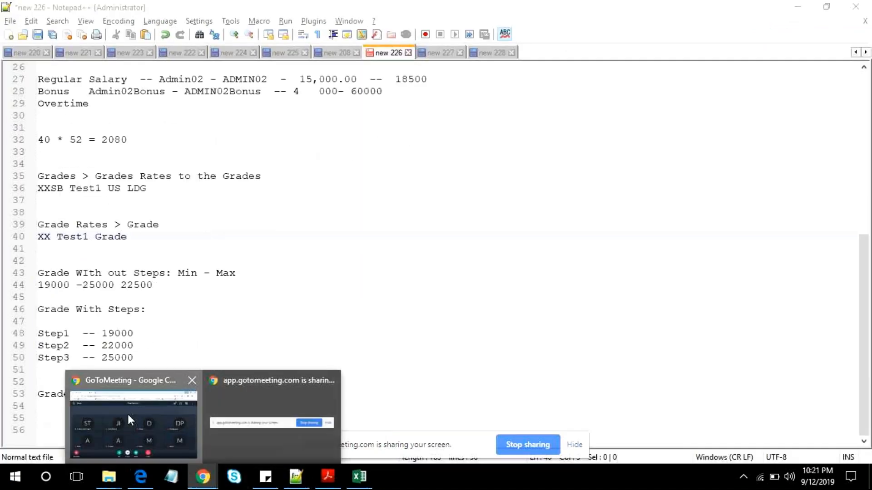
{"action": "left_click", "coordinate": [127, 414]}
{"action": "left_click", "coordinate": [172, 11]}
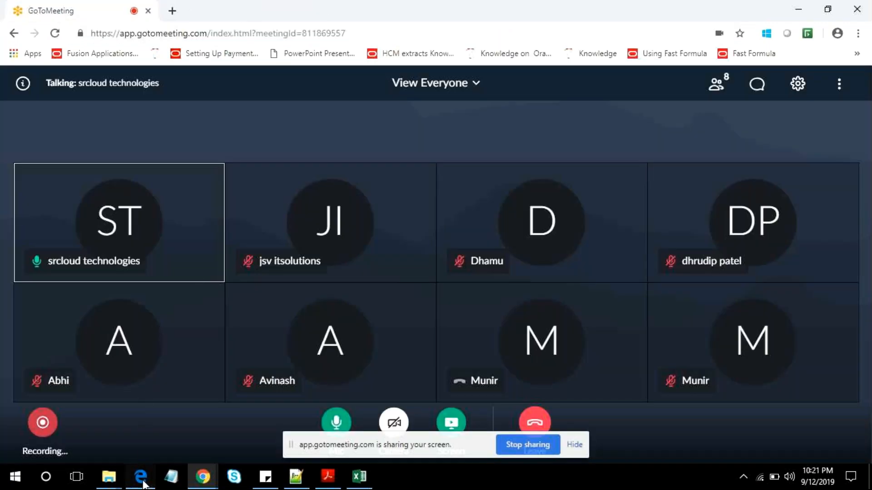
- Switch to the Oracle application in Edge and open Person Management under My Client Groups
{"action": "left_click", "coordinate": [140, 476]}
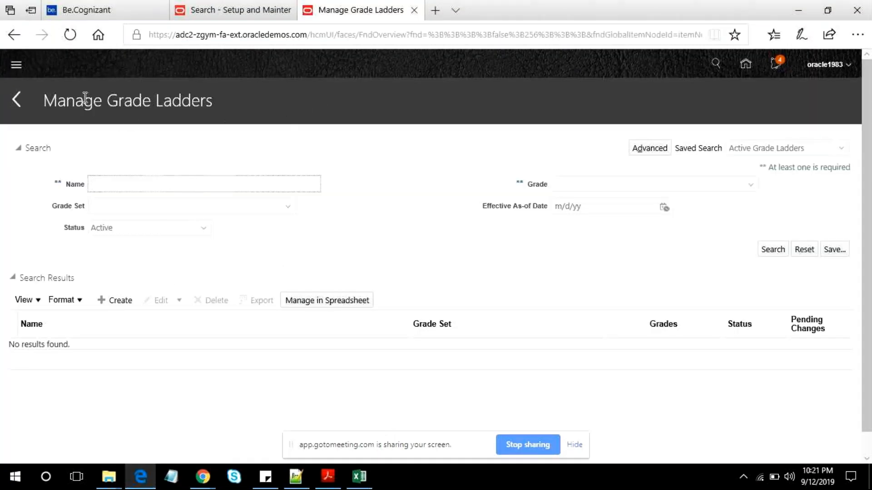
{"action": "left_click", "coordinate": [19, 67]}
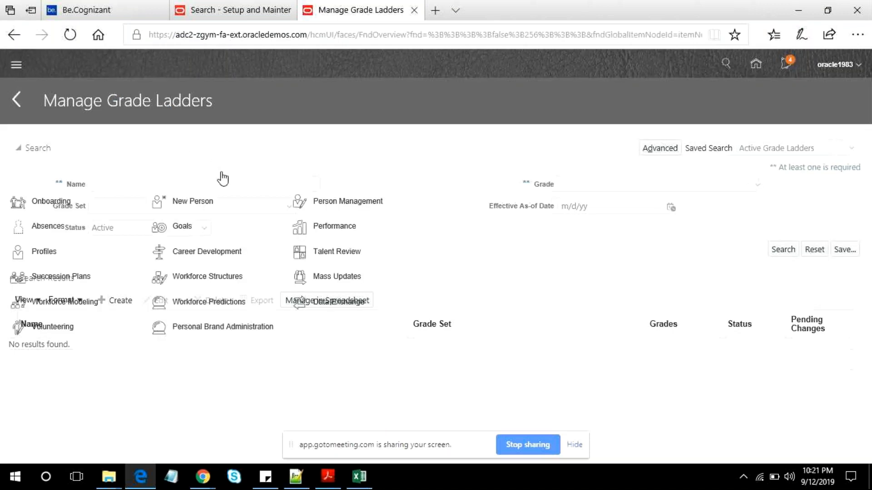
{"action": "left_click", "coordinate": [332, 204]}
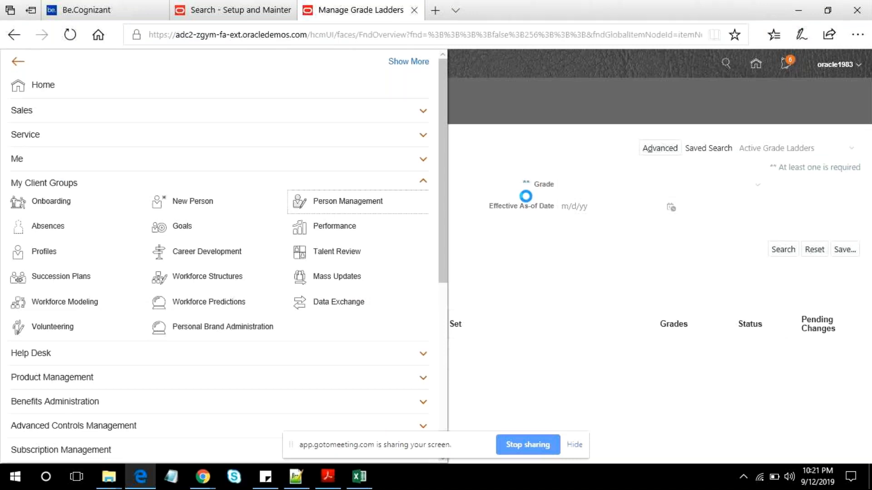
- Search all people by the name criterion Aa%
{"action": "left_click", "coordinate": [185, 213]}
{"action": "type", "text": "A"}
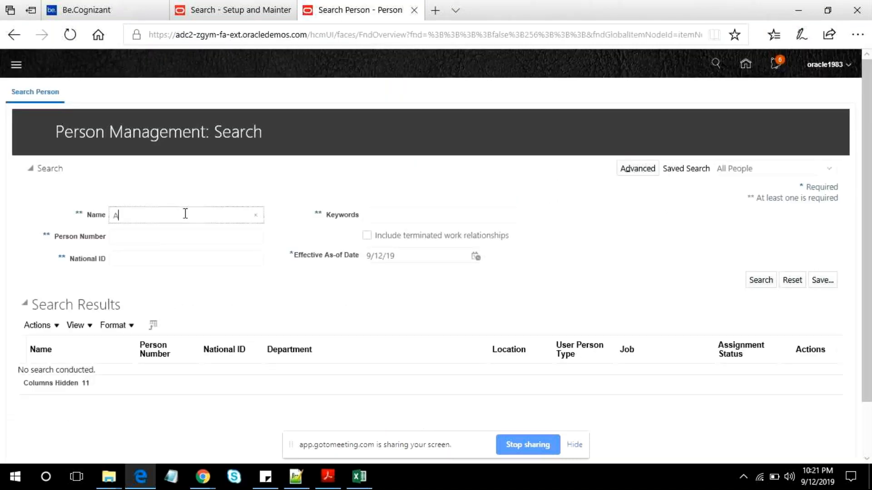
{"action": "type", "text": "a%"}
{"action": "key", "text": "Return"}
- Open the employment record of the Vision Bistro OH bartender from the search results
{"action": "scroll", "coordinate": [182, 300], "scroll_direction": "down", "scroll_amount": 2}
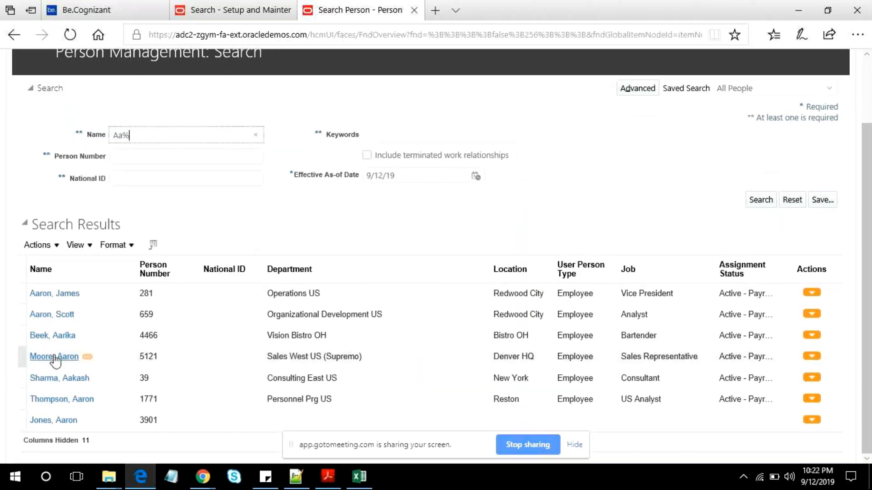
{"action": "left_click", "coordinate": [53, 416]}
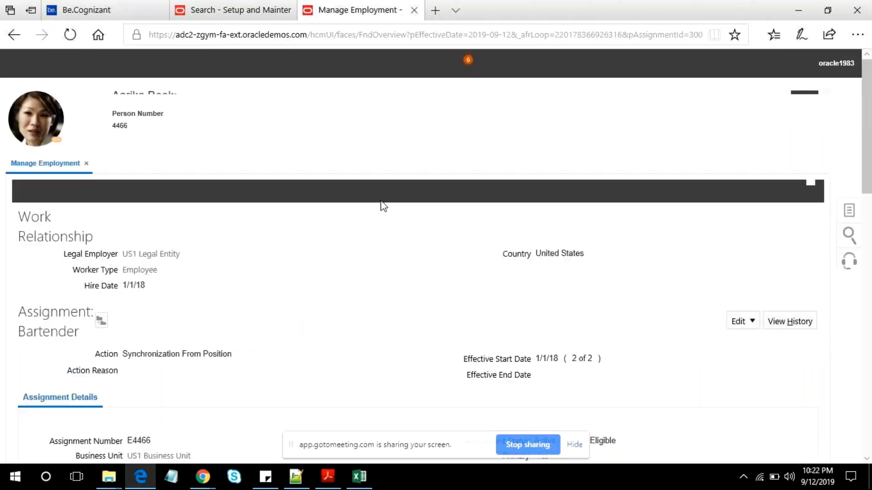
{"action": "scroll", "coordinate": [610, 228], "scroll_direction": "down", "scroll_amount": 10}
- Start an update of the Bartender assignment with the effective start date 9/12/19
{"action": "left_click", "coordinate": [740, 322]}
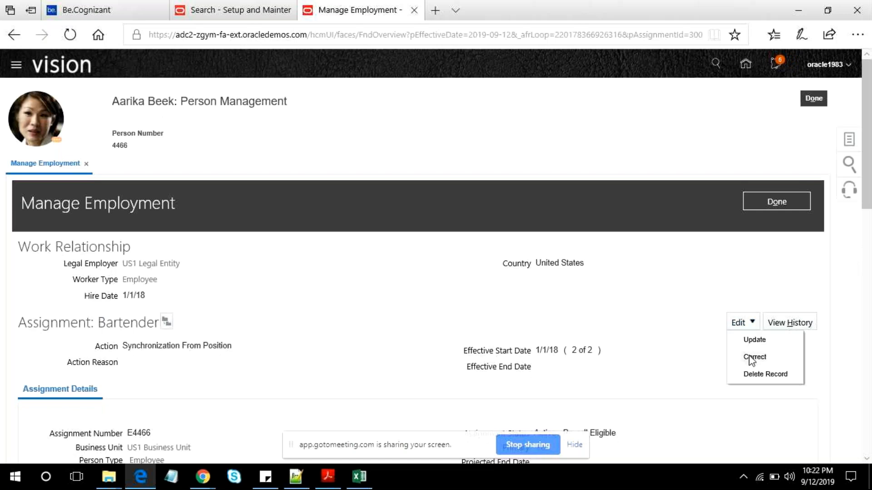
{"action": "left_click", "coordinate": [753, 358]}
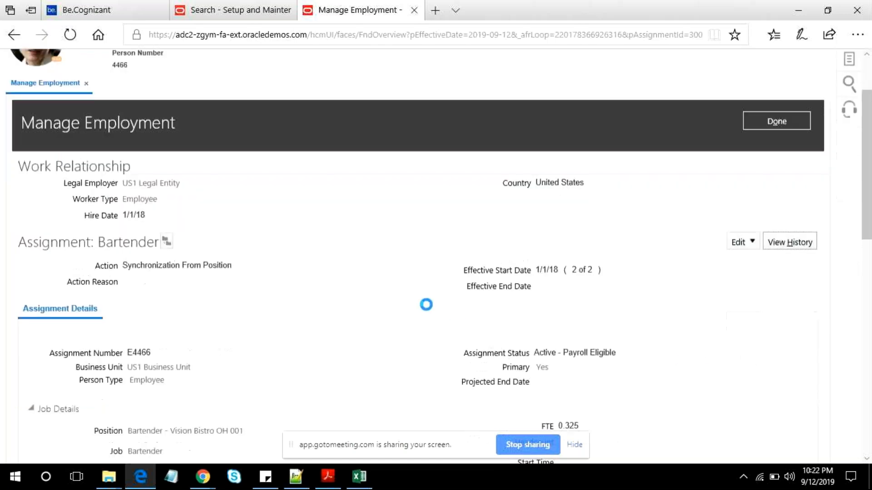
{"action": "scroll", "coordinate": [426, 305], "scroll_direction": "down", "scroll_amount": 5}
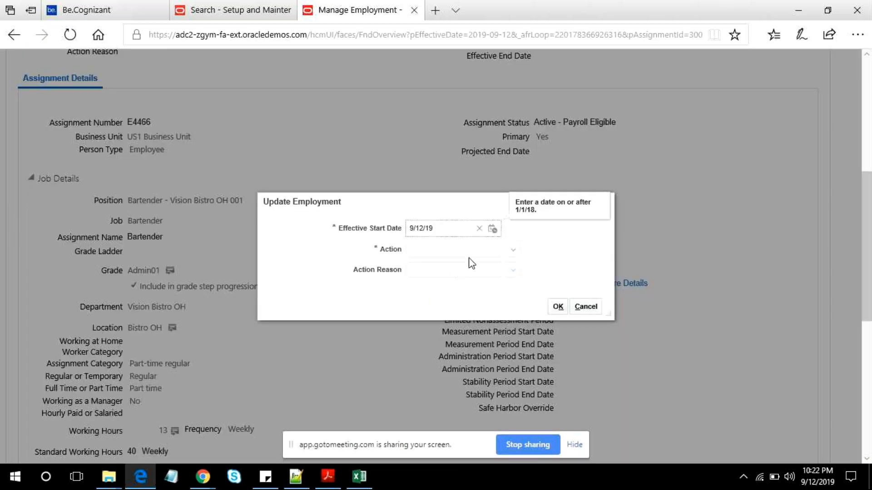
{"action": "left_click", "coordinate": [453, 230]}
{"action": "key", "text": "BackSpace"}
{"action": "type", "text": "18"}
{"action": "key", "text": "BackSpace"}
{"action": "key", "text": "BackSpace"}
{"action": "key", "text": "BackSpace"}
{"action": "type", "text": "q"}
{"action": "key", "text": "BackSpace"}
{"action": "type", "text": "19"}
{"action": "key", "text": "Tab"}
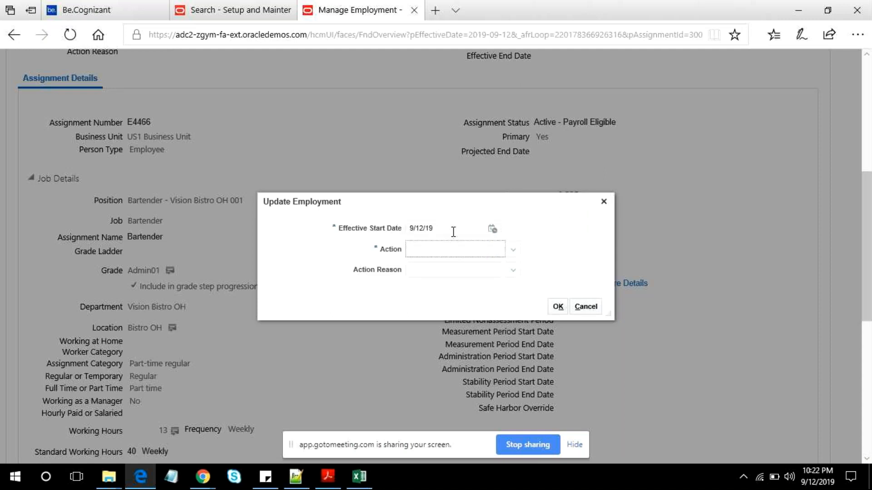
- Review the available update actions, choose Job Change and continue to the employment edit page
{"action": "left_click", "coordinate": [512, 251]}
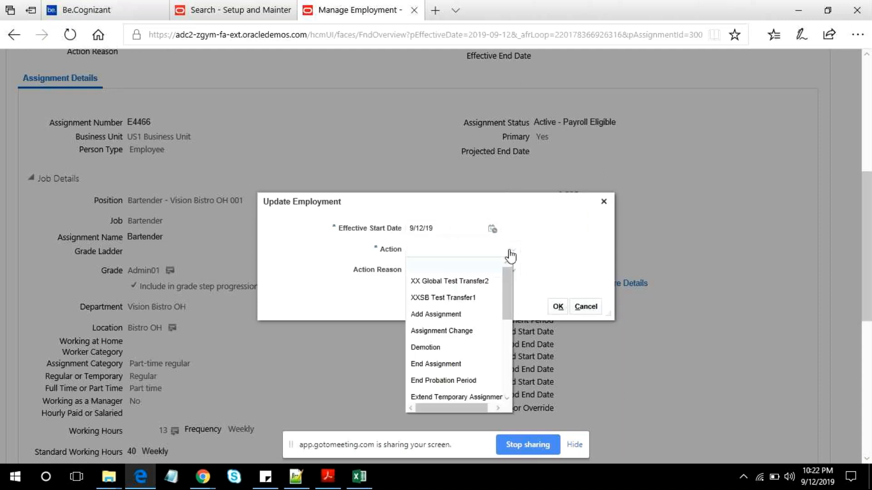
{"action": "scroll", "coordinate": [450, 353], "scroll_direction": "down", "scroll_amount": 2}
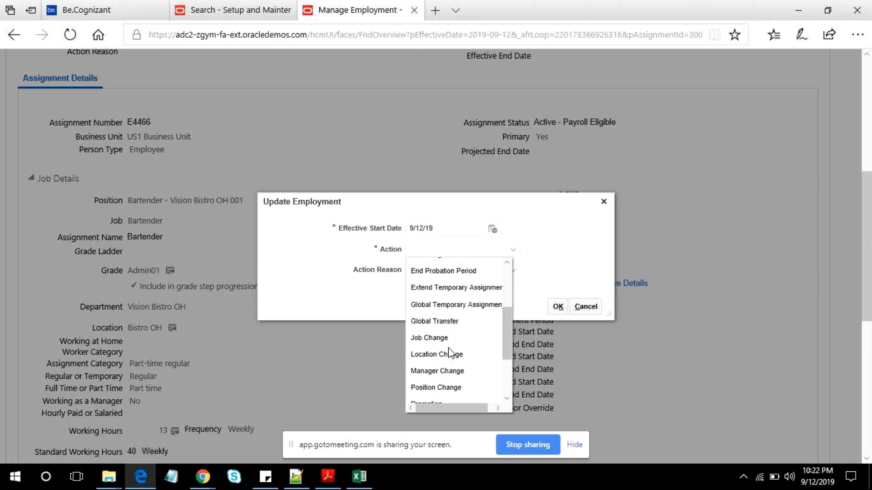
{"action": "scroll", "coordinate": [450, 355], "scroll_direction": "down", "scroll_amount": 2}
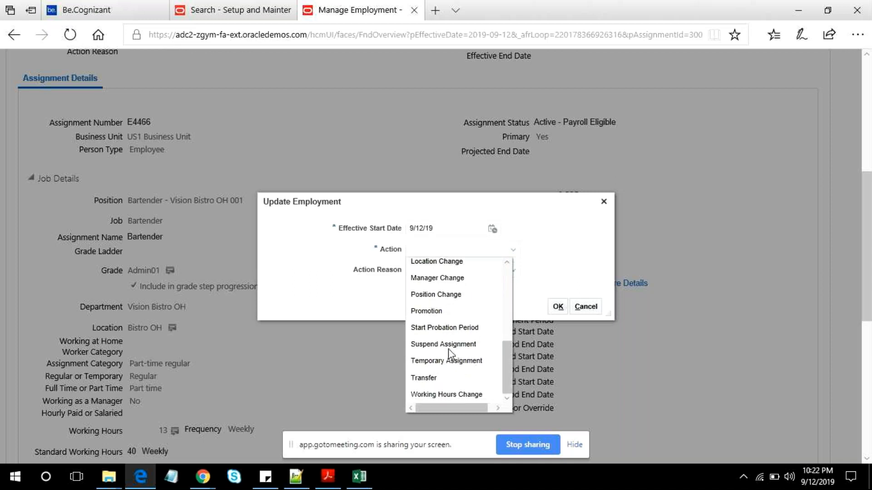
{"action": "scroll", "coordinate": [448, 349], "scroll_direction": "up", "scroll_amount": 3}
{"action": "left_click", "coordinate": [444, 359]}
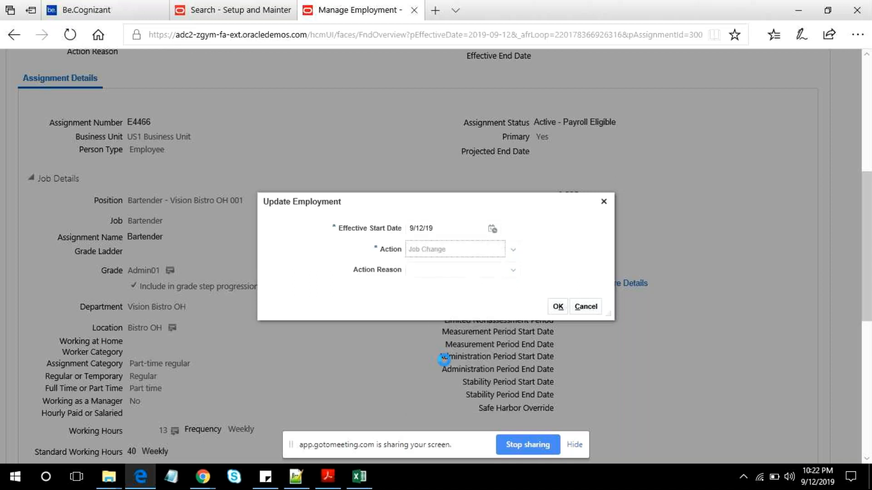
{"action": "left_click", "coordinate": [557, 308]}
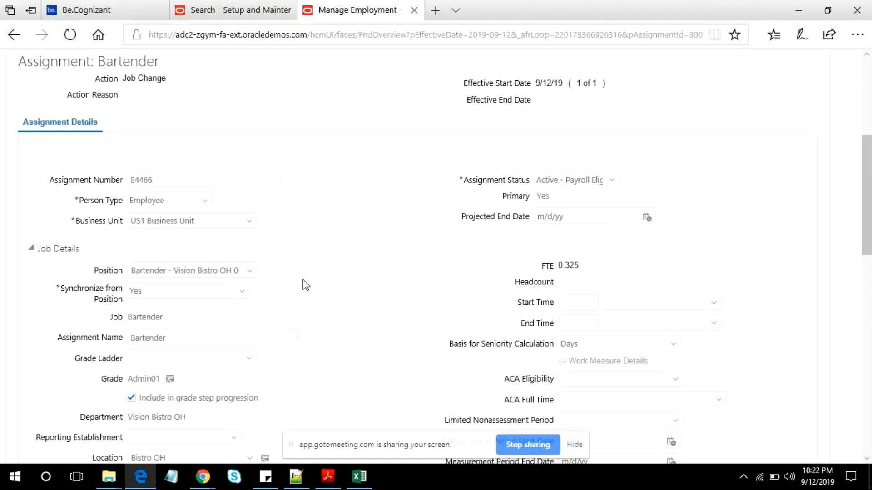
- Look through the job details and view the grade step details of the assignment's grade
{"action": "scroll", "coordinate": [304, 281], "scroll_direction": "down", "scroll_amount": 7}
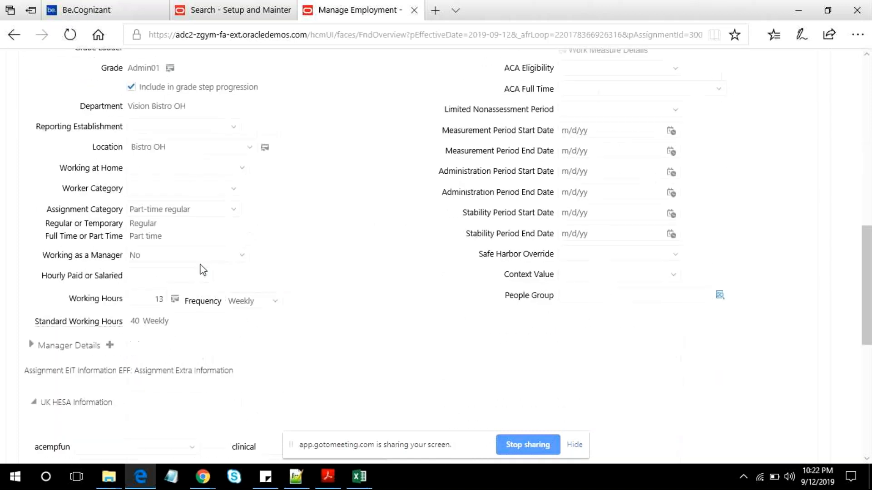
{"action": "scroll", "coordinate": [202, 270], "scroll_direction": "up", "scroll_amount": 7}
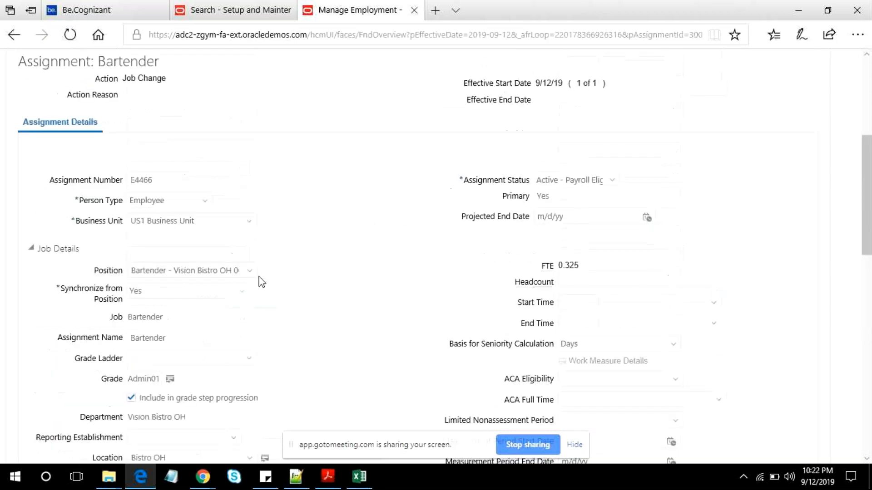
{"action": "left_click", "coordinate": [171, 380]}
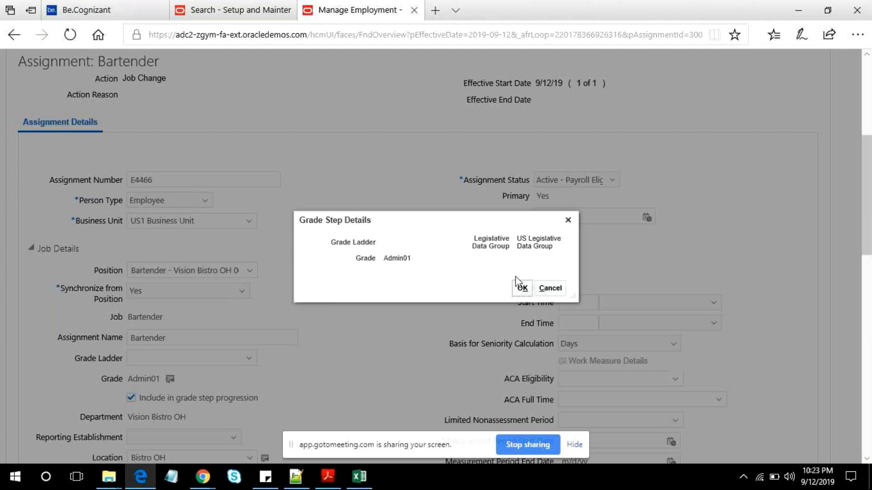
{"action": "left_click", "coordinate": [522, 288]}
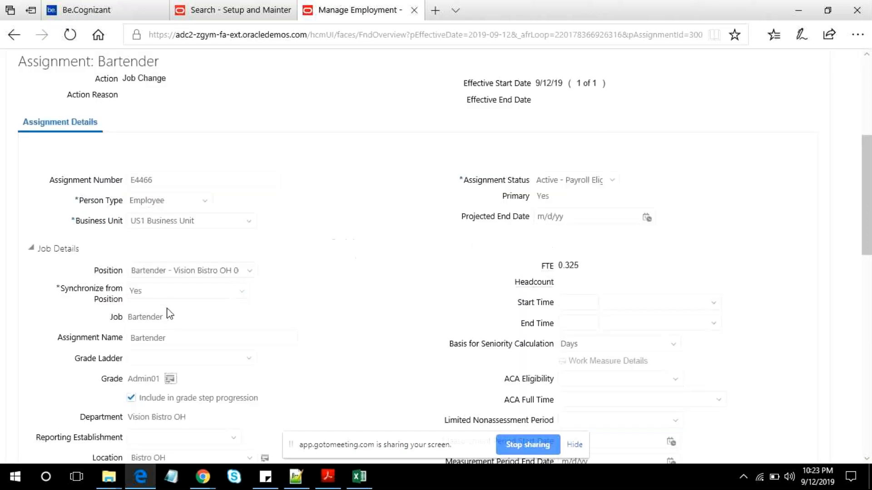
- Examine the grade ladder, grade and remaining job details of the Bartender assignment, then cancel the job change
{"action": "scroll", "coordinate": [206, 334], "scroll_direction": "down", "scroll_amount": 5}
{"action": "scroll", "coordinate": [206, 334], "scroll_direction": "up", "scroll_amount": 5}
{"action": "scroll", "coordinate": [253, 325], "scroll_direction": "up", "scroll_amount": 5}
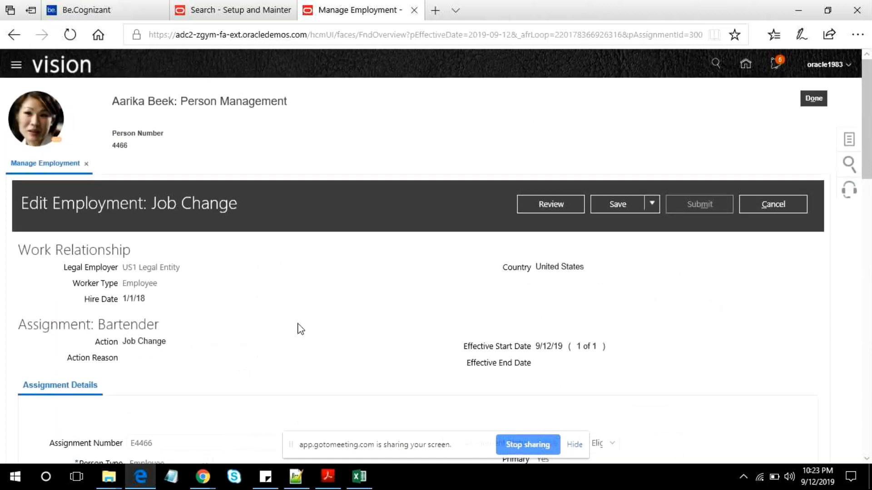
{"action": "scroll", "coordinate": [300, 329], "scroll_direction": "down", "scroll_amount": 6}
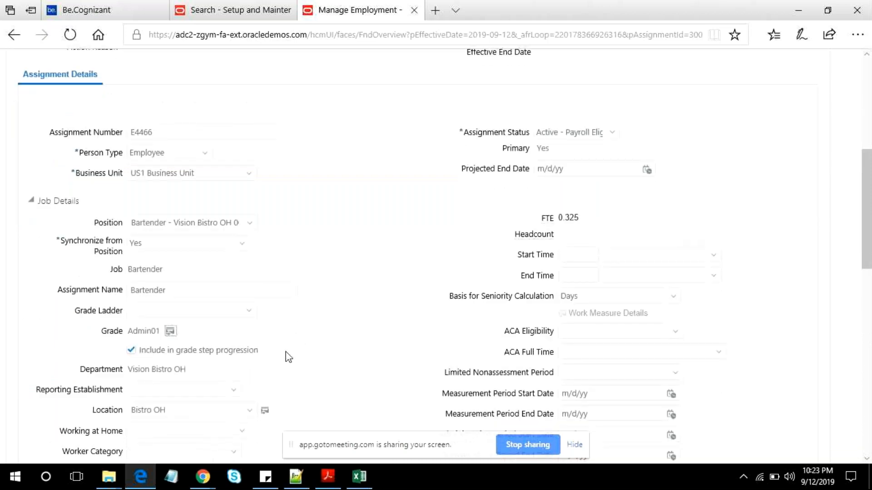
{"action": "scroll", "coordinate": [319, 316], "scroll_direction": "down", "scroll_amount": 6}
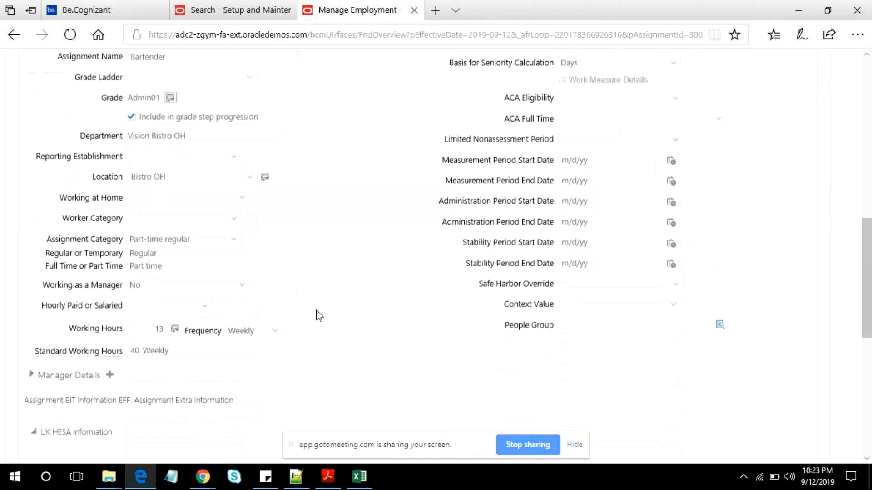
{"action": "scroll", "coordinate": [321, 312], "scroll_direction": "up", "scroll_amount": 11}
{"action": "scroll", "coordinate": [227, 327], "scroll_direction": "down", "scroll_amount": 5}
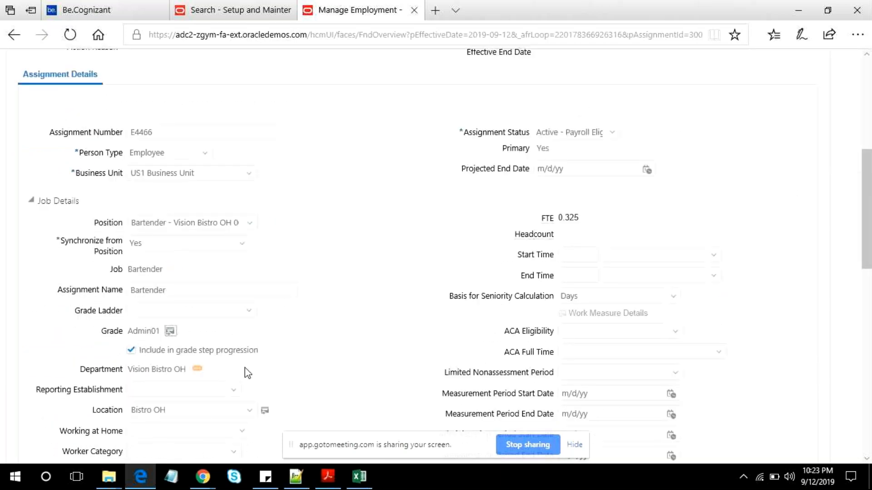
{"action": "scroll", "coordinate": [245, 369], "scroll_direction": "up", "scroll_amount": 7}
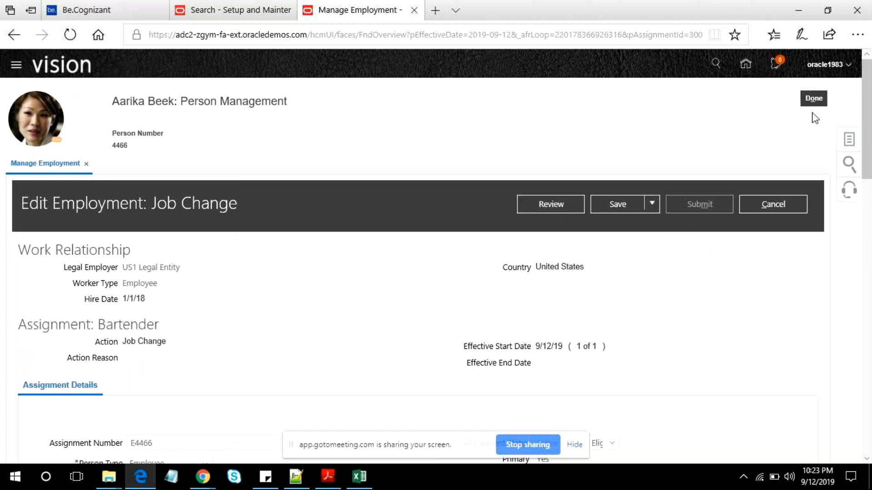
{"action": "scroll", "coordinate": [482, 327], "scroll_direction": "down", "scroll_amount": 7}
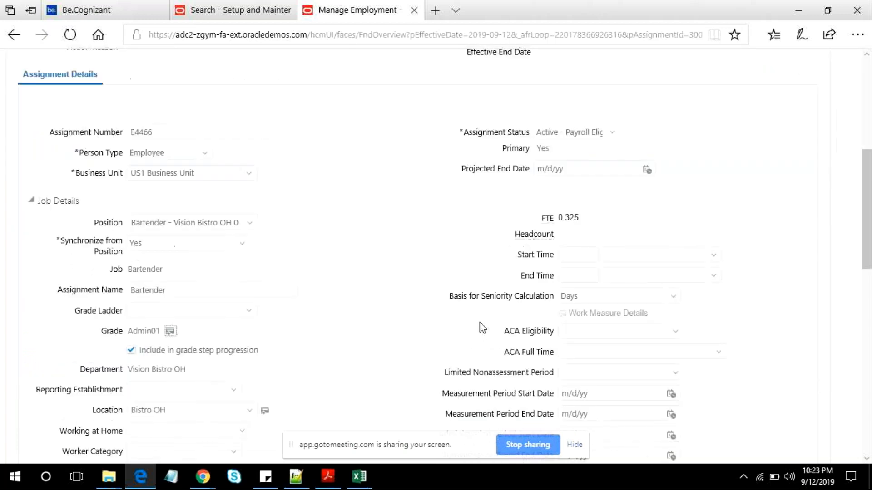
{"action": "scroll", "coordinate": [482, 328], "scroll_direction": "up", "scroll_amount": 7}
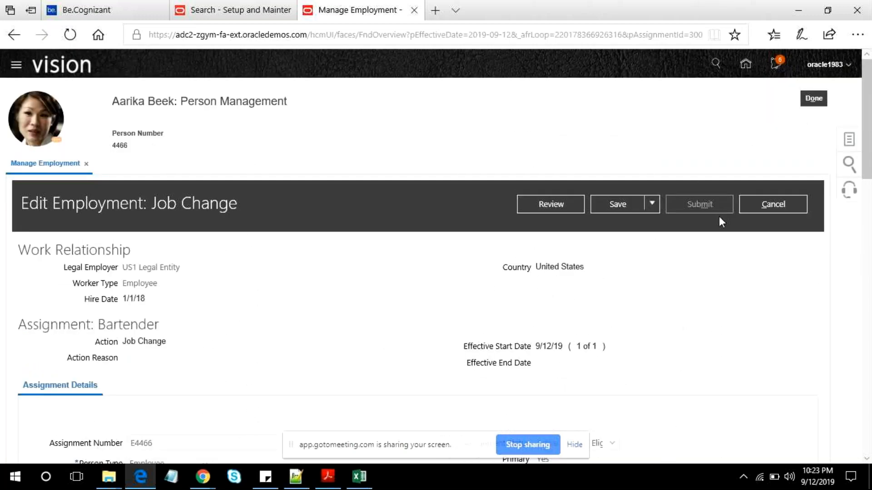
{"action": "left_click", "coordinate": [782, 202]}
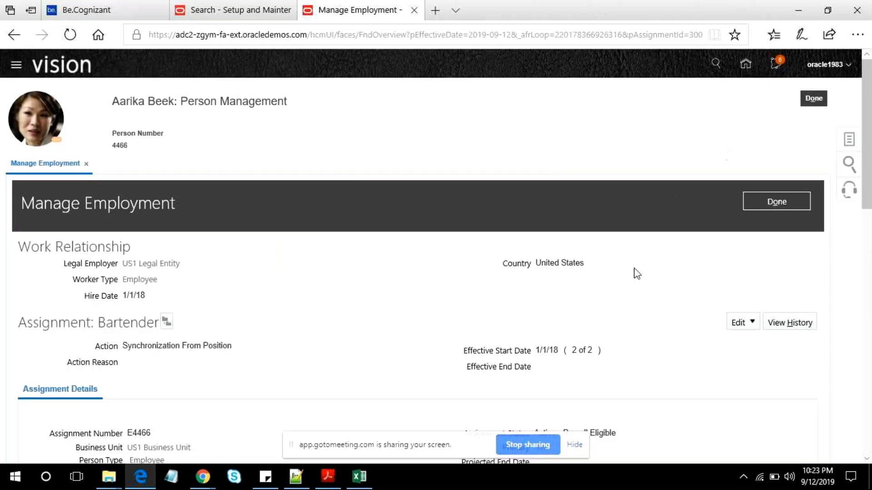
- Open Manage Salary for the same employee and examine the page for salary details
{"action": "left_click", "coordinate": [849, 144]}
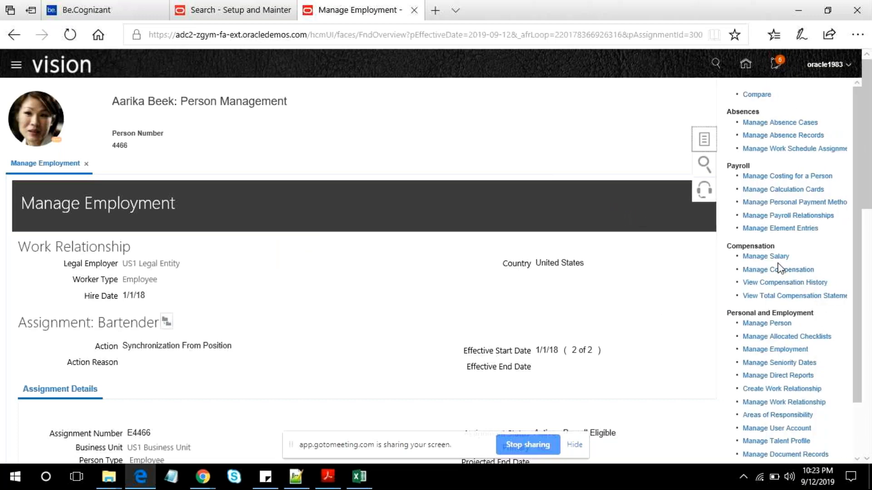
{"action": "left_click", "coordinate": [776, 258]}
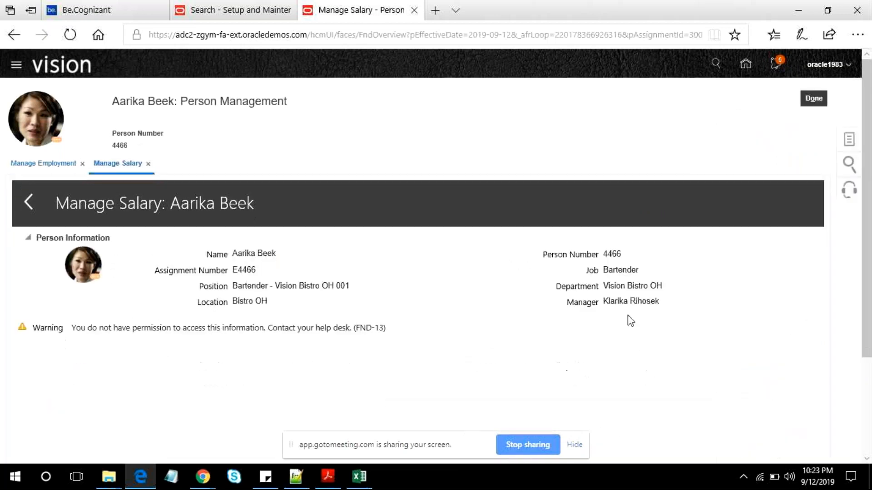
{"action": "scroll", "coordinate": [631, 320], "scroll_direction": "down", "scroll_amount": 3}
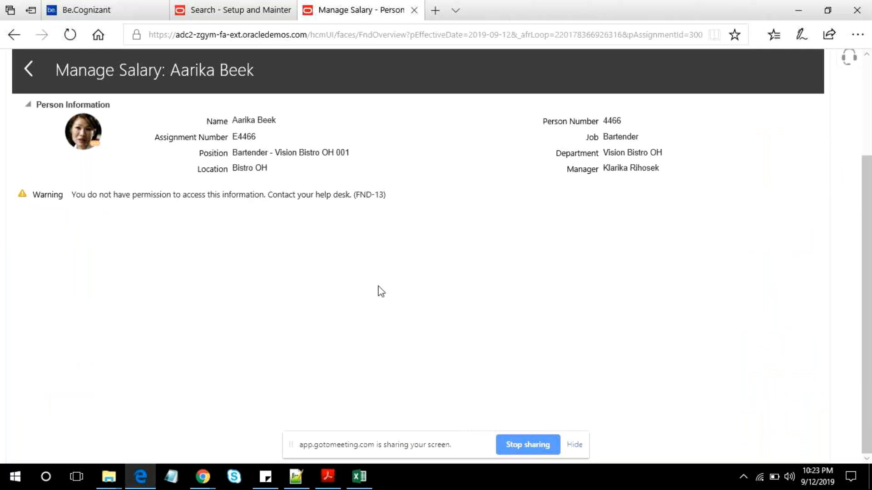
{"action": "scroll", "coordinate": [381, 291], "scroll_direction": "up", "scroll_amount": 3}
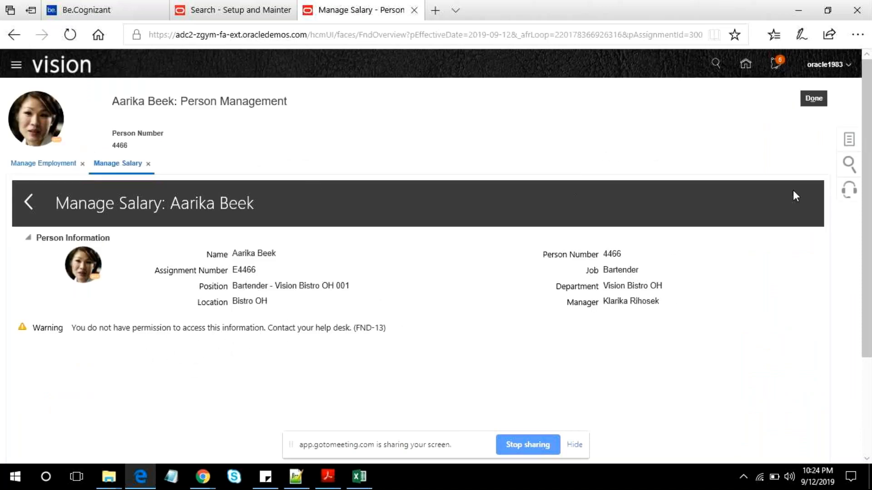
- Leave the employee's record and start the Hire an Employee process from New Person
{"action": "left_click", "coordinate": [849, 139]}
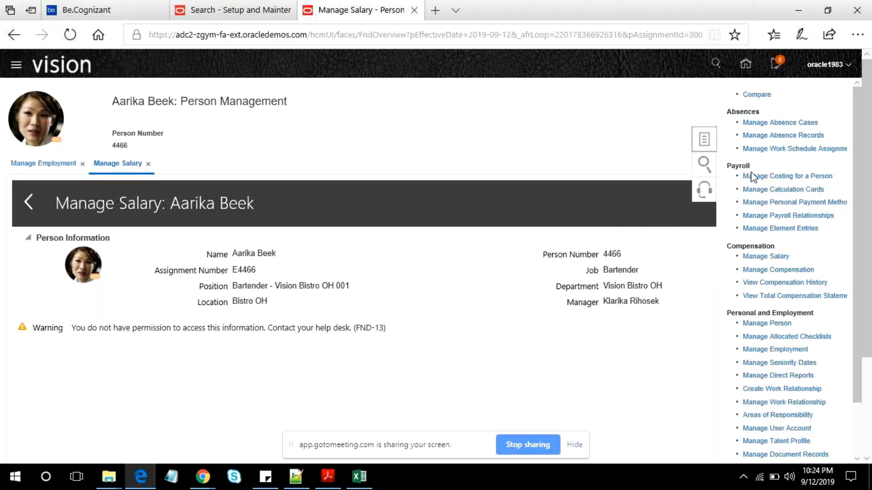
{"action": "left_click", "coordinate": [478, 151]}
{"action": "left_click", "coordinate": [820, 100]}
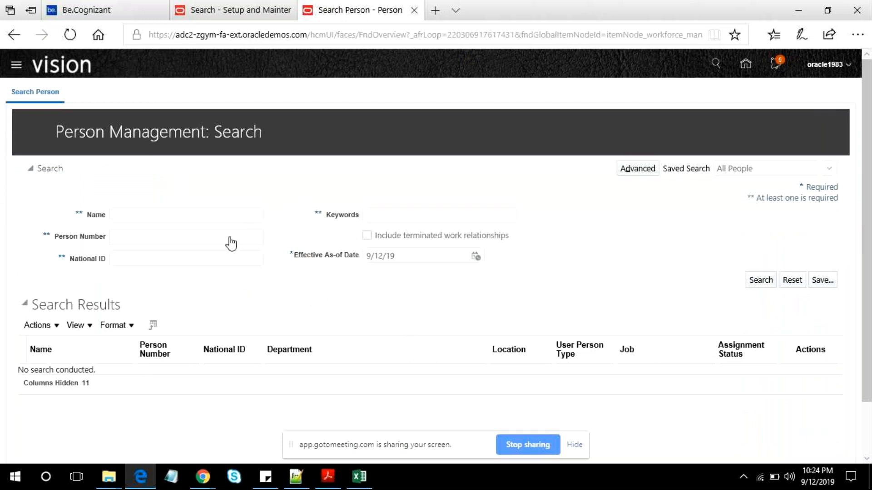
{"action": "left_click", "coordinate": [222, 205]}
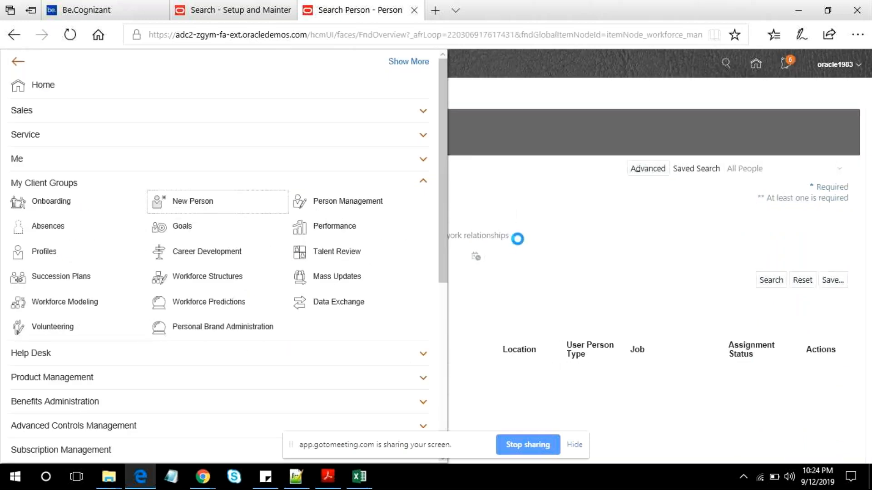
{"action": "left_click", "coordinate": [248, 259]}
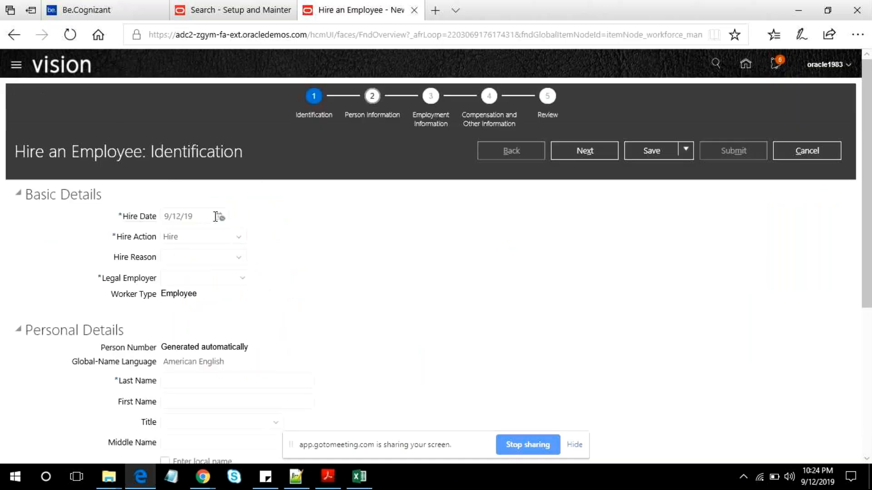
- Set the hire date to 6/26/19 and the hire reason to Hire to fill vacant position
{"action": "left_click", "coordinate": [220, 217]}
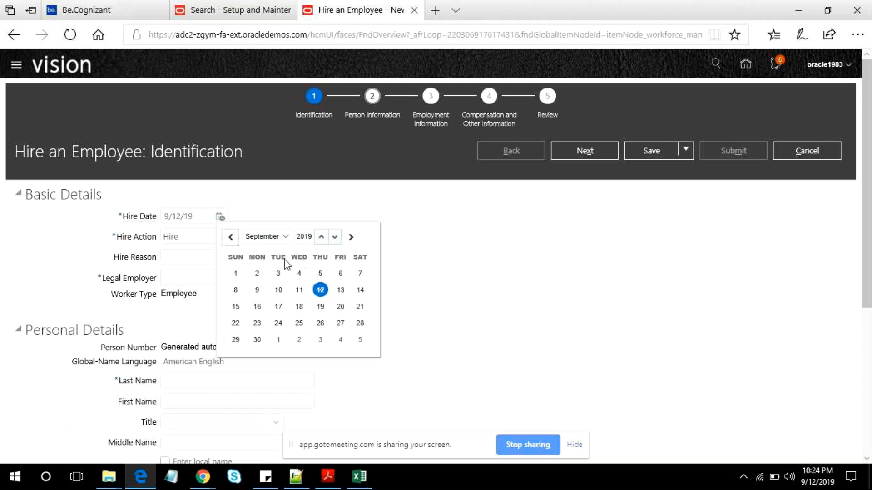
{"action": "left_click", "coordinate": [284, 236]}
{"action": "left_click", "coordinate": [288, 205]}
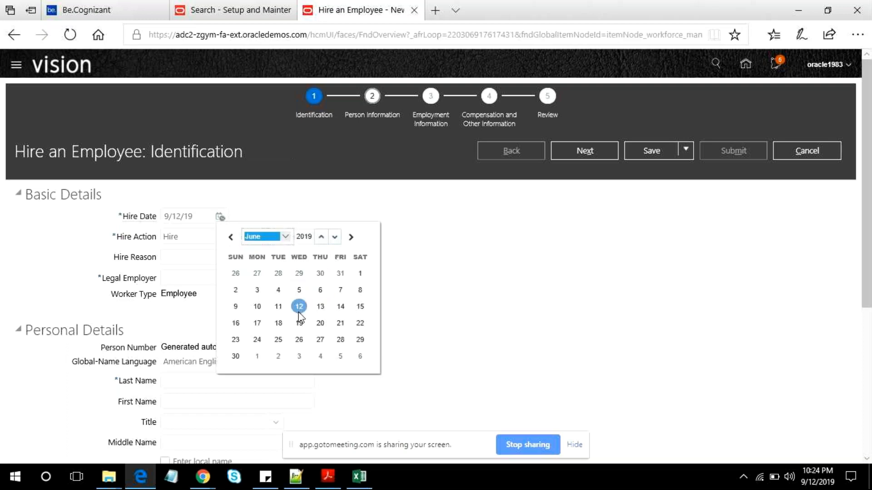
{"action": "left_click", "coordinate": [299, 340]}
{"action": "left_click", "coordinate": [234, 262]}
{"action": "left_click", "coordinate": [209, 289]}
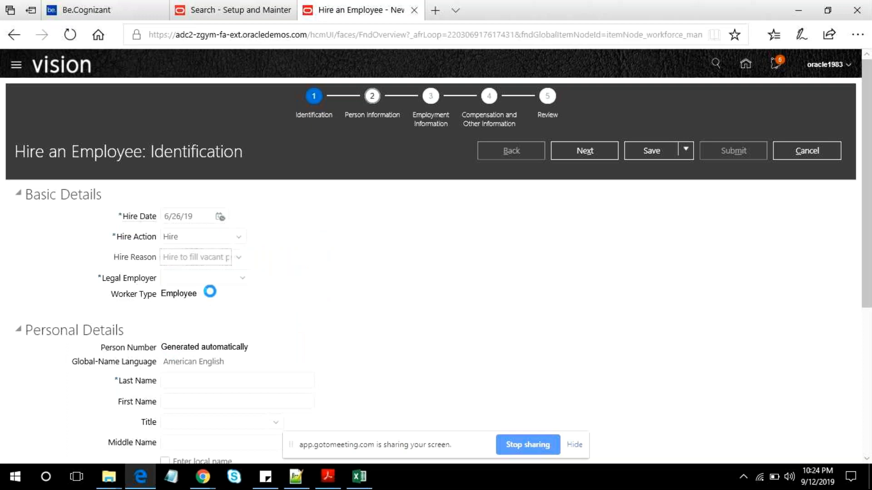
- Set the legal employer of the new hire to US1 Legal Entity
{"action": "left_click", "coordinate": [242, 278]}
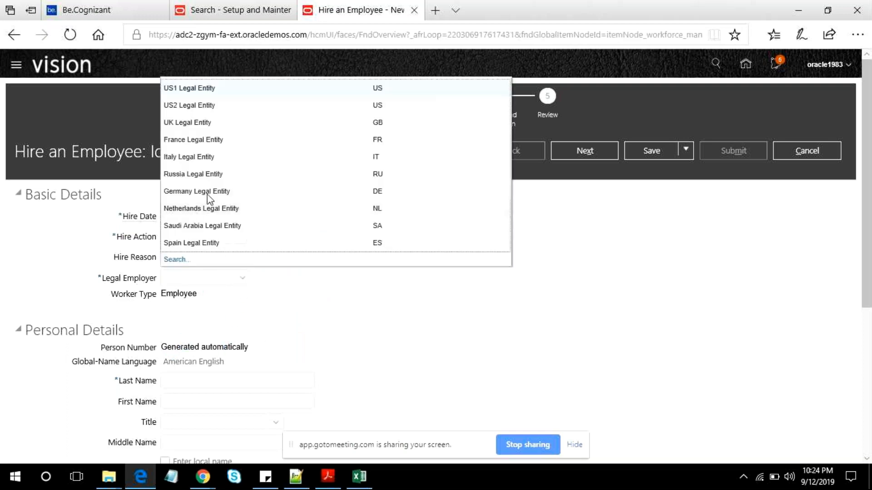
{"action": "left_click", "coordinate": [208, 94]}
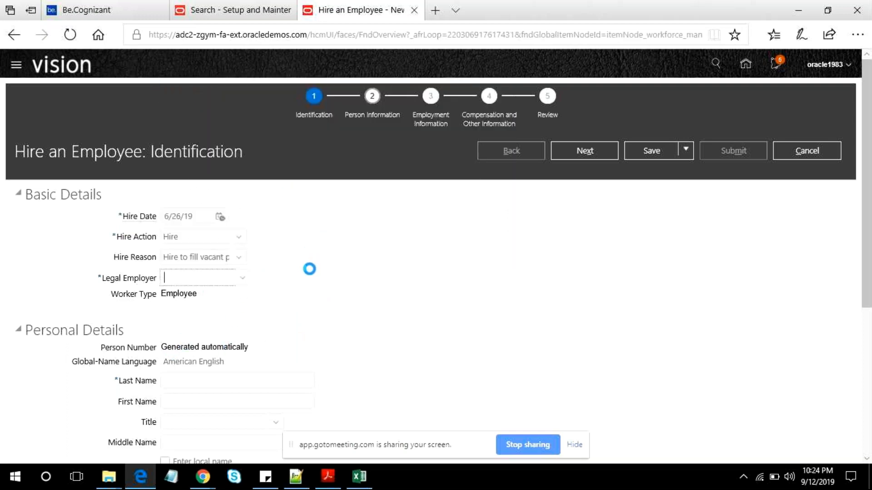
{"action": "left_click", "coordinate": [382, 353]}
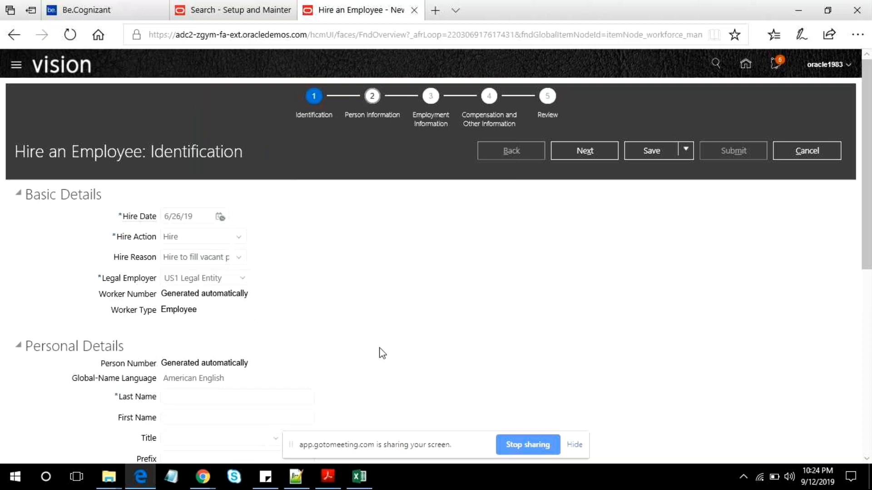
- Enter the employee's last name and first name in the personal details and set the gender to Female
{"action": "scroll", "coordinate": [382, 353], "scroll_direction": "down", "scroll_amount": 5}
{"action": "left_click", "coordinate": [208, 85]}
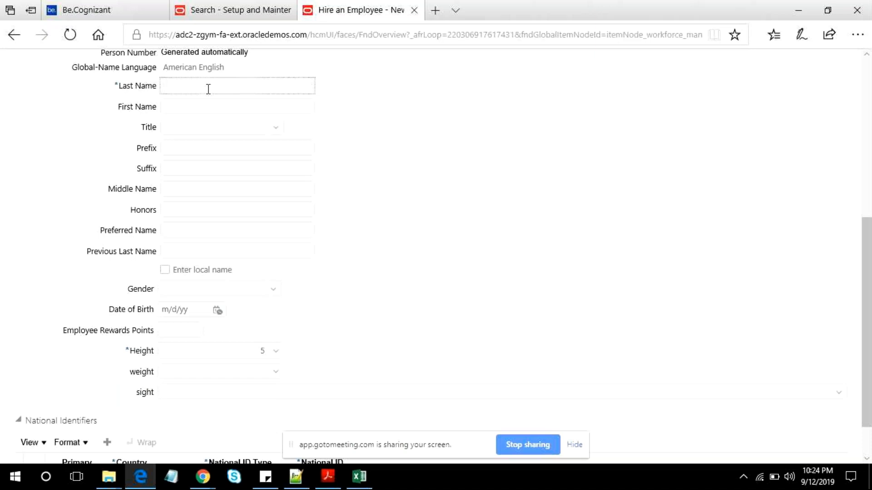
{"action": "key", "text": "Tab"}
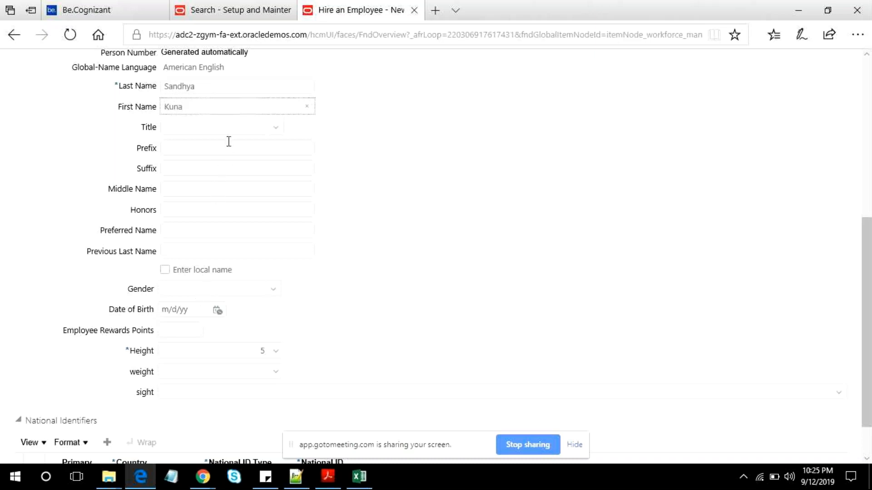
{"action": "key", "text": "Tab"}
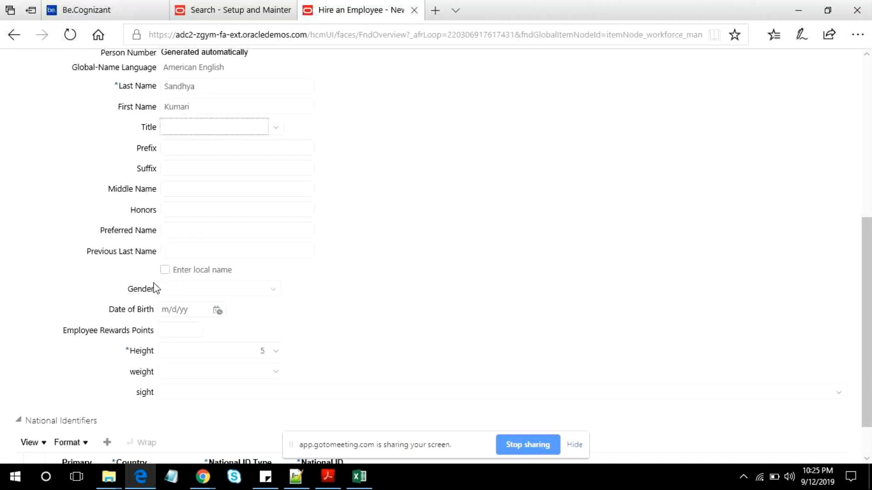
{"action": "left_click", "coordinate": [246, 293]}
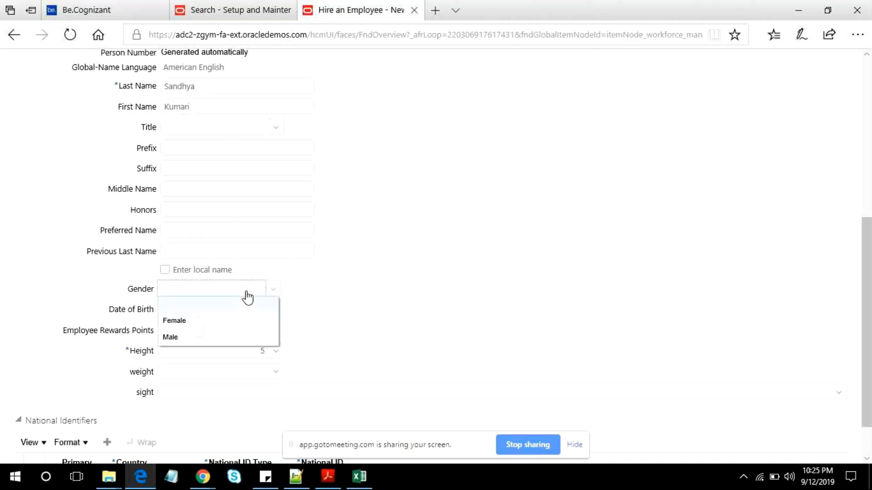
{"action": "left_click", "coordinate": [190, 325]}
- Enter the new employee's date of birth in the personal details
{"action": "left_click", "coordinate": [217, 310]}
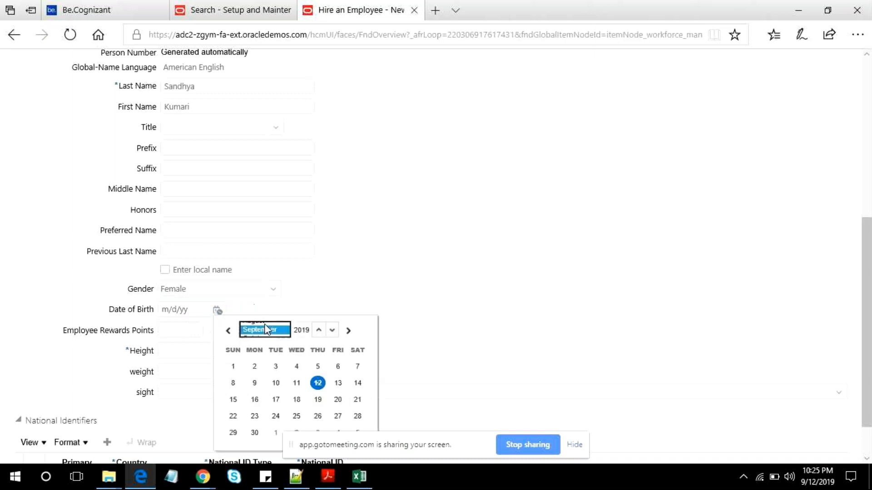
{"action": "left_click", "coordinate": [264, 328]}
{"action": "left_click", "coordinate": [254, 259]}
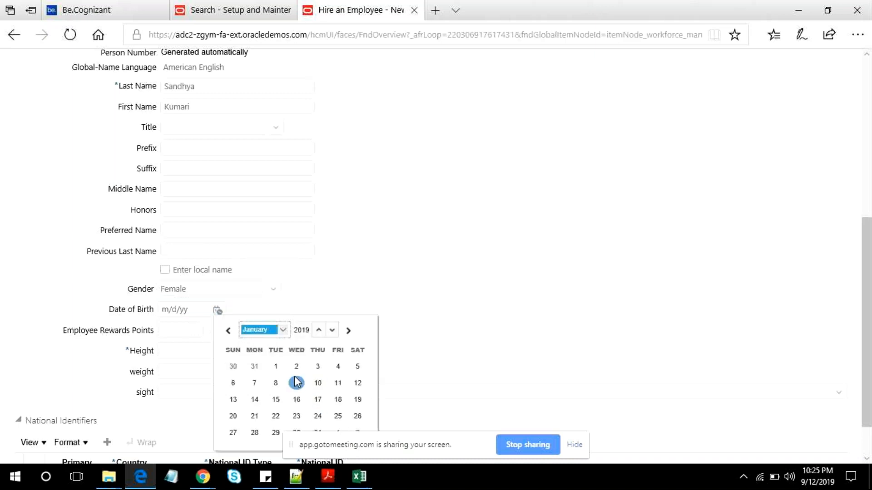
{"action": "left_click", "coordinate": [275, 365]}
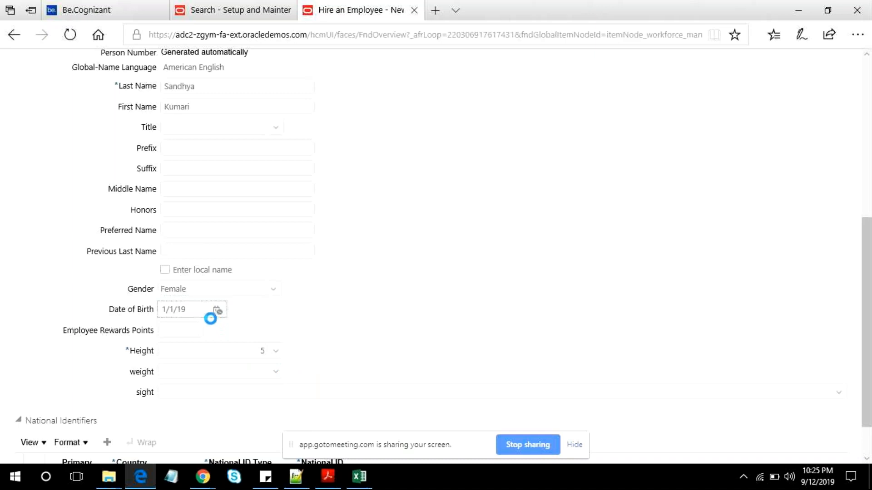
{"action": "left_click", "coordinate": [196, 310]}
{"action": "key", "text": "Tab"}
{"action": "left_click", "coordinate": [188, 304]}
- Check the remaining identification fields, continue to the Person Information page and go to Address Line 1 of the home address
{"action": "scroll", "coordinate": [275, 396], "scroll_direction": "down", "scroll_amount": 2}
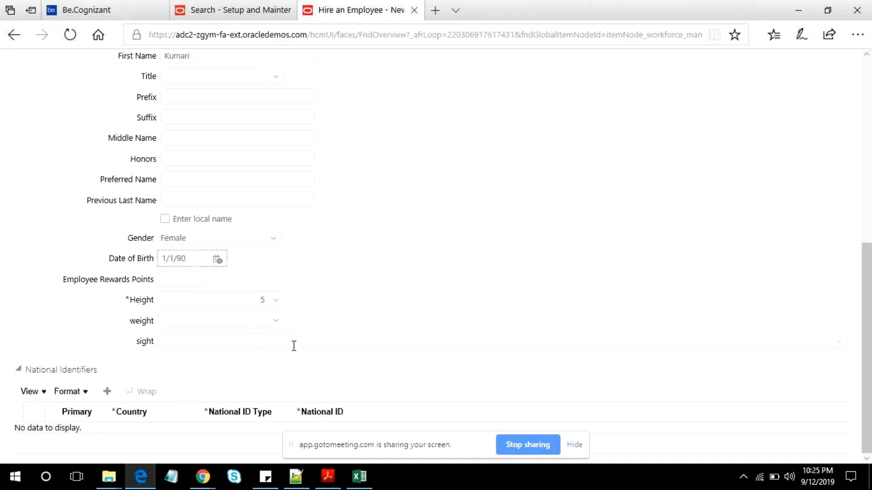
{"action": "scroll", "coordinate": [294, 346], "scroll_direction": "up", "scroll_amount": 10}
{"action": "left_click", "coordinate": [584, 151]}
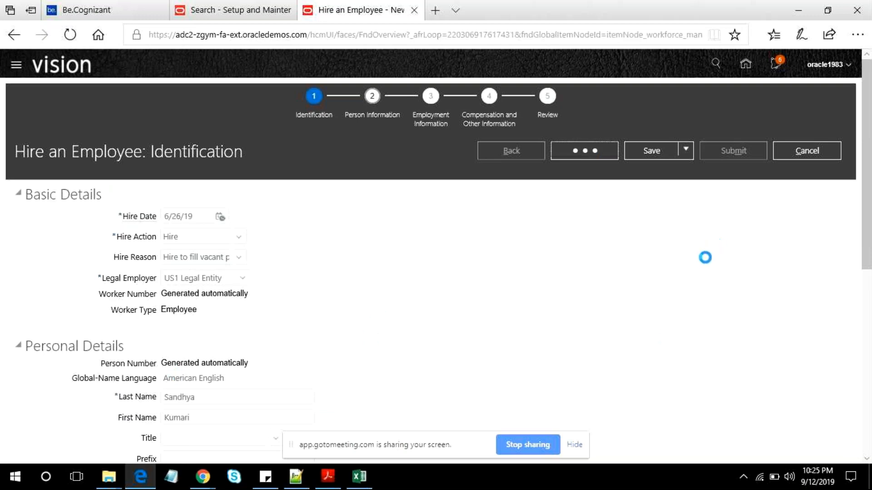
{"action": "left_click", "coordinate": [280, 328]}
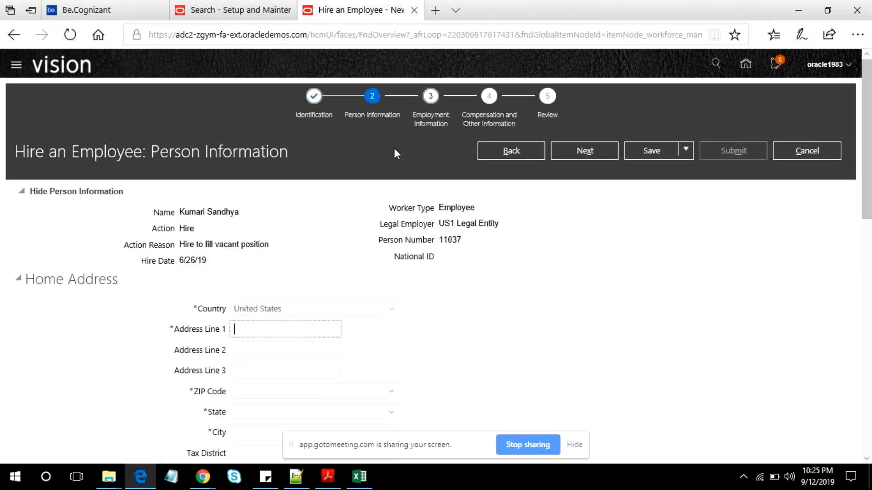
- Search the web for "us random address generator" in a new browser tab
{"action": "left_click", "coordinate": [437, 11]}
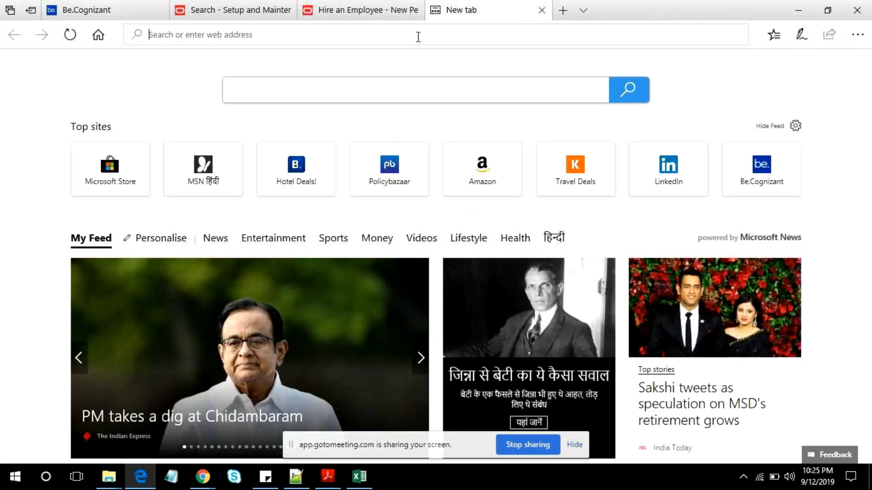
{"action": "type", "text": "US Random a"}
{"action": "key", "text": "Down"}
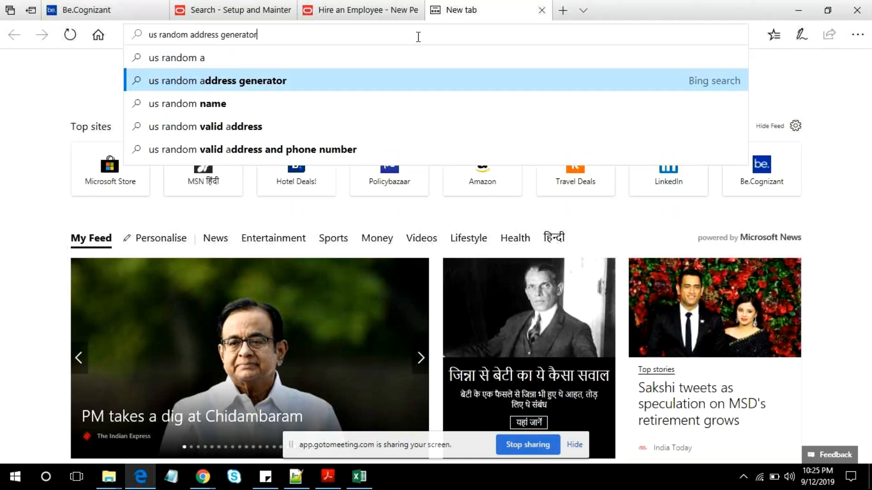
{"action": "key", "text": "Return"}
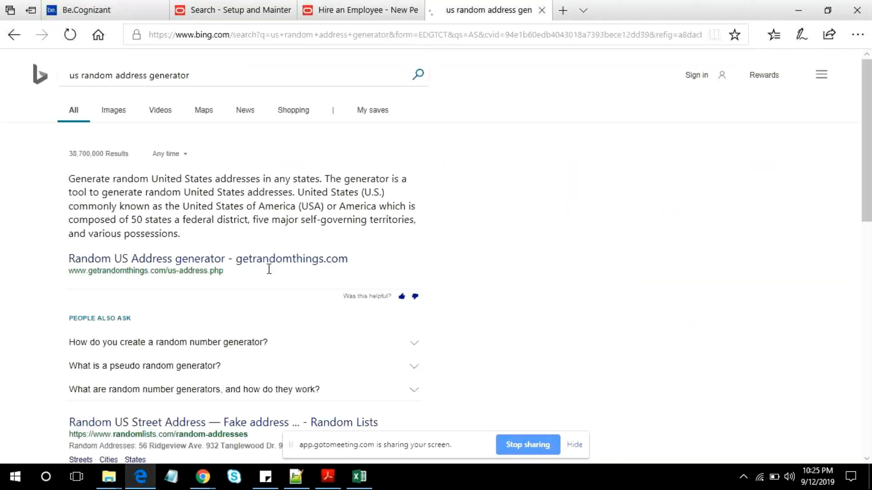
- Try the Random Lists street address page from the search results for a sample address, then close it
{"action": "scroll", "coordinate": [296, 271], "scroll_direction": "down", "scroll_amount": 7}
{"action": "right_click", "coordinate": [180, 139]}
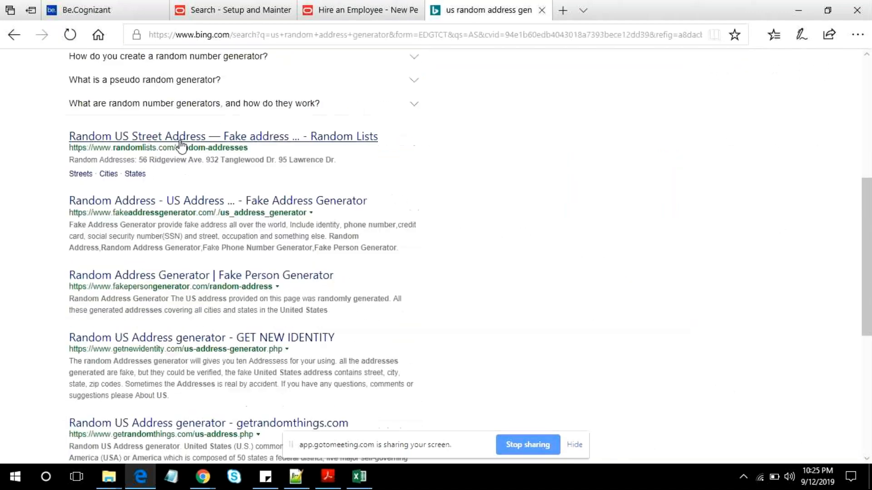
{"action": "left_click", "coordinate": [238, 155]}
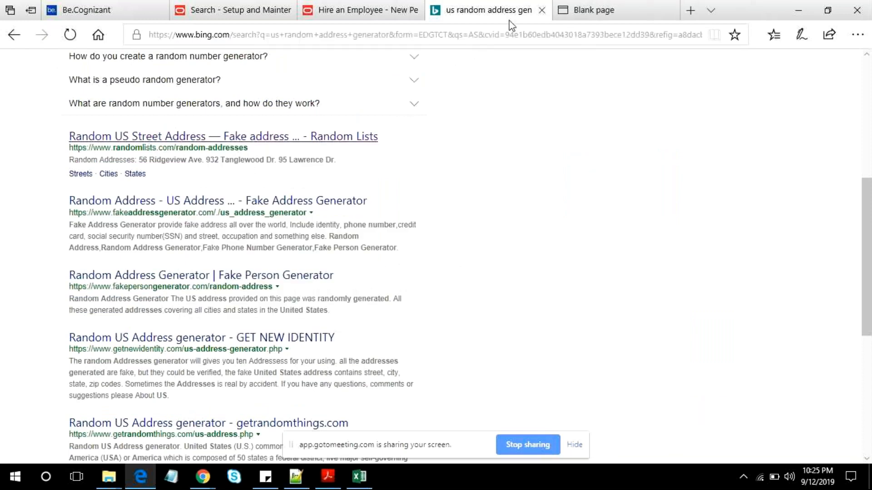
{"action": "left_click", "coordinate": [584, 13]}
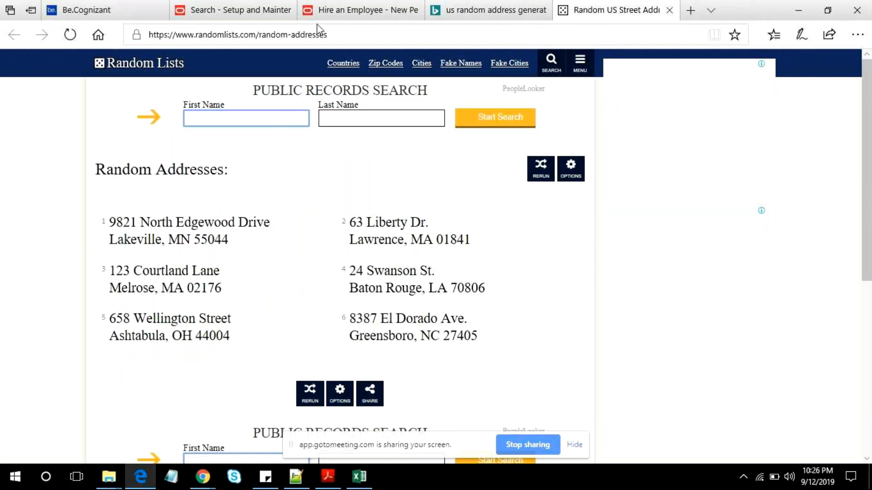
{"action": "left_click", "coordinate": [265, 14]}
{"action": "left_click", "coordinate": [320, 12]}
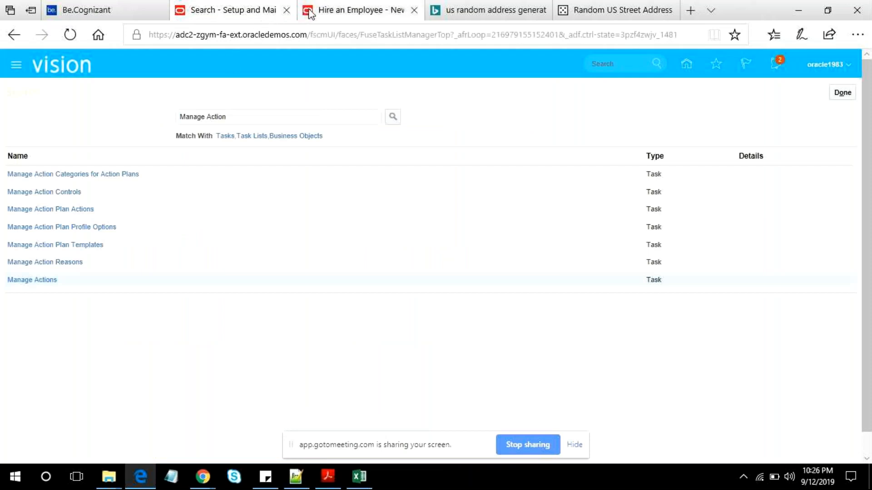
{"action": "left_click", "coordinate": [609, 8]}
{"action": "left_click", "coordinate": [521, 11]}
{"action": "left_click", "coordinate": [624, 14]}
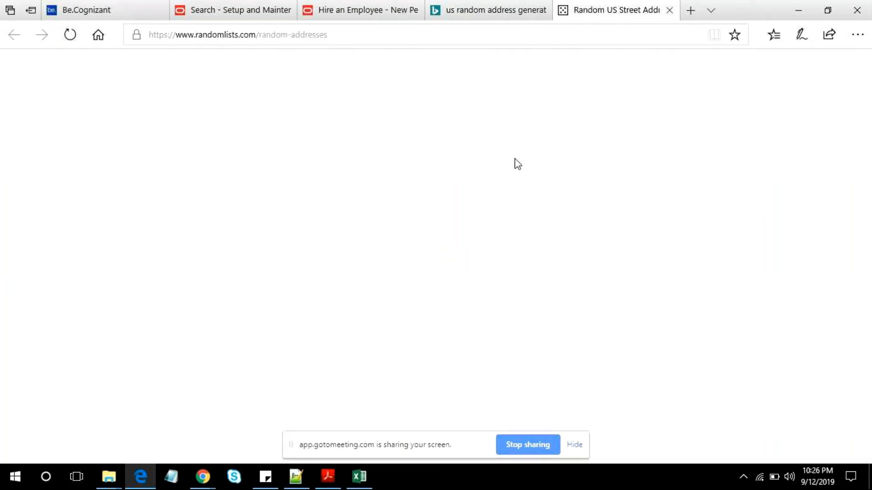
{"action": "left_click", "coordinate": [669, 11]}
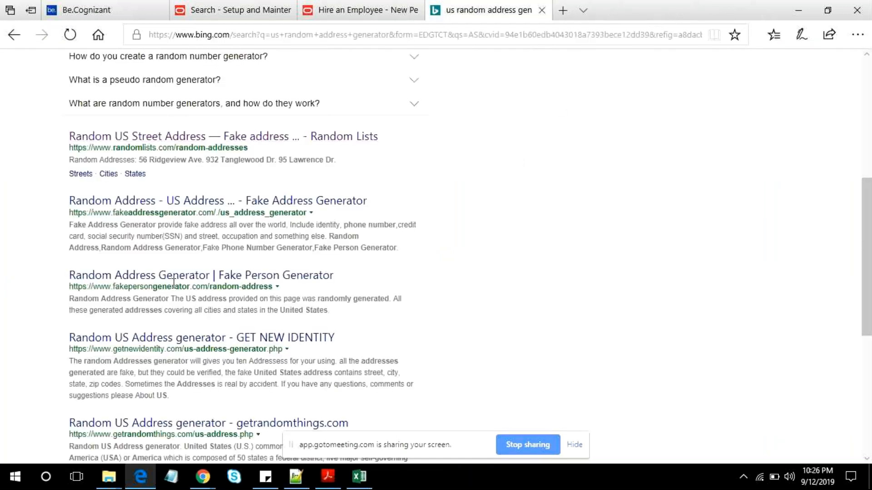
- Open the Fake Person Generator random address result in a separate tab and switch to it
{"action": "right_click", "coordinate": [189, 275]}
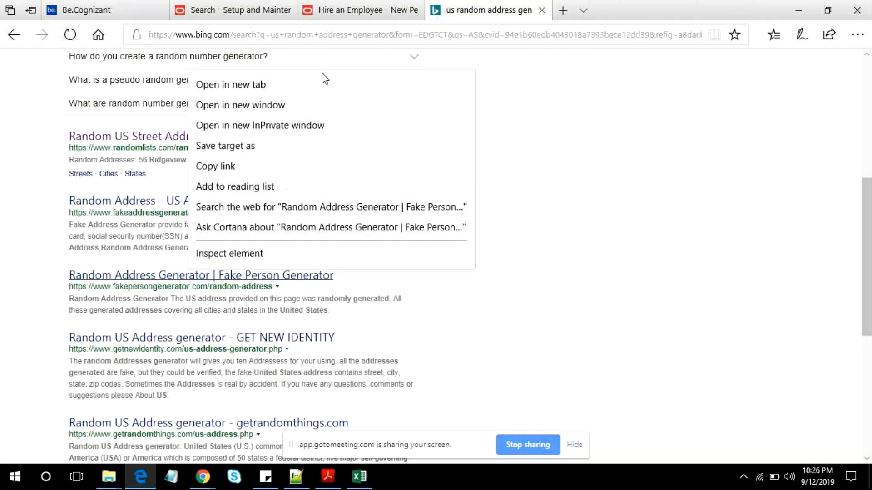
{"action": "left_click", "coordinate": [323, 82]}
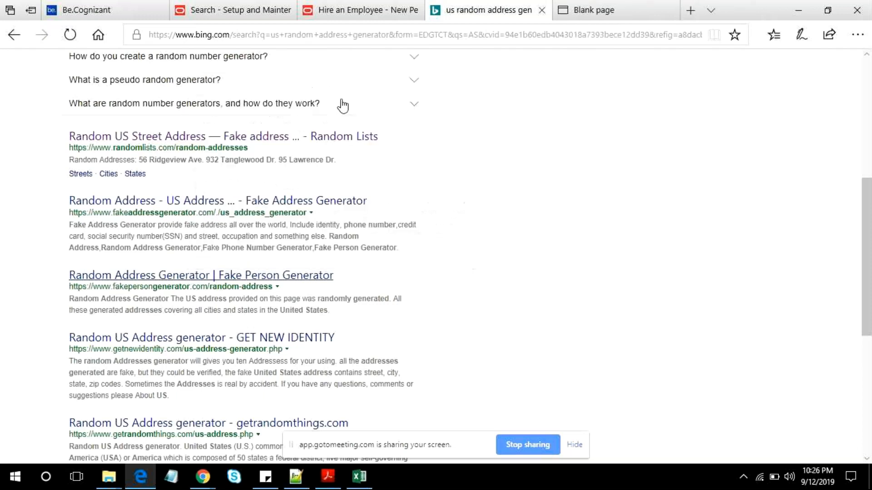
{"action": "left_click", "coordinate": [622, 14]}
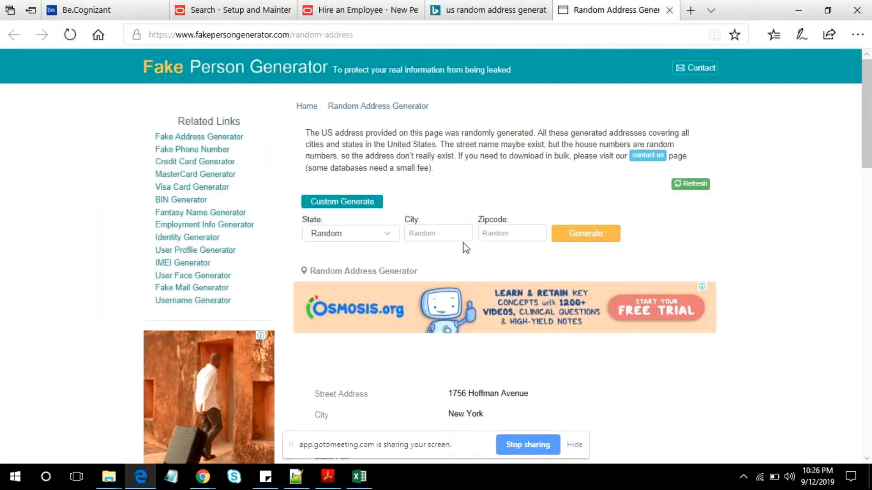
- Copy the generated street address from the Fake Person Generator page into Address Line 1 of the employee's home address
{"action": "scroll", "coordinate": [401, 265], "scroll_direction": "down", "scroll_amount": 7}
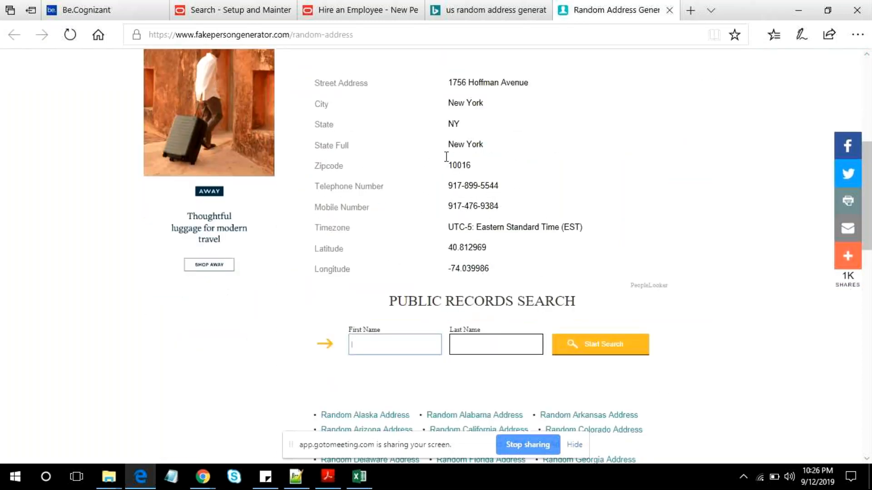
{"action": "left_click", "coordinate": [460, 166]}
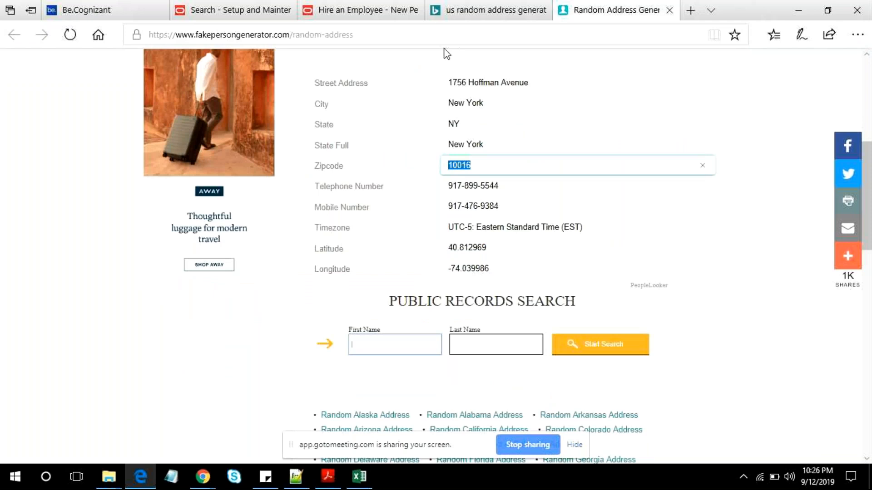
{"action": "double_click", "coordinate": [461, 83]}
{"action": "left_click", "coordinate": [531, 85], "text": "shift"}
{"action": "key", "text": "ctrl+c"}
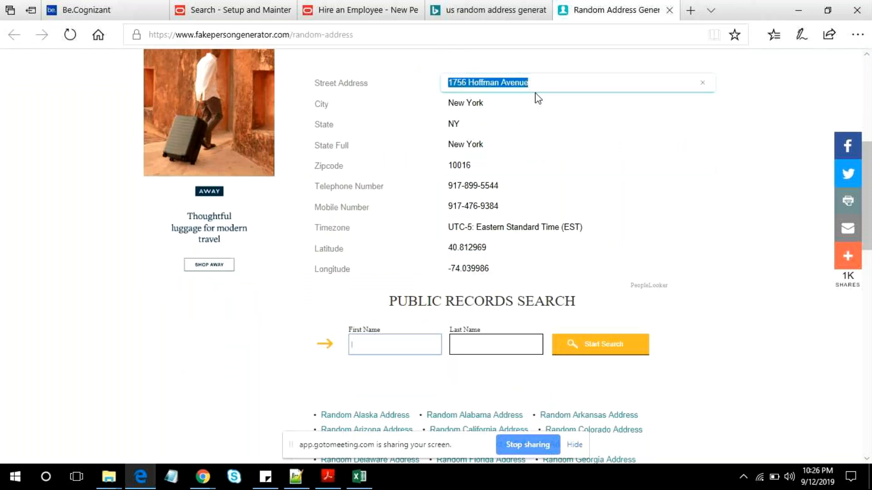
{"action": "left_click", "coordinate": [402, 11]}
{"action": "key", "text": "ctrl+v"}
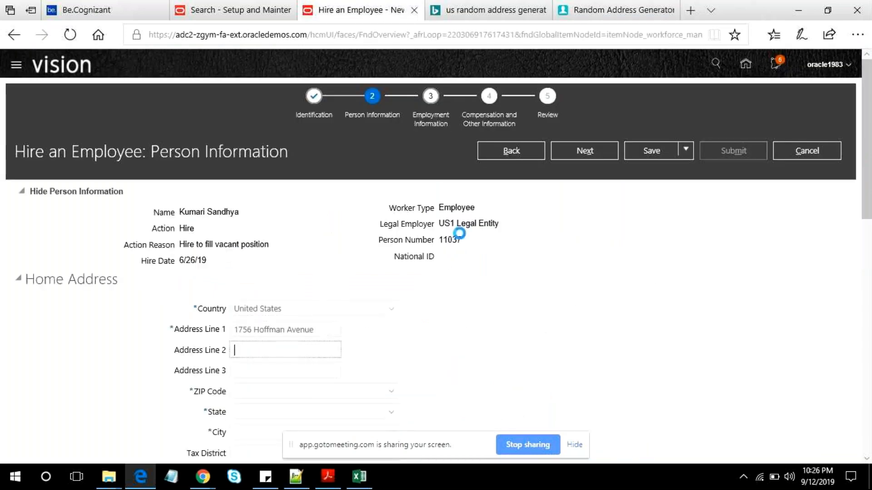
- Copy the generated zip code into the home address's ZIP Code field and accept the first matching geography
{"action": "left_click", "coordinate": [607, 10]}
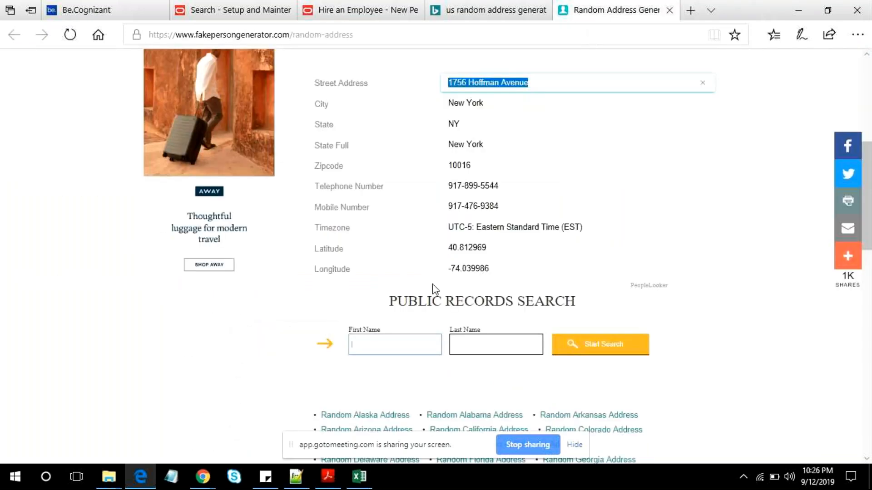
{"action": "double_click", "coordinate": [461, 166]}
{"action": "key", "text": "ctrl+c"}
{"action": "left_click", "coordinate": [374, 14]}
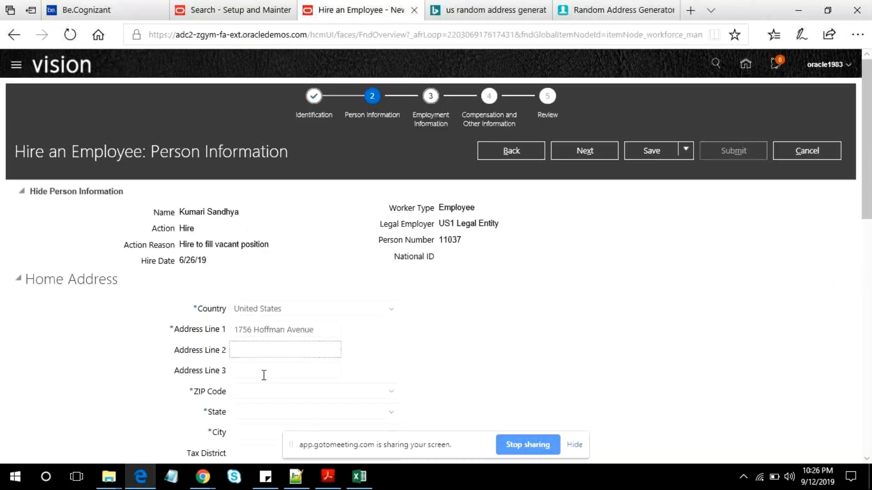
{"action": "left_click", "coordinate": [258, 393]}
{"action": "key", "text": "ctrl+v"}
{"action": "key", "text": "Tab"}
{"action": "scroll", "coordinate": [257, 392], "scroll_direction": "down", "scroll_amount": 6}
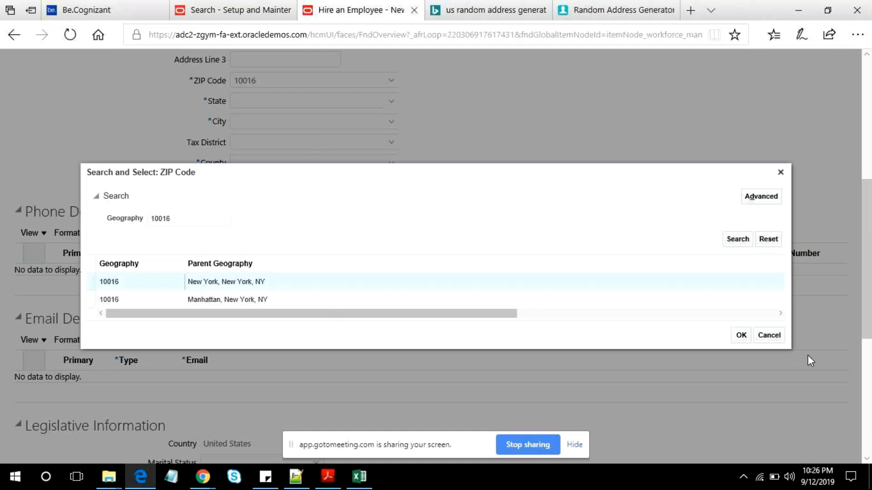
{"action": "left_click", "coordinate": [745, 335]}
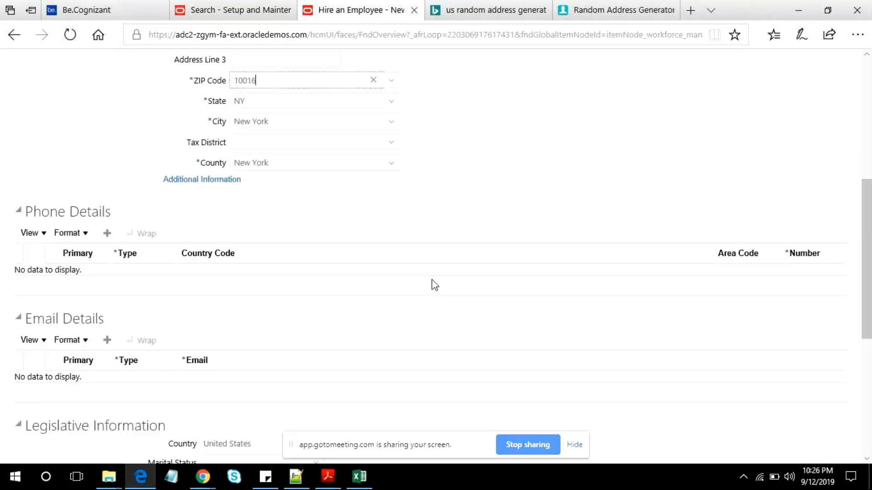
- Continue to the Employment Information page, search business units for US and assign US1 Business Unit
{"action": "scroll", "coordinate": [382, 290], "scroll_direction": "up", "scroll_amount": 7}
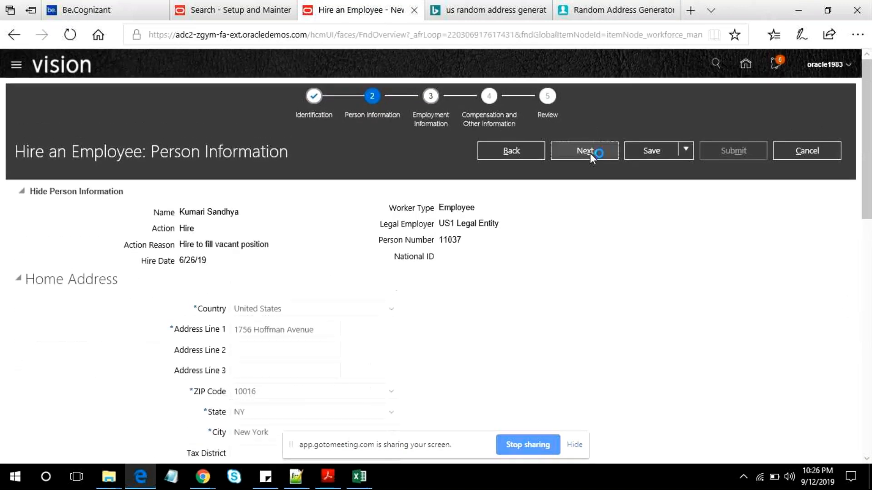
{"action": "left_click", "coordinate": [589, 153]}
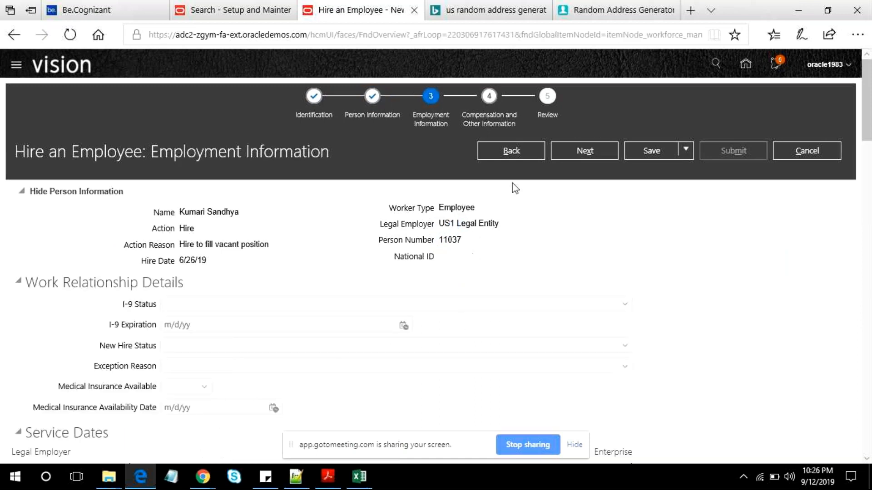
{"action": "scroll", "coordinate": [423, 280], "scroll_direction": "down", "scroll_amount": 8}
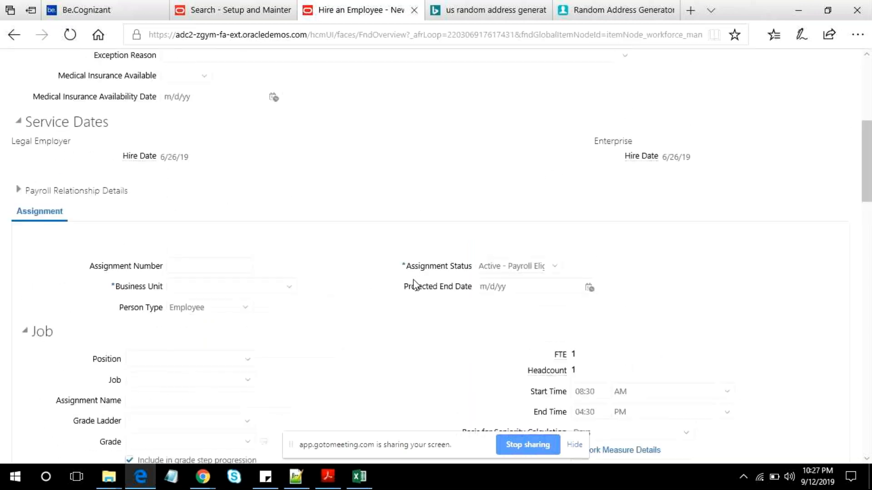
{"action": "left_click", "coordinate": [285, 285]}
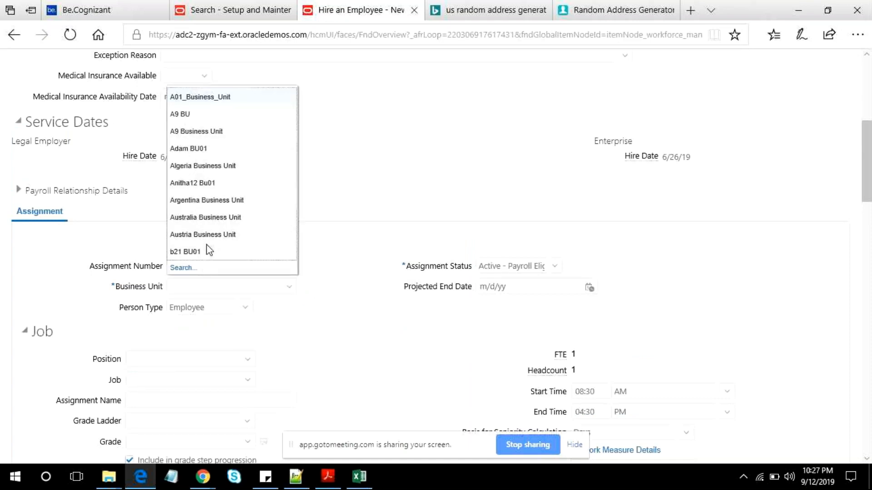
{"action": "left_click", "coordinate": [181, 267]}
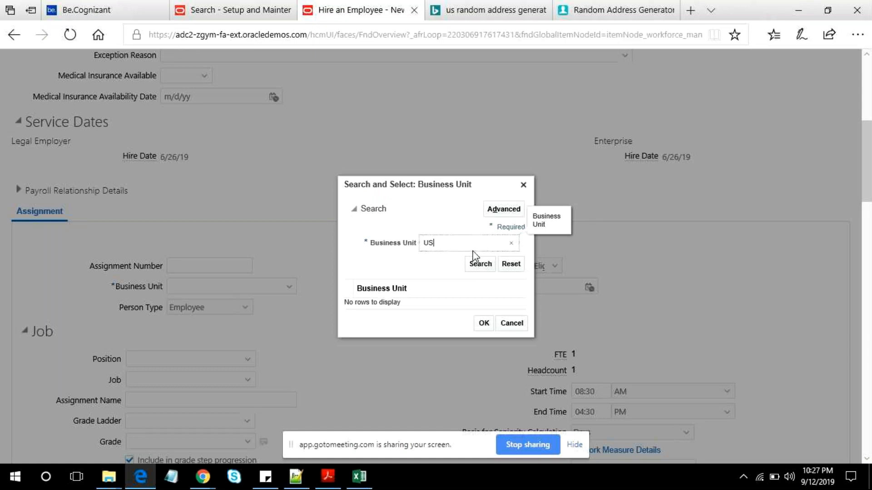
{"action": "key", "text": "Return"}
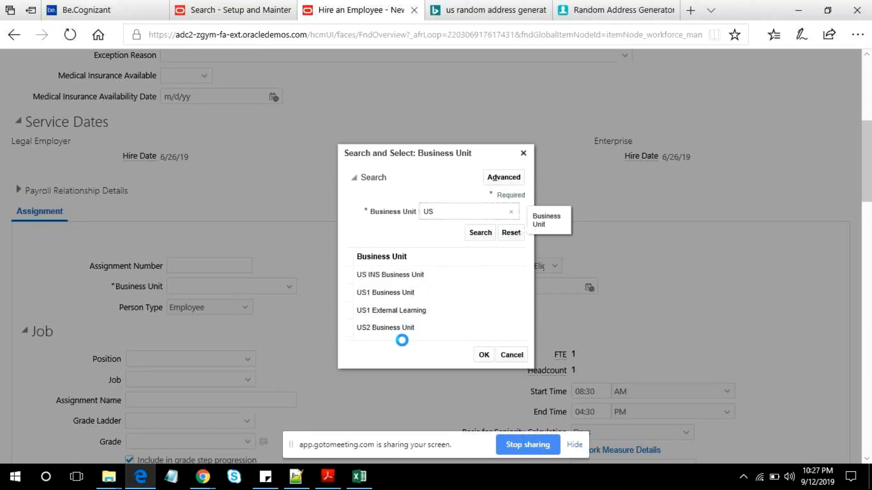
{"action": "left_click", "coordinate": [409, 297]}
{"action": "left_click", "coordinate": [484, 355]}
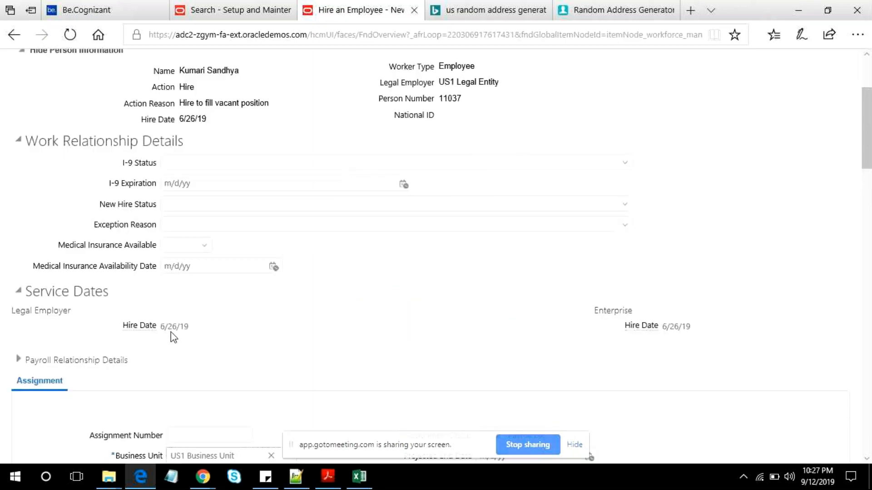
- Copy the grade name from the text editor notes, search the grades for it and set the assignment's grade to XX Test1 Grade
{"action": "scroll", "coordinate": [295, 336], "scroll_direction": "down", "scroll_amount": 10}
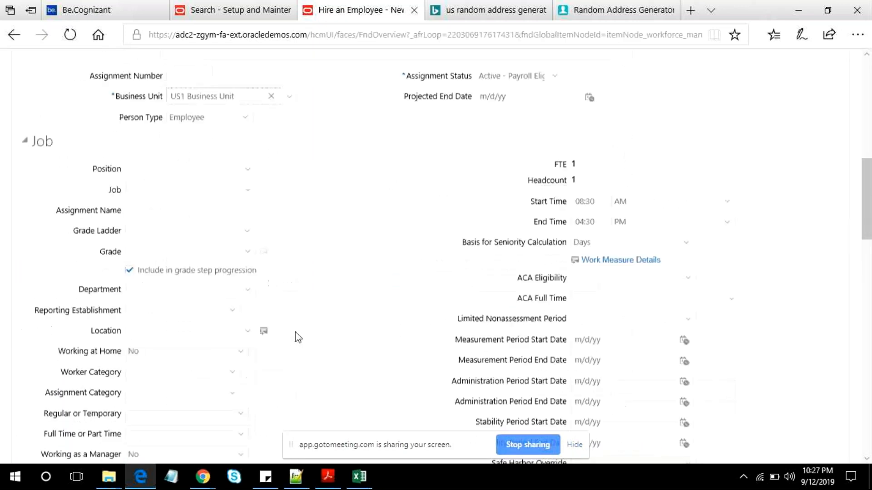
{"action": "scroll", "coordinate": [298, 337], "scroll_direction": "down", "scroll_amount": 3}
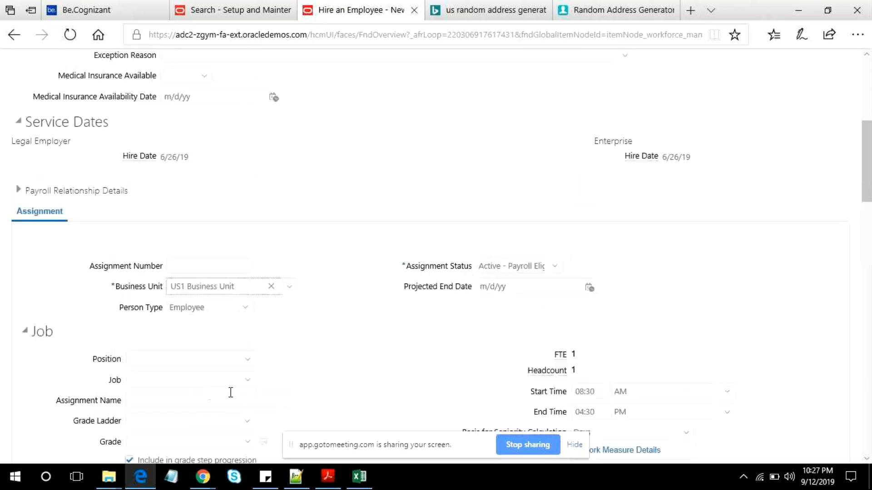
{"action": "scroll", "coordinate": [230, 395], "scroll_direction": "down", "scroll_amount": 8}
{"action": "left_click", "coordinate": [246, 131]}
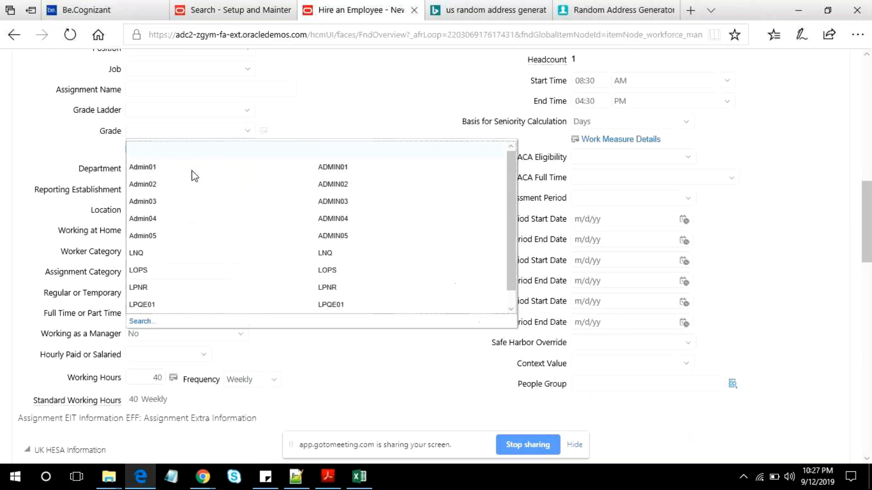
{"action": "left_click", "coordinate": [140, 331]}
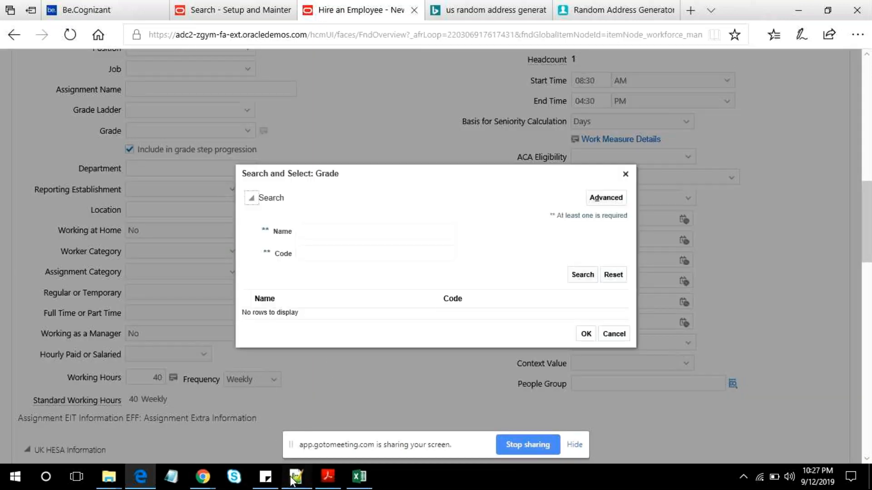
{"action": "left_click", "coordinate": [293, 479]}
{"action": "left_click_drag", "start_coordinate": [128, 236], "coordinate": [18, 246]}
{"action": "key", "text": "ctrl+c"}
{"action": "key", "text": "alt+Tab"}
{"action": "left_click", "coordinate": [336, 230]}
{"action": "key", "text": "ctrl+v"}
{"action": "left_click", "coordinate": [574, 276]}
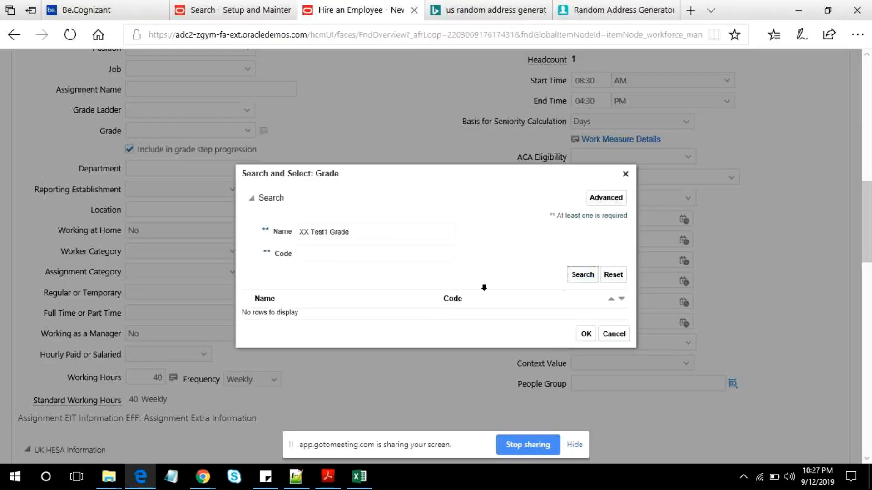
{"action": "left_click", "coordinate": [293, 318]}
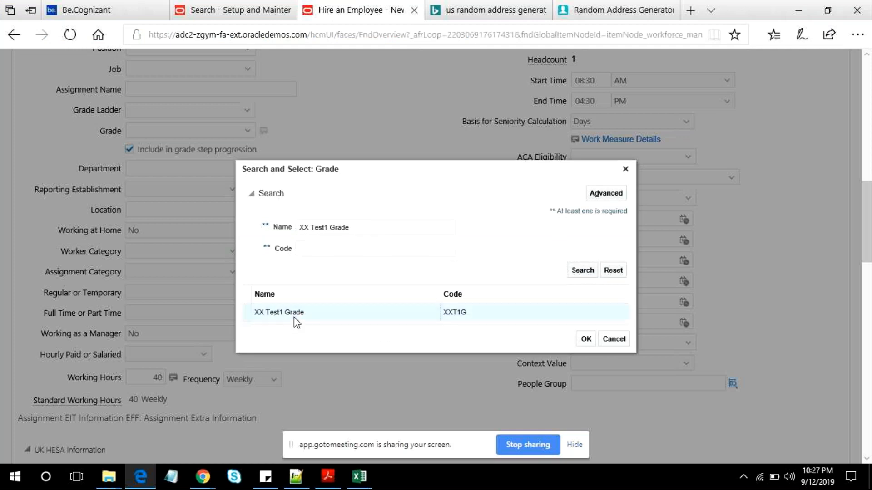
{"action": "left_click", "coordinate": [586, 339]}
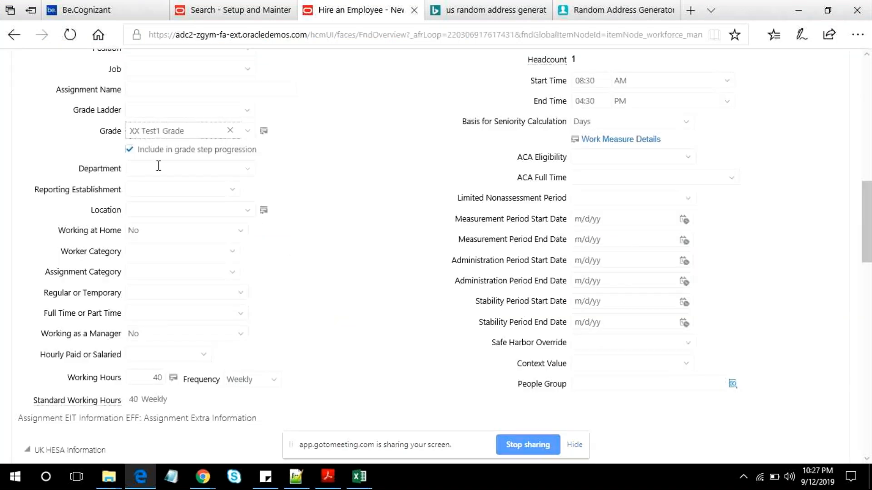
- Look over the remaining employment fields and continue to the Compensation and Other Information page
{"action": "scroll", "coordinate": [159, 166], "scroll_direction": "up", "scroll_amount": 7}
{"action": "left_click", "coordinate": [159, 401]}
{"action": "left_click", "coordinate": [164, 362]}
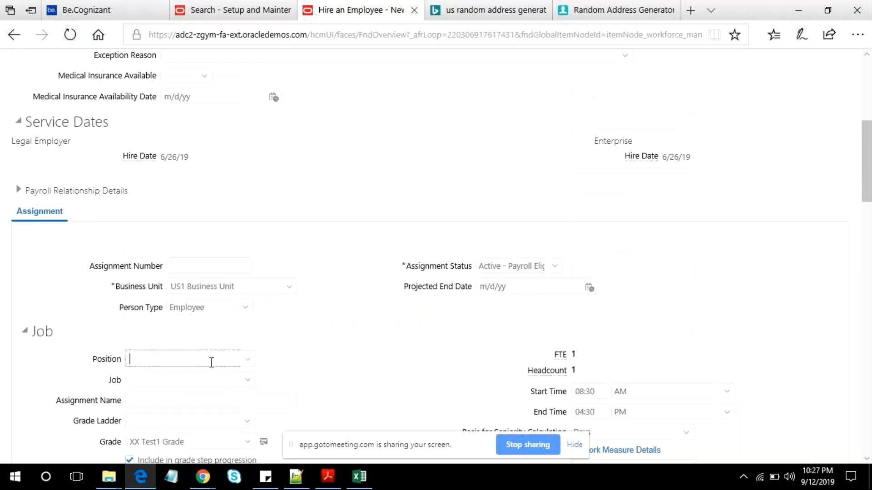
{"action": "scroll", "coordinate": [227, 361], "scroll_direction": "down", "scroll_amount": 10}
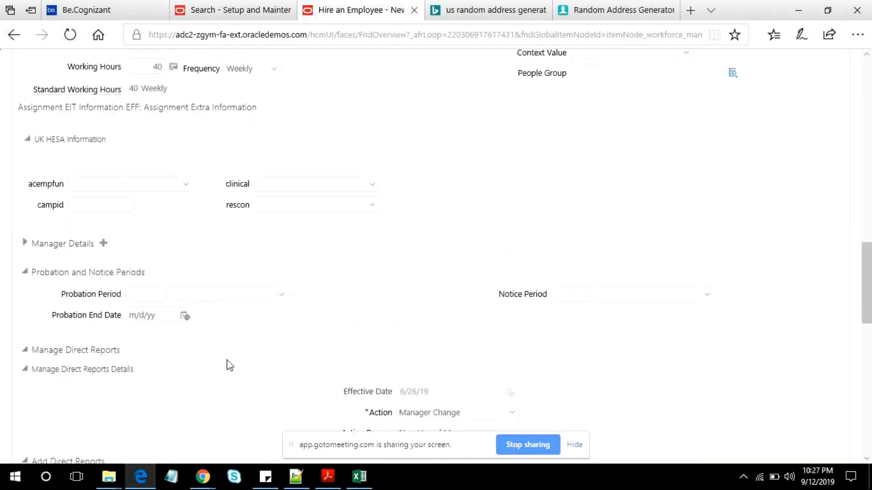
{"action": "scroll", "coordinate": [229, 366], "scroll_direction": "up", "scroll_amount": 15}
{"action": "left_click", "coordinate": [603, 154]}
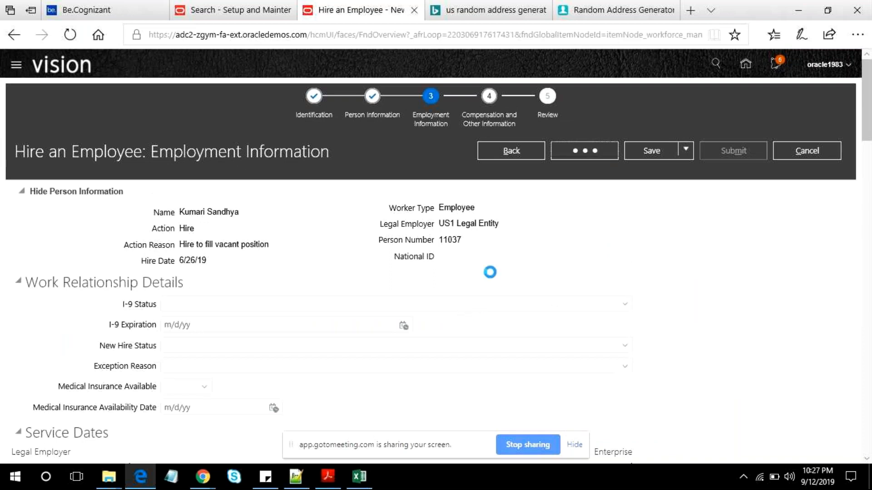
- Set the salary basis to US1 Annual Salary and the salary amount to 45,000 USD
{"action": "scroll", "coordinate": [491, 274], "scroll_direction": "down", "scroll_amount": 7}
{"action": "scroll", "coordinate": [493, 278], "scroll_direction": "up", "scroll_amount": 7}
{"action": "scroll", "coordinate": [492, 277], "scroll_direction": "down", "scroll_amount": 7}
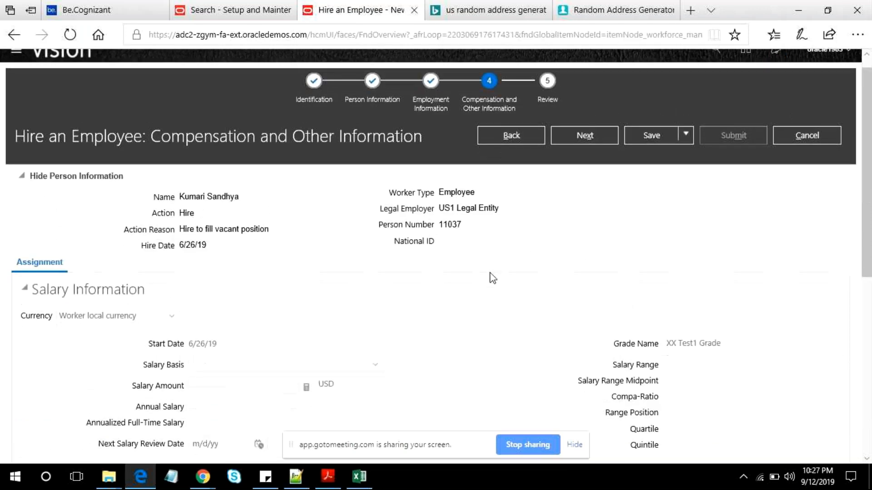
{"action": "scroll", "coordinate": [531, 186], "scroll_direction": "up", "scroll_amount": 3}
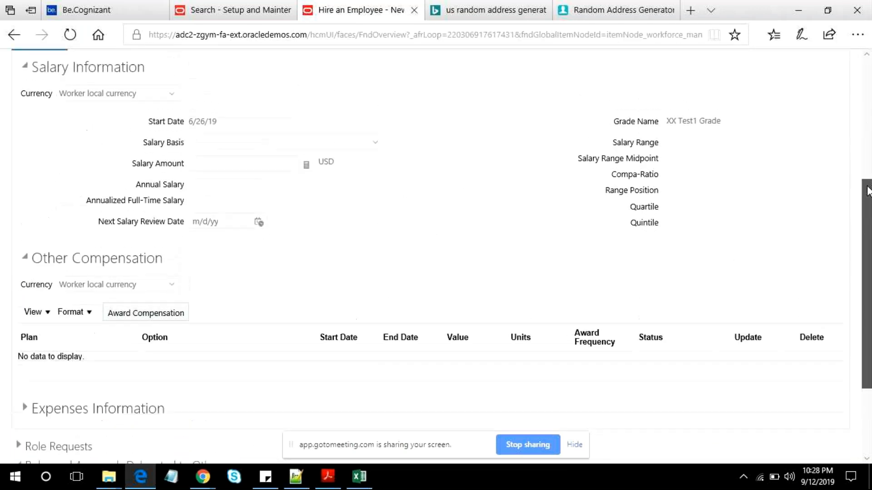
{"action": "left_click", "coordinate": [380, 203]}
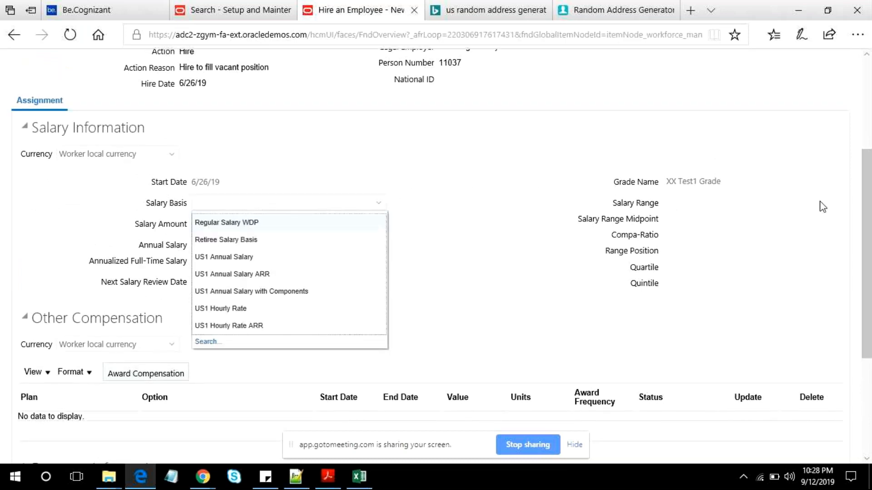
{"action": "triple_click", "coordinate": [669, 181]}
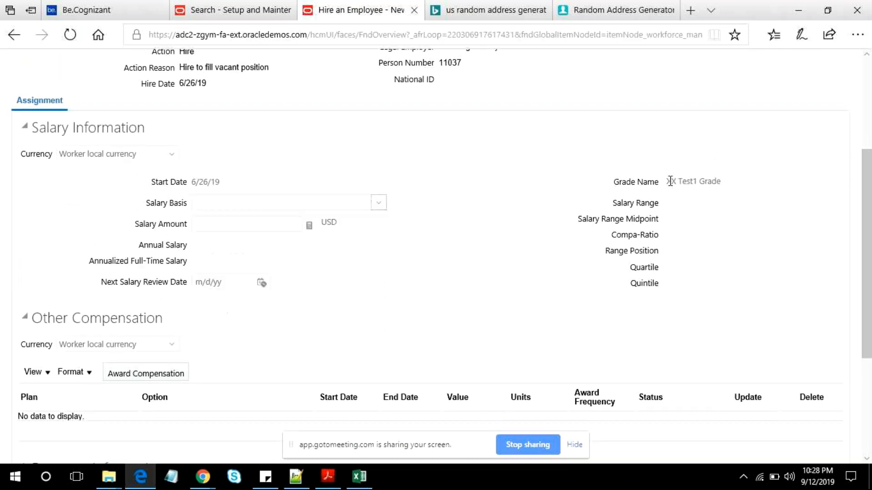
{"action": "left_click", "coordinate": [378, 203]}
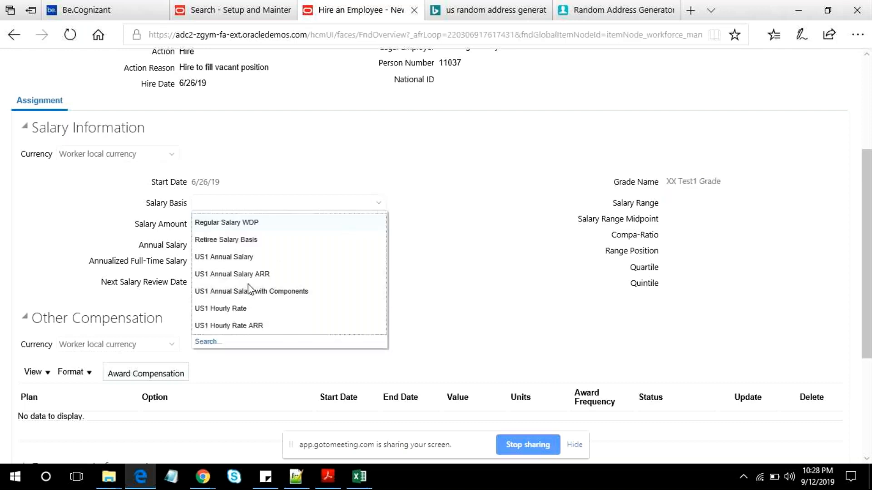
{"action": "left_click", "coordinate": [254, 258]}
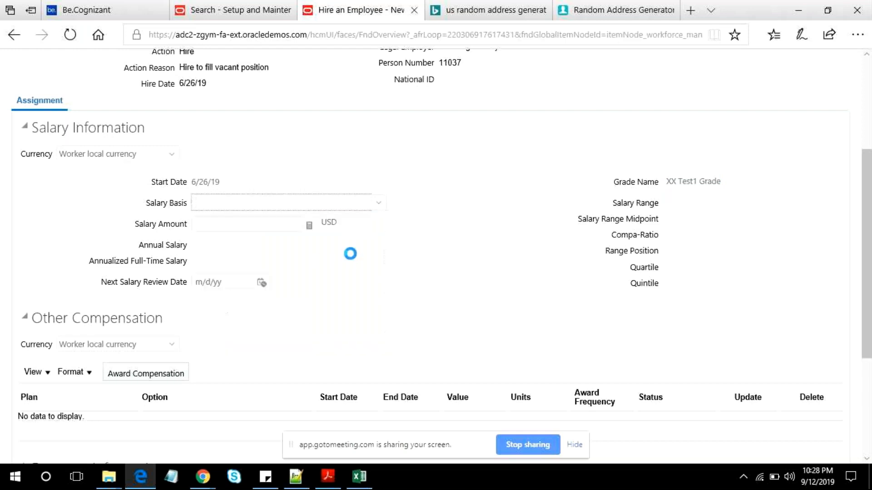
{"action": "left_click", "coordinate": [268, 230]}
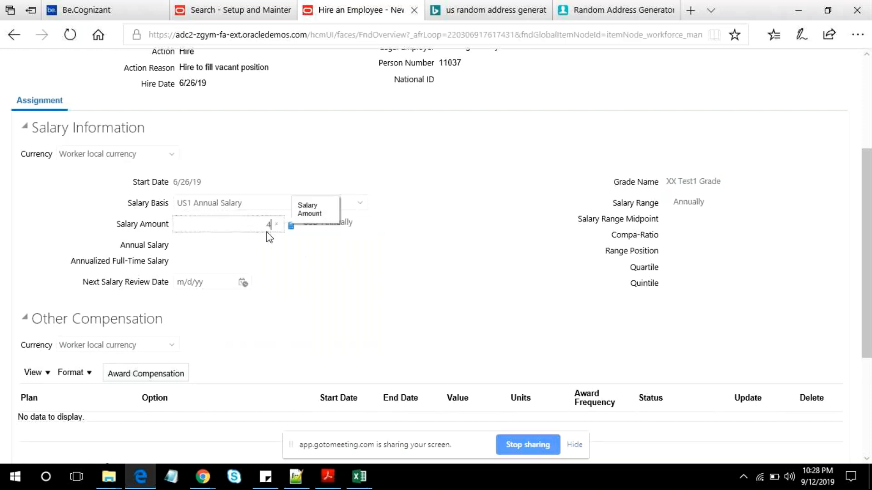
{"action": "type", "text": "45,000"}
{"action": "key", "text": "Tab"}
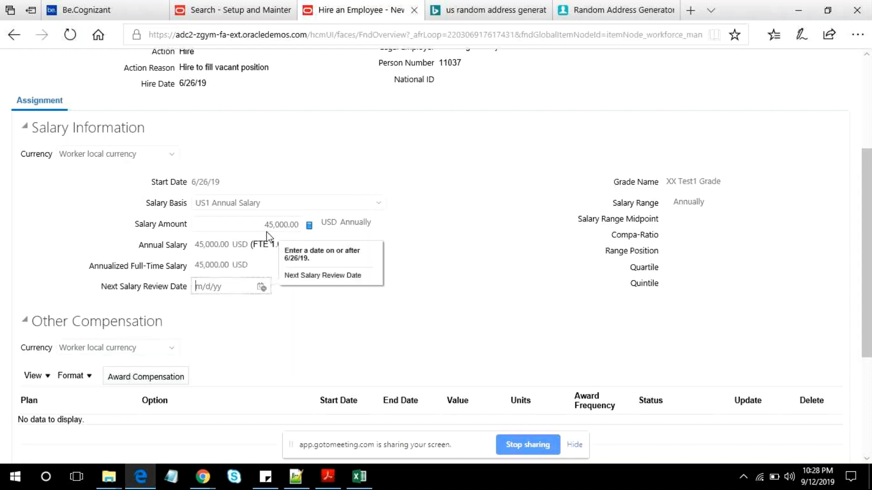
{"action": "left_click", "coordinate": [453, 273]}
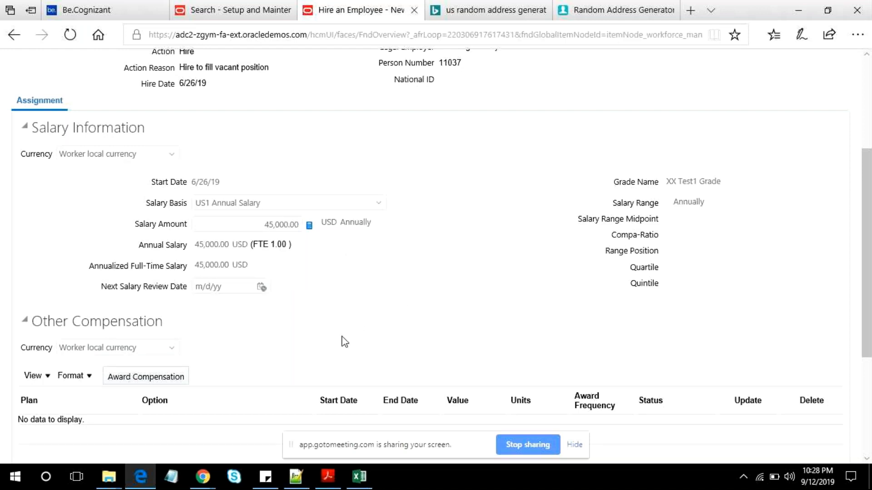
{"action": "scroll", "coordinate": [344, 342], "scroll_direction": "down", "scroll_amount": 5}
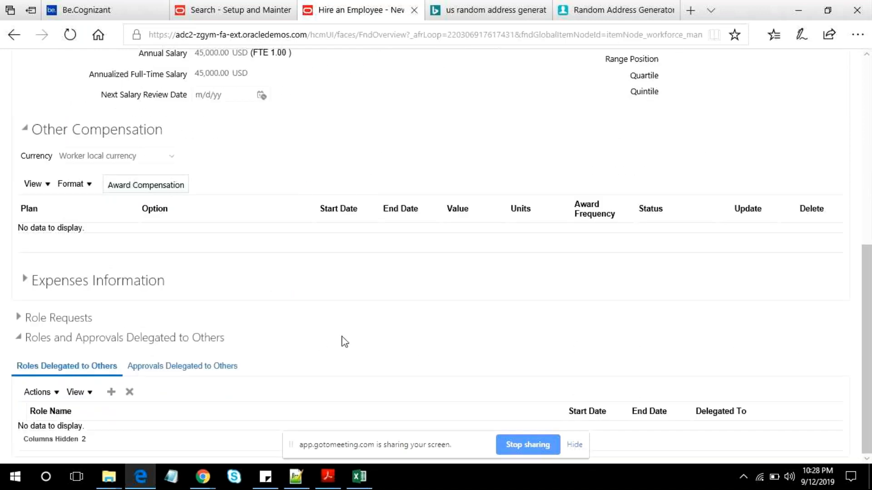
- Look over the Compensation and Other Information page, examining the salary basis, salary figures, other compensation and grade name
{"action": "scroll", "coordinate": [345, 342], "scroll_direction": "up", "scroll_amount": 6}
{"action": "scroll", "coordinate": [345, 342], "scroll_direction": "down", "scroll_amount": 5}
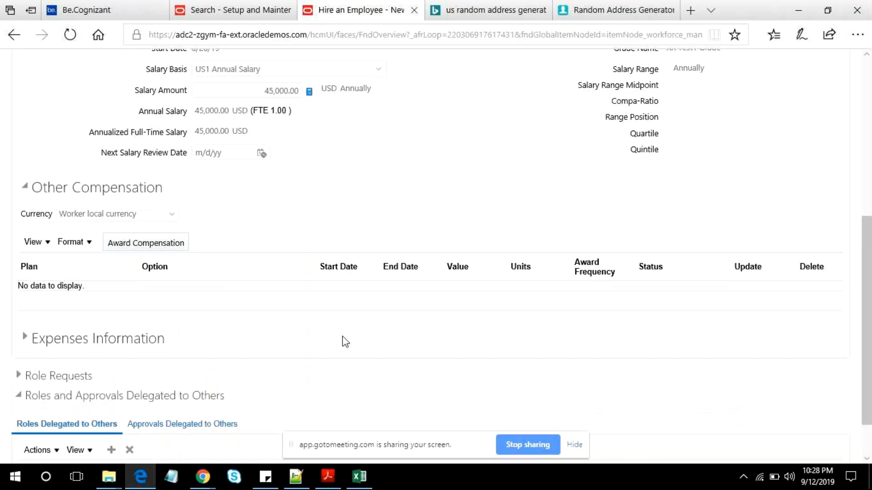
{"action": "scroll", "coordinate": [353, 319], "scroll_direction": "up", "scroll_amount": 3}
{"action": "scroll", "coordinate": [354, 319], "scroll_direction": "down", "scroll_amount": 3}
{"action": "triple_click", "coordinate": [172, 72]}
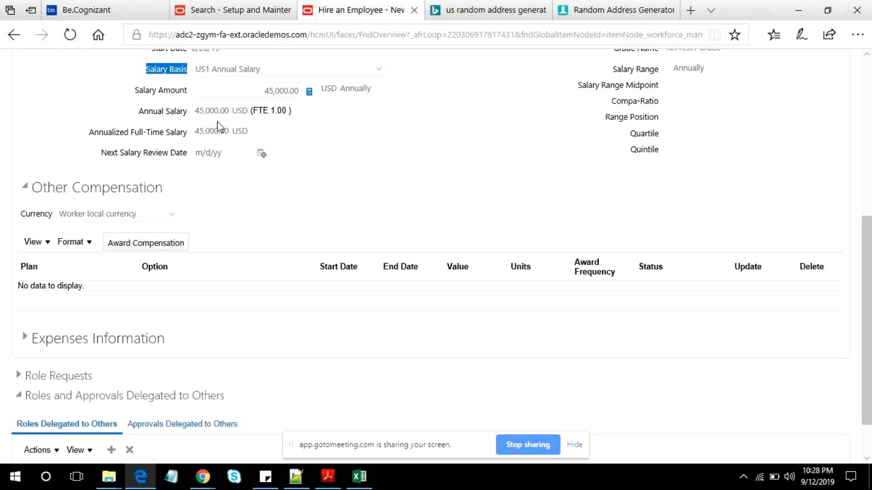
{"action": "scroll", "coordinate": [296, 212], "scroll_direction": "up", "scroll_amount": 7}
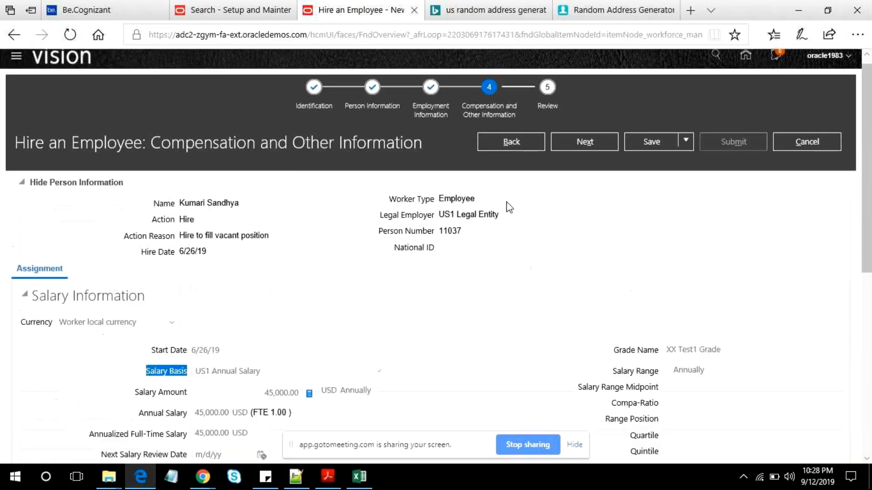
{"action": "scroll", "coordinate": [661, 333], "scroll_direction": "down", "scroll_amount": 6}
{"action": "scroll", "coordinate": [681, 290], "scroll_direction": "up", "scroll_amount": 6}
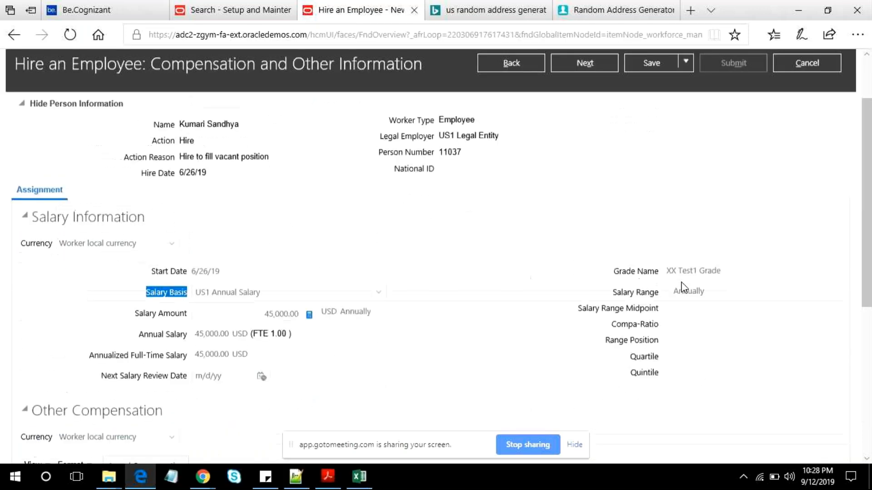
{"action": "double_click", "coordinate": [686, 359]}
{"action": "triple_click", "coordinate": [693, 358]}
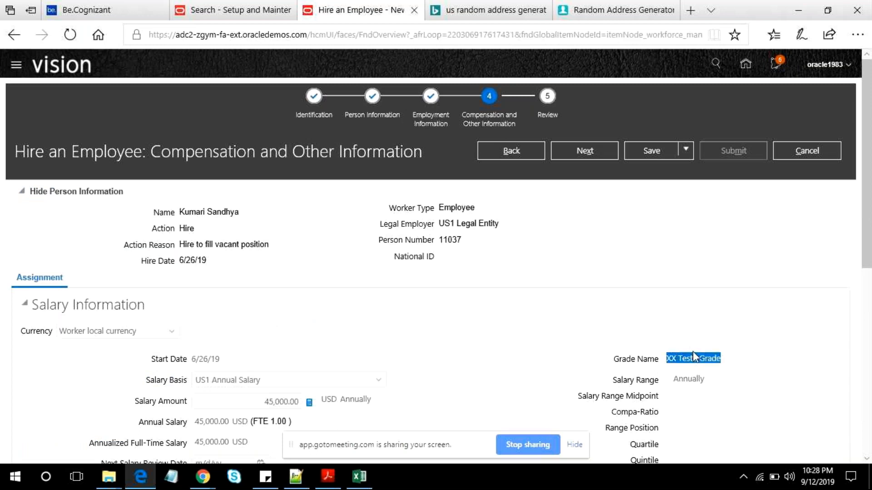
- Search the Setup and Maintenance tasks for Manage Grade and reload the search page
{"action": "left_click", "coordinate": [231, 10]}
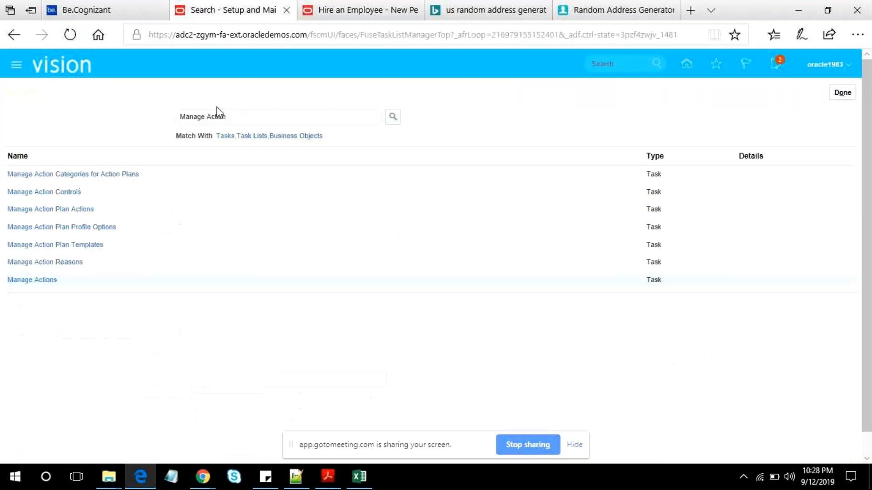
{"action": "double_click", "coordinate": [217, 117]}
{"action": "type", "text": "Grade"}
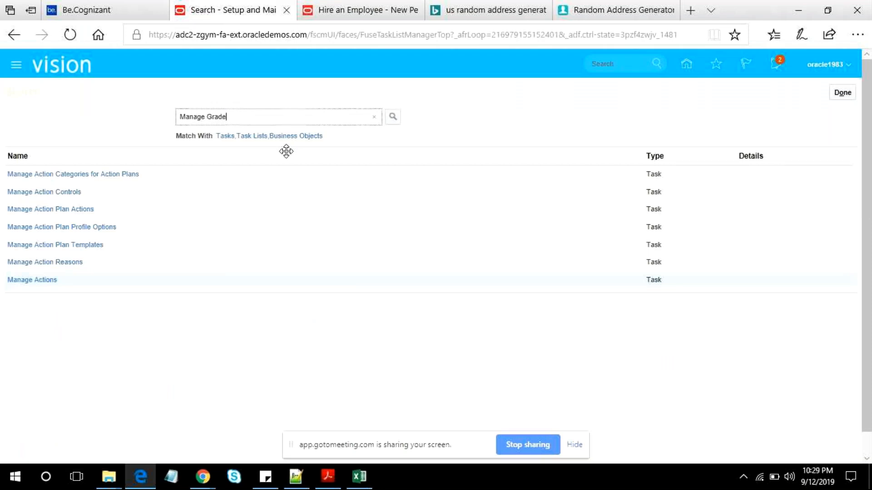
{"action": "left_click", "coordinate": [392, 122]}
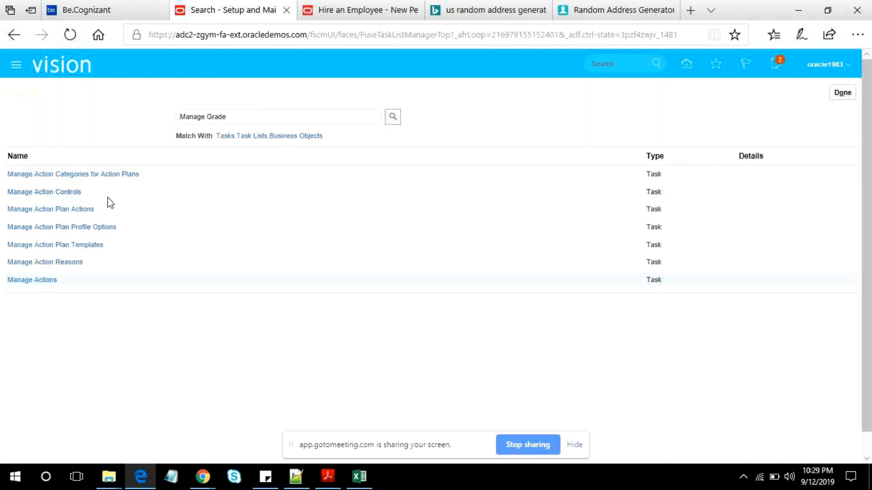
{"action": "left_click", "coordinate": [245, 116]}
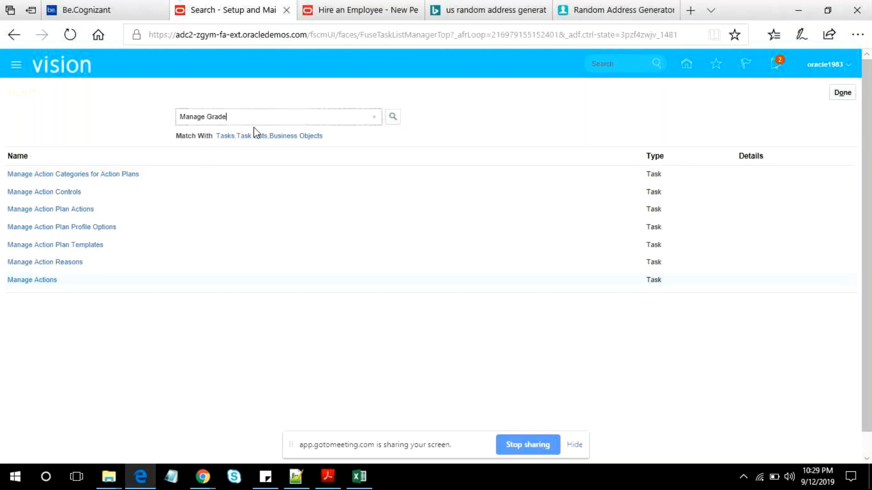
{"action": "left_click", "coordinate": [278, 35]}
{"action": "key", "text": "Return"}
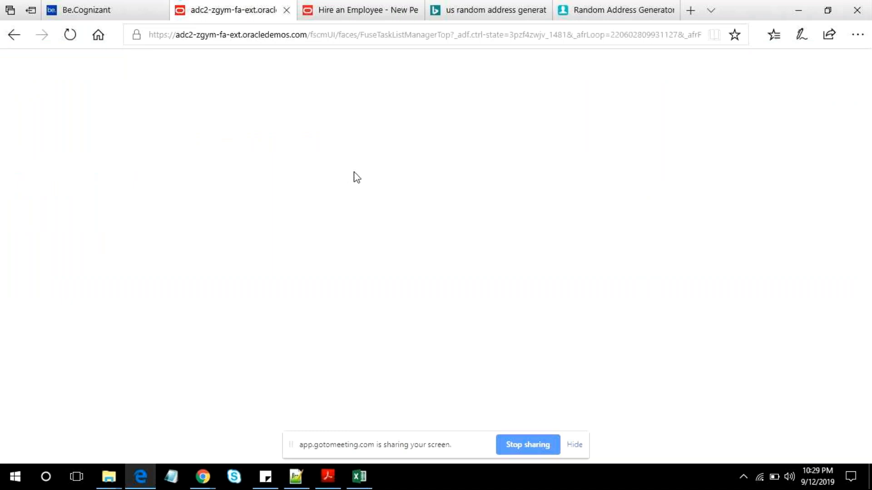
- Return to the Hire an Employee page and recheck its salary information, other compensation and role sections
{"action": "left_click", "coordinate": [355, 9]}
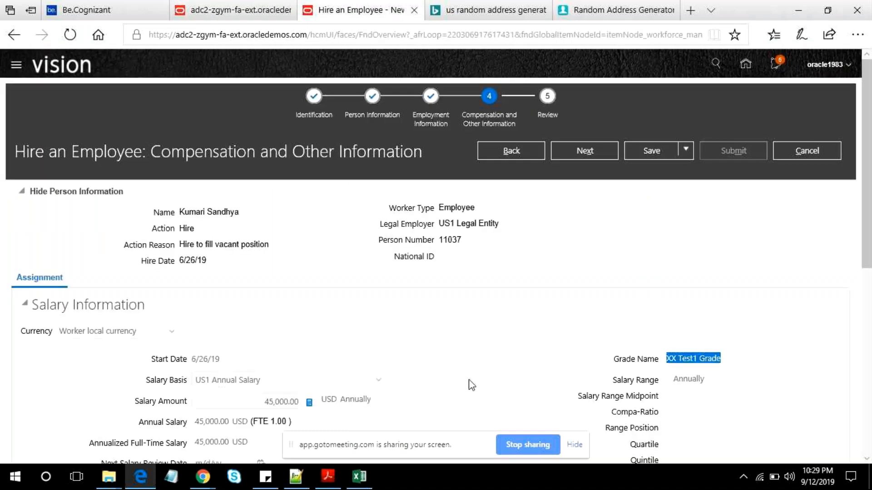
{"action": "scroll", "coordinate": [482, 329], "scroll_direction": "down", "scroll_amount": 6}
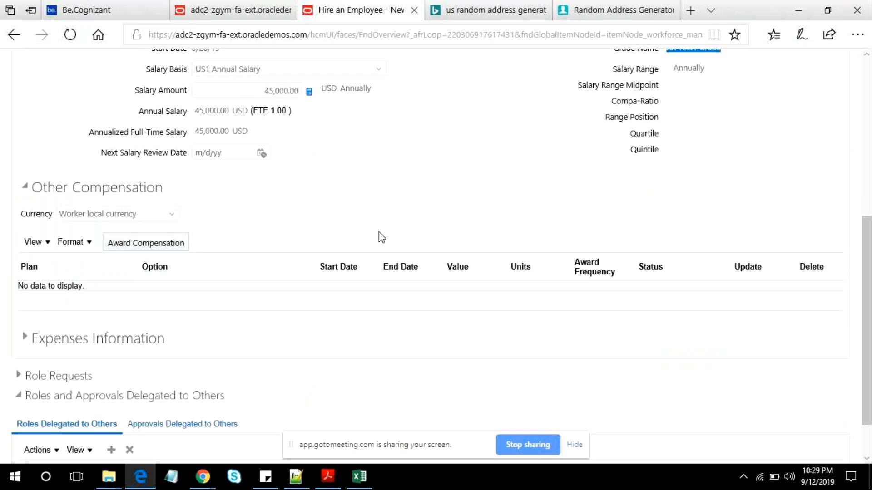
{"action": "scroll", "coordinate": [381, 229], "scroll_direction": "up", "scroll_amount": 5}
{"action": "scroll", "coordinate": [435, 229], "scroll_direction": "down", "scroll_amount": 5}
{"action": "scroll", "coordinate": [429, 318], "scroll_direction": "up", "scroll_amount": 6}
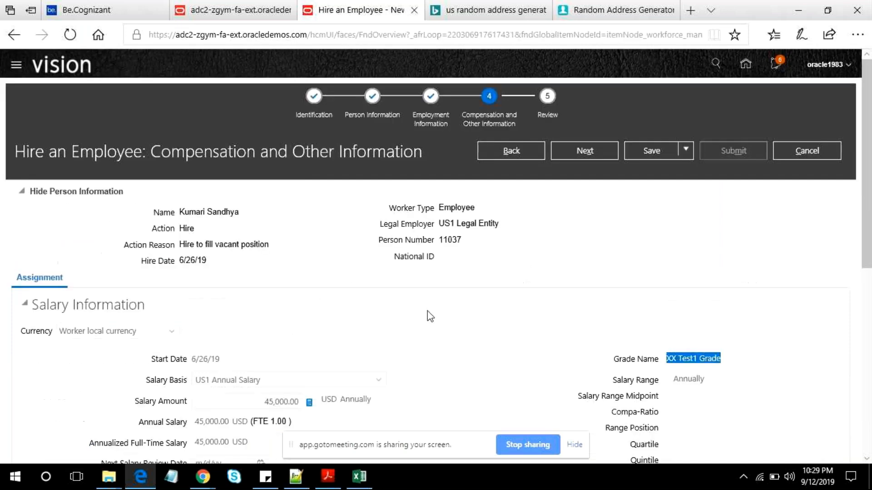
{"action": "scroll", "coordinate": [430, 317], "scroll_direction": "down", "scroll_amount": 6}
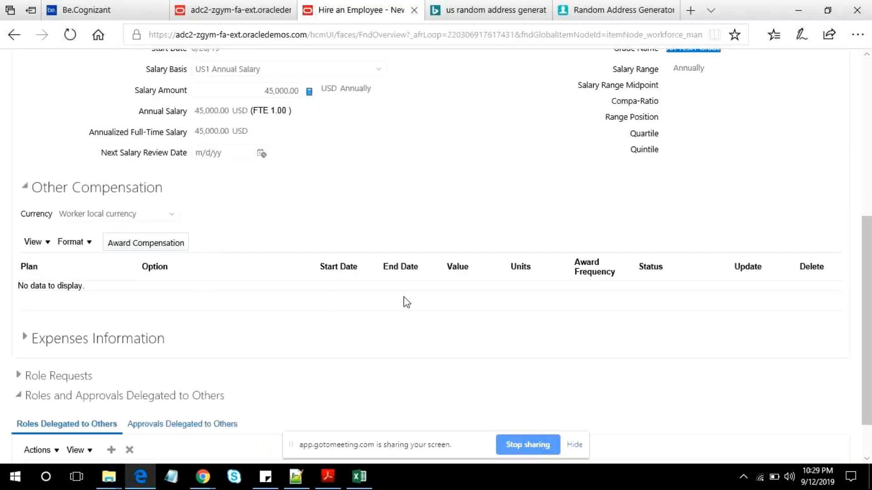
{"action": "scroll", "coordinate": [406, 300], "scroll_direction": "up", "scroll_amount": 5}
{"action": "scroll", "coordinate": [422, 303], "scroll_direction": "down", "scroll_amount": 5}
{"action": "scroll", "coordinate": [375, 269], "scroll_direction": "up", "scroll_amount": 5}
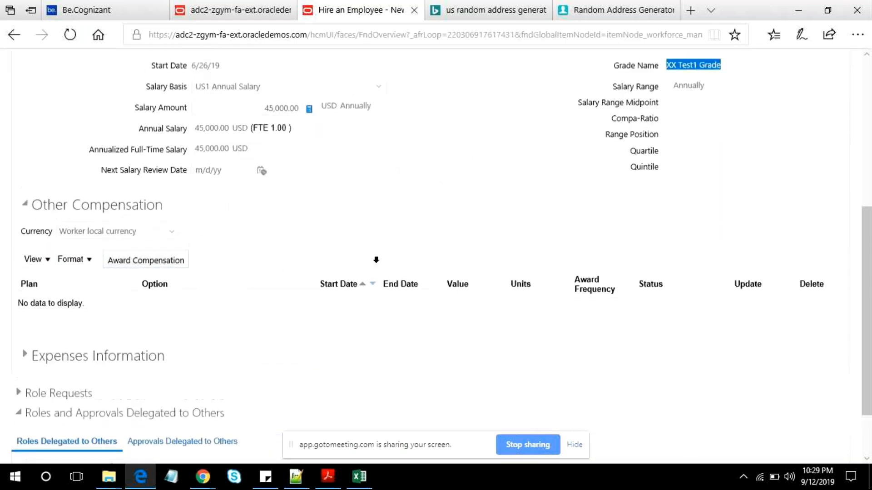
- Continue to the Review page and look over the new hire's basic and person information
{"action": "left_click", "coordinate": [579, 150]}
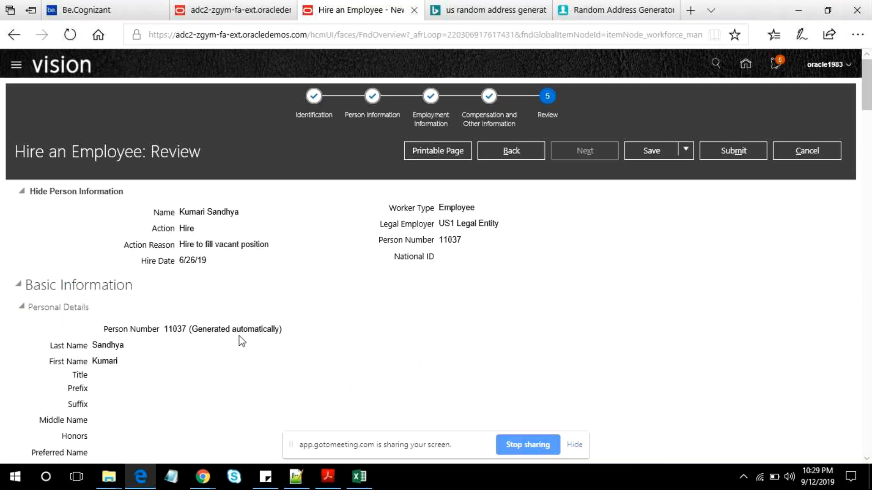
{"action": "scroll", "coordinate": [241, 343], "scroll_direction": "down", "scroll_amount": 10}
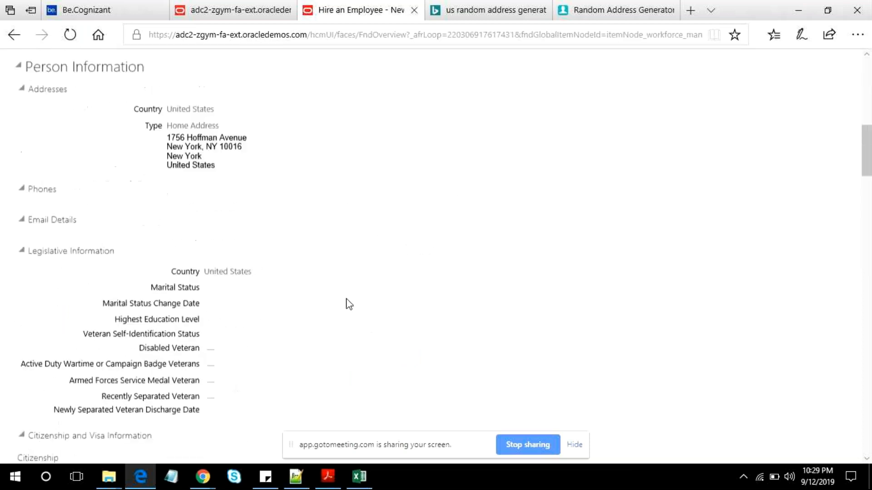
{"action": "scroll", "coordinate": [454, 236], "scroll_direction": "up", "scroll_amount": 12}
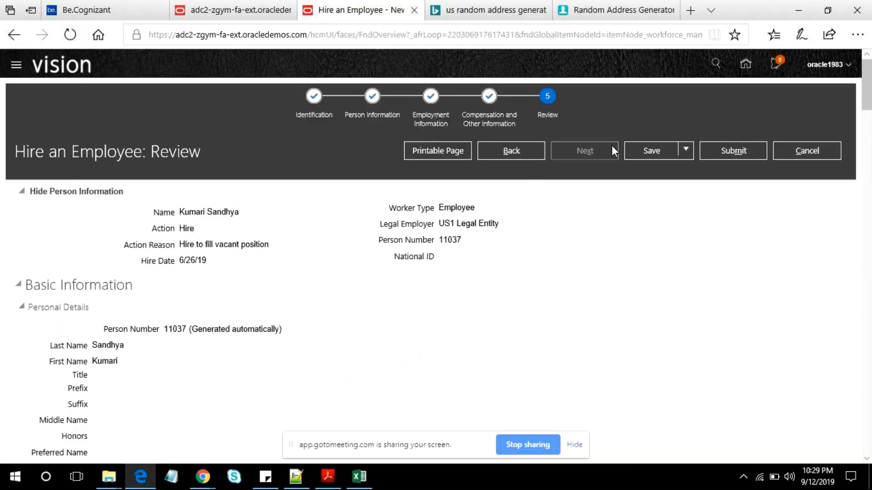
- Go back to the Compensation and Other Information page and examine the grade name and salary amount
{"action": "left_click", "coordinate": [524, 151]}
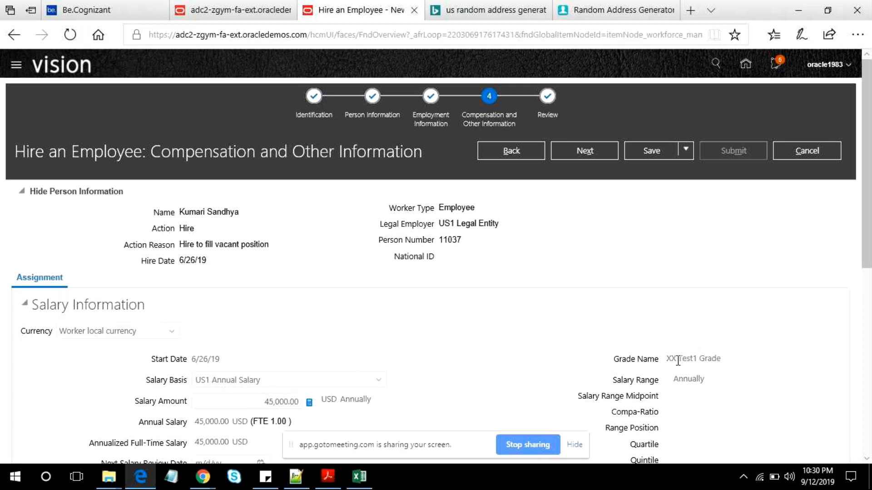
{"action": "left_click_drag", "start_coordinate": [678, 360], "coordinate": [666, 358]}
{"action": "scroll", "coordinate": [482, 349], "scroll_direction": "down", "scroll_amount": 7}
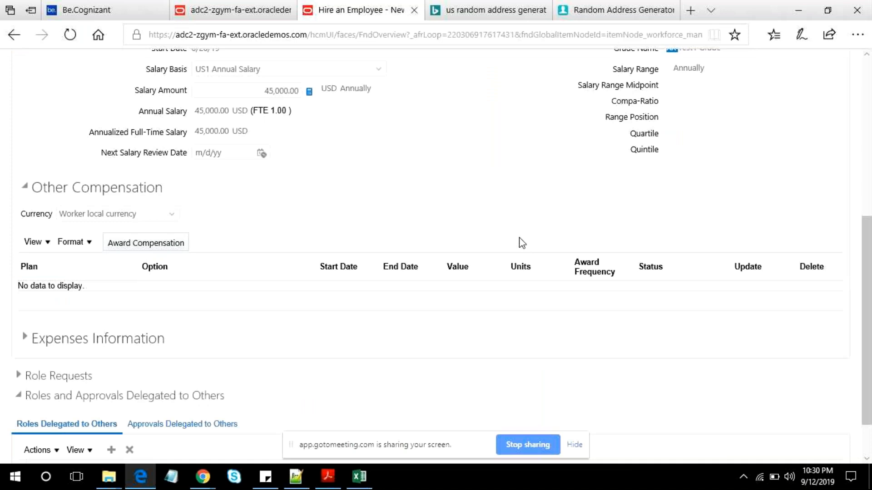
{"action": "scroll", "coordinate": [444, 226], "scroll_direction": "up", "scroll_amount": 7}
{"action": "double_click", "coordinate": [282, 404]}
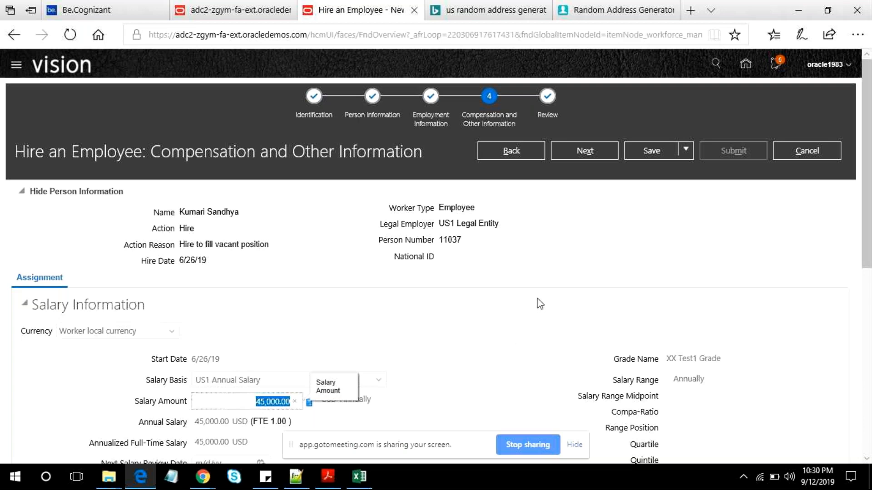
- Continue to the Review page, submit the hire and confirm the submission
{"action": "left_click", "coordinate": [576, 154]}
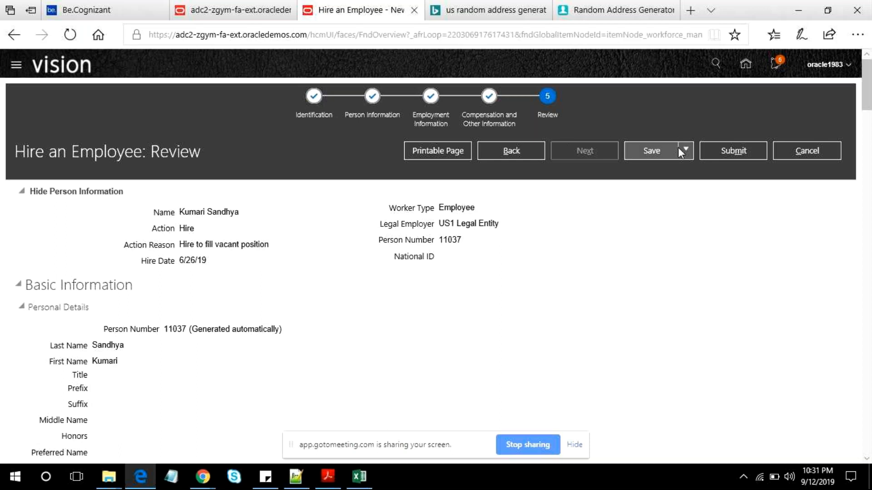
{"action": "left_click", "coordinate": [715, 150]}
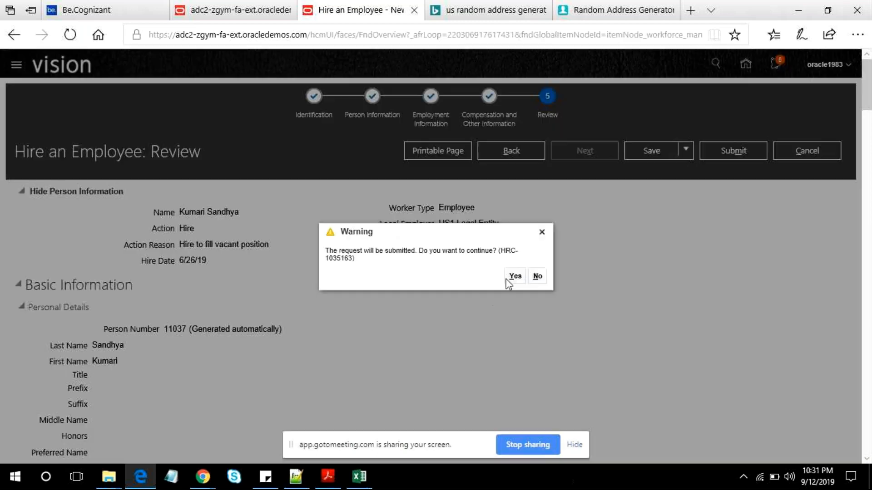
{"action": "left_click", "coordinate": [515, 276]}
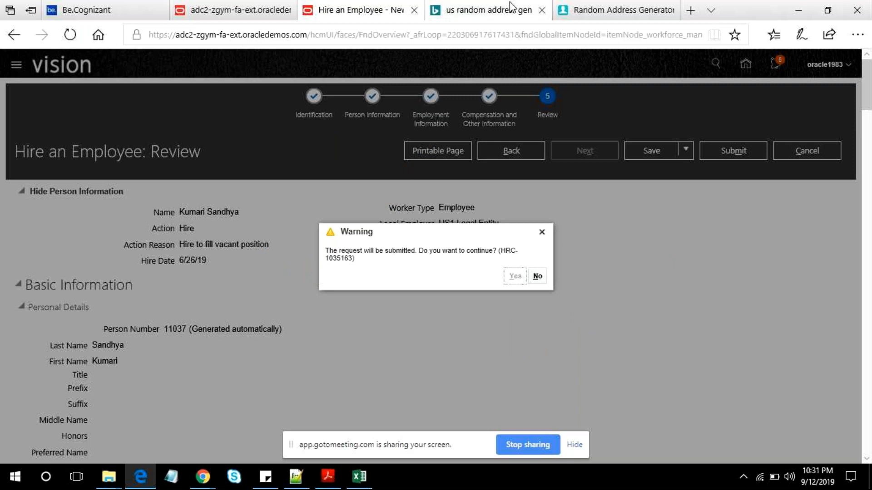
- Close both random address browser tabs and switch to the Setup and Maintenance page
{"action": "left_click", "coordinate": [541, 9]}
{"action": "left_click", "coordinate": [541, 9]}
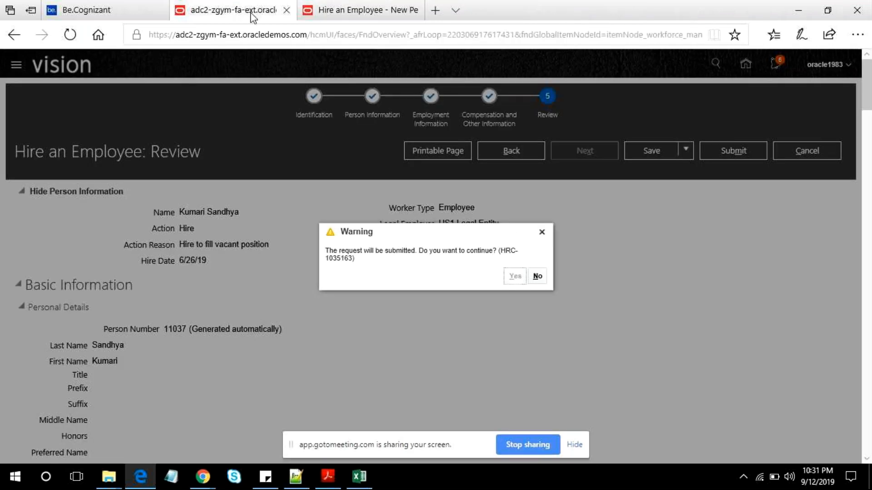
{"action": "left_click", "coordinate": [251, 11]}
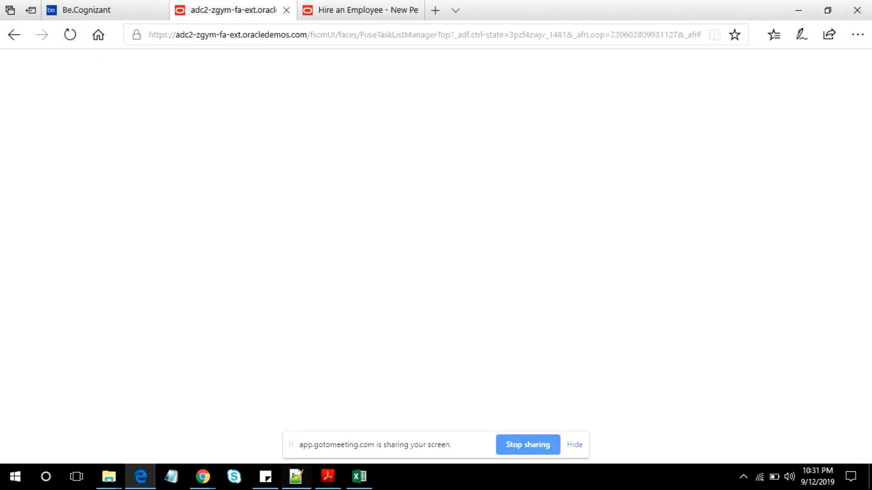
- Switch to the Base Compensation PDF in Adobe Acrobat Reader and read the Manage Salary Basis task and its purpose on page 4
{"action": "left_click", "coordinate": [326, 477]}
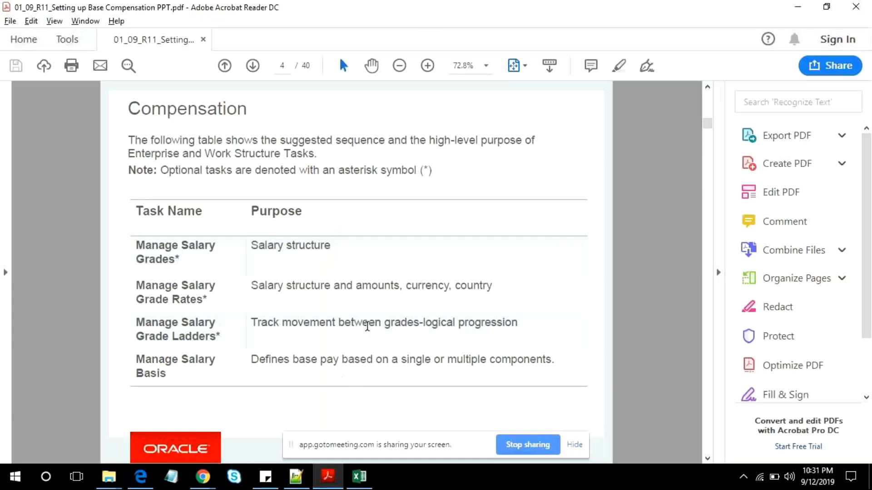
{"action": "left_click_drag", "start_coordinate": [251, 359], "coordinate": [531, 367]}
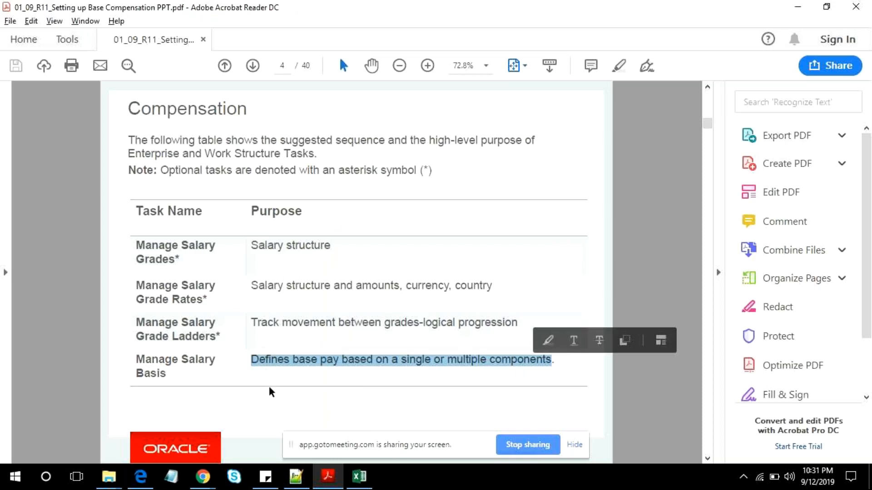
{"action": "left_click", "coordinate": [269, 403]}
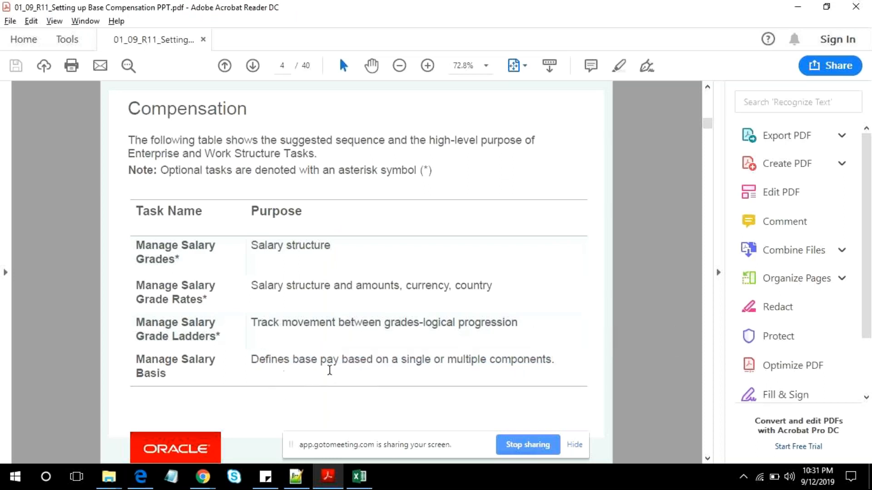
{"action": "left_click", "coordinate": [177, 370]}
{"action": "left_click_drag", "start_coordinate": [177, 370], "coordinate": [142, 369]}
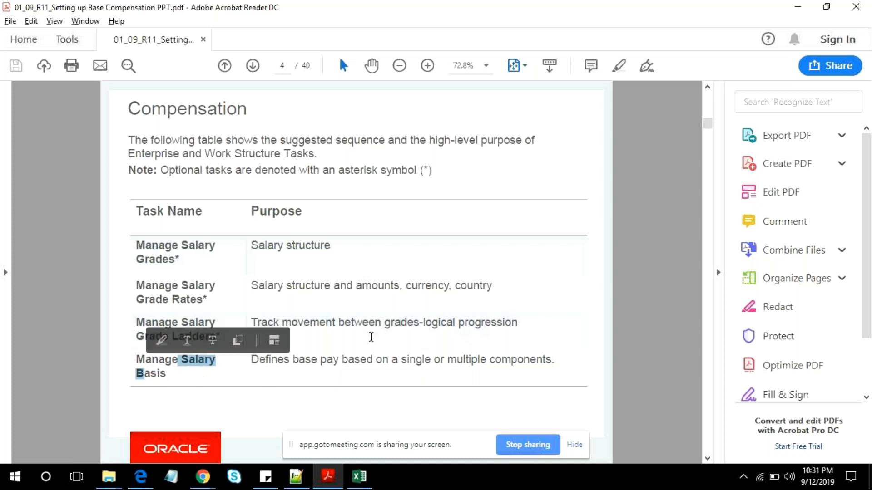
{"action": "scroll", "coordinate": [473, 301], "scroll_direction": "down", "scroll_amount": 1}
{"action": "scroll", "coordinate": [473, 301], "scroll_direction": "up", "scroll_amount": 1}
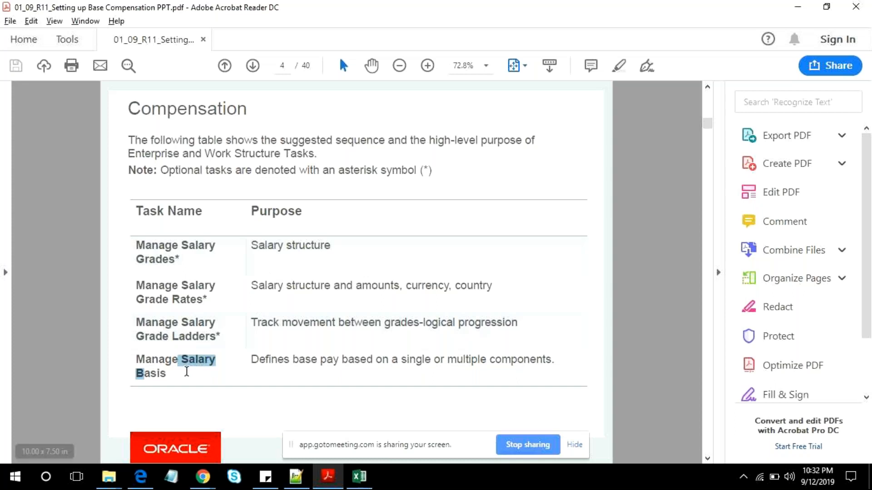
{"action": "left_click_drag", "start_coordinate": [176, 372], "coordinate": [139, 363]}
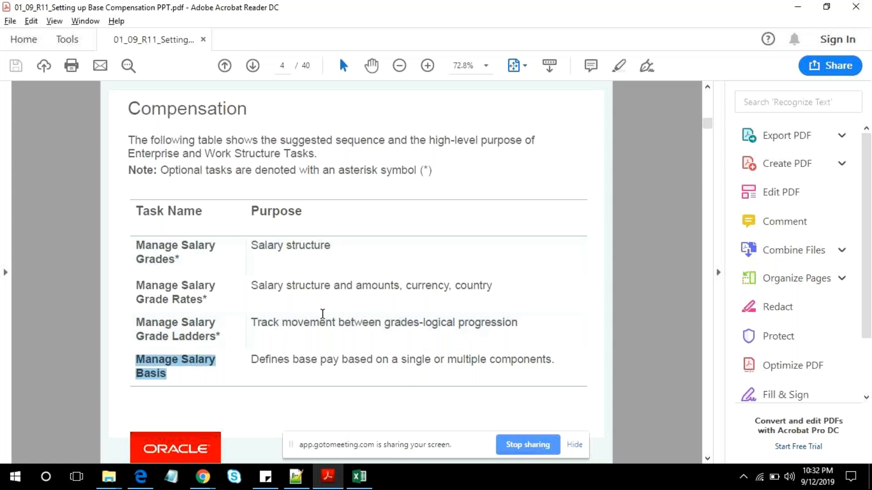
- Move on to the Defining Grades slide on page 6 and read its bullets on grades, steps, sets, jobs, positions and assignments
{"action": "scroll", "coordinate": [338, 309], "scroll_direction": "down", "scroll_amount": 1}
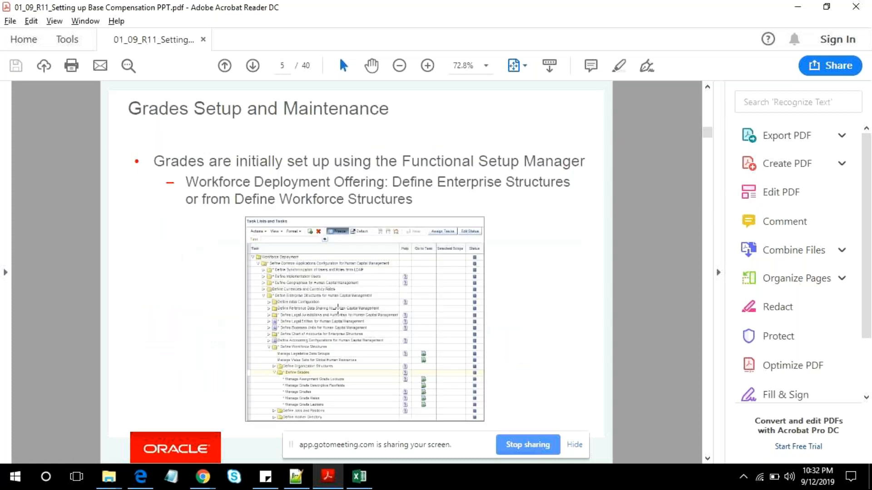
{"action": "scroll", "coordinate": [337, 310], "scroll_direction": "down", "scroll_amount": 1}
{"action": "scroll", "coordinate": [325, 313], "scroll_direction": "up", "scroll_amount": 2}
{"action": "scroll", "coordinate": [212, 262], "scroll_direction": "down", "scroll_amount": 1}
{"action": "scroll", "coordinate": [359, 295], "scroll_direction": "down", "scroll_amount": 1}
{"action": "double_click", "coordinate": [179, 164]}
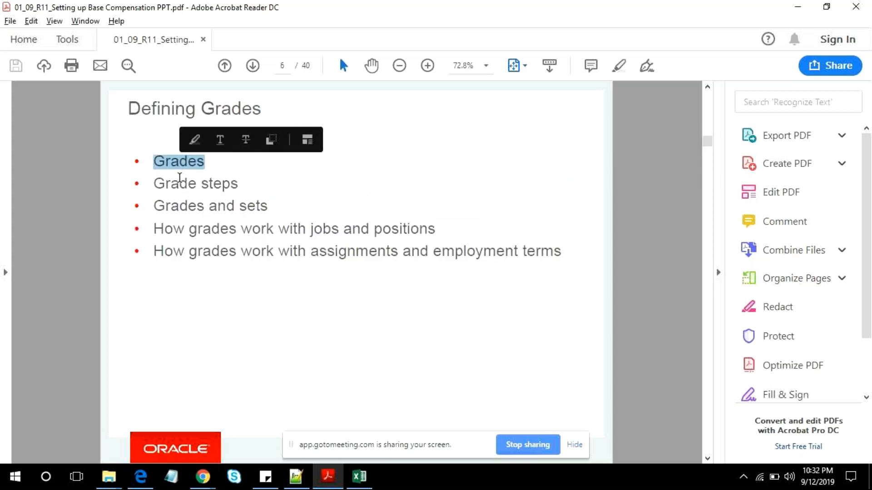
{"action": "double_click", "coordinate": [178, 182]}
{"action": "left_click", "coordinate": [186, 213]}
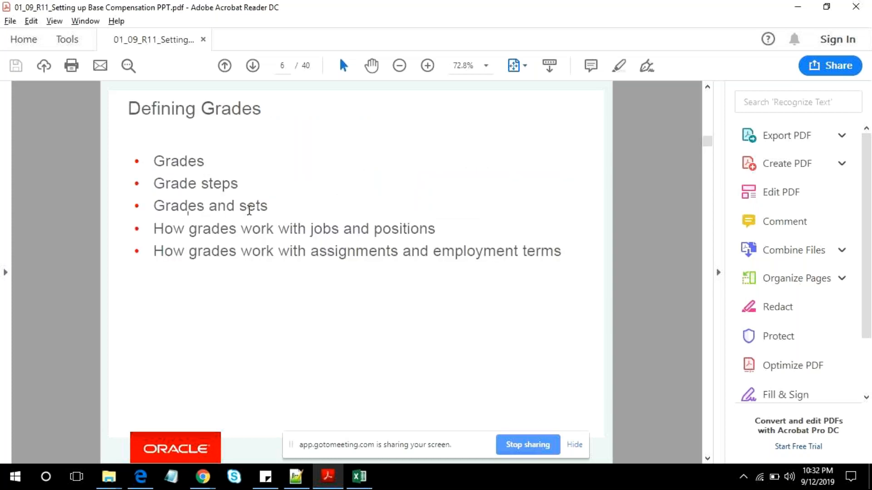
{"action": "double_click", "coordinate": [249, 207]}
{"action": "left_click", "coordinate": [260, 294]}
{"action": "left_click_drag", "start_coordinate": [186, 231], "coordinate": [318, 229]}
{"action": "left_click", "coordinate": [394, 229]}
{"action": "left_click_drag", "start_coordinate": [162, 228], "coordinate": [307, 229]}
{"action": "left_click", "coordinate": [206, 251]}
{"action": "left_click", "coordinate": [289, 251]}
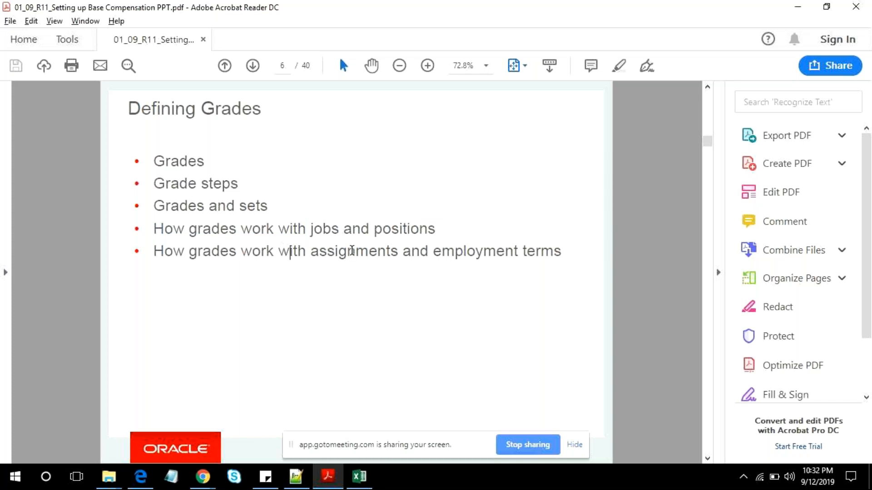
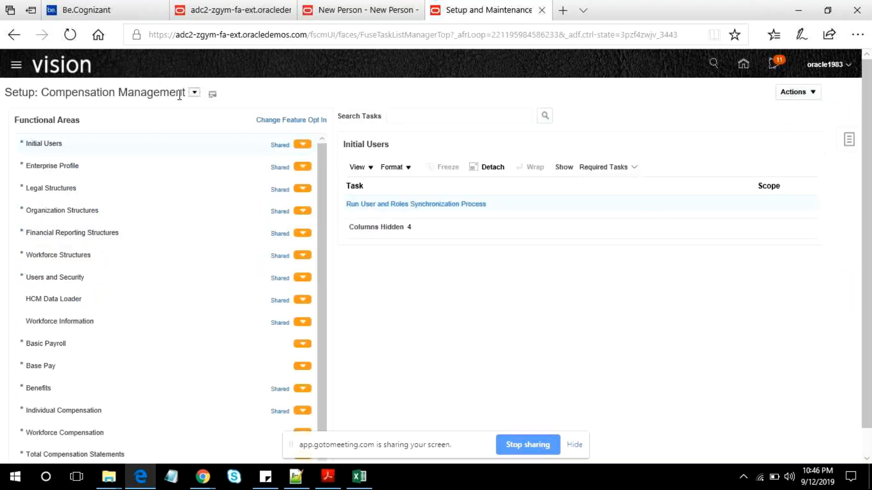
- Switch the setup offering to Workforce Deployment and search its tasks for Manage Salary Basis
{"action": "left_click", "coordinate": [194, 92]}
{"action": "scroll", "coordinate": [252, 213], "scroll_direction": "down", "scroll_amount": 5}
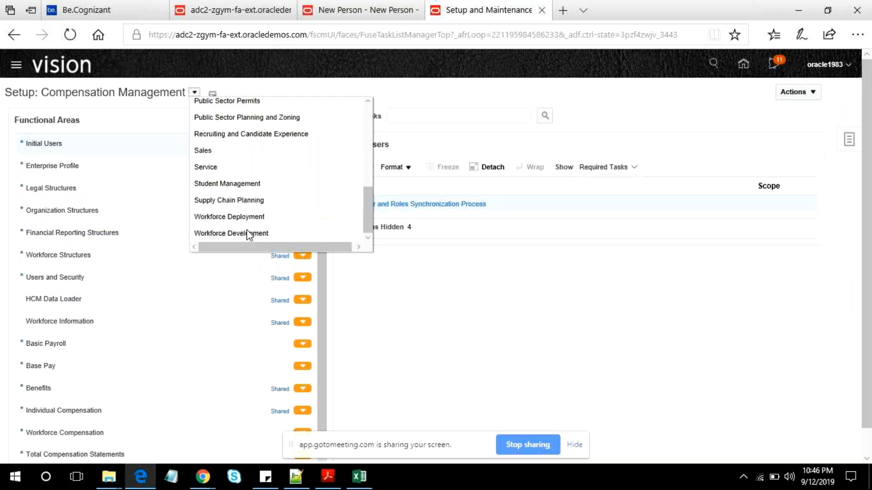
{"action": "left_click", "coordinate": [257, 216]}
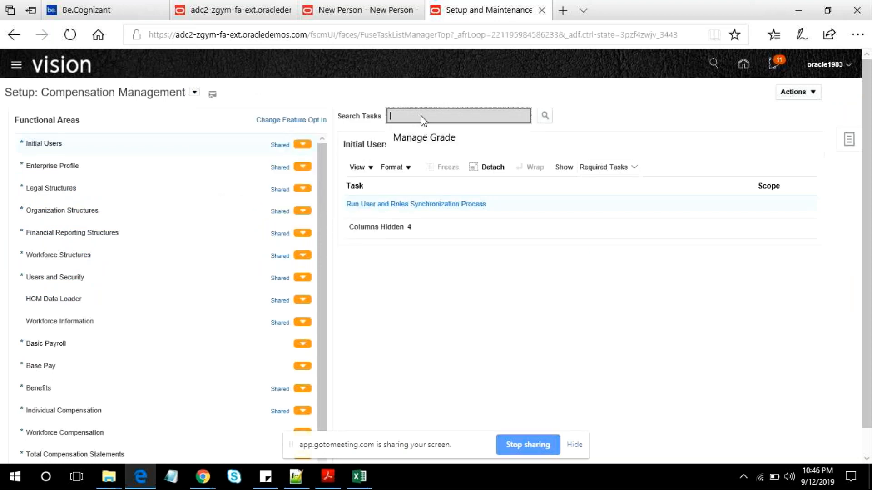
{"action": "type", "text": "Mana"}
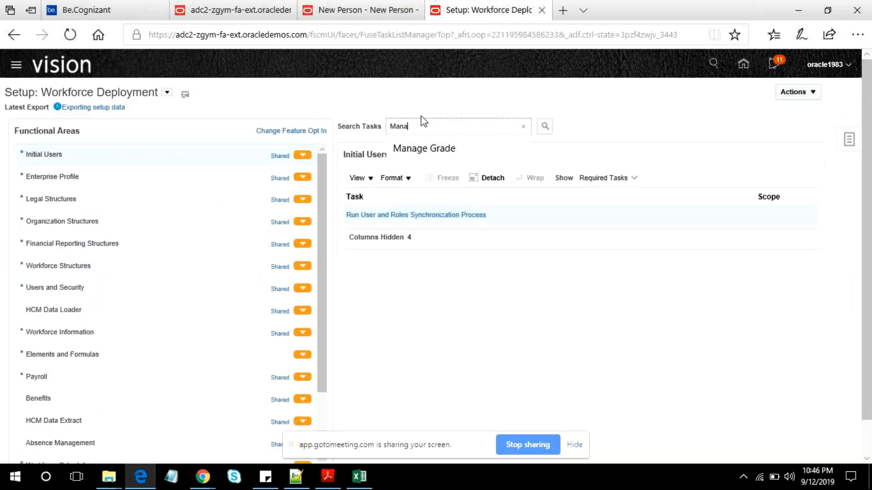
{"action": "type", "text": "ge Salary"}
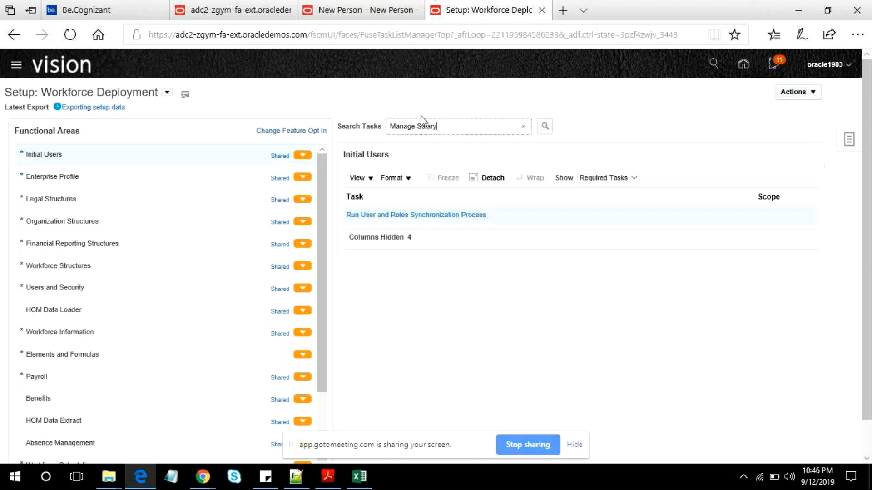
{"action": "type", "text": " Basis"}
{"action": "key", "text": "Return"}
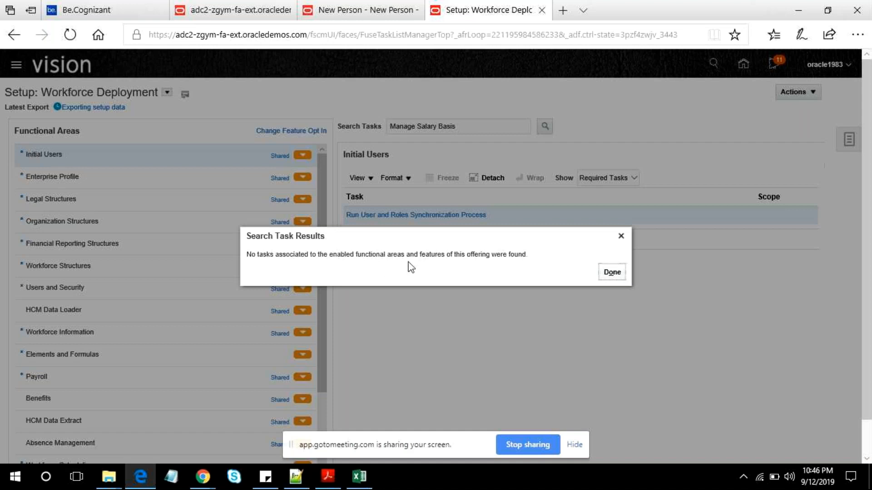
{"action": "left_click", "coordinate": [611, 271]}
- Return to the Compensation Management offering, repeat the task search and open Manage Salary Basis from the Total Compensation Statements functional area
{"action": "left_click", "coordinate": [166, 94]}
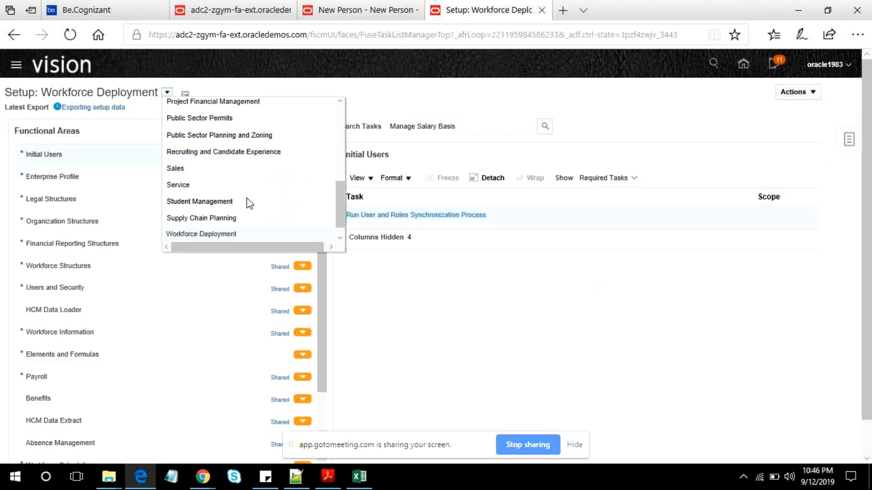
{"action": "scroll", "coordinate": [244, 173], "scroll_direction": "up", "scroll_amount": 5}
{"action": "left_click", "coordinate": [225, 108]}
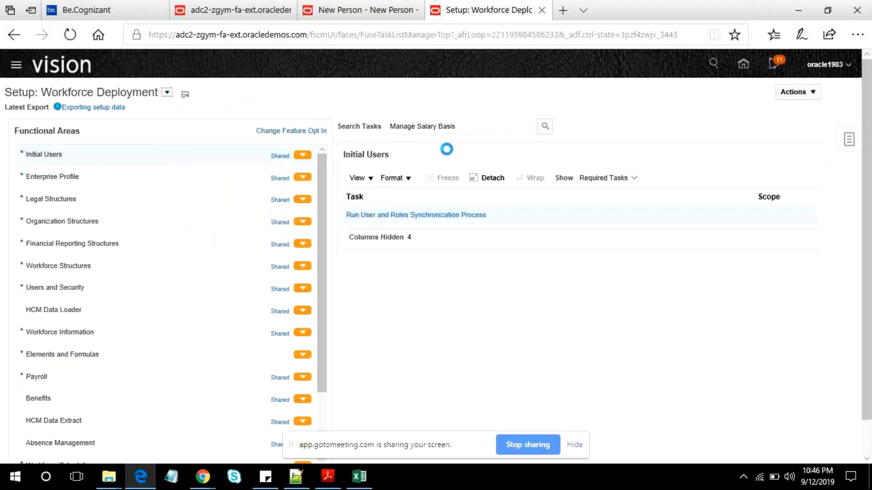
{"action": "left_click", "coordinate": [545, 117]}
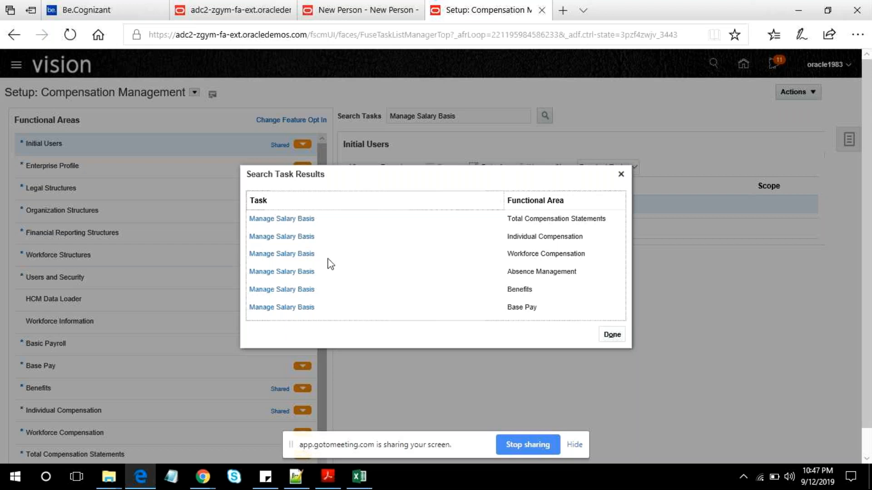
{"action": "left_click", "coordinate": [282, 220]}
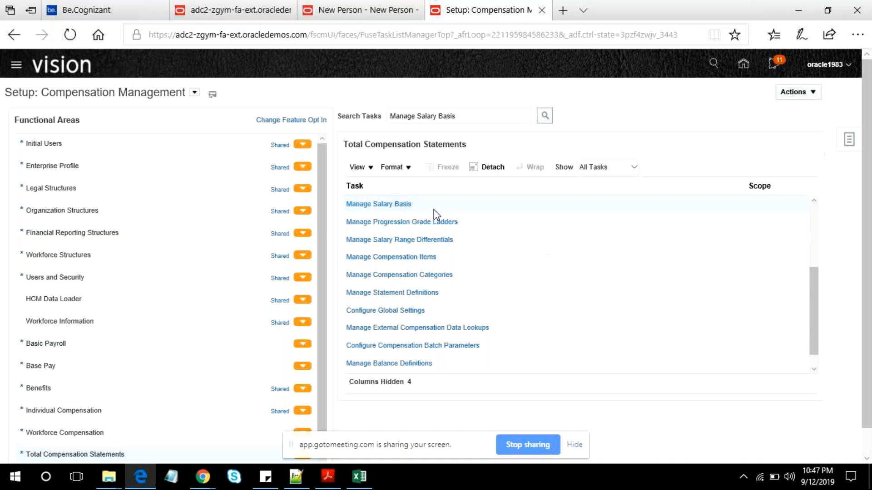
{"action": "left_click", "coordinate": [401, 205]}
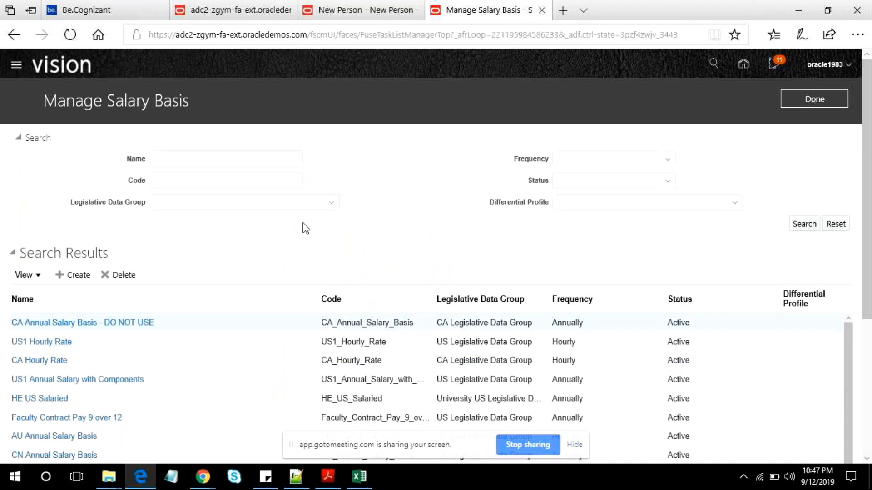
- Look through the existing salary bases, then create a new one named XX Test US Salary Basis
{"action": "scroll", "coordinate": [194, 344], "scroll_direction": "down", "scroll_amount": 5}
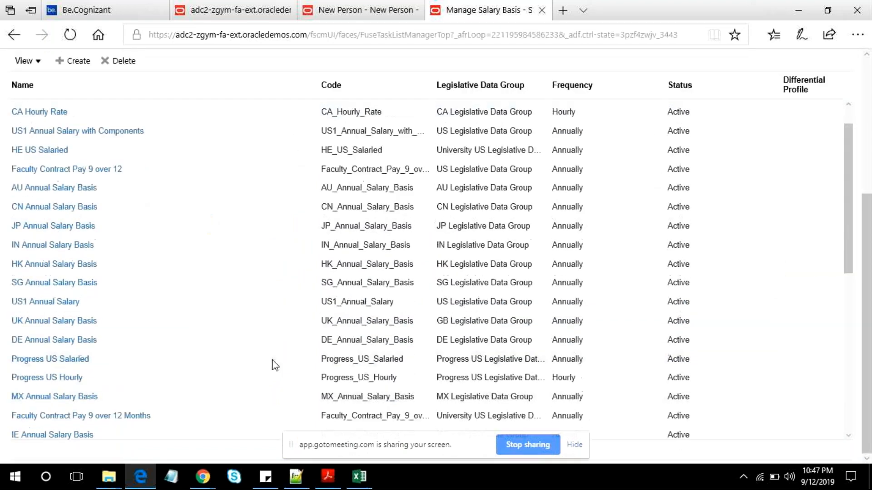
{"action": "scroll", "coordinate": [268, 367], "scroll_direction": "down", "scroll_amount": 5}
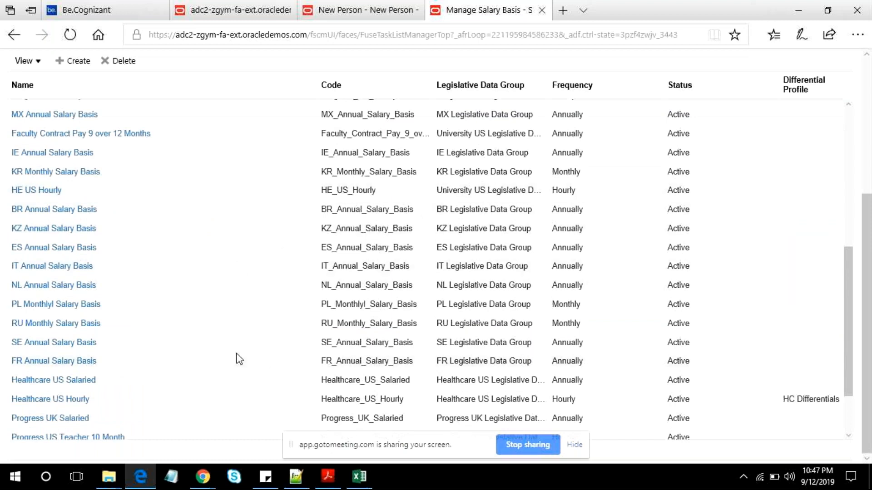
{"action": "scroll", "coordinate": [238, 358], "scroll_direction": "up", "scroll_amount": 5}
{"action": "scroll", "coordinate": [380, 300], "scroll_direction": "up", "scroll_amount": 5}
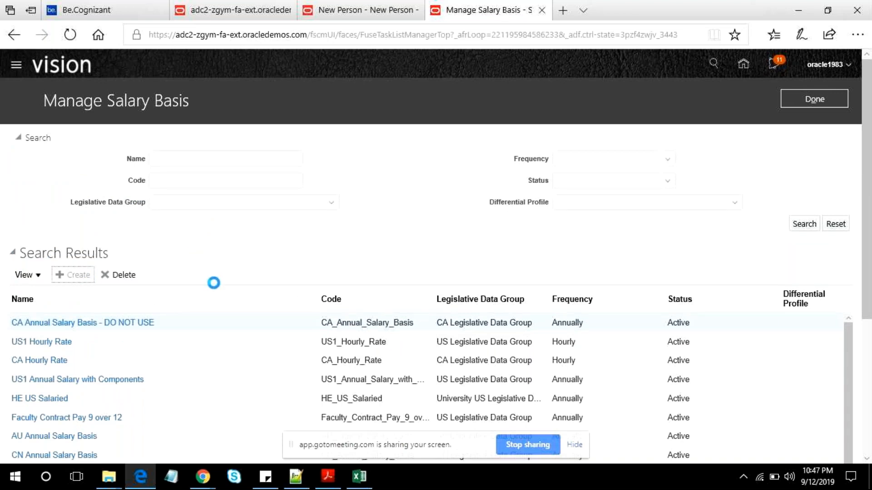
{"action": "left_click", "coordinate": [155, 152]}
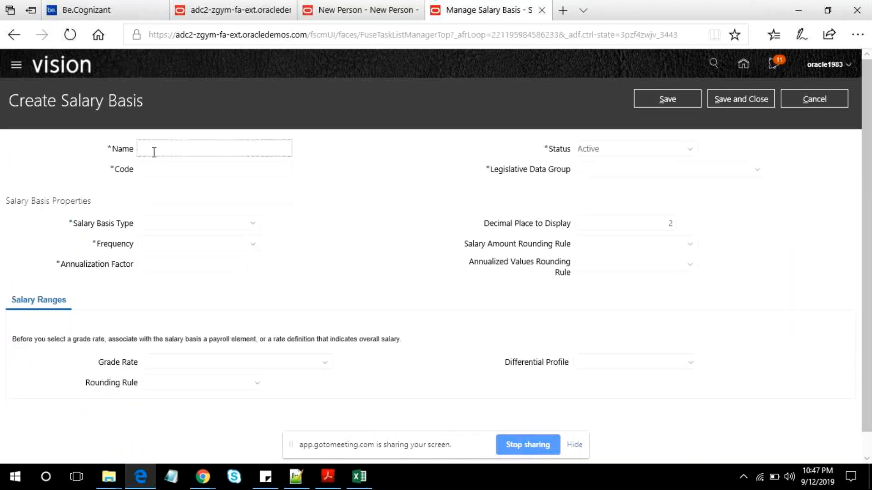
{"action": "type", "text": "XX Test US Salary Basis"}
{"action": "key", "text": "Tab"}
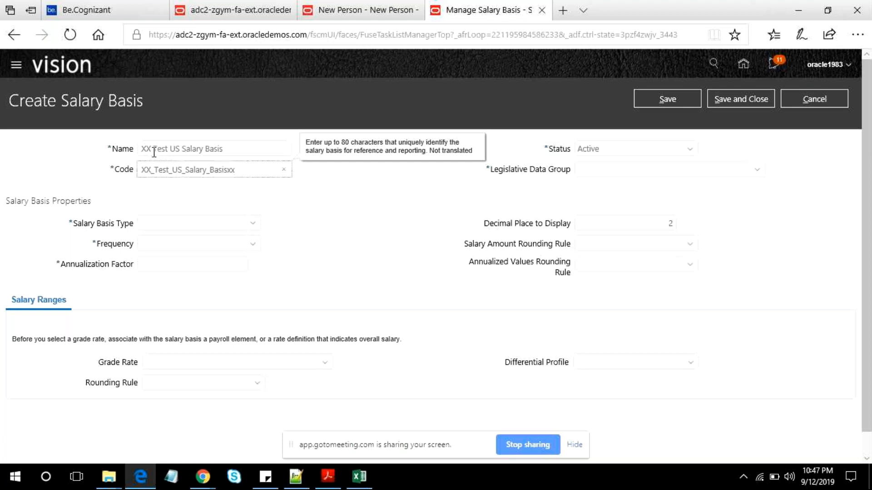
- Remove the trailing xx so the new salary basis has the code XX_Test_US_Salary_Basis
{"action": "key", "text": "BackSpace"}
{"action": "key", "text": "BackSpace"}
{"action": "key", "text": "Tab"}
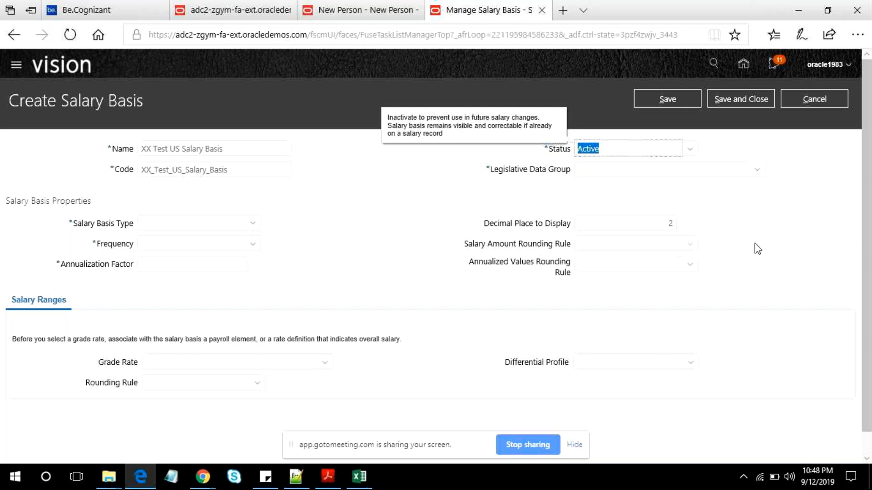
- Search the legislative data groups for US and assign US Legislative Data Group to the salary basis
{"action": "left_click", "coordinate": [756, 169]}
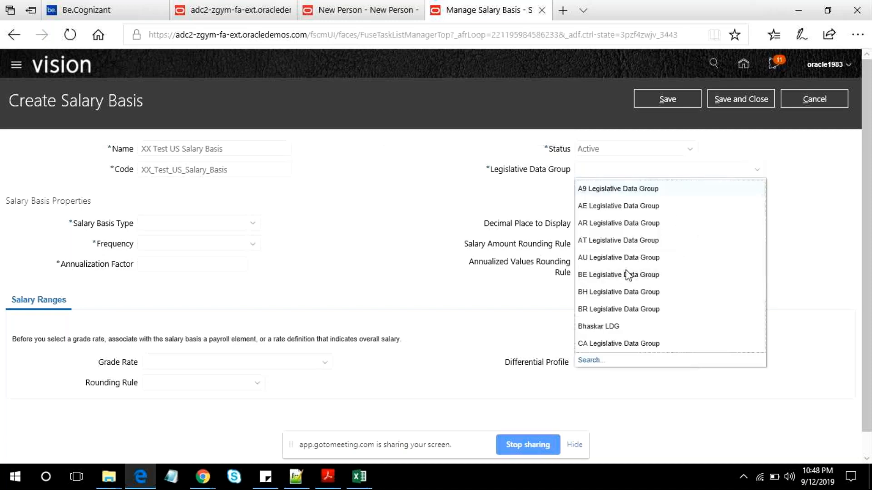
{"action": "scroll", "coordinate": [716, 341], "scroll_direction": "down", "scroll_amount": 2}
{"action": "left_click", "coordinate": [599, 338]}
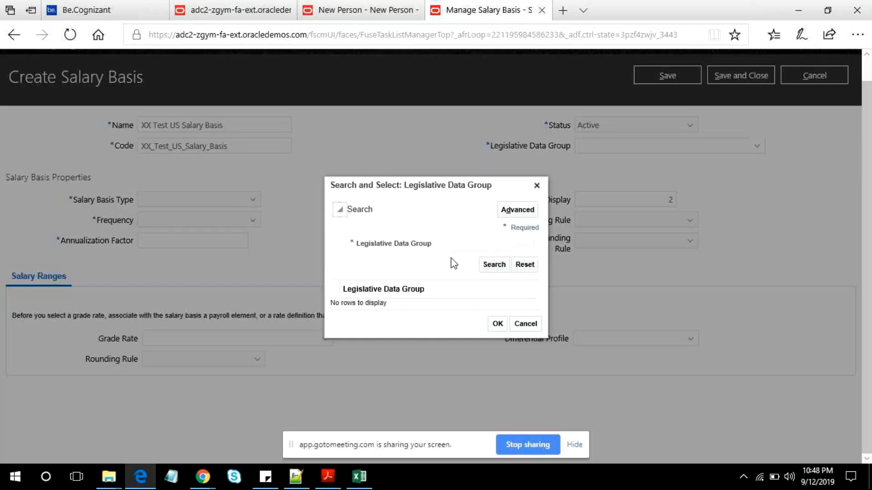
{"action": "left_click", "coordinate": [457, 249]}
{"action": "type", "text": "US"}
{"action": "double_click", "coordinate": [414, 302]}
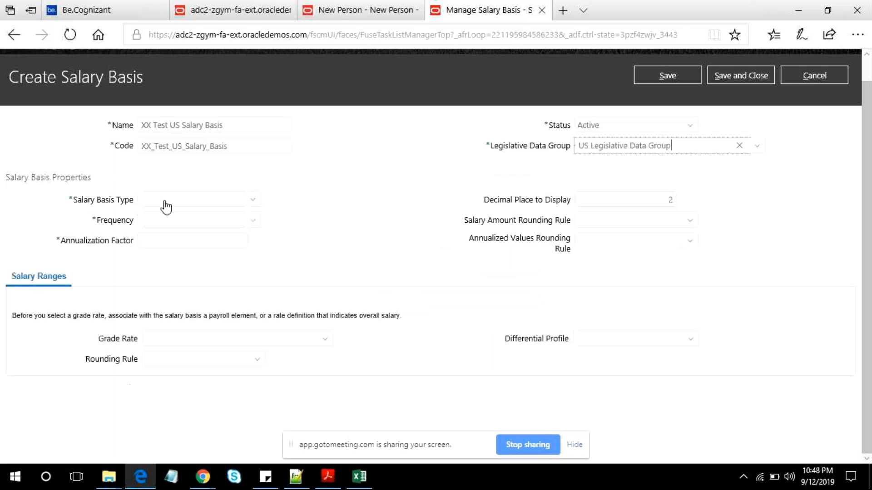
- Choose how the salary amount is determined, and set the frequency to Monthly with an annualization factor of 12.00
{"action": "left_click", "coordinate": [205, 203]}
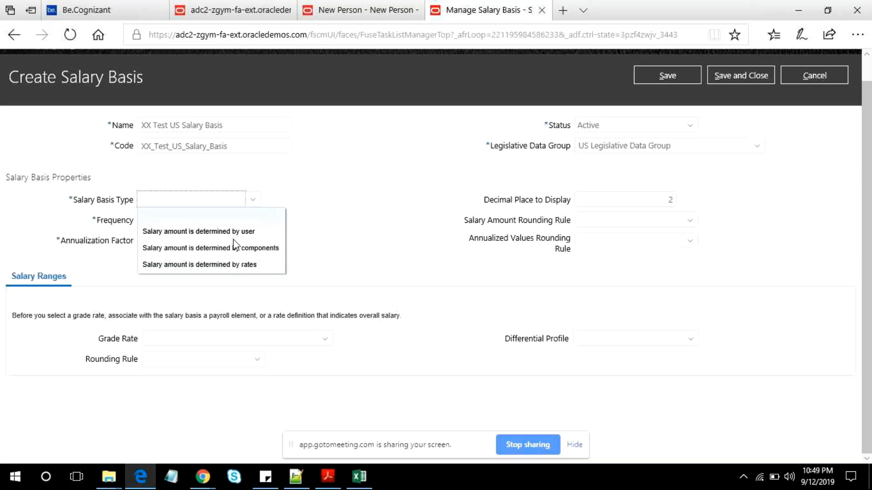
{"action": "left_click", "coordinate": [234, 247]}
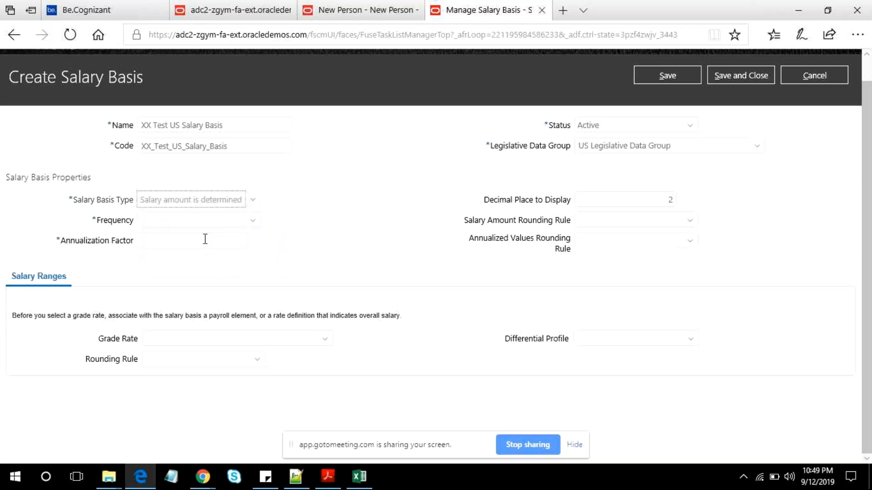
{"action": "left_click", "coordinate": [243, 222]}
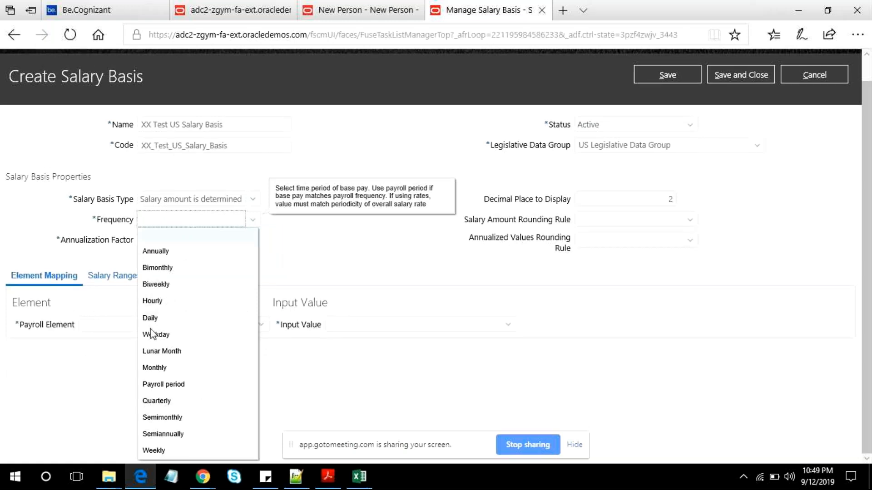
{"action": "left_click", "coordinate": [155, 367]}
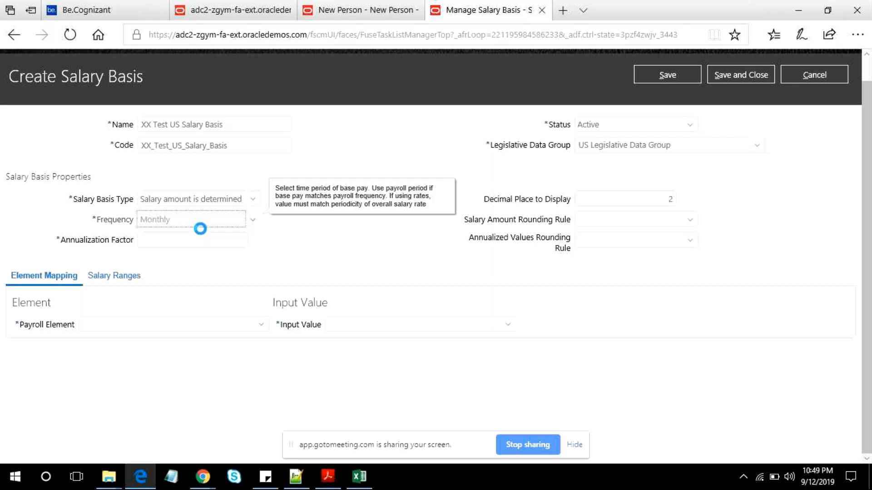
{"action": "left_click", "coordinate": [187, 241]}
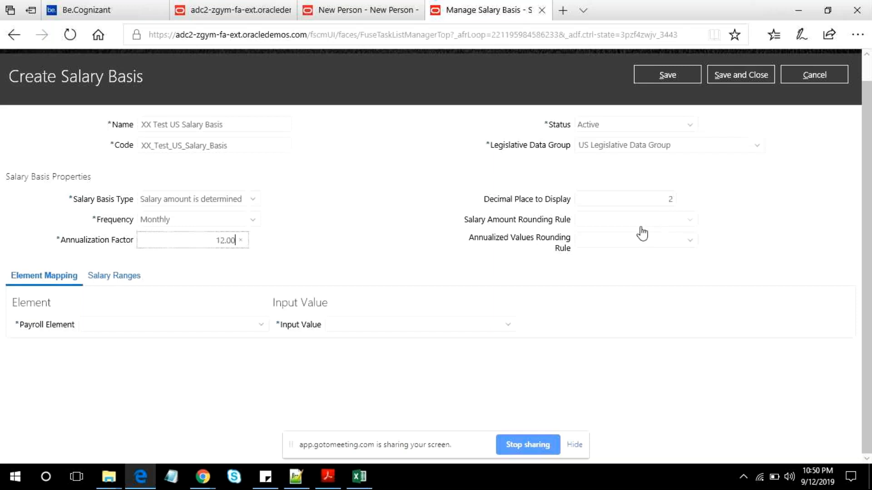
- Review the available options for the salary amount rounding rule without choosing one
{"action": "left_click", "coordinate": [679, 227]}
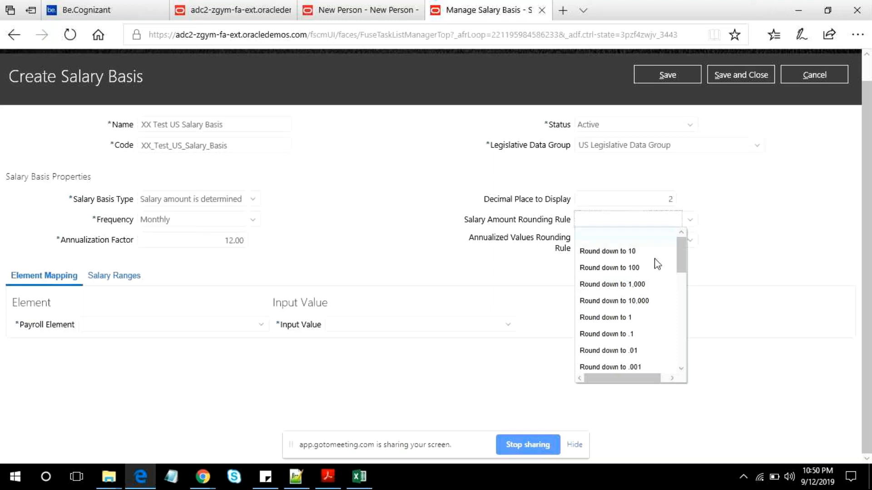
{"action": "left_click_drag", "start_coordinate": [679, 272], "coordinate": [680, 325]}
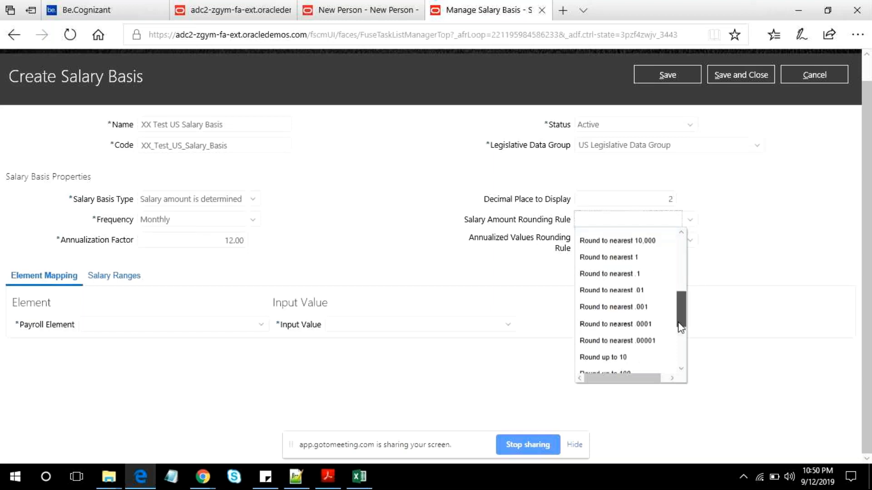
{"action": "left_click", "coordinate": [550, 207]}
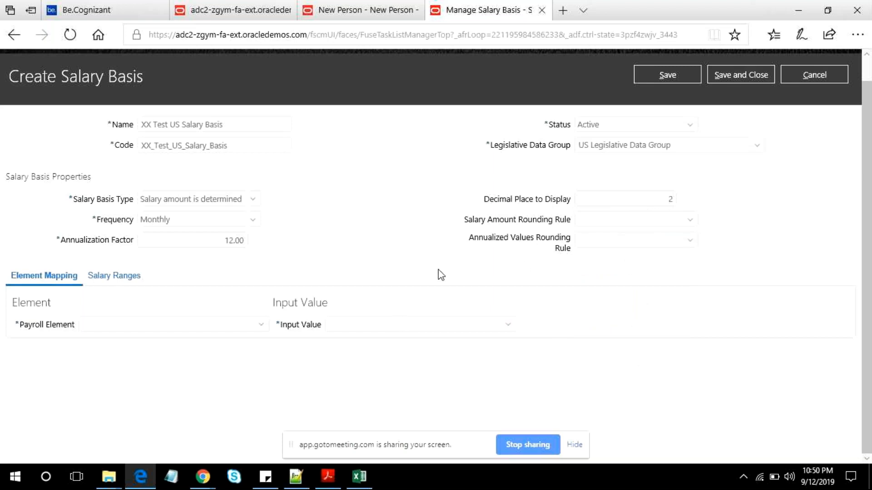
- Search for the payroll element Regular Salary and map it to the salary basis
{"action": "left_click", "coordinate": [112, 320]}
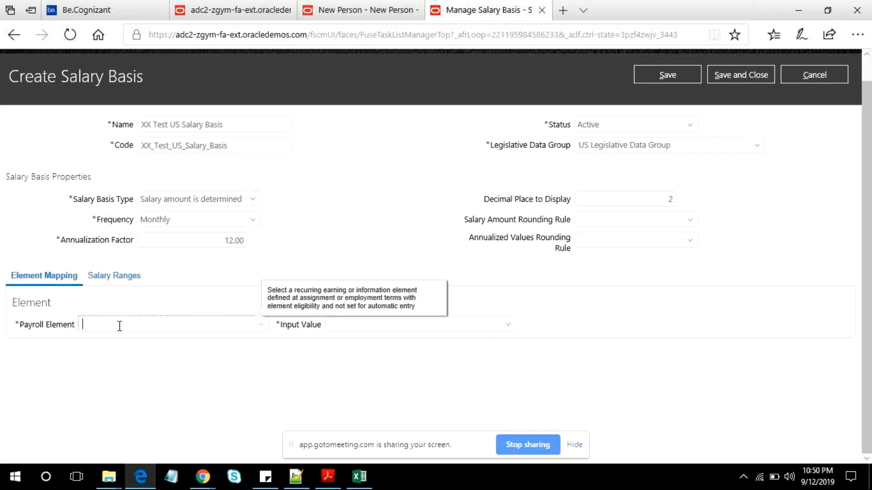
{"action": "type", "text": "Regula"}
{"action": "type", "text": "r Salary"}
{"action": "key", "text": "Tab"}
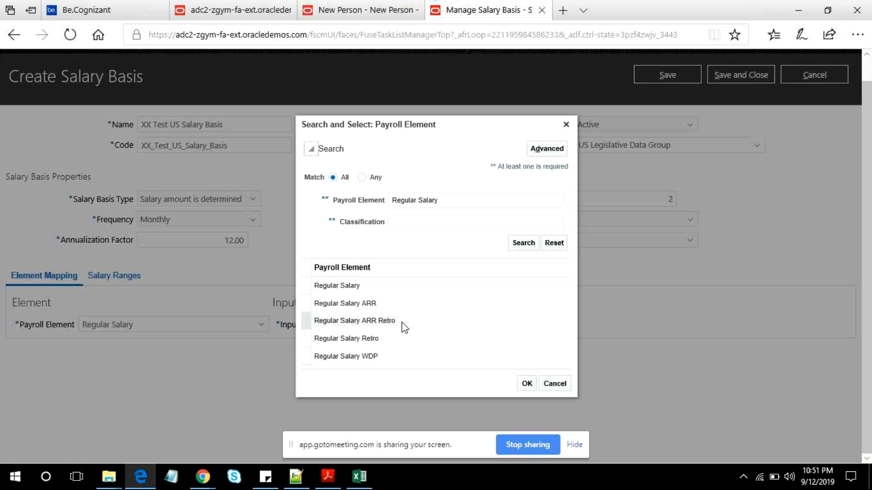
{"action": "left_click", "coordinate": [352, 286]}
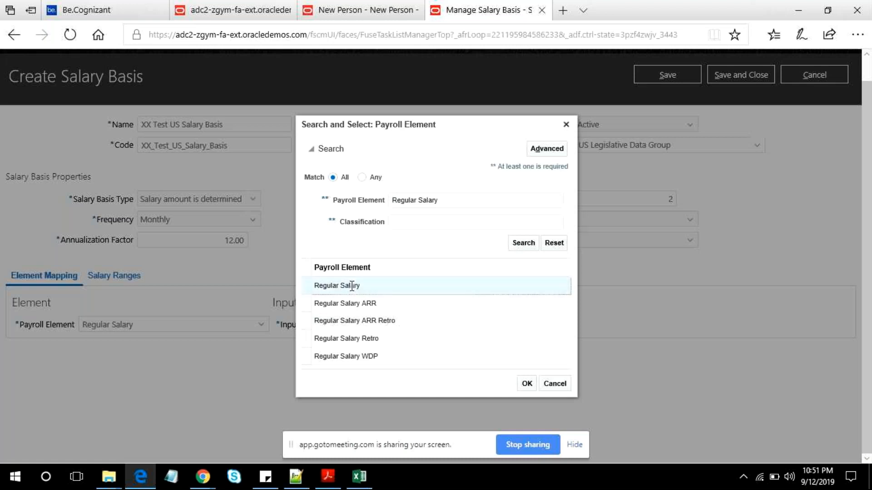
{"action": "left_click", "coordinate": [526, 385]}
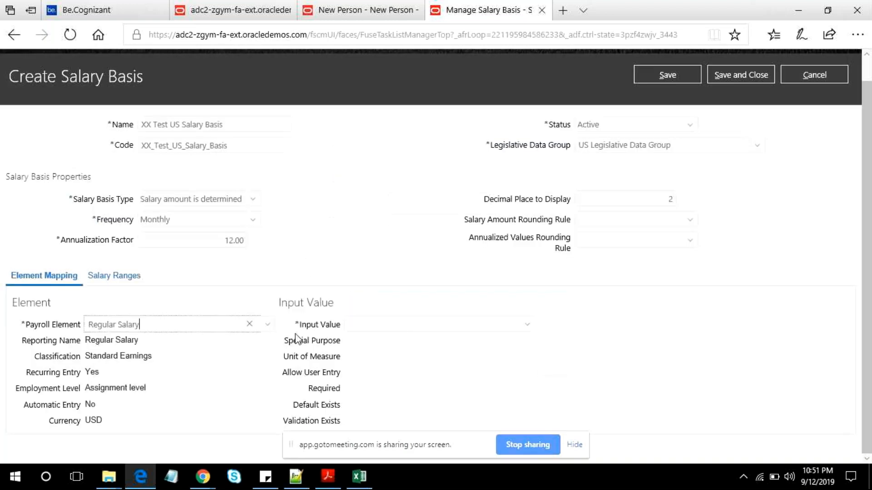
- Set the input value of the mapped element to Amount and go on to the salary ranges settings
{"action": "left_click", "coordinate": [380, 326]}
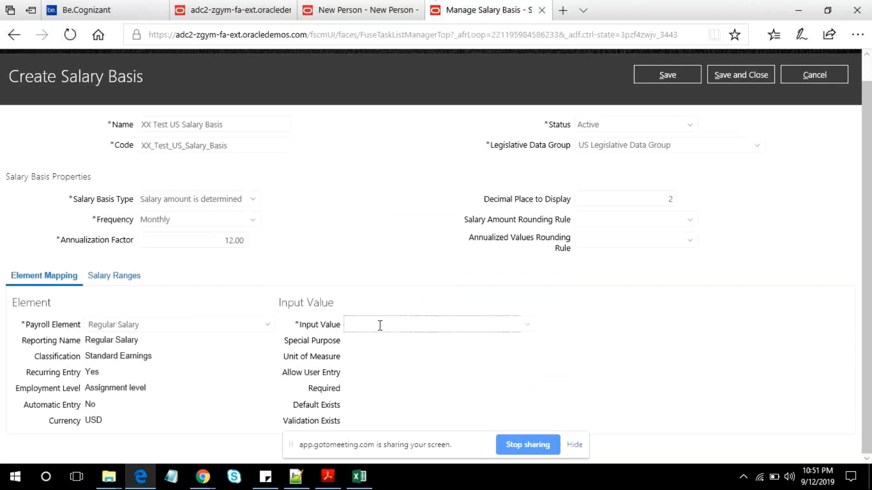
{"action": "left_click", "coordinate": [527, 325]}
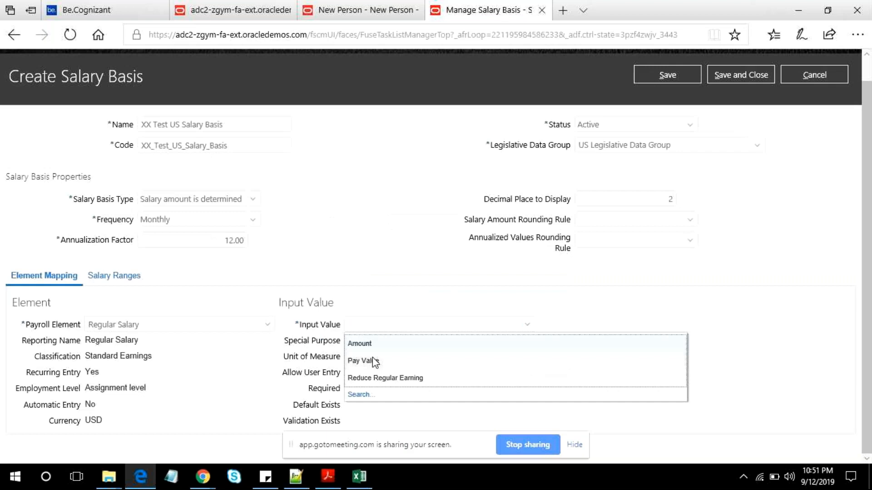
{"action": "left_click", "coordinate": [363, 361]}
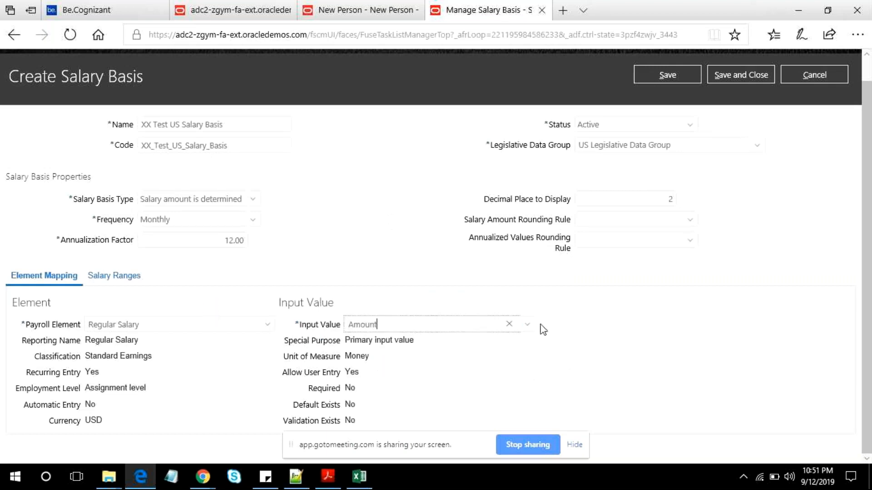
{"action": "left_click", "coordinate": [111, 276]}
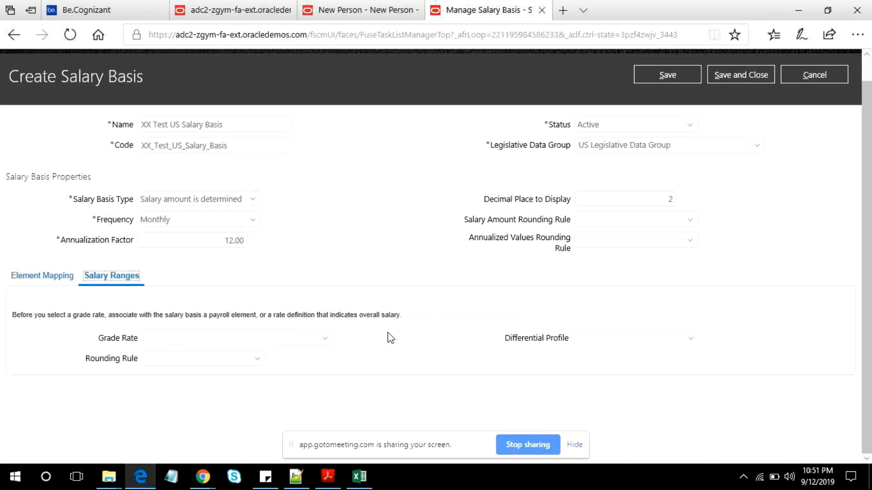
- Go back to the element mapping of the new salary basis, then save and close the salary basis
{"action": "left_click", "coordinate": [47, 281]}
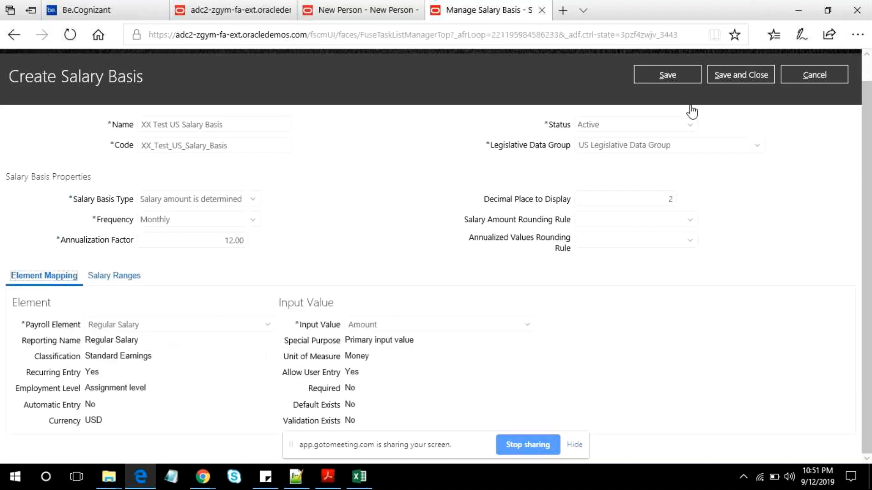
{"action": "scroll", "coordinate": [754, 127], "scroll_direction": "up", "scroll_amount": 1}
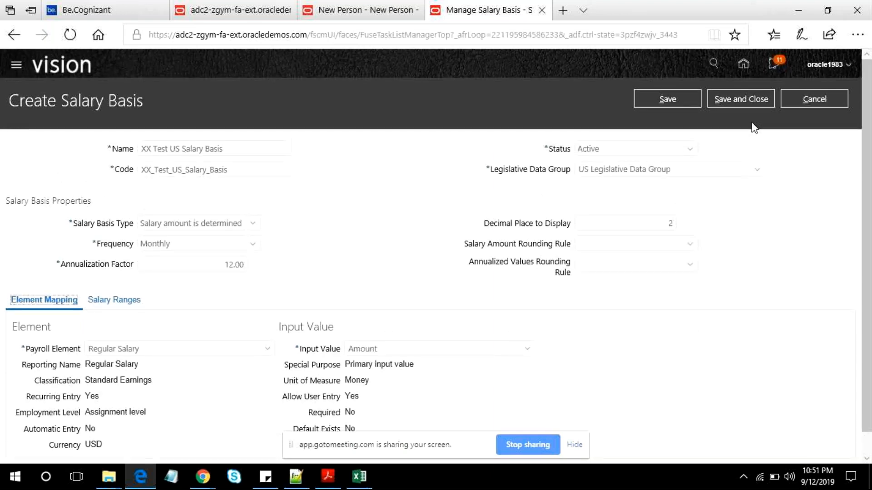
{"action": "left_click", "coordinate": [741, 99]}
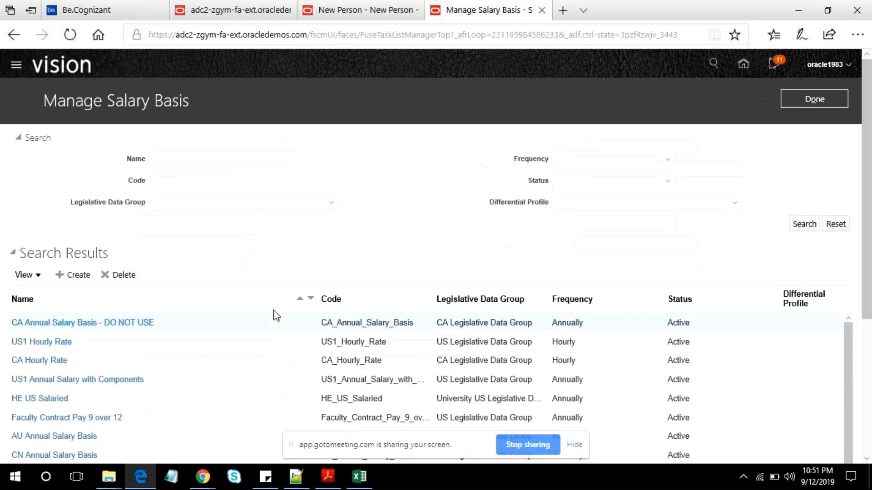
- Switch to the base compensation PDF in Adobe Acrobat Reader and examine the enlarged diagram on the Data and Salary Basis slide
{"action": "left_click", "coordinate": [328, 475]}
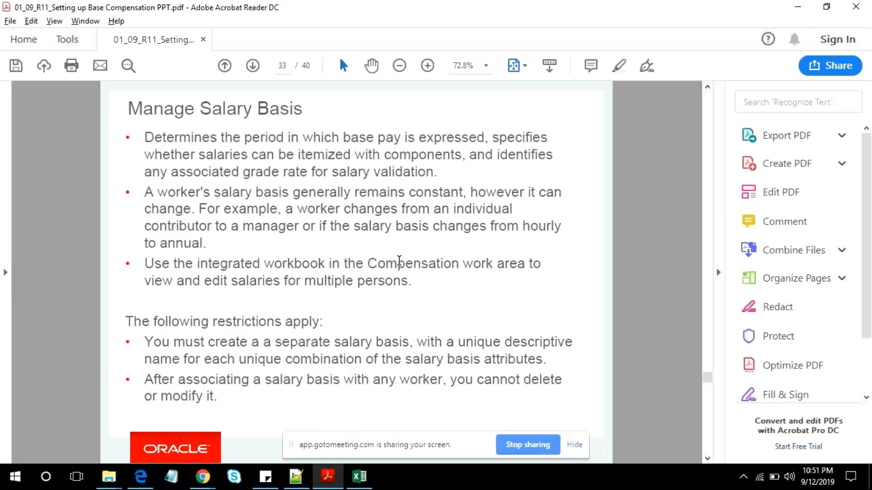
{"action": "scroll", "coordinate": [352, 279], "scroll_direction": "down", "scroll_amount": 1}
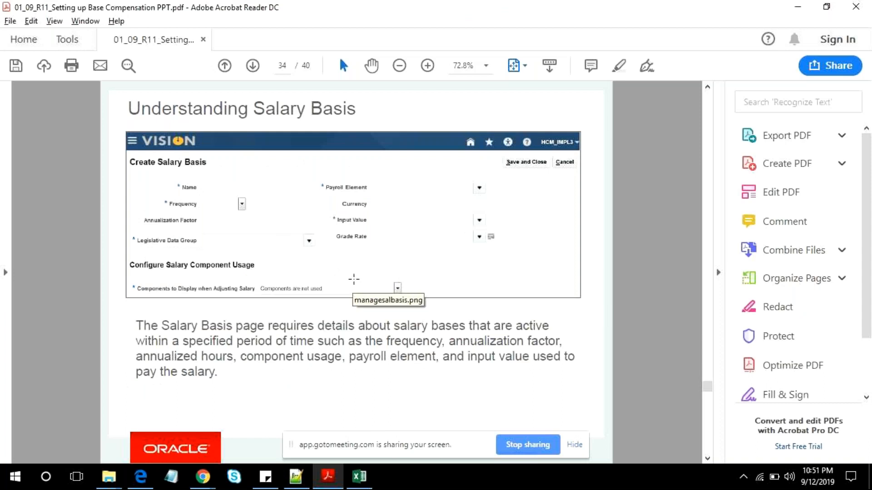
{"action": "scroll", "coordinate": [392, 291], "scroll_direction": "down", "scroll_amount": 1}
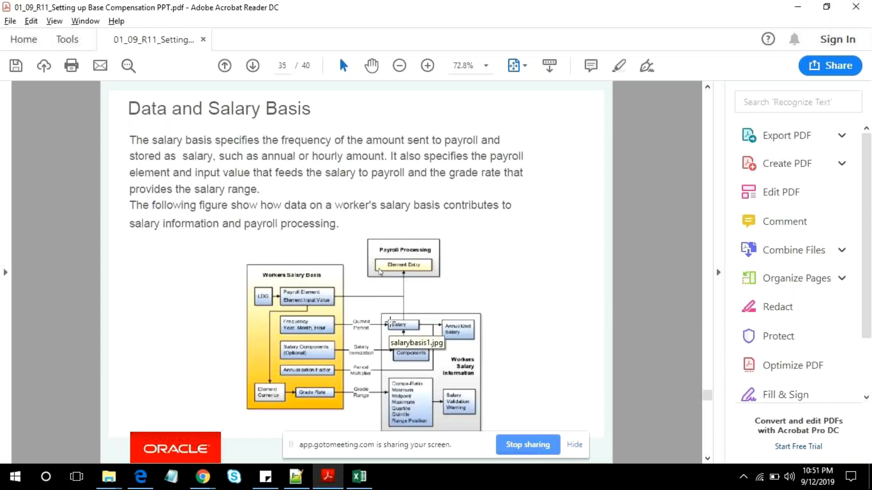
{"action": "scroll", "coordinate": [391, 323], "scroll_direction": "up", "scroll_amount": 2}
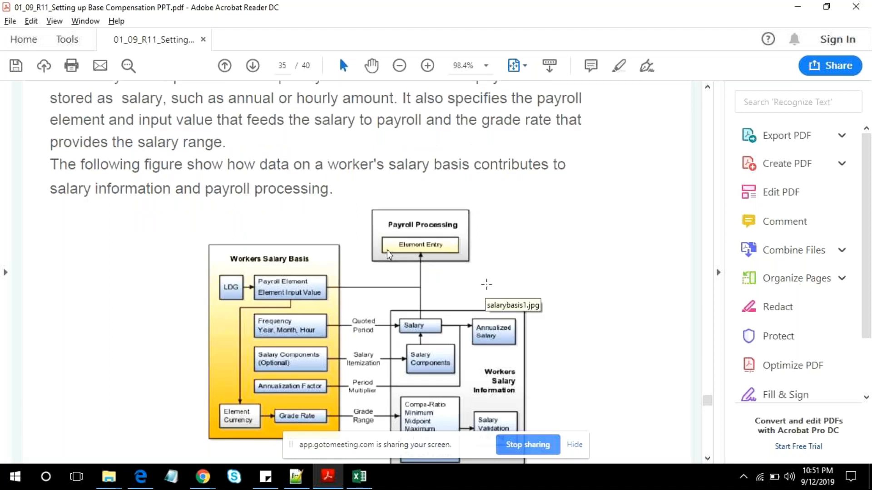